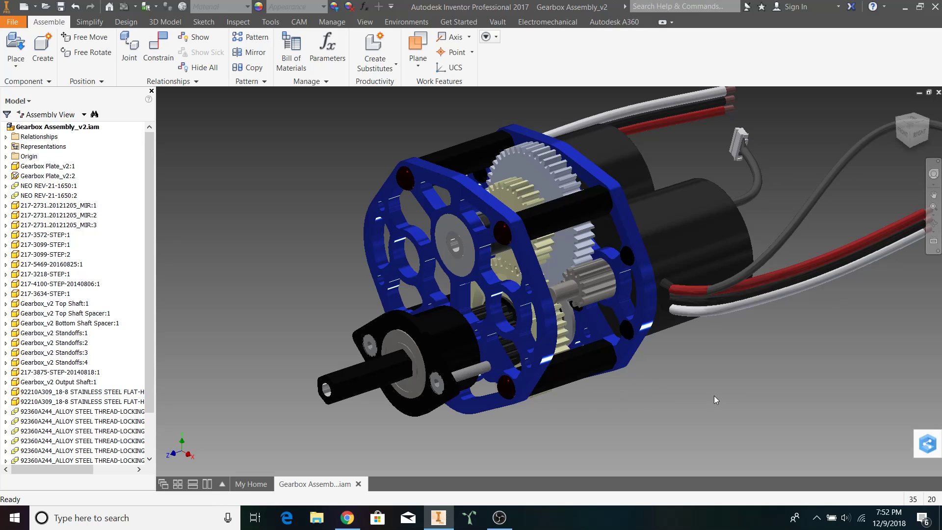
- Examine the gearbox assembly from several angles, covering the output shaft, the gears between the plates and the motors
{"action": "middle_click_drag", "start_coordinate": [709, 404], "coordinate": [707, 417], "text": "shift"}
{"action": "middle_click_drag", "start_coordinate": [738, 211], "coordinate": [733, 273]}
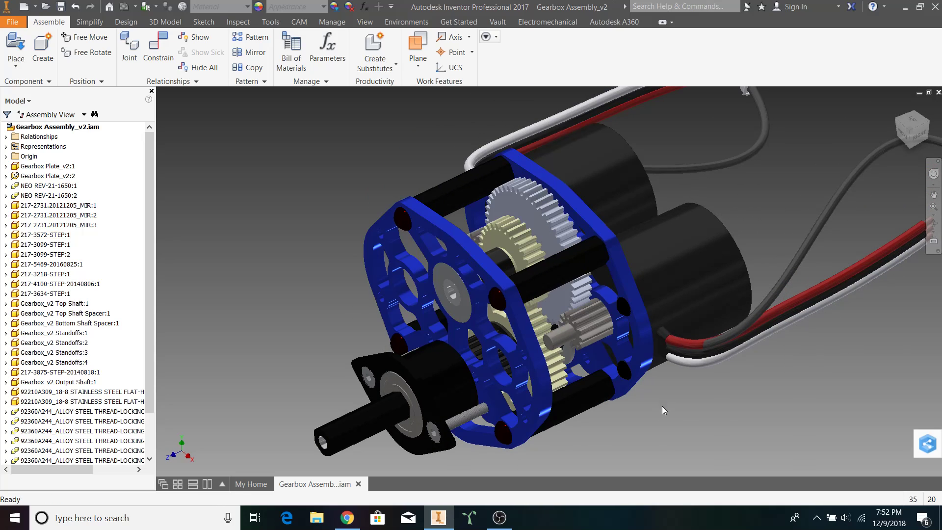
{"action": "scroll", "coordinate": [663, 409], "scroll_direction": "up", "scroll_amount": 3}
{"action": "middle_click_drag", "start_coordinate": [663, 421], "coordinate": [646, 376]}
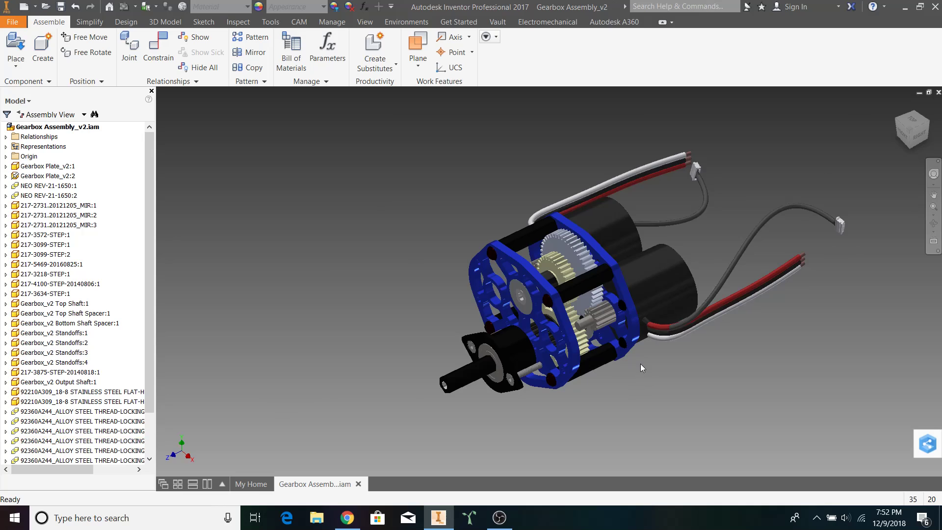
{"action": "scroll", "coordinate": [640, 363], "scroll_direction": "down", "scroll_amount": 3}
{"action": "middle_click_drag", "start_coordinate": [618, 382], "coordinate": [652, 380]}
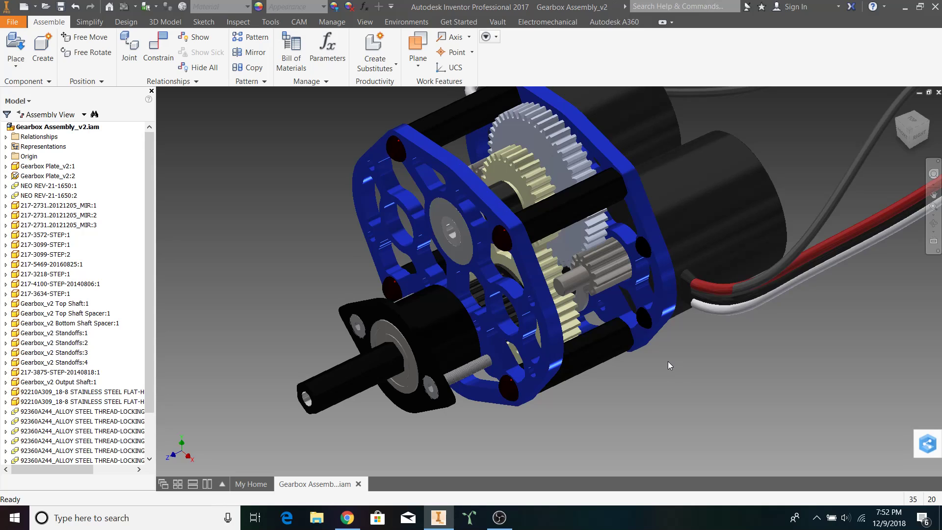
{"action": "scroll", "coordinate": [698, 375], "scroll_direction": "up", "scroll_amount": 3}
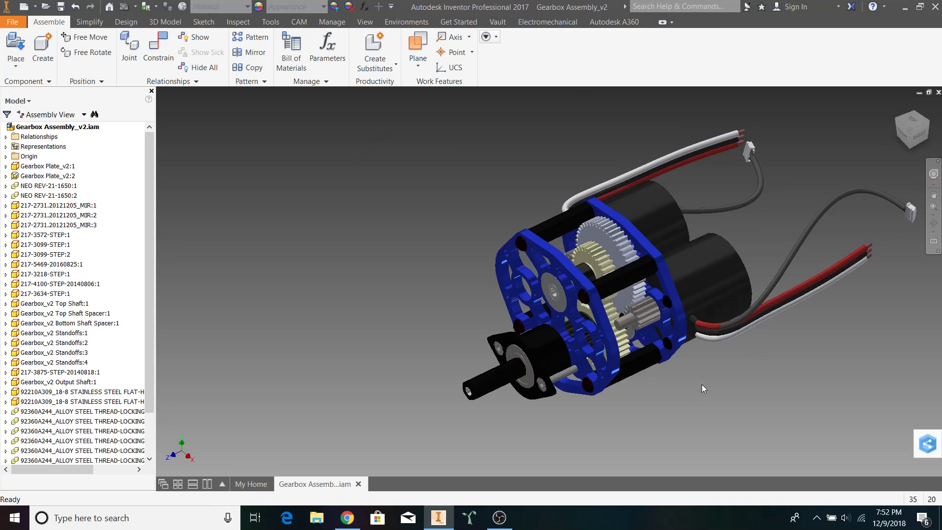
{"action": "middle_click_drag", "start_coordinate": [700, 384], "coordinate": [855, 235], "text": "shift"}
{"action": "middle_click_drag", "start_coordinate": [652, 353], "coordinate": [682, 333], "text": "shift"}
{"action": "scroll", "coordinate": [721, 408], "scroll_direction": "down", "scroll_amount": 5}
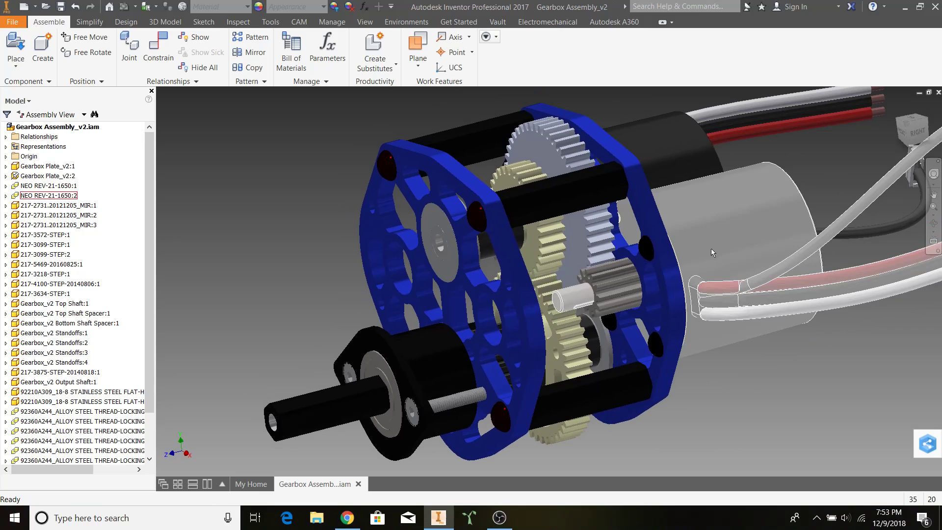
- Trace the gear train by selecting the motor pinion, the large gear it drives and the gear on the output shaft
{"action": "left_click", "coordinate": [619, 289]}
{"action": "left_click", "coordinate": [603, 245]}
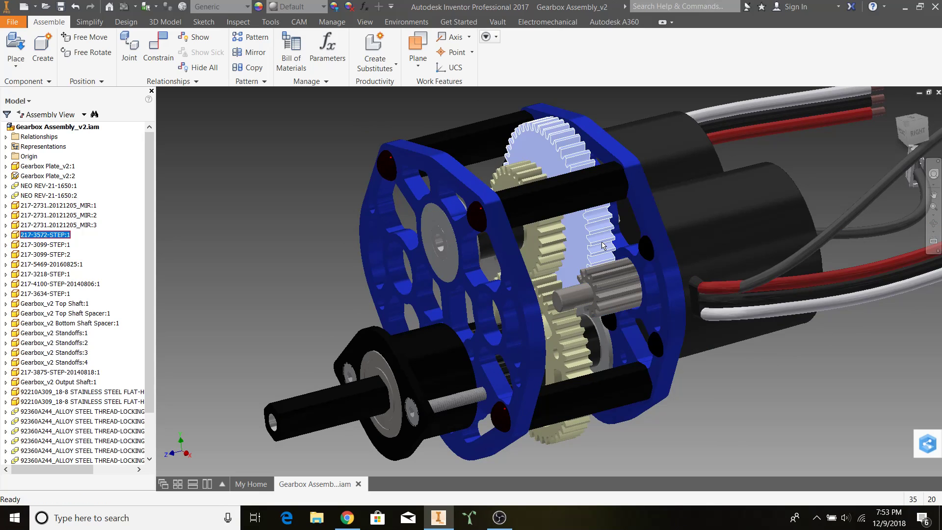
{"action": "left_click", "coordinate": [561, 251]}
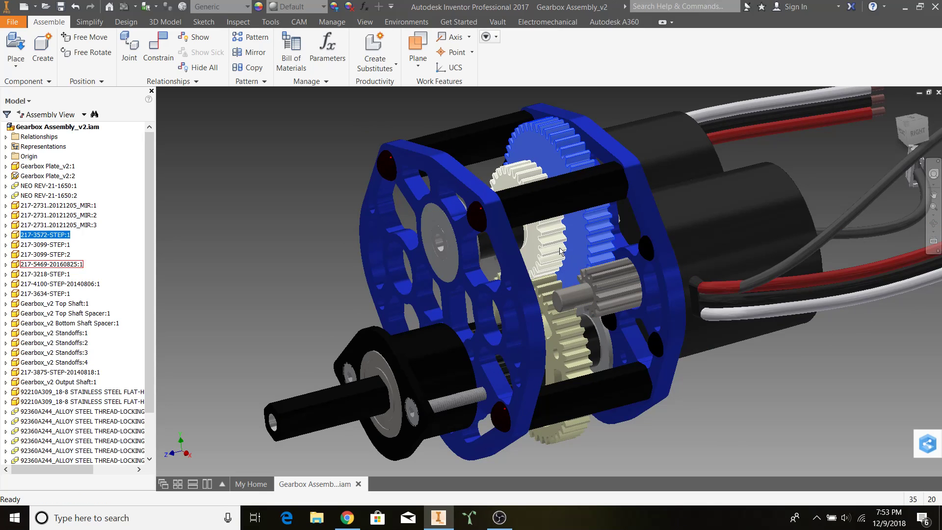
{"action": "left_click", "coordinate": [575, 323]}
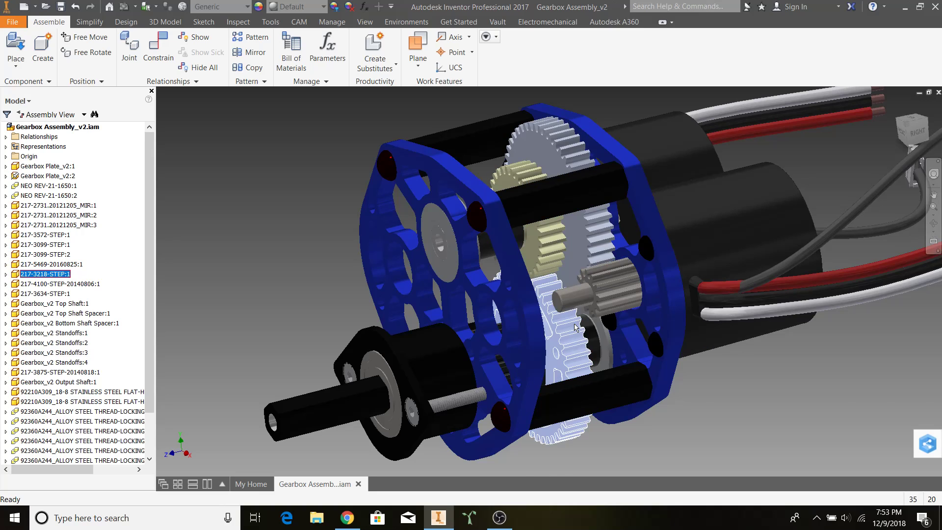
{"action": "left_click", "coordinate": [730, 430]}
{"action": "scroll", "coordinate": [730, 431], "scroll_direction": "up", "scroll_amount": 3}
{"action": "middle_click_drag", "start_coordinate": [722, 424], "coordinate": [656, 378], "text": "shift"}
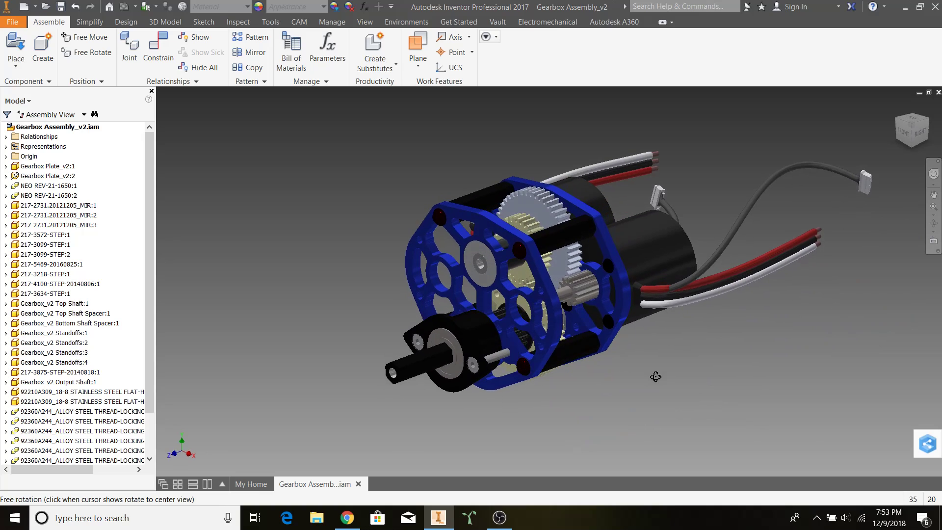
- Inspect how the motors mount to the rear gearbox plate by selecting the plate and a motor
{"action": "left_click", "coordinate": [611, 357]}
{"action": "left_click", "coordinate": [617, 328]}
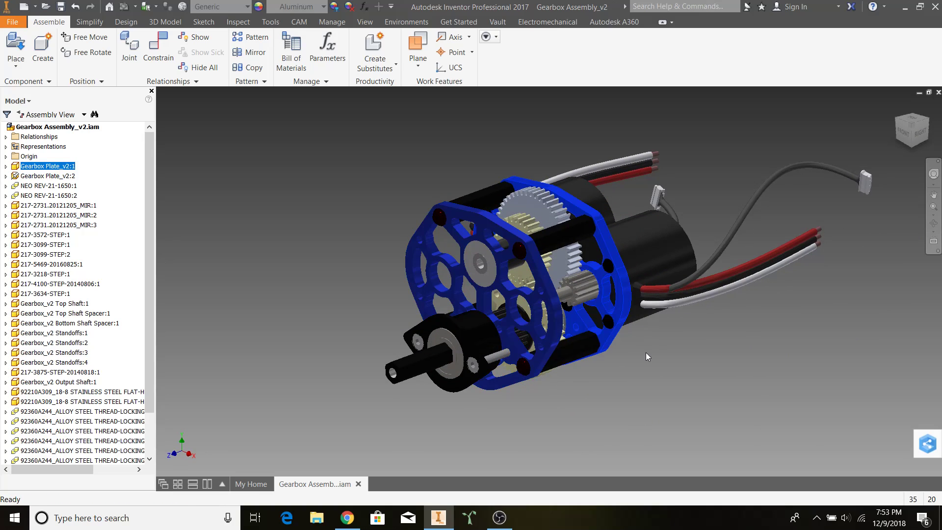
{"action": "left_click", "coordinate": [650, 364]}
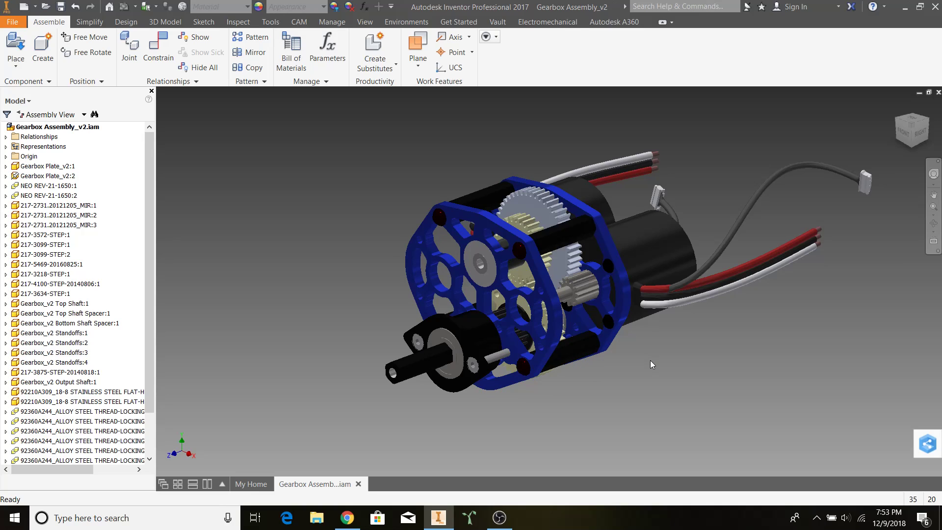
{"action": "left_click", "coordinate": [597, 208]}
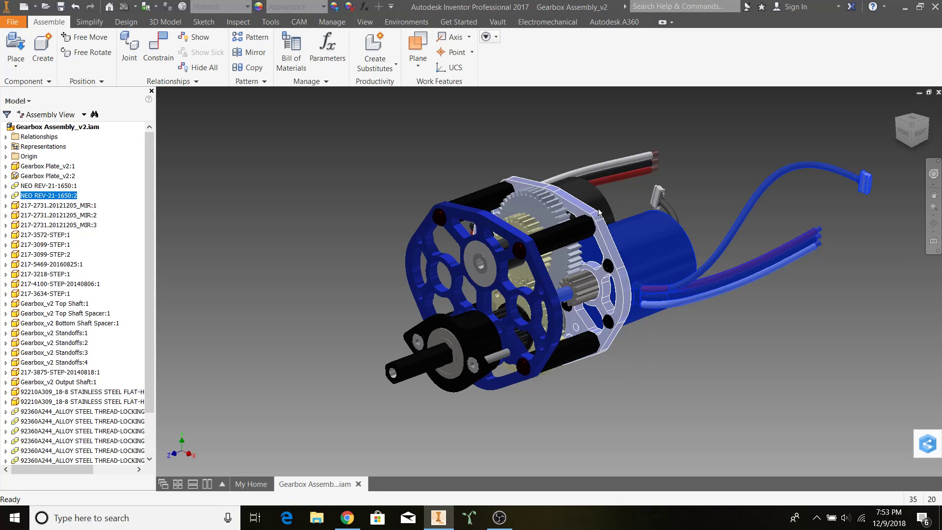
{"action": "left_click", "coordinate": [738, 193]}
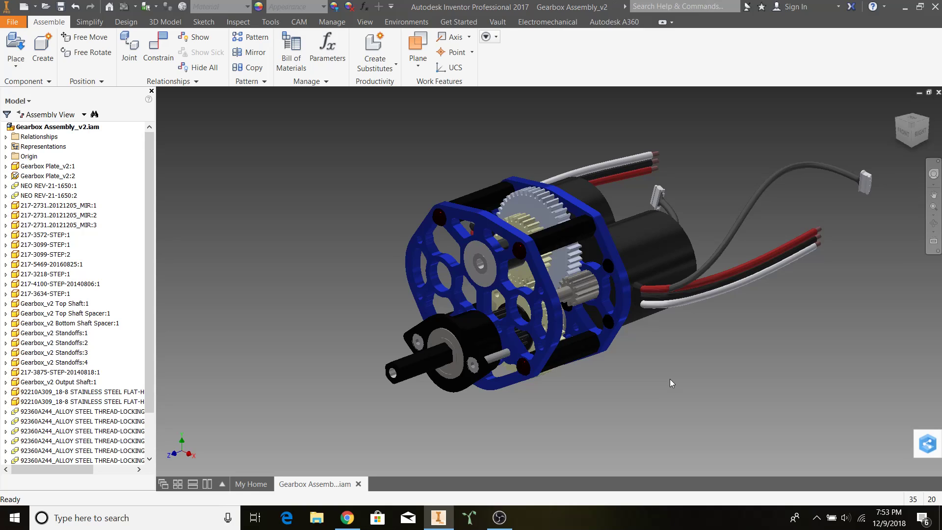
- Switch to the JVN DesignCalc spreadsheet in Chrome, close the Google Drive tab, and open the Custom 1-Speed Drive sheet at its wheel diameter
{"action": "left_click", "coordinate": [355, 518]}
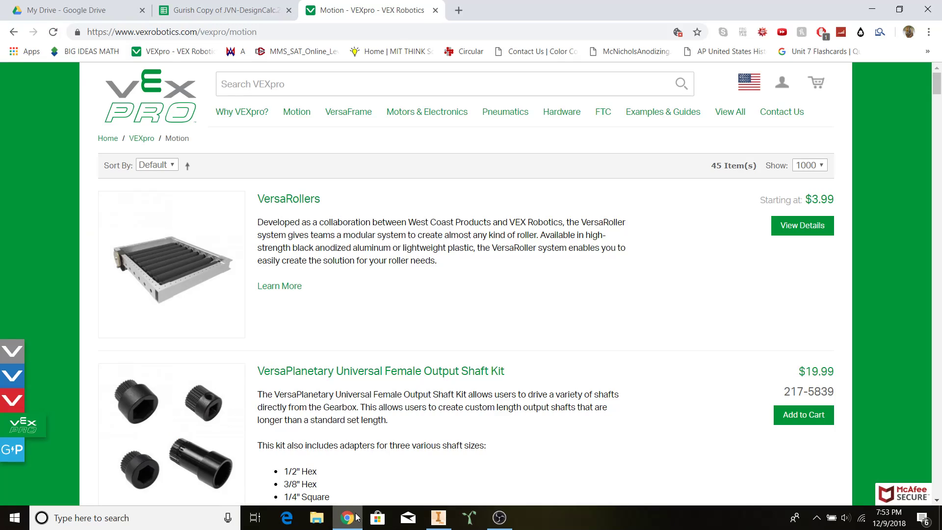
{"action": "left_click", "coordinate": [176, 10]}
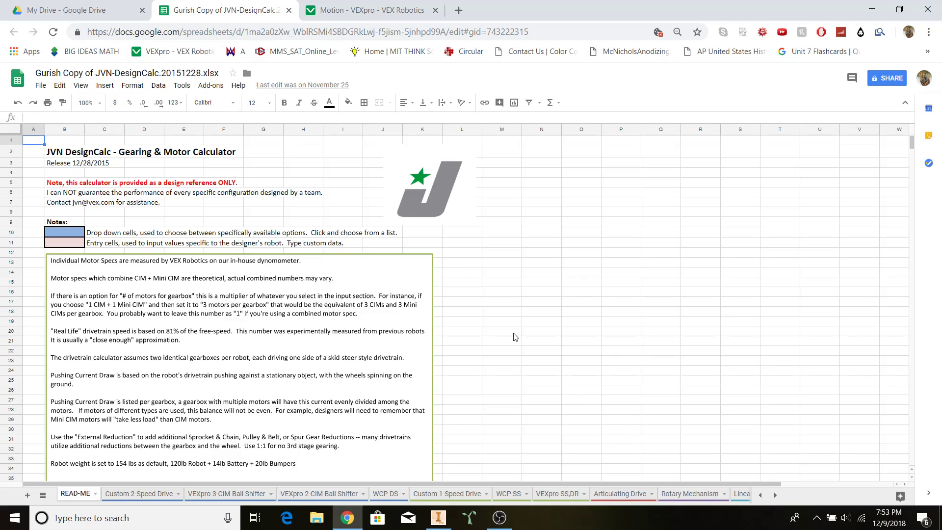
{"action": "left_click", "coordinate": [143, 10]}
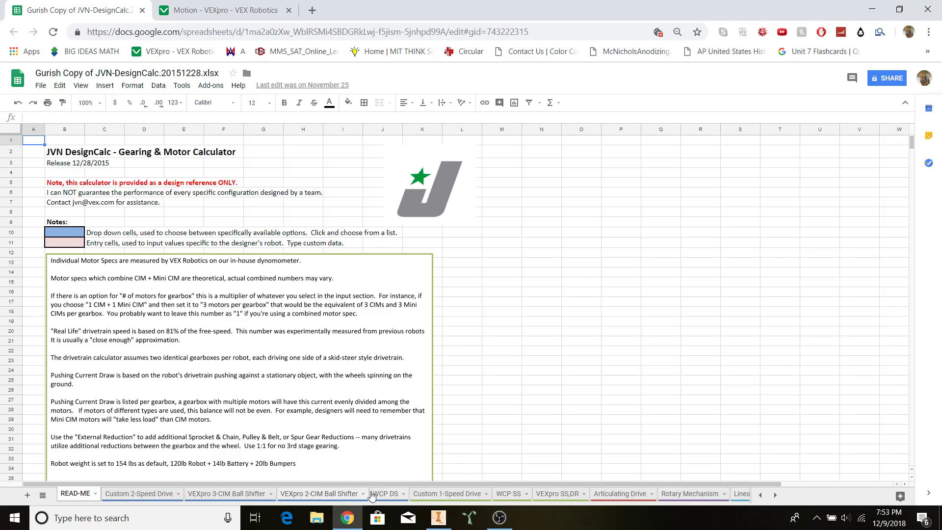
{"action": "left_click", "coordinate": [446, 493]}
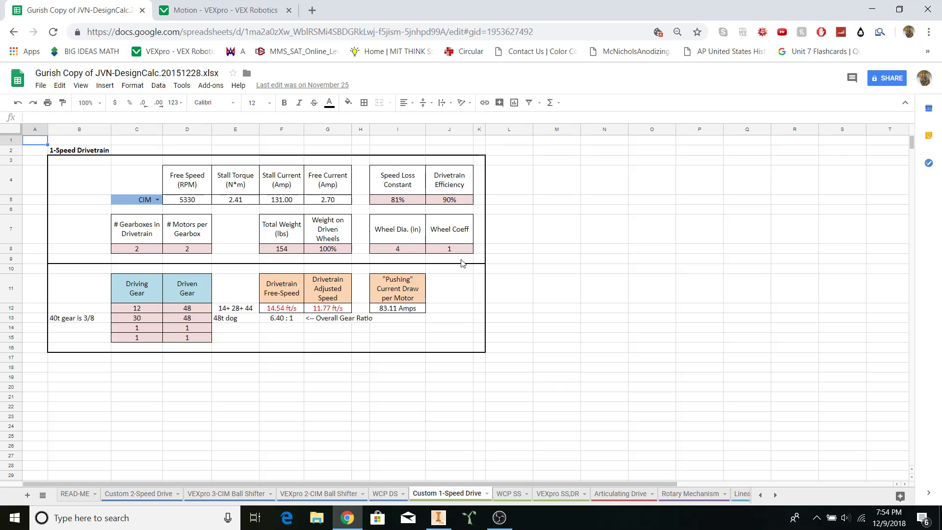
{"action": "left_click", "coordinate": [399, 251]}
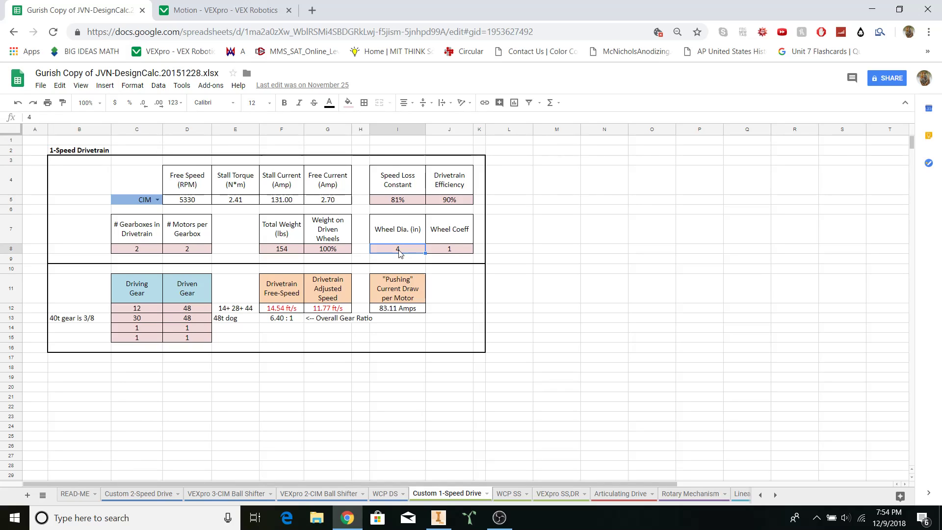
{"action": "left_click", "coordinate": [531, 268]}
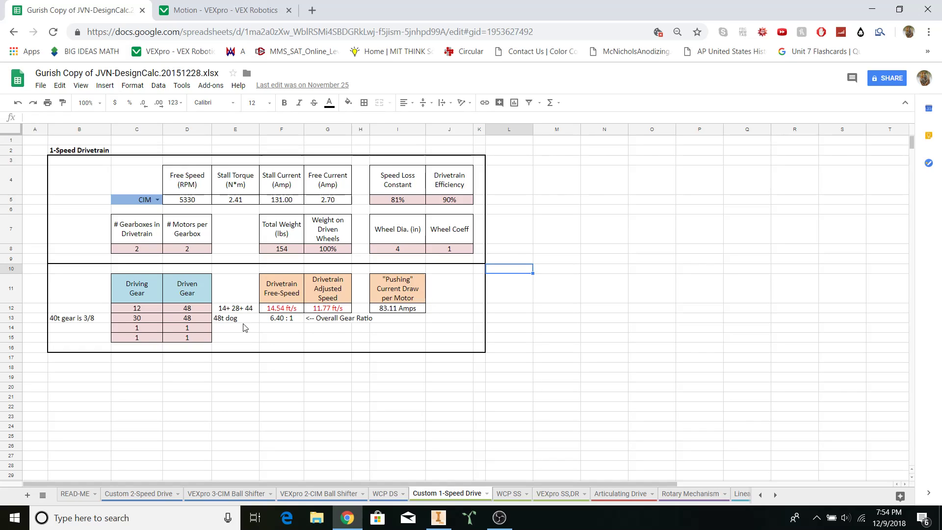
- Delete the leftover gear notes beside the gear table in cells E12:E13 and B13
{"action": "left_click_drag", "start_coordinate": [237, 308], "coordinate": [239, 318]}
{"action": "key", "text": "Delete"}
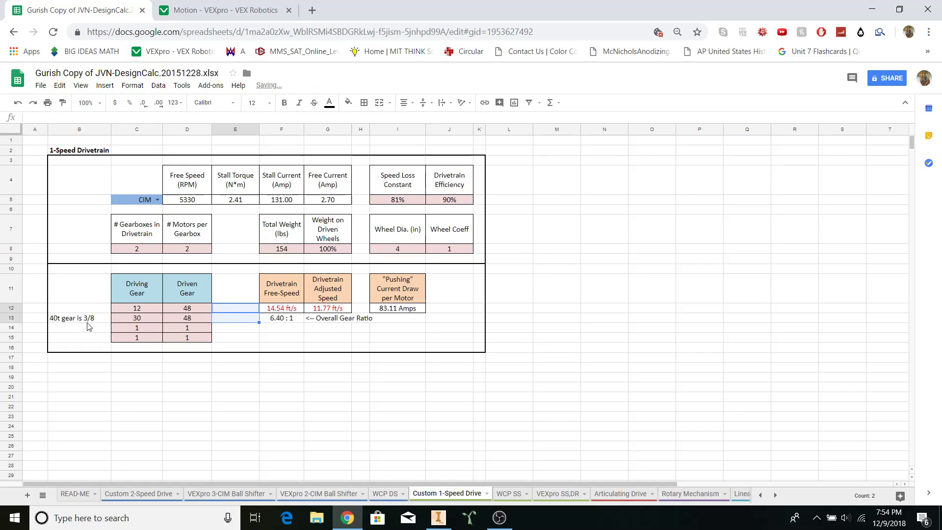
{"action": "left_click", "coordinate": [88, 318]}
{"action": "key", "text": "Delete"}
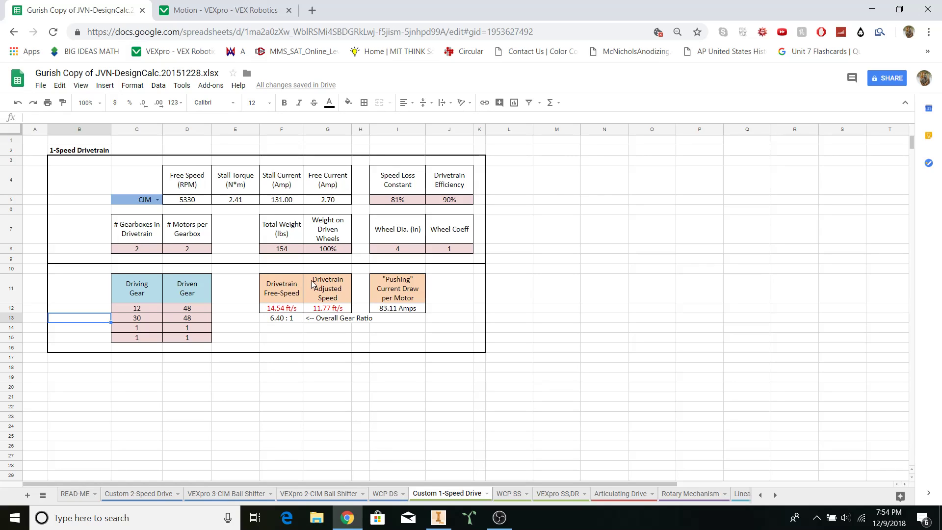
- Review the drivetrain free-speed formula and the driving and driven gear tooth counts of the reduction stages
{"action": "left_click", "coordinate": [344, 332]}
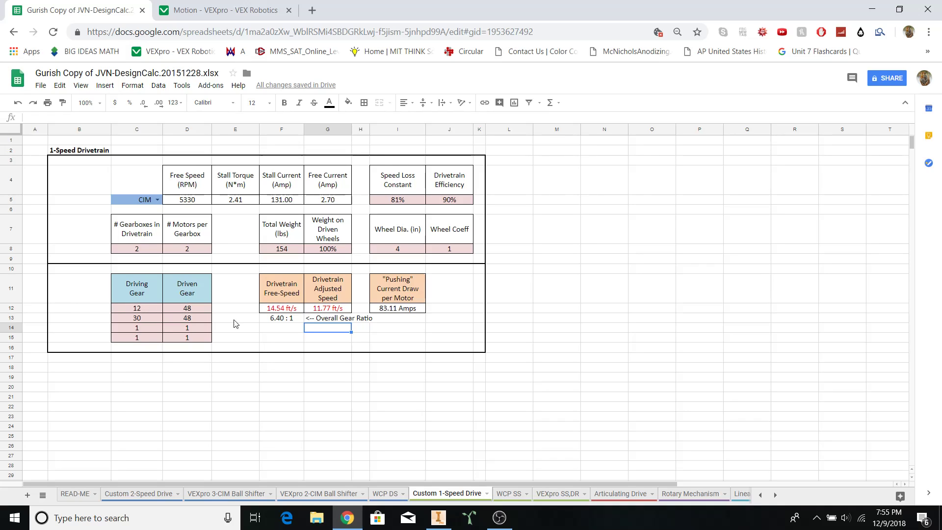
{"action": "left_click", "coordinate": [283, 310]}
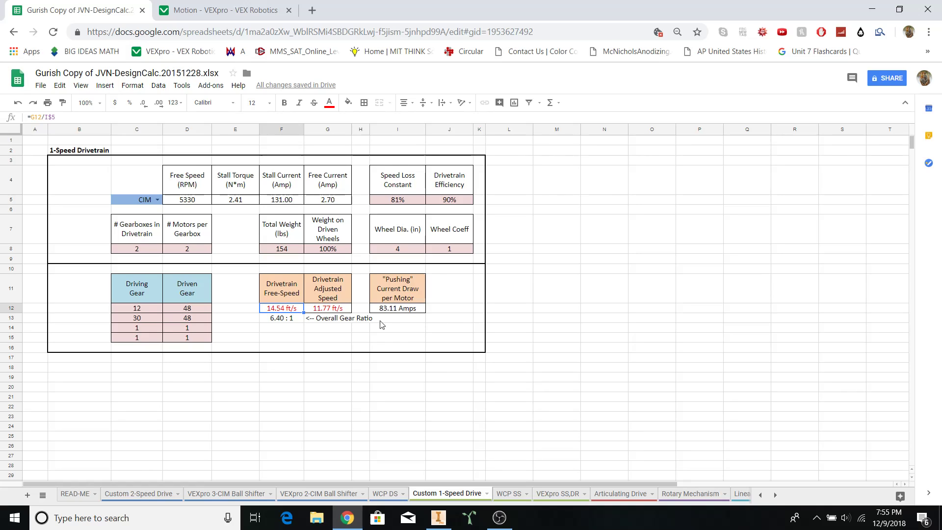
{"action": "left_click", "coordinate": [138, 310]}
{"action": "left_click", "coordinate": [135, 322]}
{"action": "left_click", "coordinate": [195, 322]}
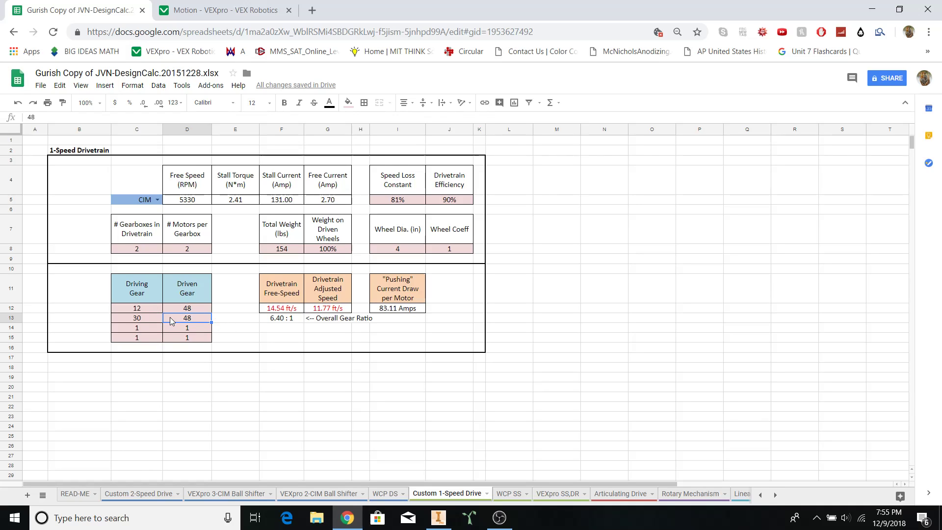
{"action": "left_click", "coordinate": [148, 310]}
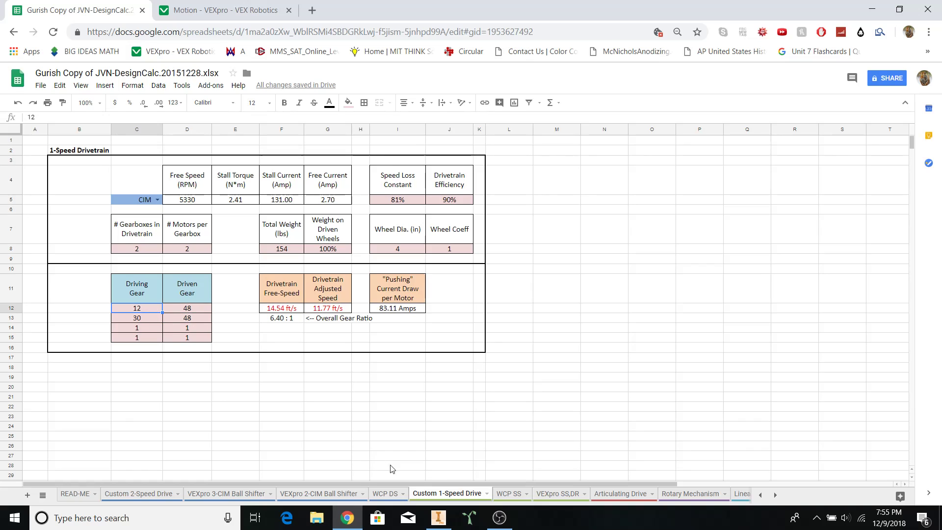
- Switch to Inventor and inspect the pinion on the motor shaft where it meshes with the large gear
{"action": "left_click", "coordinate": [438, 517]}
{"action": "scroll", "coordinate": [554, 297], "scroll_direction": "up", "scroll_amount": 3}
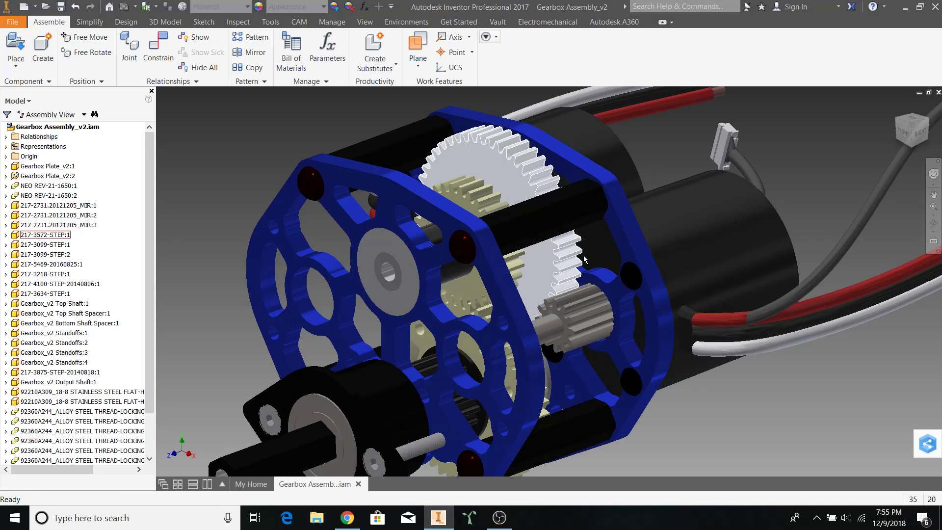
{"action": "scroll", "coordinate": [637, 255], "scroll_direction": "up", "scroll_amount": 2}
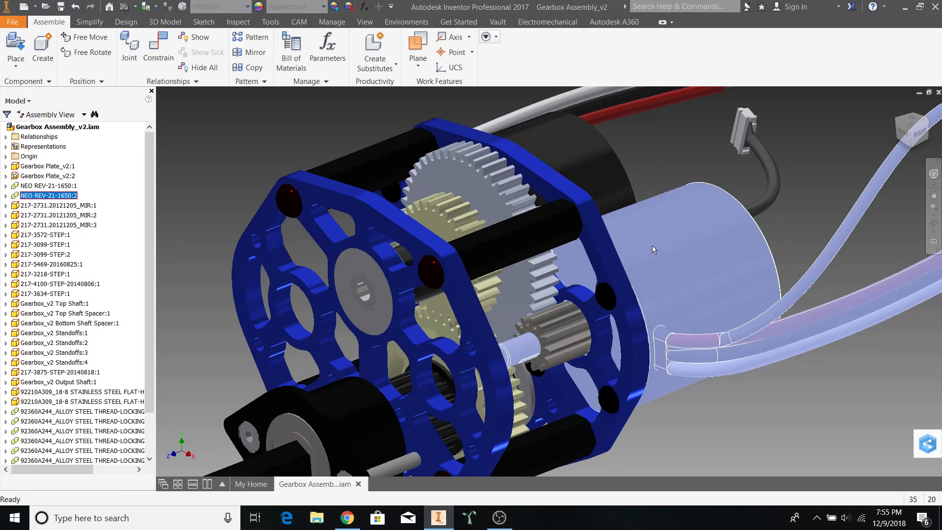
{"action": "left_click", "coordinate": [562, 331]}
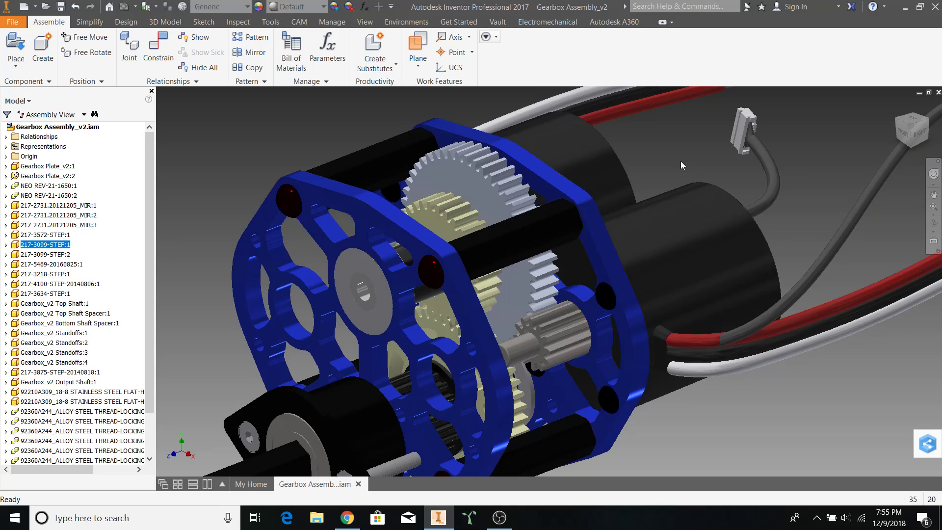
- Switch to the VEXpro site in Chrome and look up the available CIM Motor Gears in the Gears category
{"action": "left_click", "coordinate": [351, 523]}
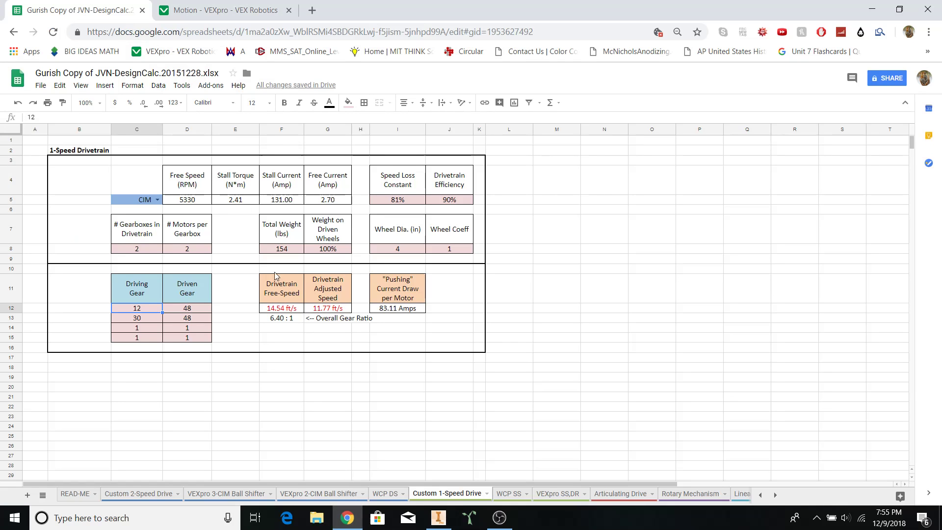
{"action": "left_click", "coordinate": [220, 17]}
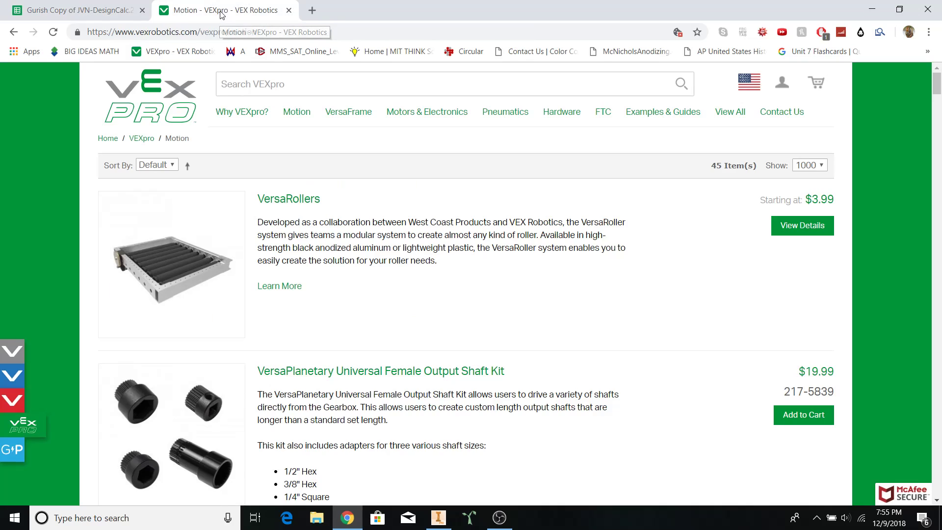
{"action": "mouse_move", "coordinate": [314, 123]}
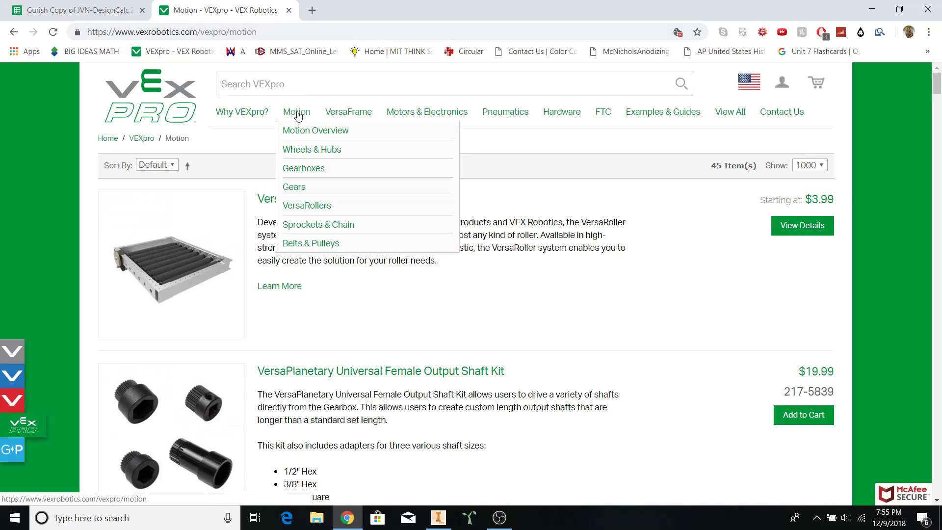
{"action": "left_click", "coordinate": [294, 187]}
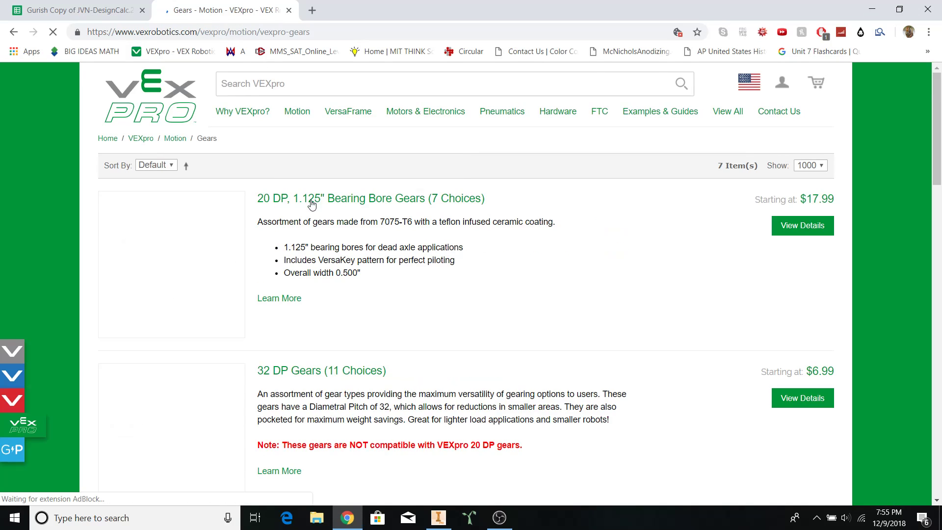
{"action": "scroll", "coordinate": [206, 243], "scroll_direction": "down", "scroll_amount": 15}
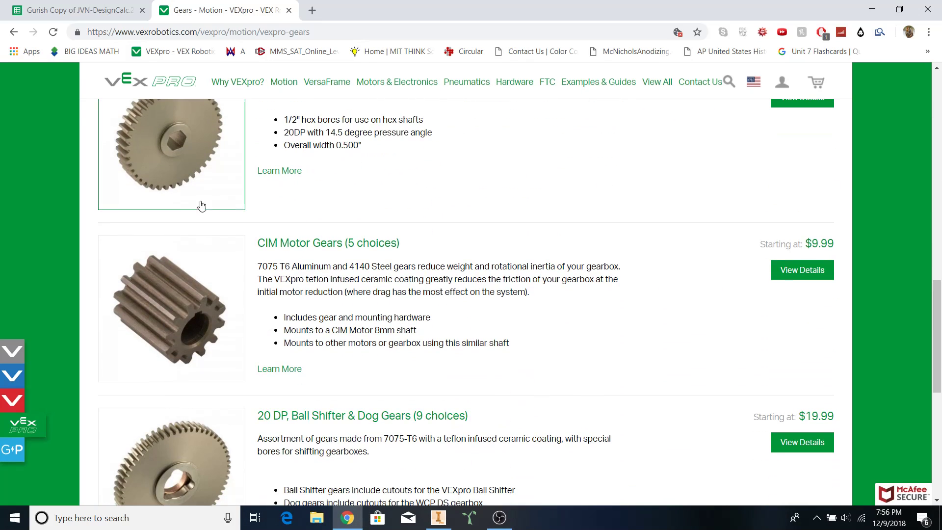
{"action": "left_click", "coordinate": [282, 248]}
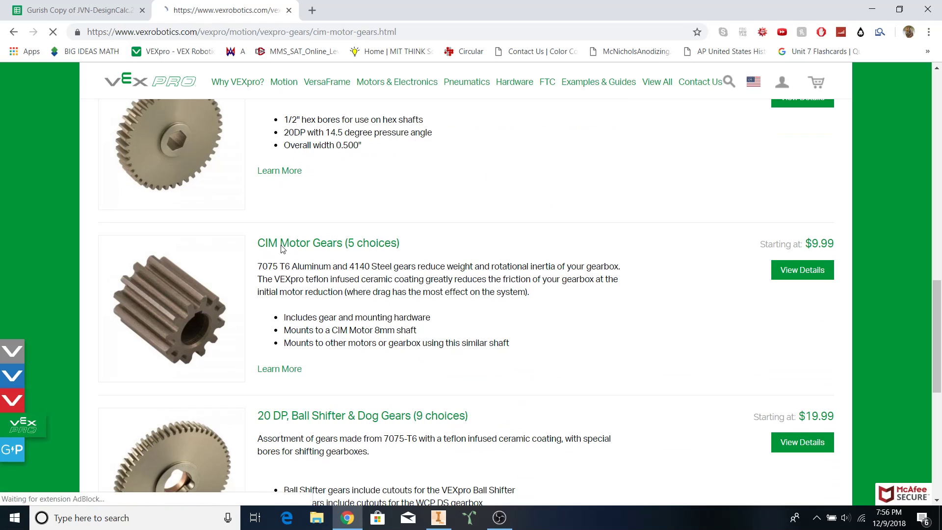
{"action": "scroll", "coordinate": [280, 249], "scroll_direction": "down", "scroll_amount": 9}
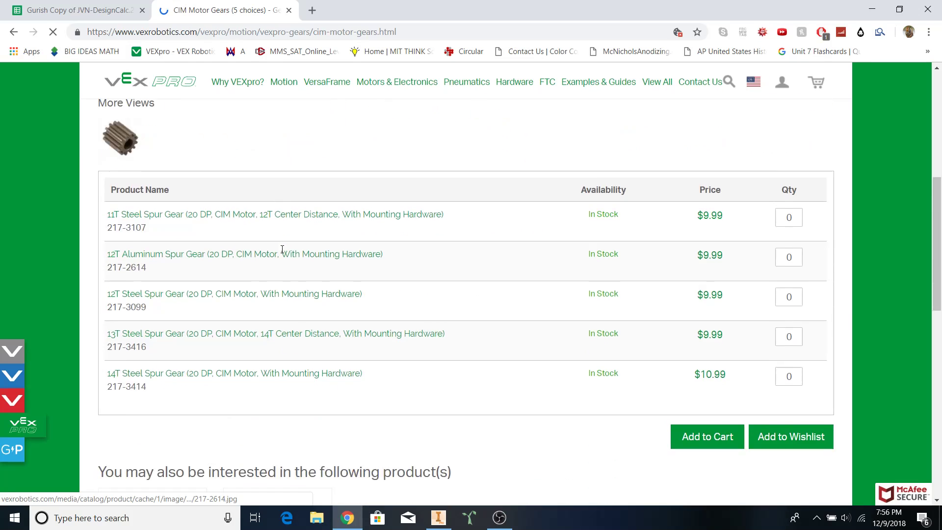
- Look over the CIM motor gear tooth options and compare them with the first-stage driving and driven gears in the calculator
{"action": "scroll", "coordinate": [294, 245], "scroll_direction": "up", "scroll_amount": 2}
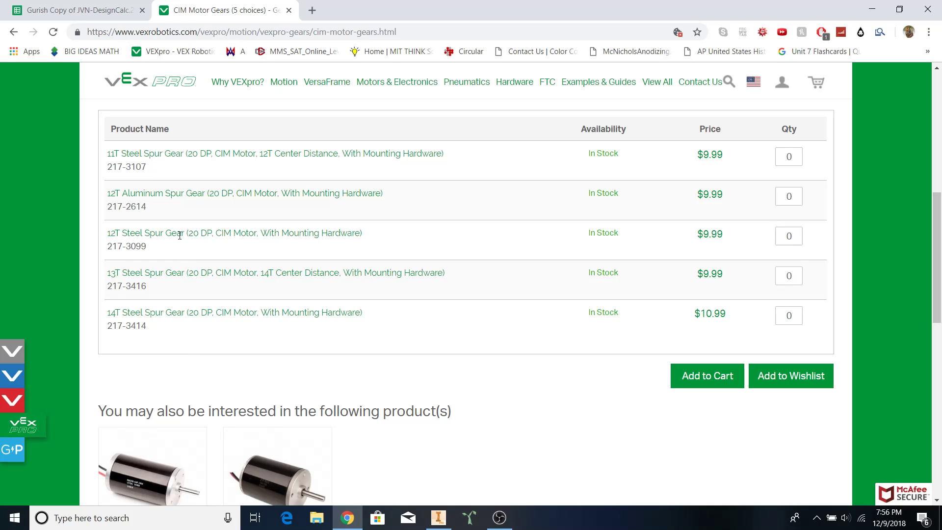
{"action": "scroll", "coordinate": [272, 252], "scroll_direction": "down", "scroll_amount": 2}
{"action": "scroll", "coordinate": [273, 252], "scroll_direction": "up", "scroll_amount": 2}
{"action": "left_click", "coordinate": [96, 7]}
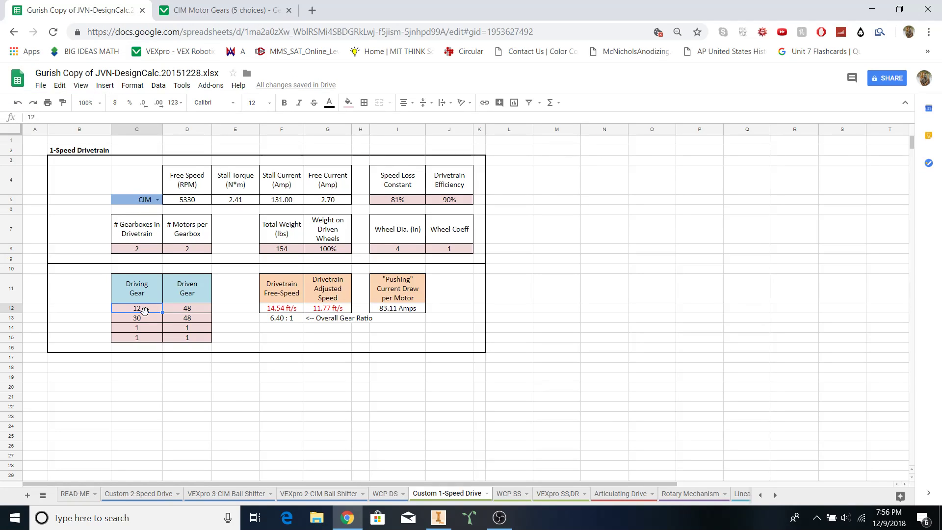
{"action": "left_click", "coordinate": [195, 306]}
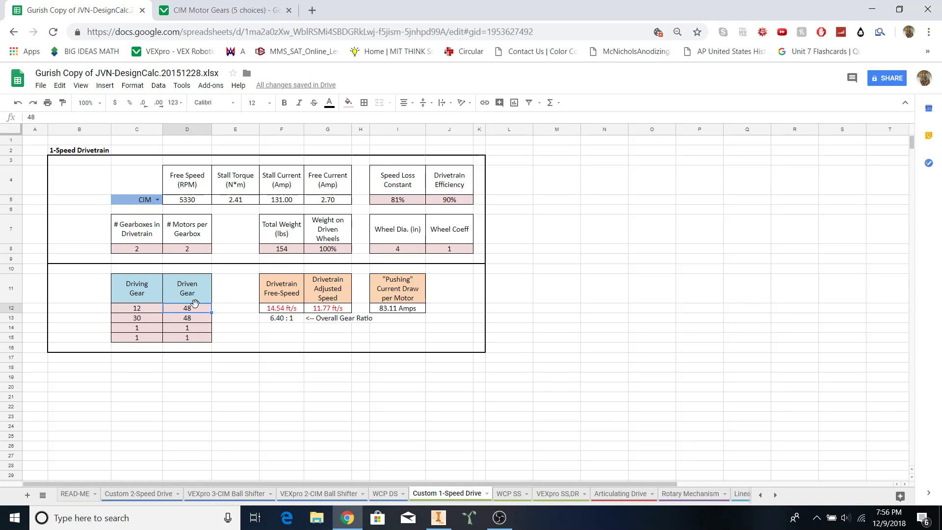
- Switch to Inventor and inspect the motor pinion and the large gear it drives in the gearbox assembly
{"action": "left_click", "coordinate": [438, 517]}
{"action": "left_click", "coordinate": [555, 337]}
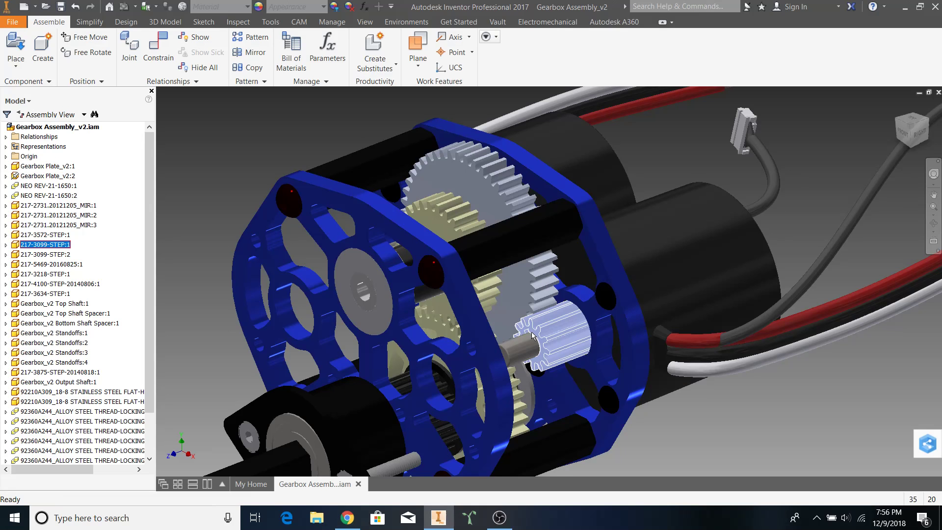
{"action": "left_click", "coordinate": [533, 292]}
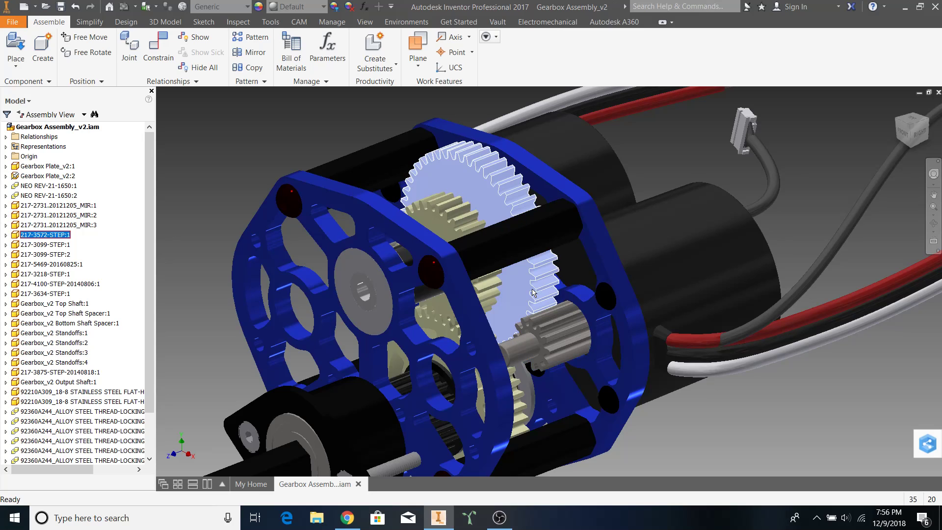
{"action": "left_click", "coordinate": [434, 386]}
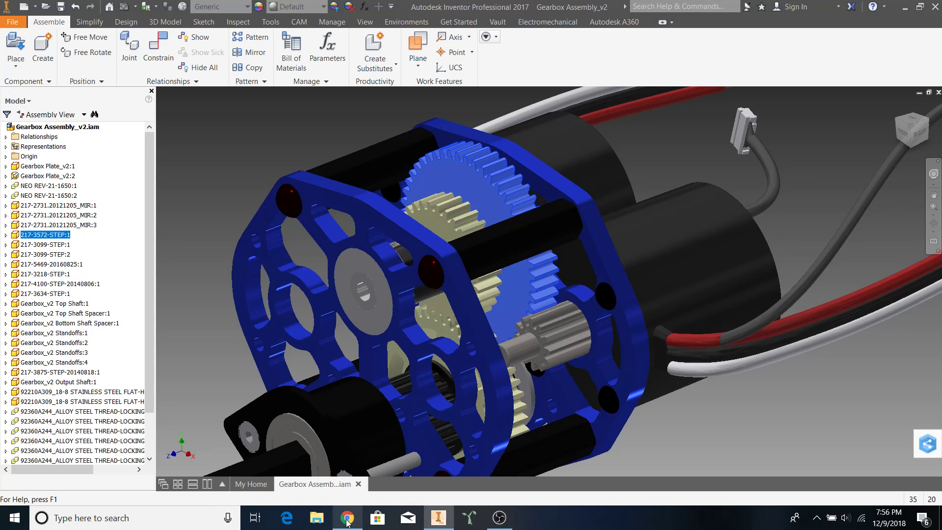
- Switch back to Chrome and open the 20 DP, 1/2" Hex Bore Gears page from the VEXpro gears category
{"action": "left_click", "coordinate": [347, 517]}
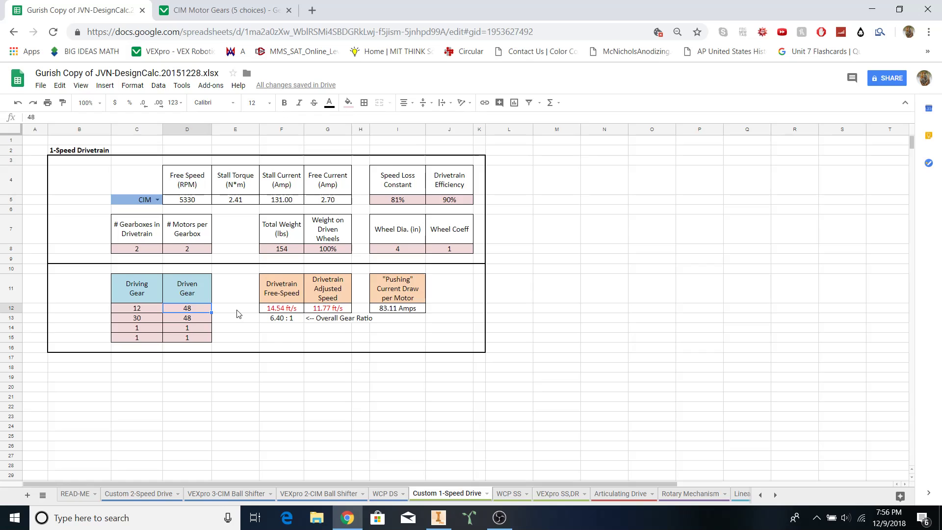
{"action": "left_click", "coordinate": [210, 6]}
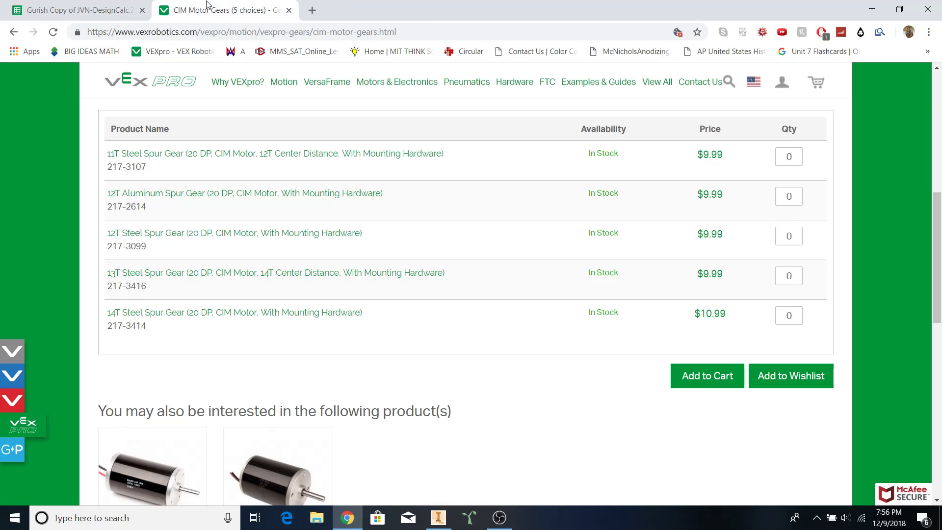
{"action": "key", "text": "alt+Left"}
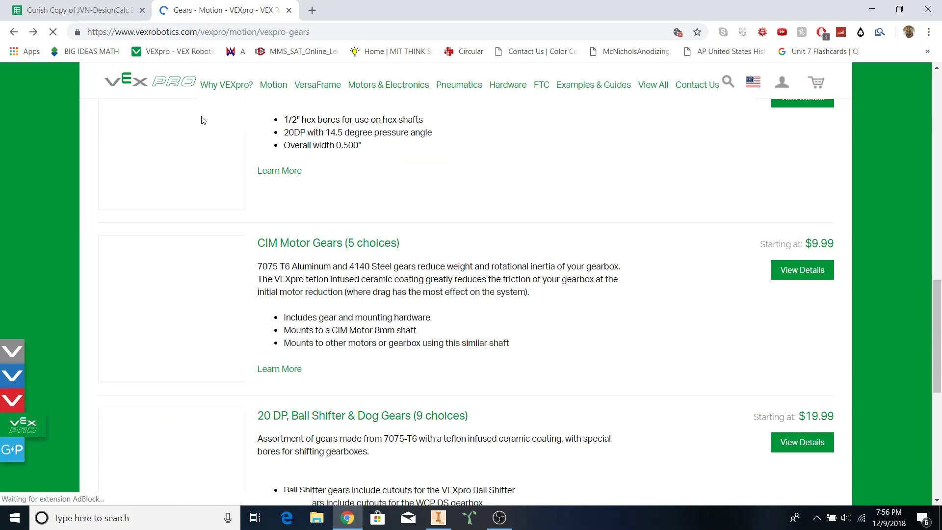
{"action": "scroll", "coordinate": [400, 288], "scroll_direction": "up", "scroll_amount": 6}
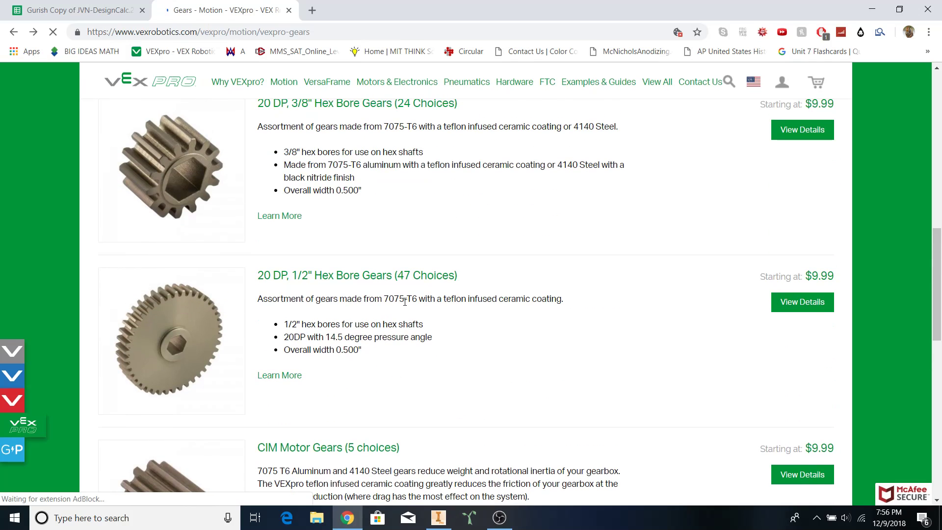
{"action": "scroll", "coordinate": [394, 320], "scroll_direction": "up", "scroll_amount": 10}
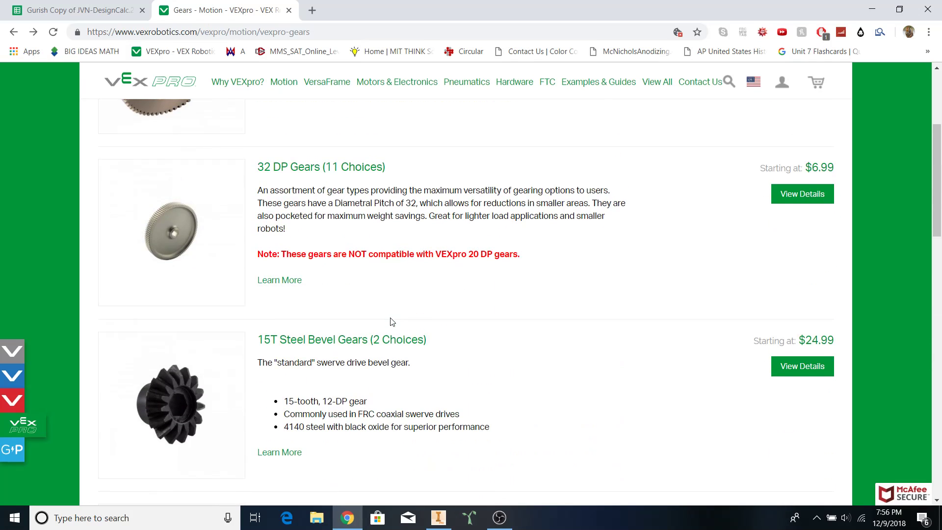
{"action": "scroll", "coordinate": [389, 321], "scroll_direction": "down", "scroll_amount": 8}
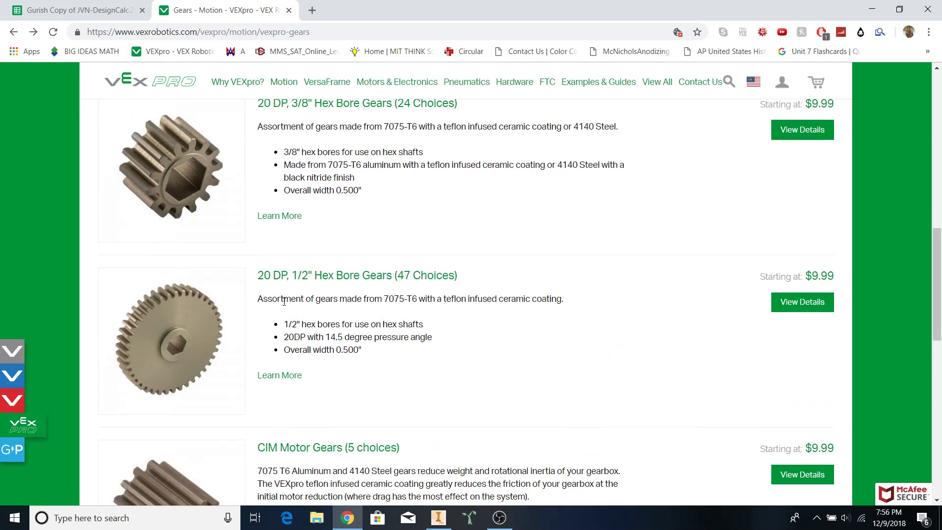
{"action": "left_click", "coordinate": [215, 318]}
- Find the 48T aluminum spur gear with VersaKeys in the 1/2" hex bore gear list
{"action": "scroll", "coordinate": [231, 319], "scroll_direction": "down", "scroll_amount": 6}
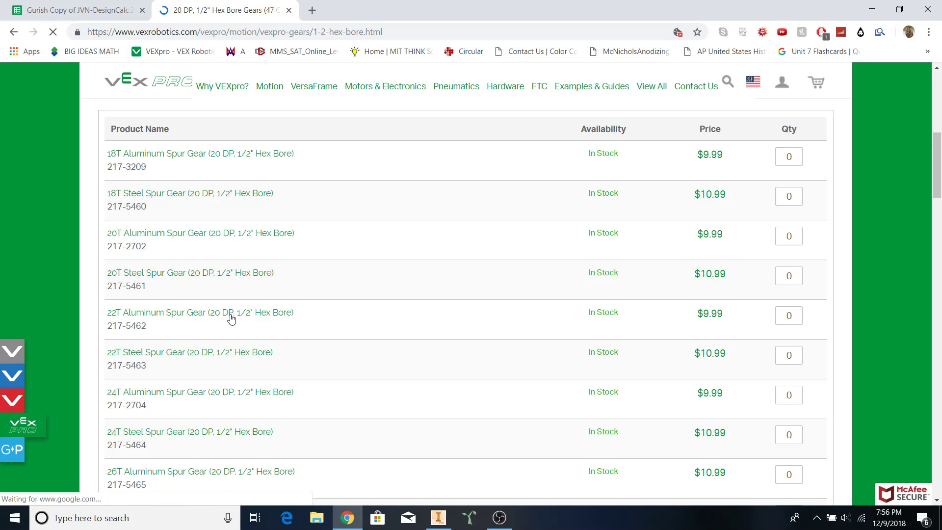
{"action": "scroll", "coordinate": [177, 245], "scroll_direction": "down", "scroll_amount": 8}
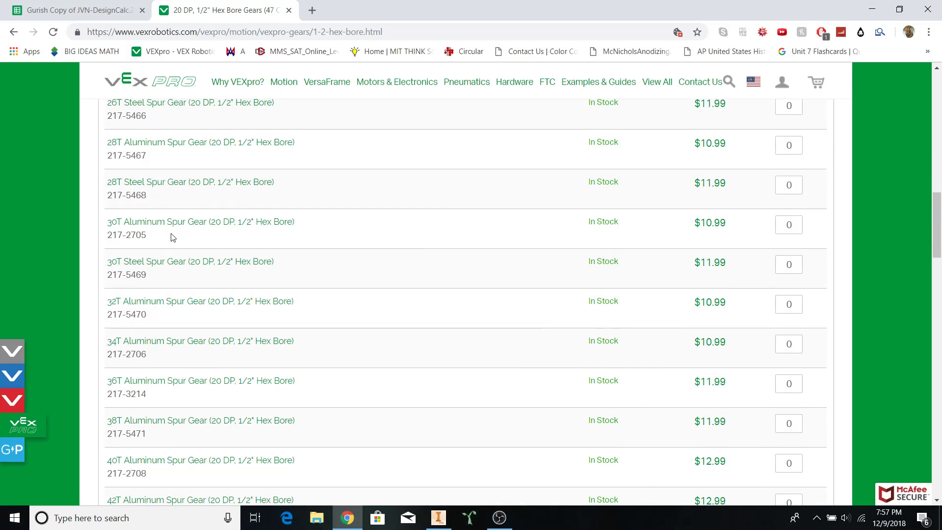
{"action": "scroll", "coordinate": [173, 237], "scroll_direction": "down", "scroll_amount": 8}
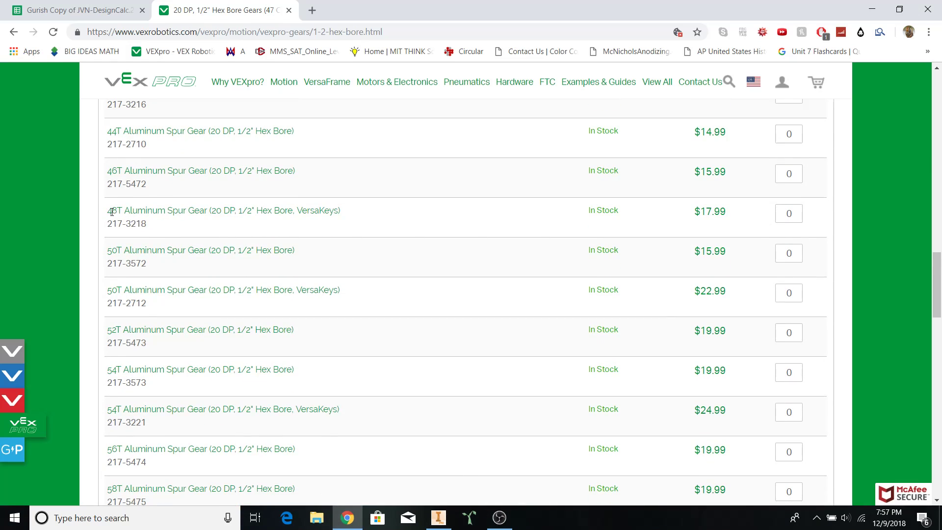
{"action": "left_click_drag", "start_coordinate": [105, 211], "coordinate": [330, 213]}
{"action": "left_click", "coordinate": [359, 214]}
- In the calculator spreadsheet, try 46 and 44 teeth for the first-stage driven gear in D12
{"action": "left_click", "coordinate": [84, 4]}
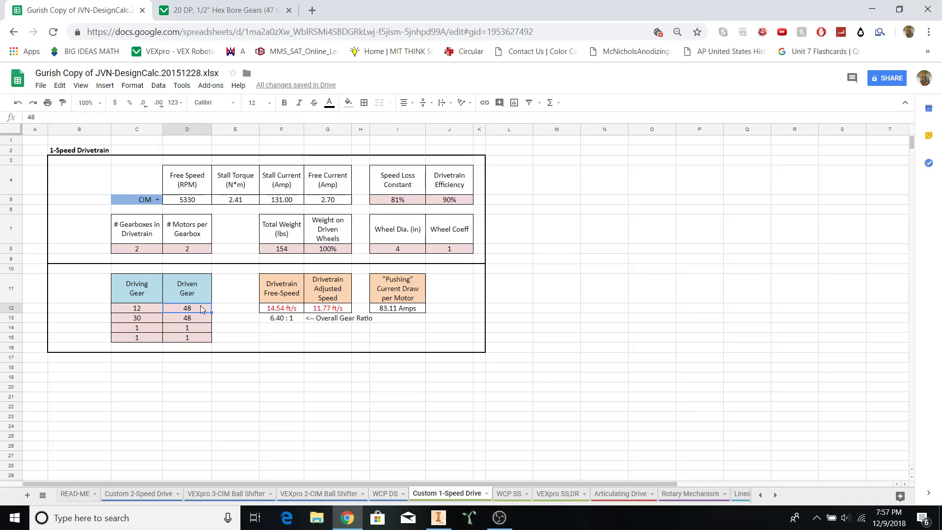
{"action": "type", "text": "46"}
{"action": "left_click", "coordinate": [242, 310]}
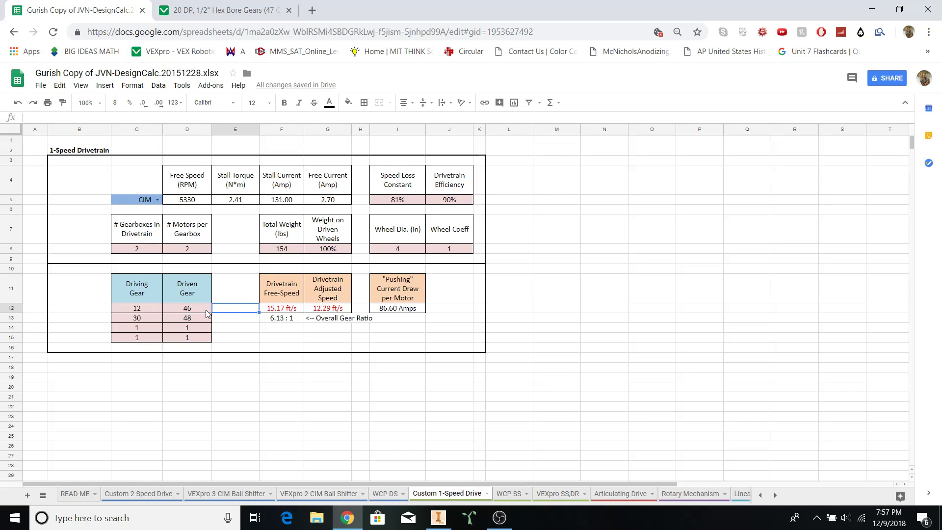
{"action": "left_click", "coordinate": [205, 310]}
{"action": "type", "text": "44"}
{"action": "left_click", "coordinate": [230, 311]}
- Set the first-stage driven gear in D12 to 42 teeth
{"action": "left_click", "coordinate": [188, 309]}
{"action": "type", "text": "42"}
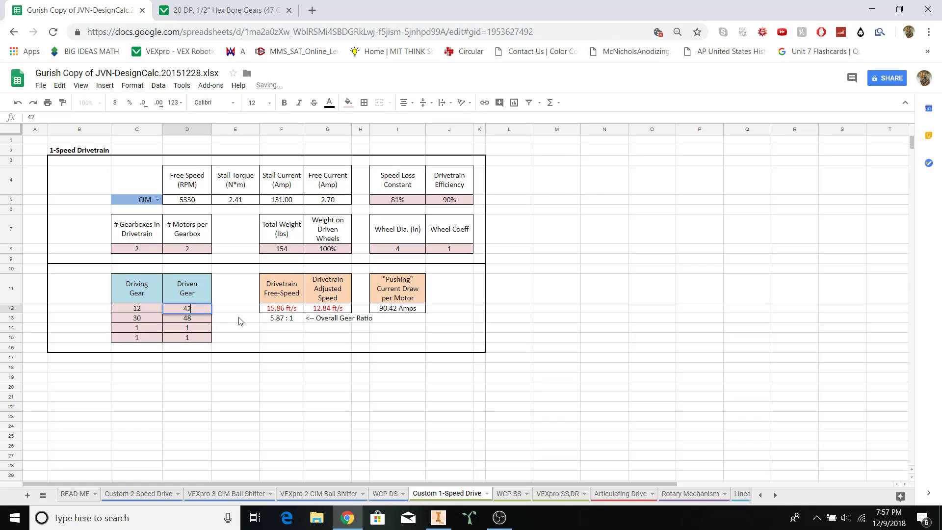
{"action": "left_click", "coordinate": [240, 320]}
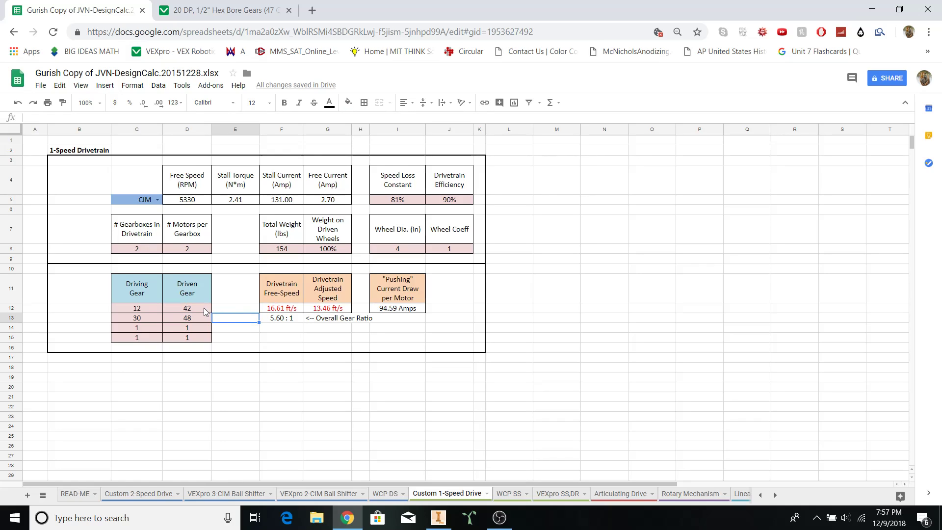
- Compare the drivetrain speed by trying 44 teeth for the driven gear in D12 and returning it to 42
{"action": "left_click", "coordinate": [204, 309]}
{"action": "type", "text": "44"}
{"action": "left_click", "coordinate": [225, 309]}
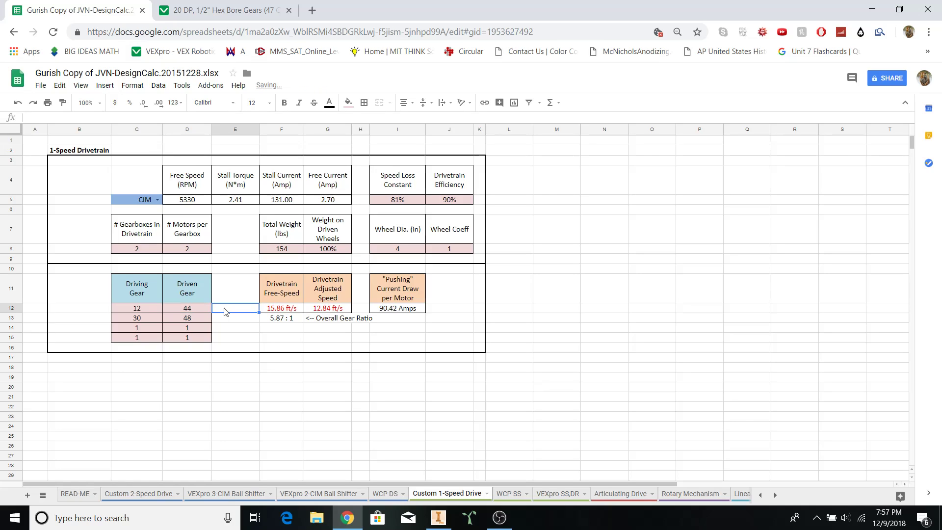
{"action": "left_click", "coordinate": [199, 310]}
{"action": "type", "text": "42"}
{"action": "left_click", "coordinate": [229, 314]}
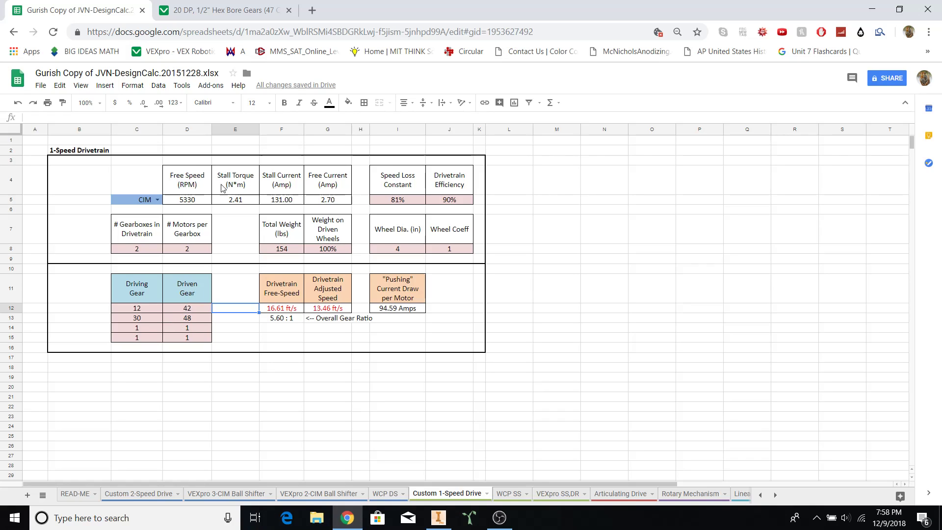
- Check the VEXpro 1/2" hex bore gear list for the available larger driven gear sizes
{"action": "left_click", "coordinate": [206, 7]}
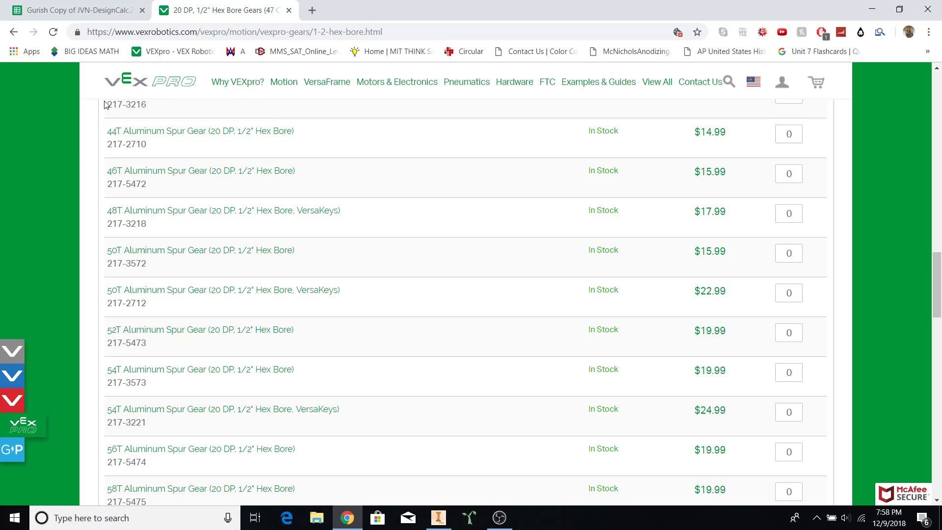
{"action": "scroll", "coordinate": [133, 336], "scroll_direction": "down", "scroll_amount": 4}
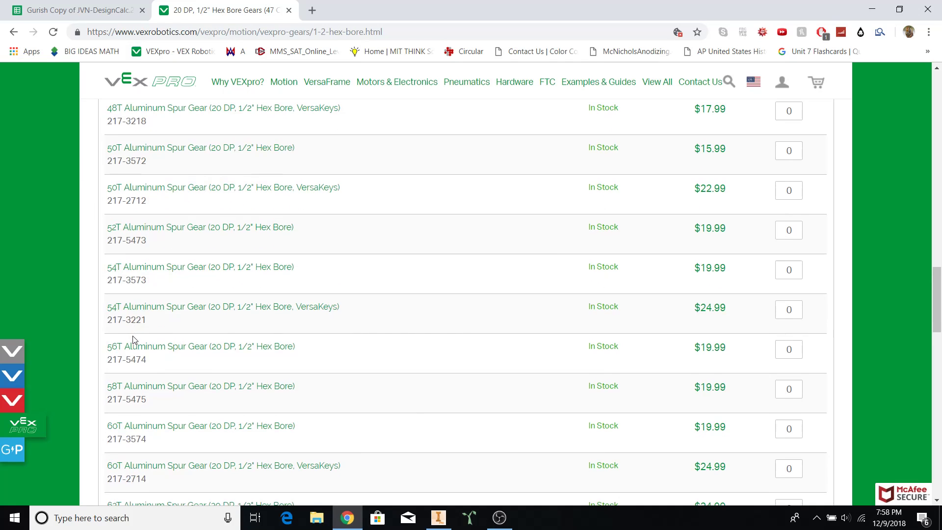
{"action": "scroll", "coordinate": [134, 336], "scroll_direction": "down", "scroll_amount": 2}
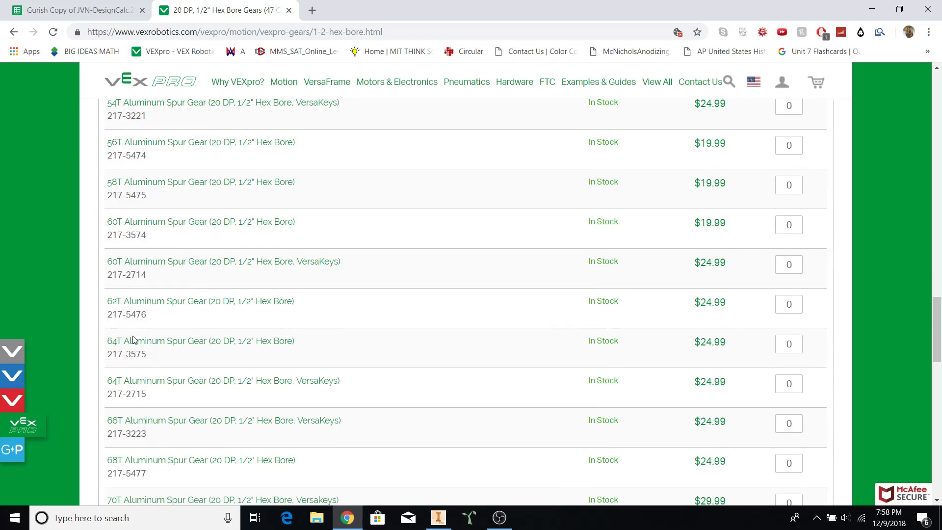
{"action": "scroll", "coordinate": [121, 235], "scroll_direction": "up", "scroll_amount": 6}
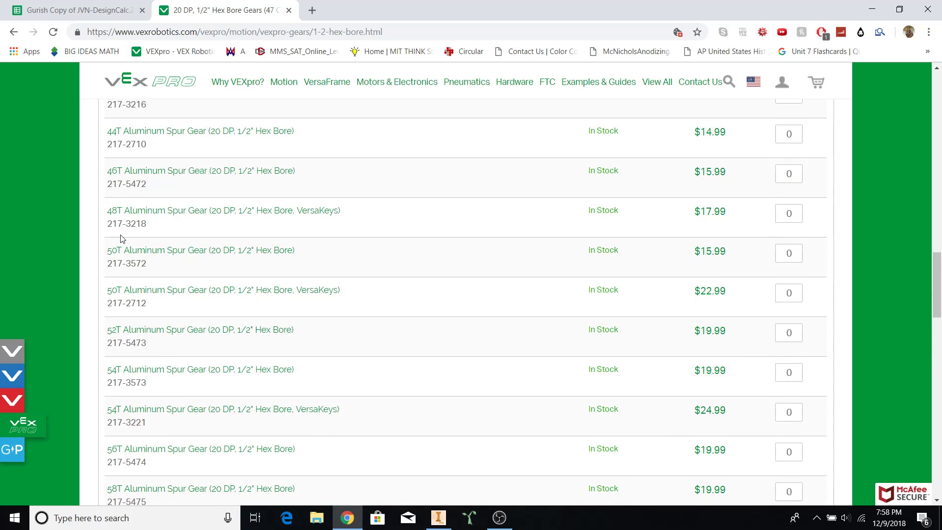
{"action": "scroll", "coordinate": [123, 238], "scroll_direction": "up", "scroll_amount": 4}
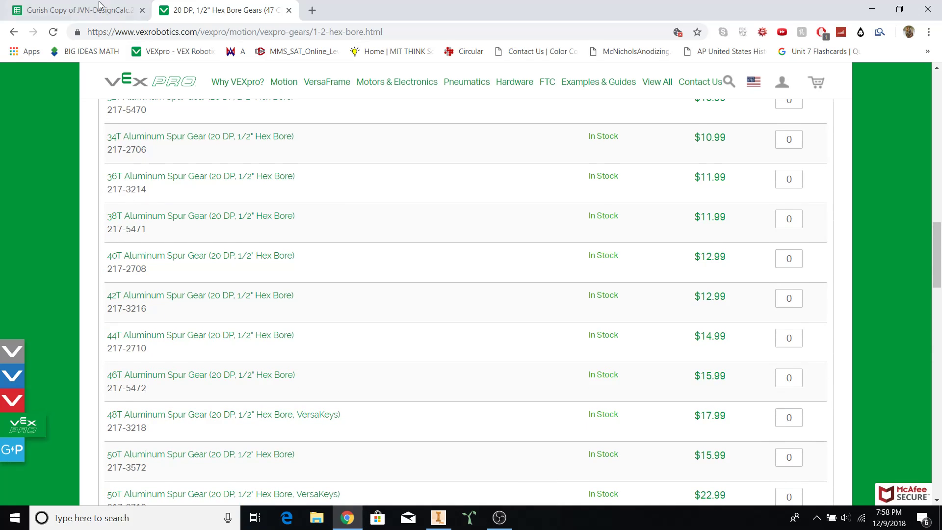
- In the calculator spreadsheet, try 28 teeth for the second-stage driving gear in C13 and restore it to 30
{"action": "left_click", "coordinate": [61, 9]}
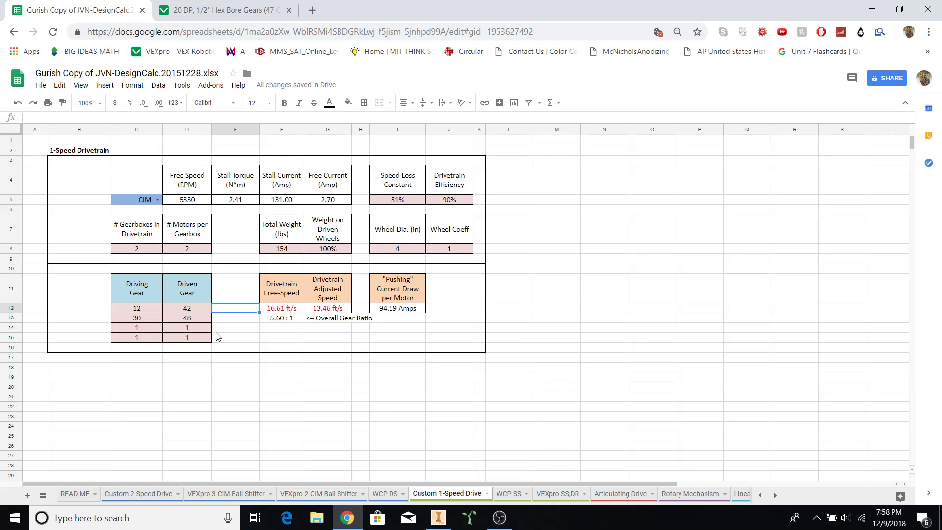
{"action": "left_click", "coordinate": [145, 322]}
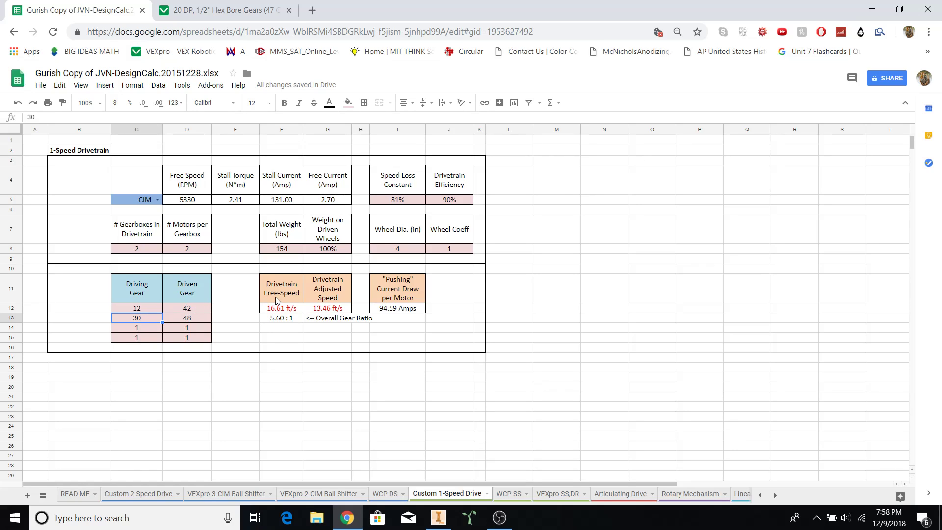
{"action": "type", "text": "32"}
{"action": "key", "text": "BackSpace"}
{"action": "key", "text": "BackSpace"}
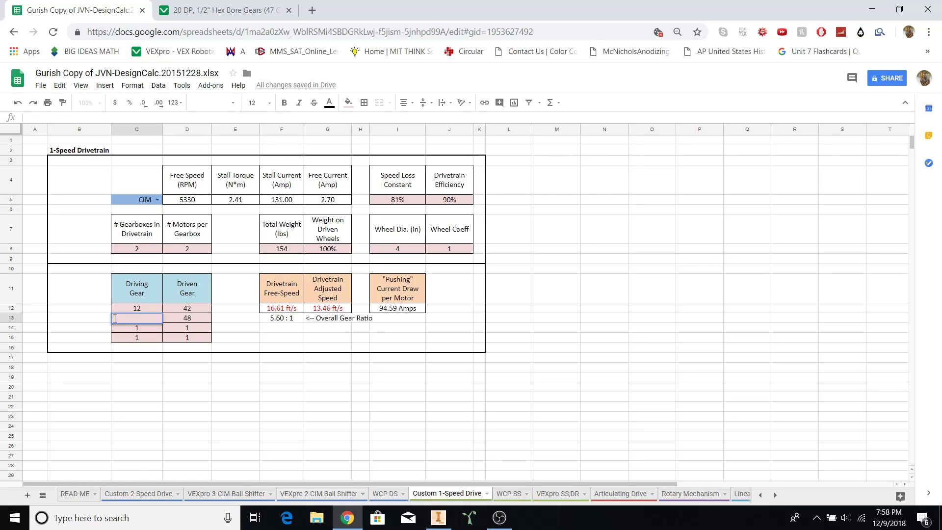
{"action": "type", "text": "28"}
{"action": "key", "text": "Return"}
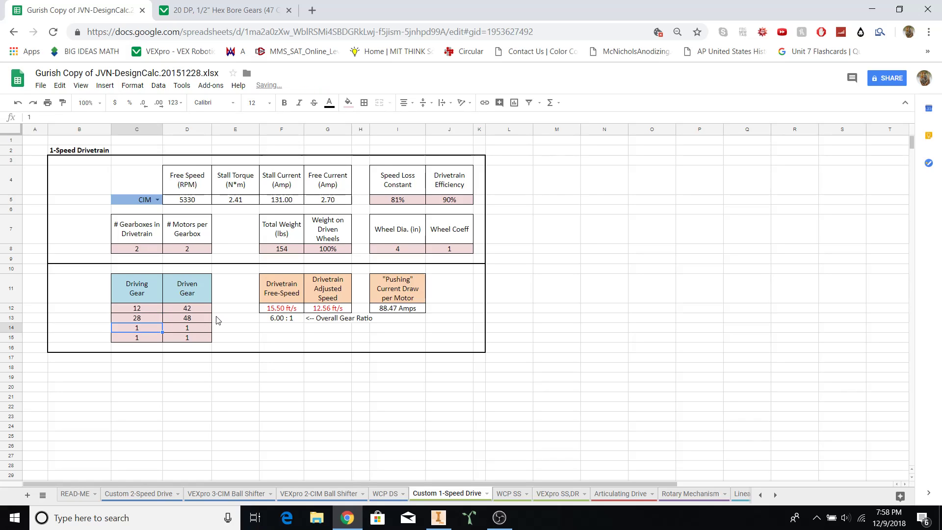
{"action": "left_click", "coordinate": [144, 316]}
{"action": "type", "text": "30"}
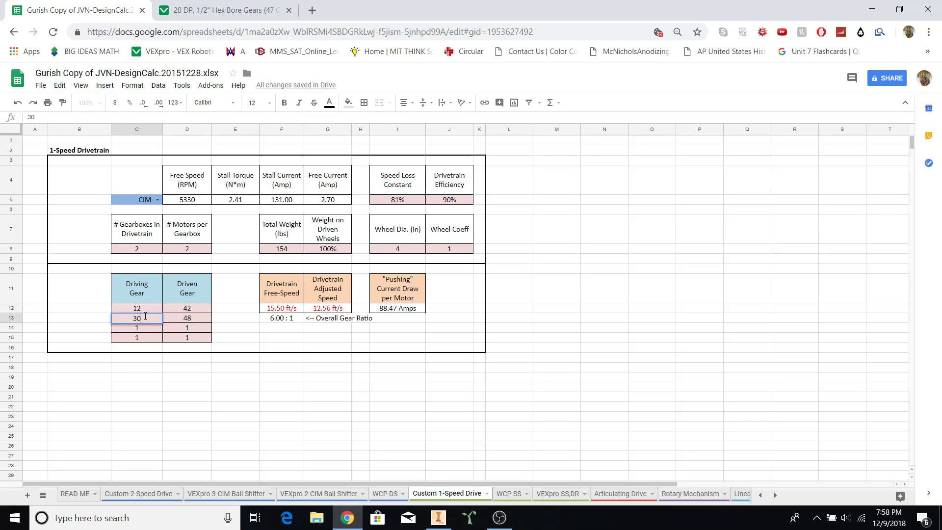
{"action": "left_click", "coordinate": [247, 331]}
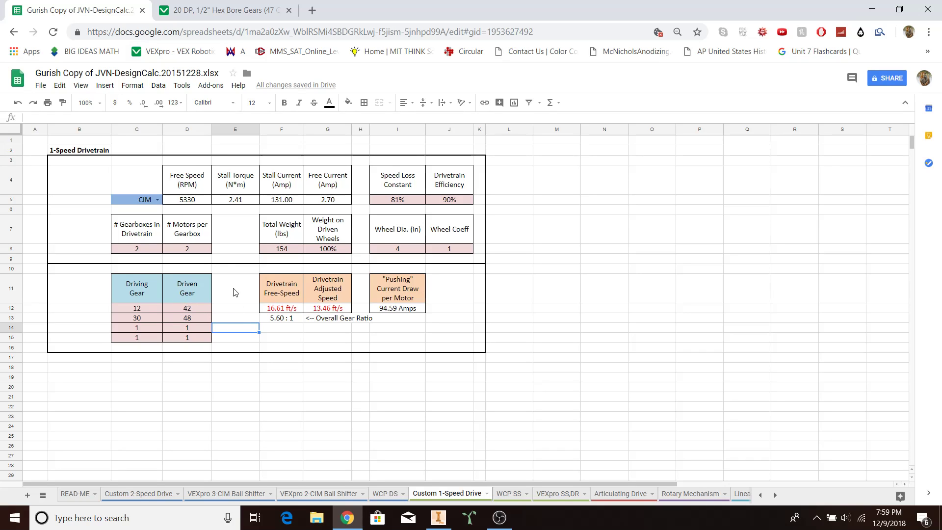
- Look through the VEXpro 1/2" hex bore gear list and set the second-stage driven gear in D13 of the calculator to 50 teeth
{"action": "left_click", "coordinate": [198, 11]}
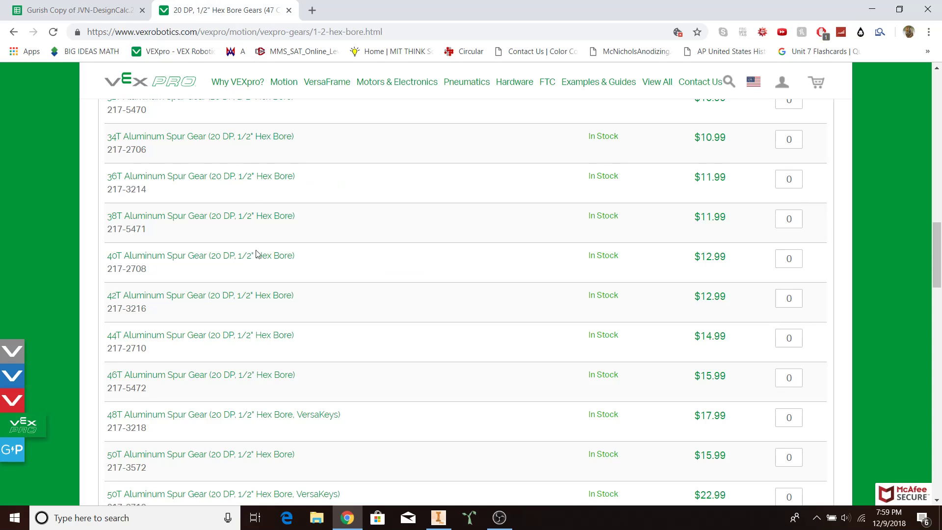
{"action": "scroll", "coordinate": [219, 279], "scroll_direction": "down", "scroll_amount": 2}
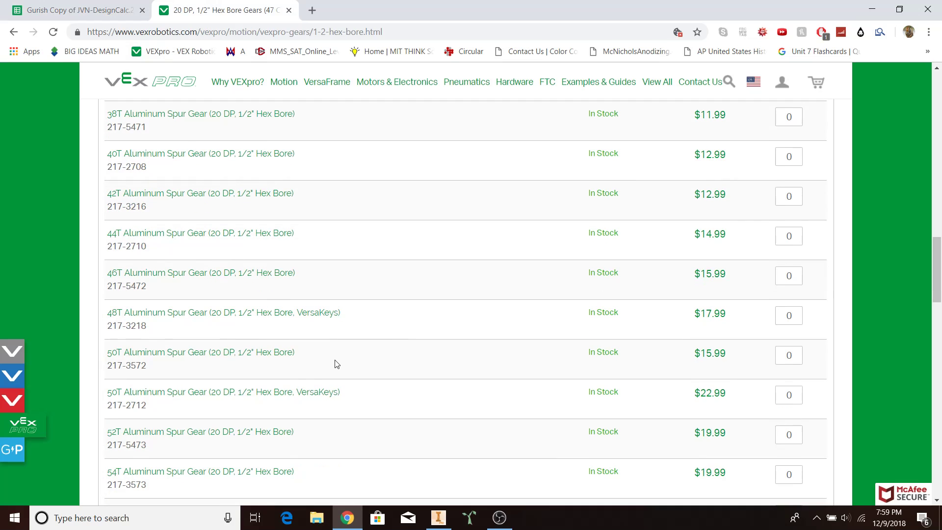
{"action": "scroll", "coordinate": [337, 364], "scroll_direction": "up", "scroll_amount": 14}
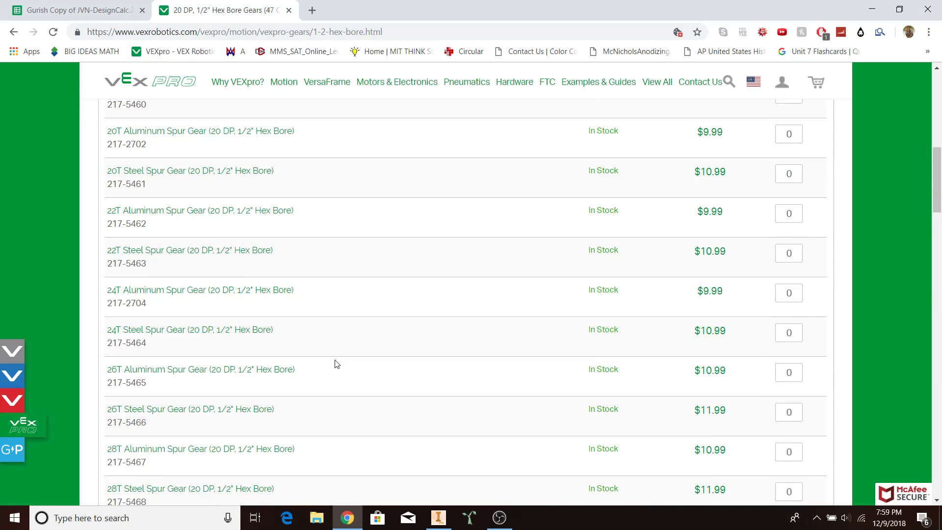
{"action": "scroll", "coordinate": [337, 363], "scroll_direction": "up", "scroll_amount": 4}
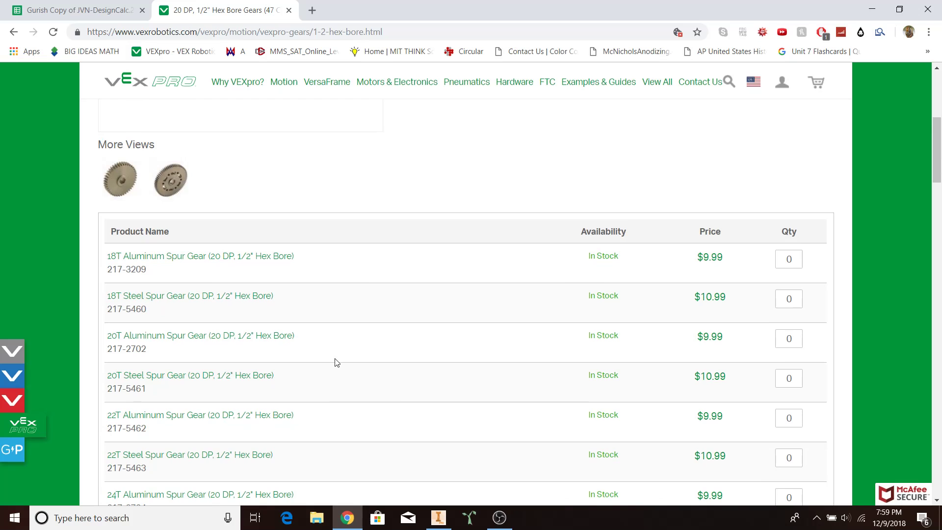
{"action": "left_click", "coordinate": [93, 7]}
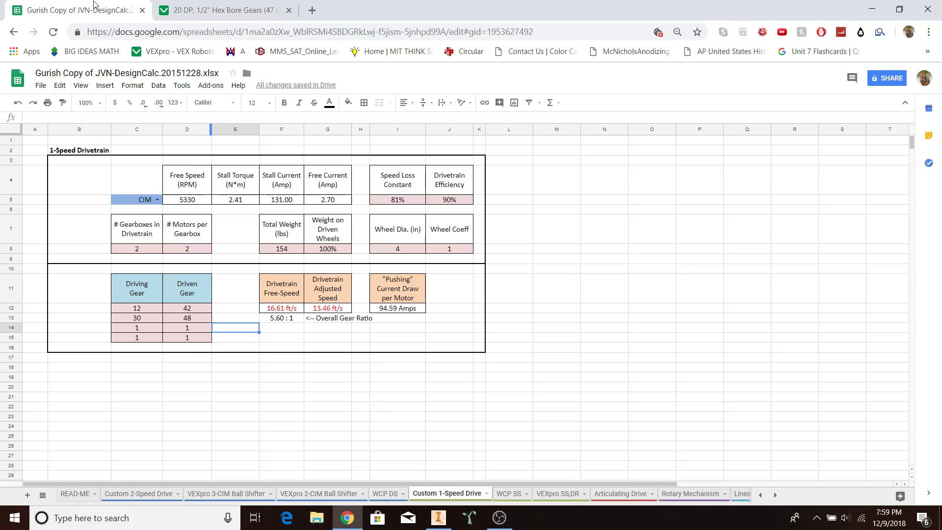
{"action": "left_click", "coordinate": [189, 319]}
{"action": "type", "text": "50"}
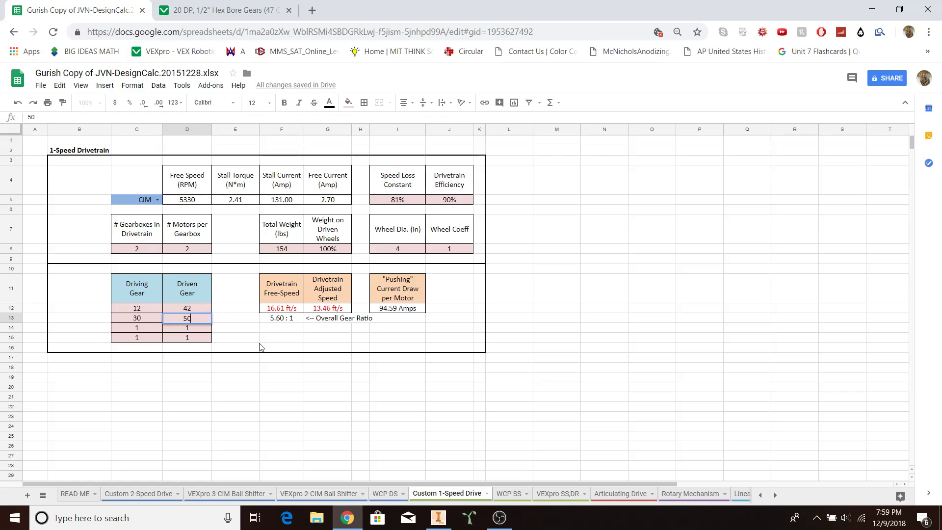
{"action": "left_click", "coordinate": [250, 319]}
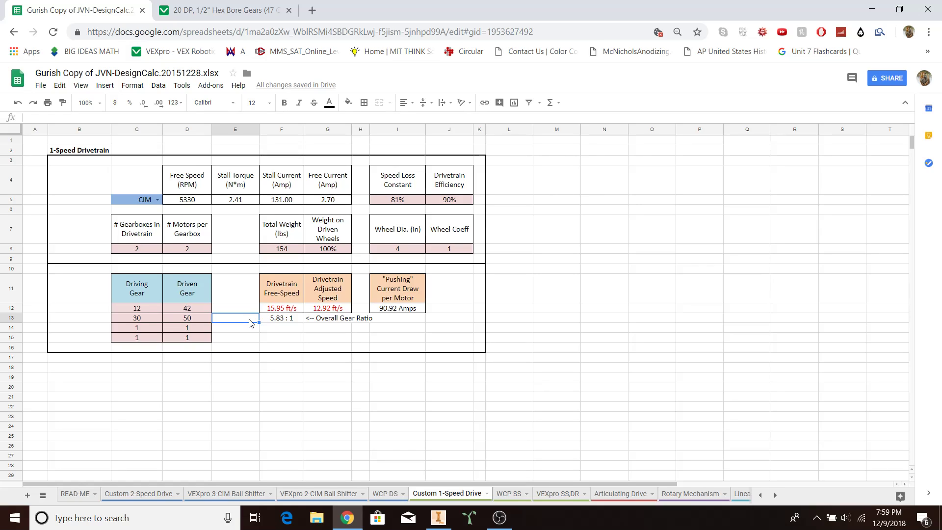
{"action": "left_click", "coordinate": [137, 309]}
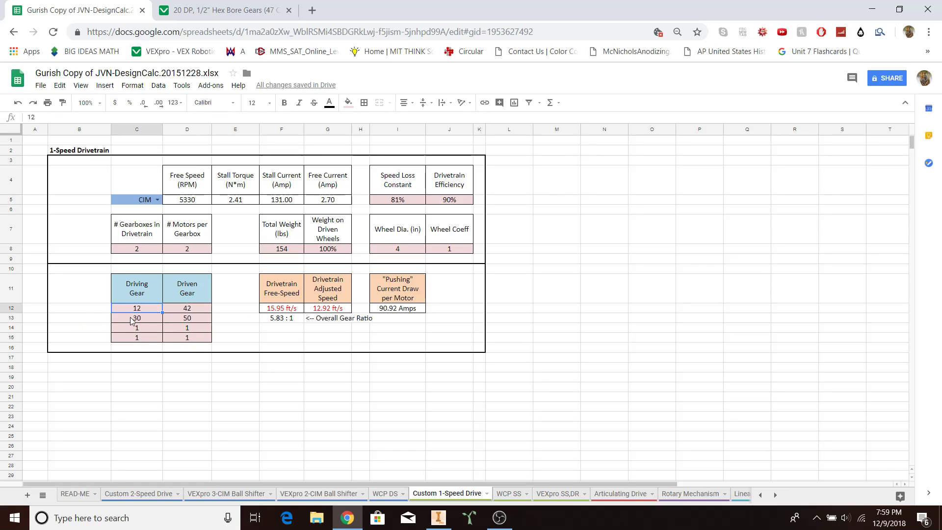
{"action": "left_click", "coordinate": [183, 310]}
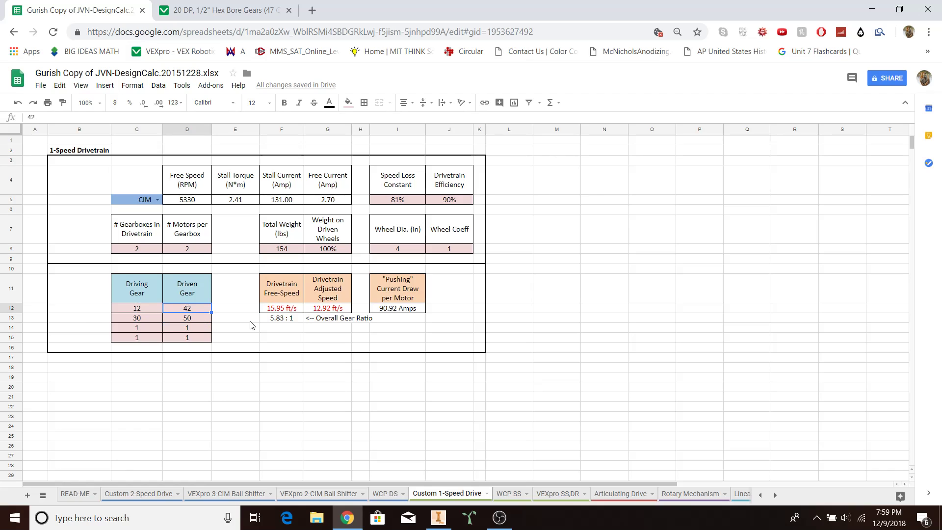
- Switch to Inventor, create a new part and start a 2D sketch on its front plane
{"action": "left_click", "coordinate": [449, 520]}
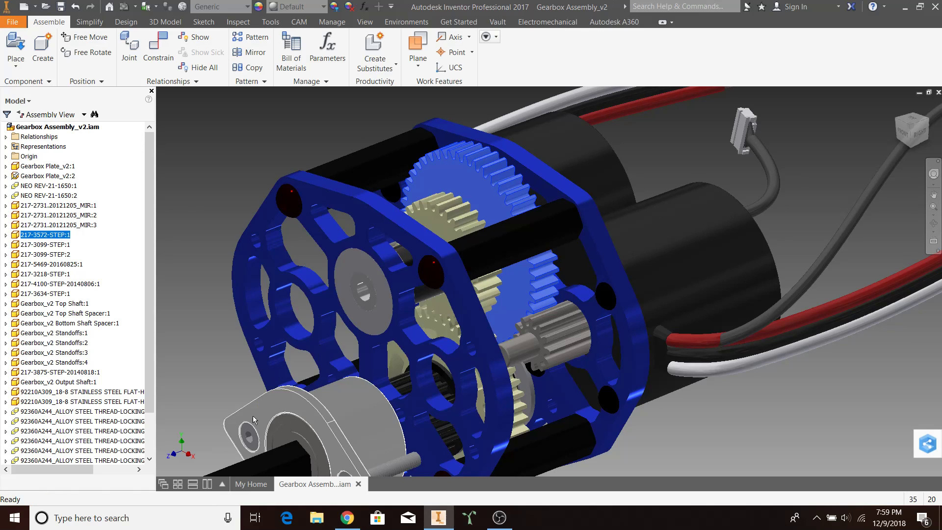
{"action": "left_click", "coordinate": [267, 486]}
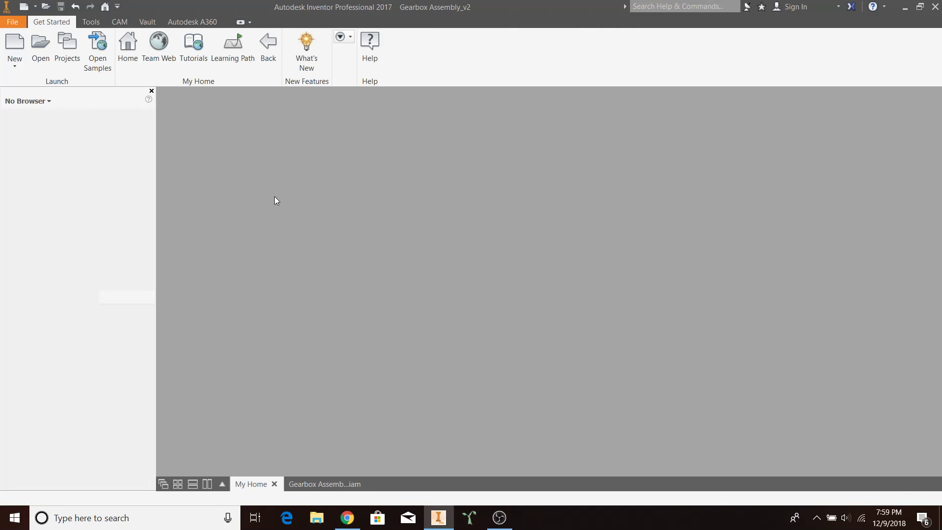
{"action": "left_click", "coordinate": [275, 200]}
{"action": "left_click", "coordinate": [24, 52]}
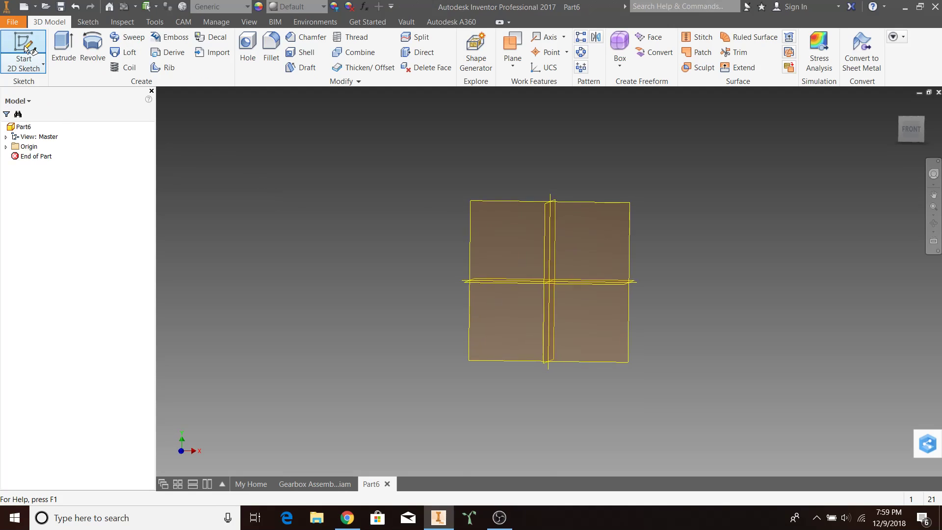
{"action": "left_click", "coordinate": [573, 192]}
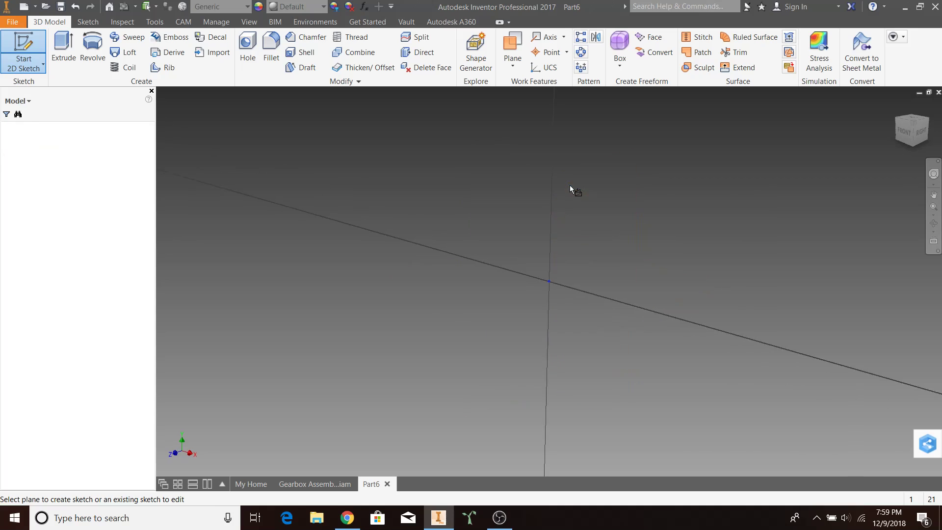
{"action": "scroll", "coordinate": [654, 228], "scroll_direction": "up", "scroll_amount": 2}
{"action": "middle_click_drag", "start_coordinate": [654, 228], "coordinate": [450, 244]}
{"action": "middle_click_drag", "start_coordinate": [349, 275], "coordinate": [420, 289]}
- Switch to the browser and browse the VEXpro gear categories to compare the available bore types and diametral pitches
{"action": "left_click", "coordinate": [347, 517]}
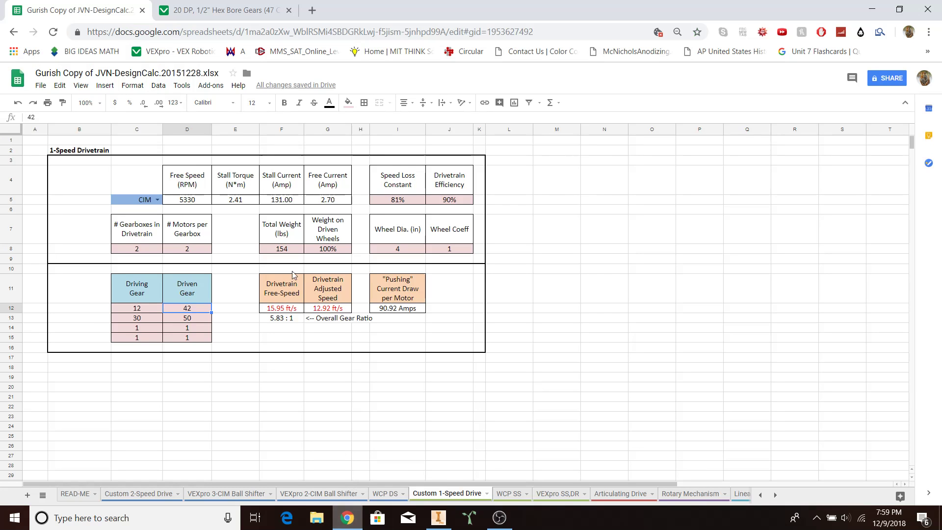
{"action": "left_click", "coordinate": [205, 4]}
{"action": "key", "text": "alt+Left"}
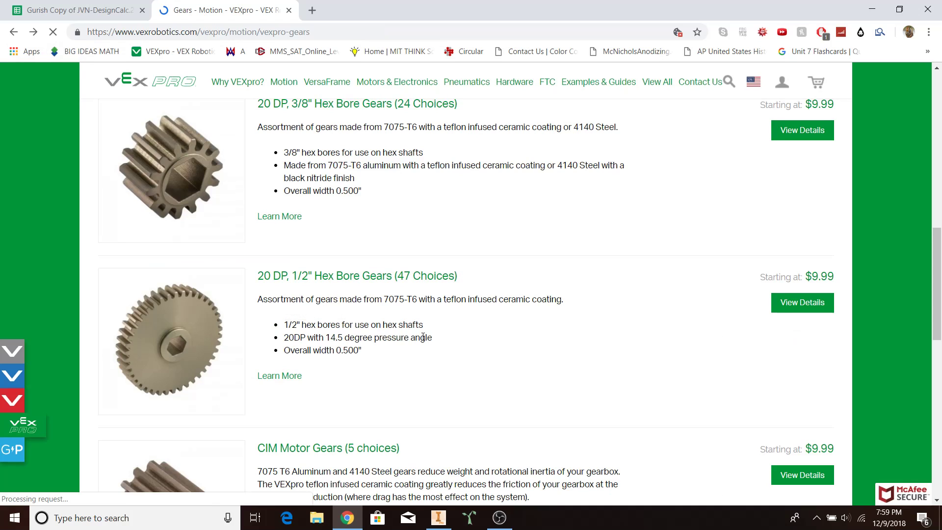
{"action": "scroll", "coordinate": [422, 337], "scroll_direction": "up", "scroll_amount": 2}
{"action": "scroll", "coordinate": [422, 336], "scroll_direction": "down", "scroll_amount": 6}
{"action": "scroll", "coordinate": [339, 400], "scroll_direction": "down", "scroll_amount": 3}
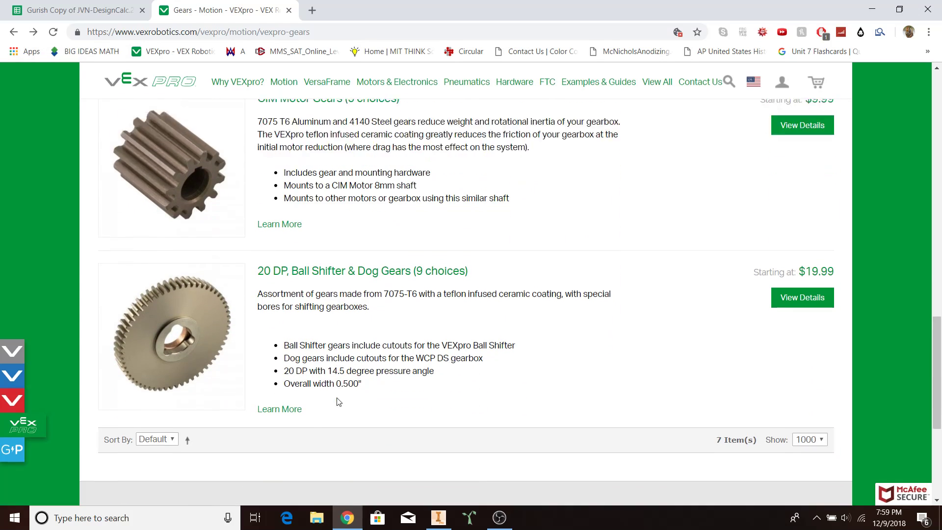
{"action": "scroll", "coordinate": [338, 392], "scroll_direction": "up", "scroll_amount": 10}
{"action": "scroll", "coordinate": [338, 392], "scroll_direction": "up", "scroll_amount": 8}
{"action": "scroll", "coordinate": [252, 279], "scroll_direction": "down", "scroll_amount": 2}
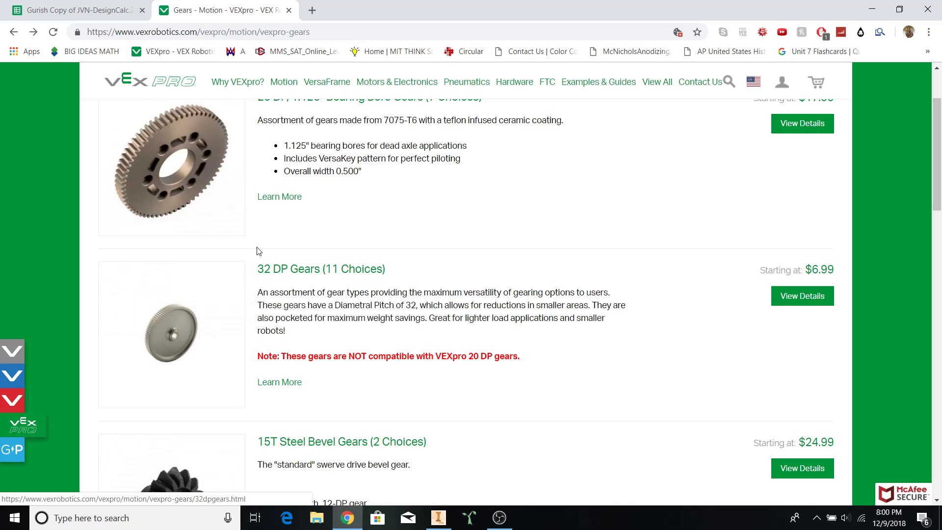
{"action": "scroll", "coordinate": [294, 309], "scroll_direction": "down", "scroll_amount": 5}
{"action": "scroll", "coordinate": [292, 299], "scroll_direction": "down", "scroll_amount": 1}
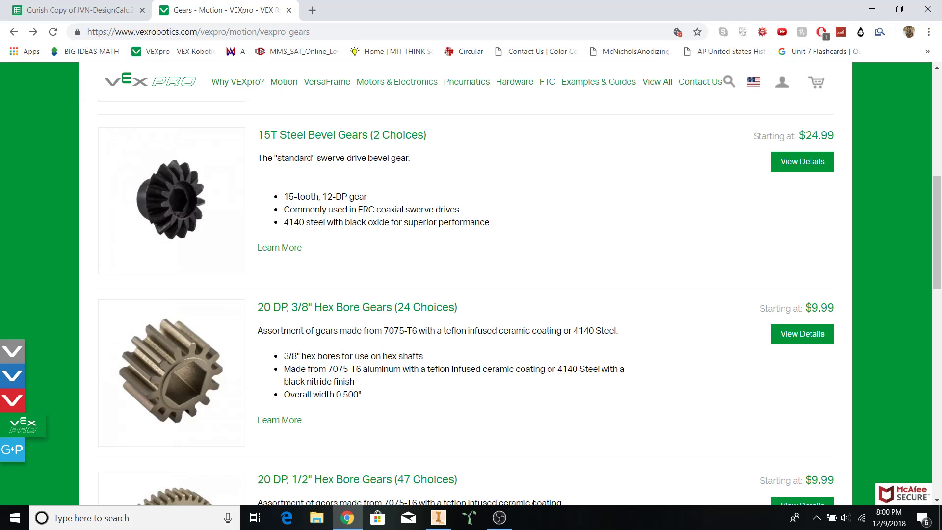
{"action": "left_click", "coordinate": [434, 523]}
{"action": "middle_click_drag", "start_coordinate": [442, 319], "coordinate": [471, 315]}
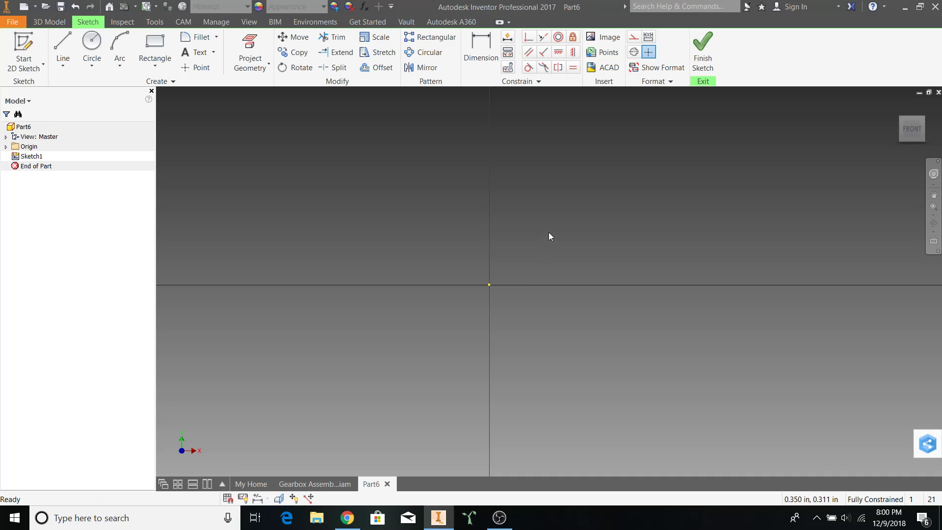
- In the browser, open the VEXpro 20 DP, 3/8" Hex Bore Gears page and display its drawing
{"action": "left_click", "coordinate": [346, 517]}
{"action": "left_click", "coordinate": [334, 309]}
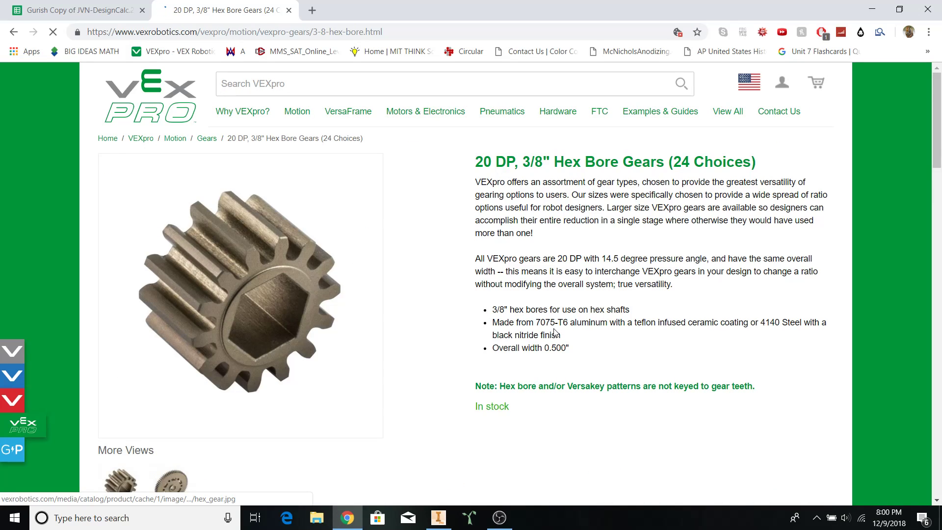
{"action": "scroll", "coordinate": [534, 323], "scroll_direction": "down", "scroll_amount": 15}
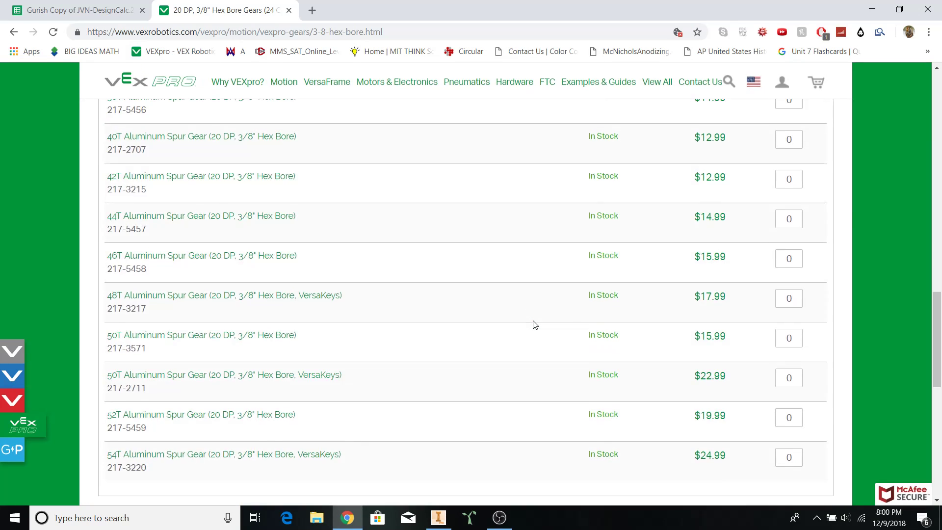
{"action": "scroll", "coordinate": [533, 321], "scroll_direction": "down", "scroll_amount": 13}
{"action": "scroll", "coordinate": [508, 311], "scroll_direction": "up", "scroll_amount": 9}
{"action": "left_click", "coordinate": [213, 327]}
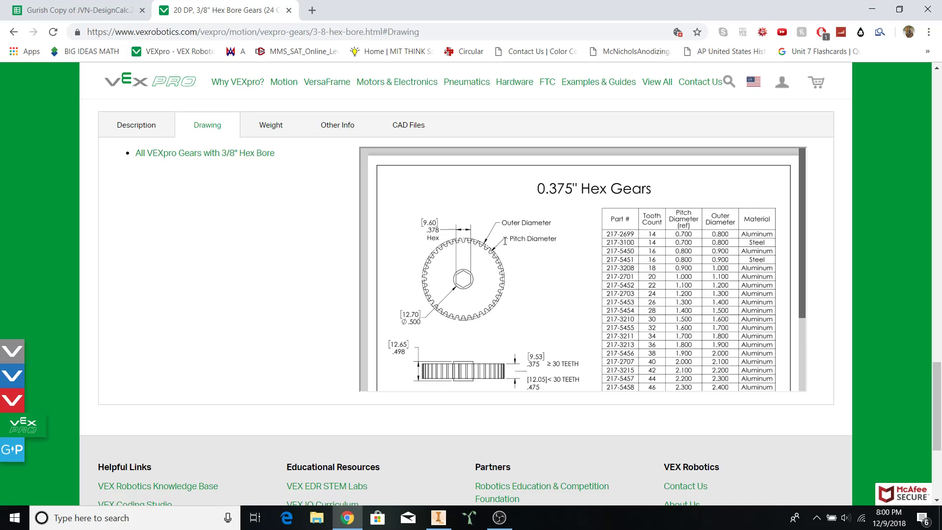
- Examine how tooth count relates to pitch diameter in the gear drawing's table and check the diametral pitch in the product title
{"action": "scroll", "coordinate": [696, 223], "scroll_direction": "down", "scroll_amount": 2}
{"action": "scroll", "coordinate": [672, 230], "scroll_direction": "up", "scroll_amount": 2}
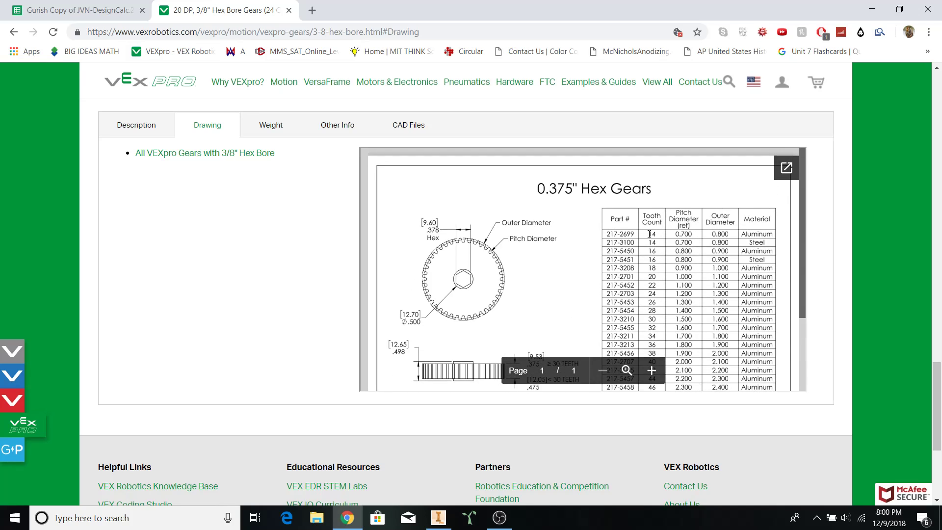
{"action": "left_click_drag", "start_coordinate": [675, 236], "coordinate": [688, 236]}
{"action": "left_click", "coordinate": [652, 329]}
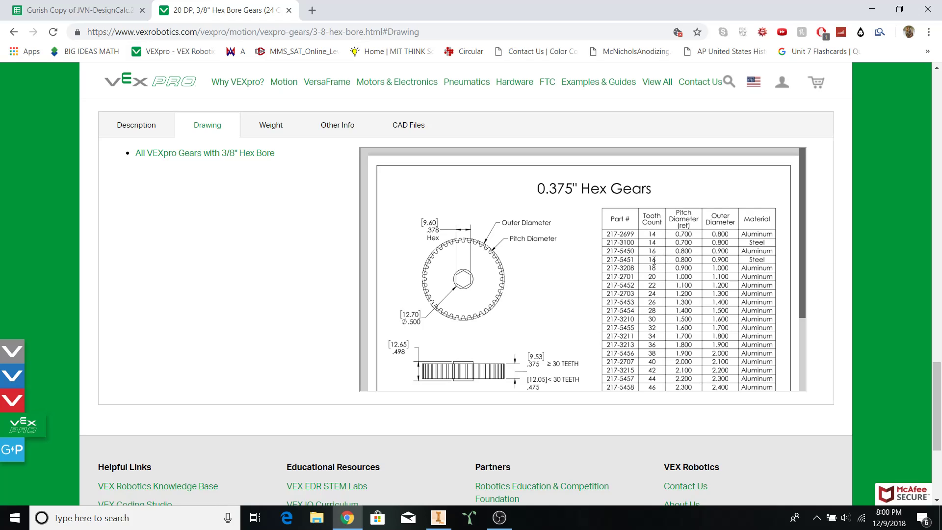
{"action": "scroll", "coordinate": [655, 260], "scroll_direction": "up", "scroll_amount": 15}
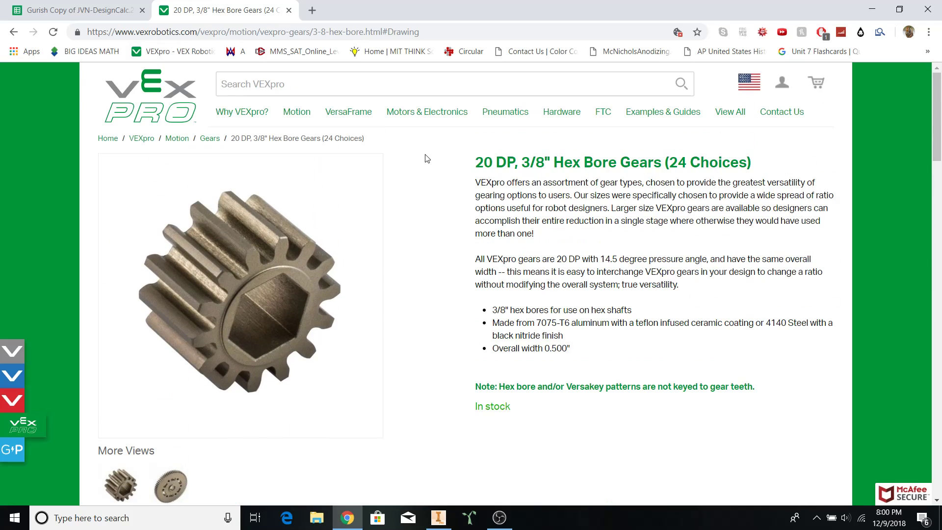
{"action": "left_click_drag", "start_coordinate": [476, 163], "coordinate": [517, 165]}
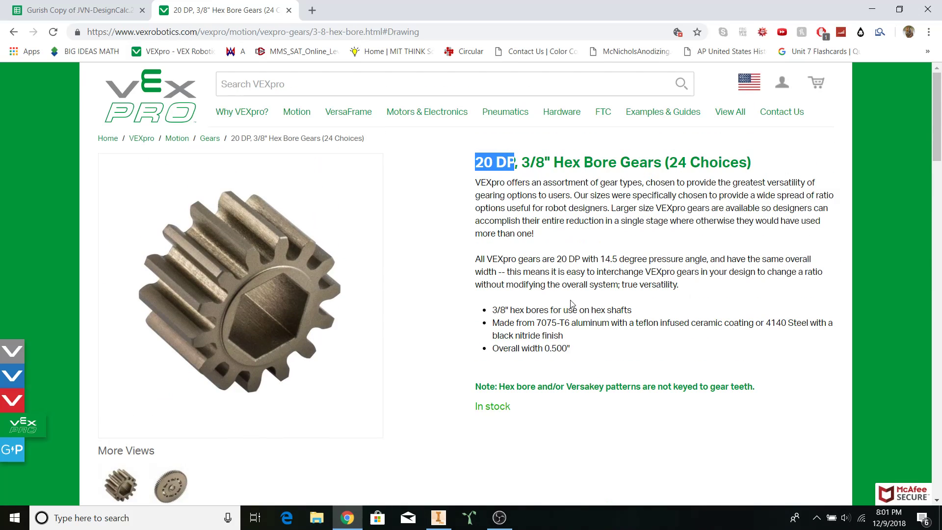
{"action": "left_click", "coordinate": [465, 420]}
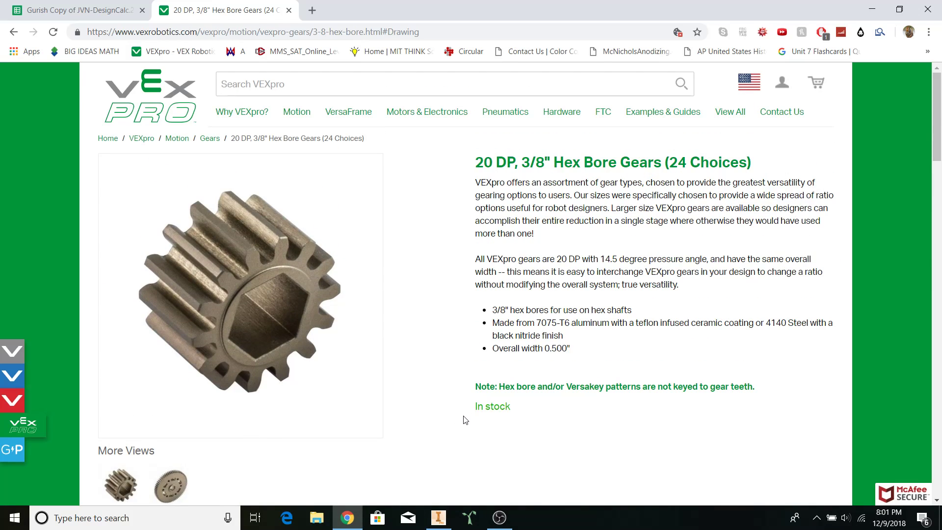
- In the Inventor sketch, draw a circle centred on the origin with a diameter of 12/20 in
{"action": "left_click", "coordinate": [438, 517]}
{"action": "left_click", "coordinate": [90, 56]}
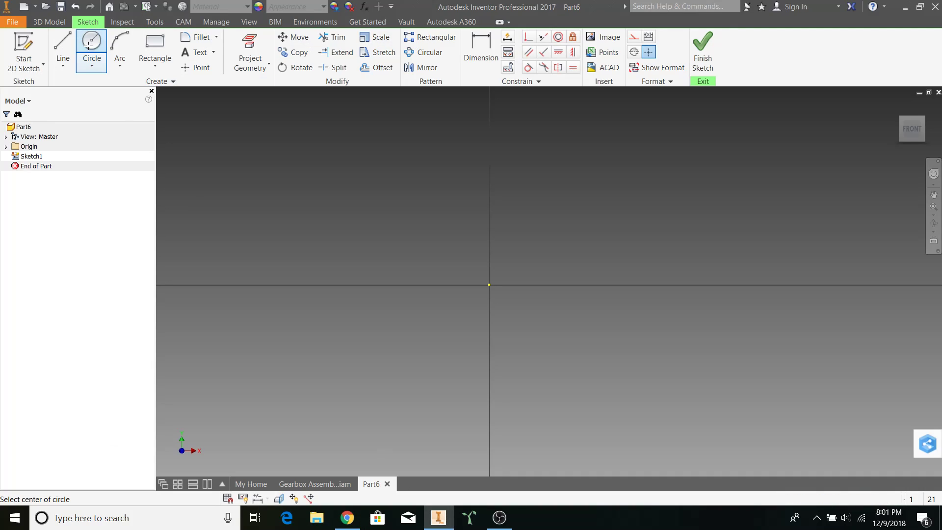
{"action": "left_click", "coordinate": [489, 285]}
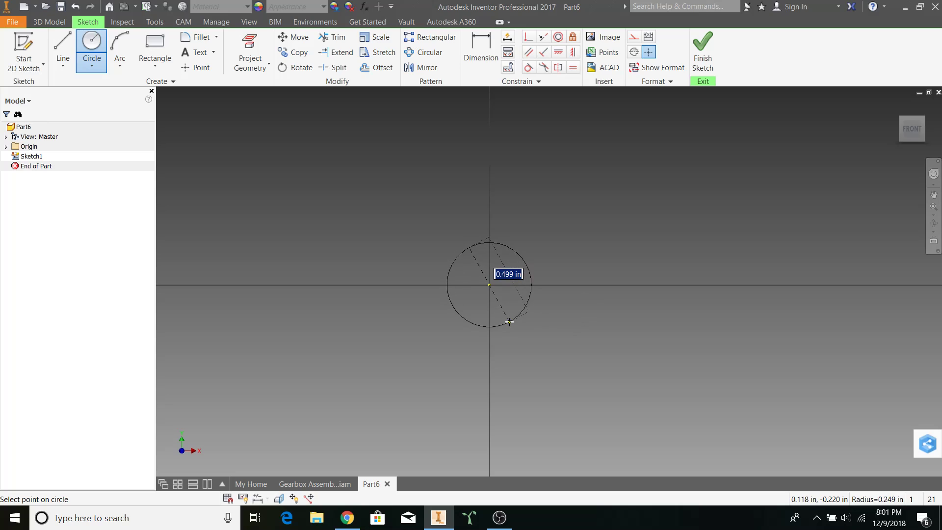
{"action": "type", "text": "12/20"}
{"action": "key", "text": "Return"}
{"action": "key", "text": "Escape"}
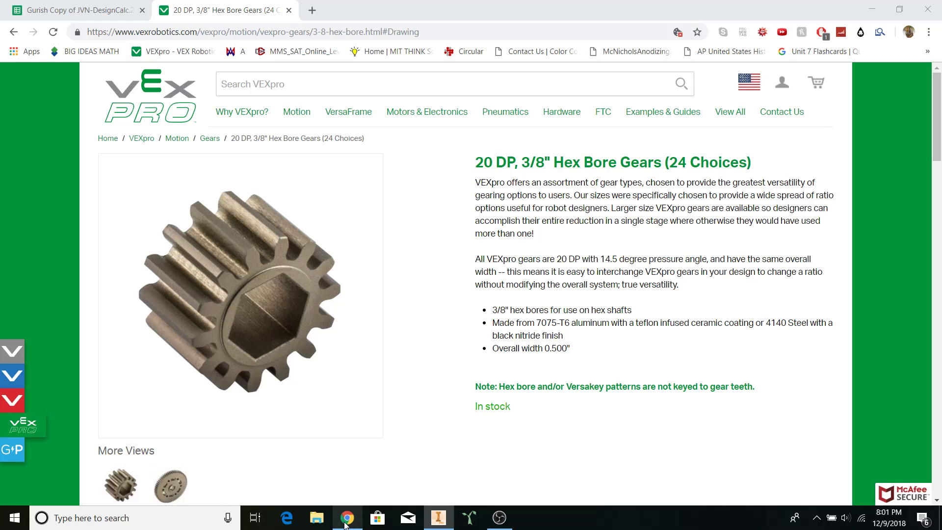
- Recheck the pitch diameters in the VEXpro gear drawing and convert the origin circle in the Inventor sketch to construction geometry
{"action": "left_click", "coordinate": [347, 517]}
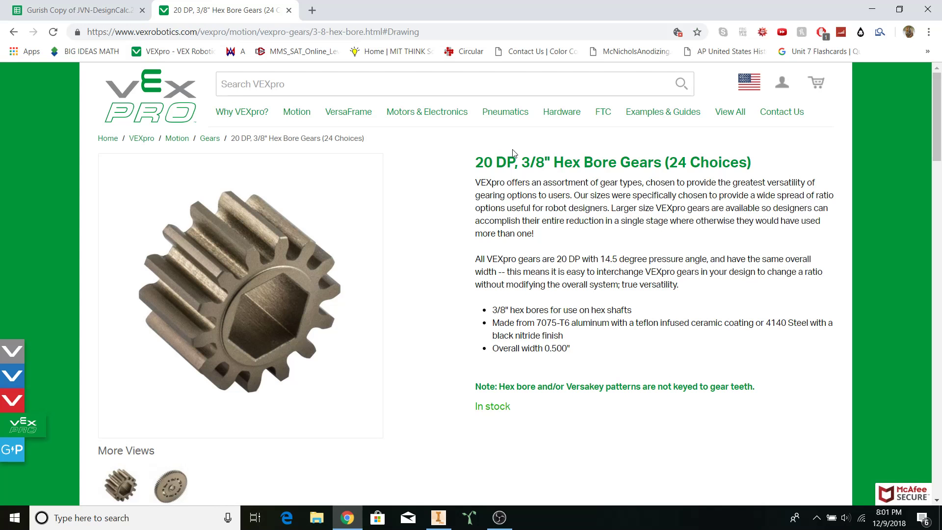
{"action": "scroll", "coordinate": [378, 387], "scroll_direction": "down", "scroll_amount": 20}
{"action": "scroll", "coordinate": [389, 384], "scroll_direction": "up", "scroll_amount": 1}
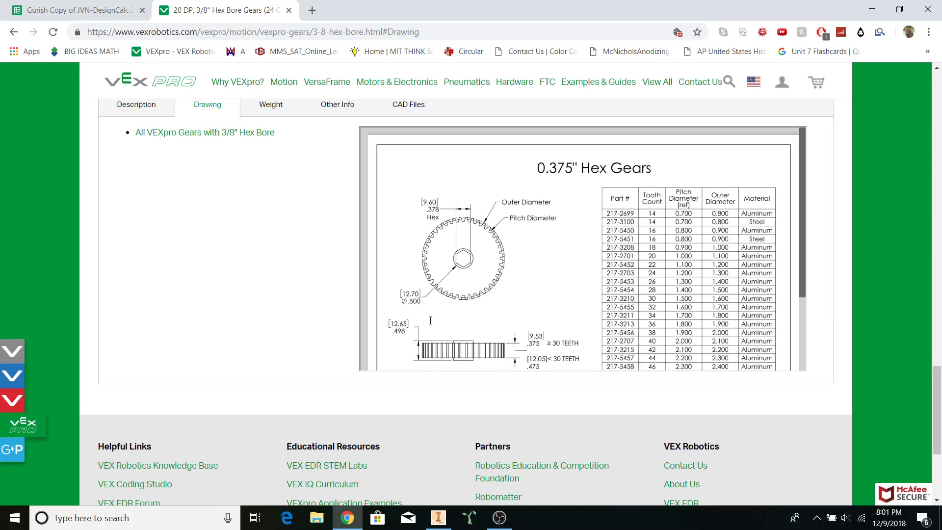
{"action": "left_click", "coordinate": [438, 517]}
{"action": "scroll", "coordinate": [575, 314], "scroll_direction": "up", "scroll_amount": 2}
{"action": "middle_click_drag", "start_coordinate": [584, 322], "coordinate": [536, 330]}
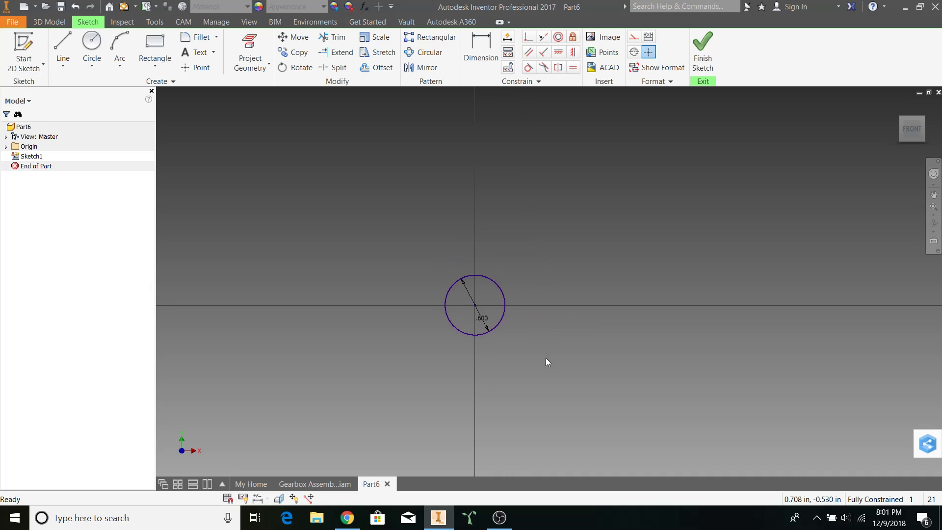
{"action": "left_click_drag", "start_coordinate": [541, 333], "coordinate": [399, 258]}
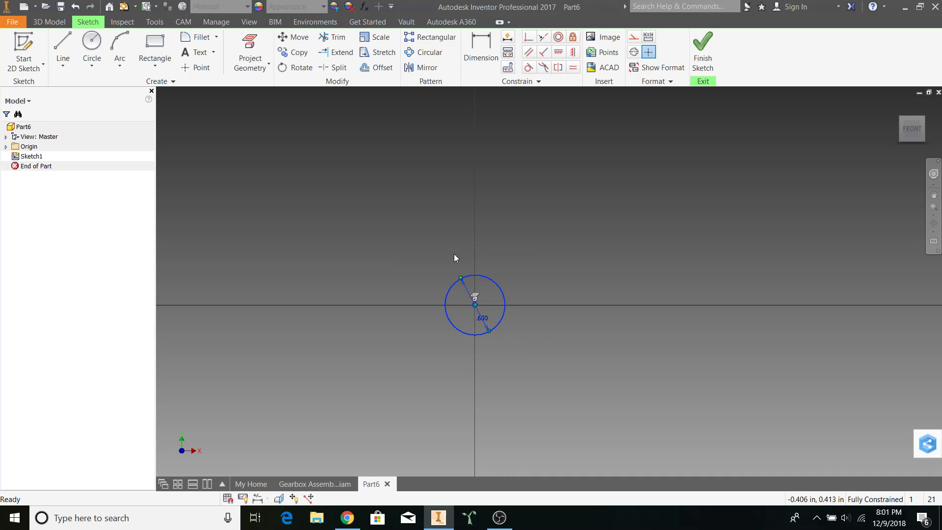
{"action": "left_click", "coordinate": [633, 36]}
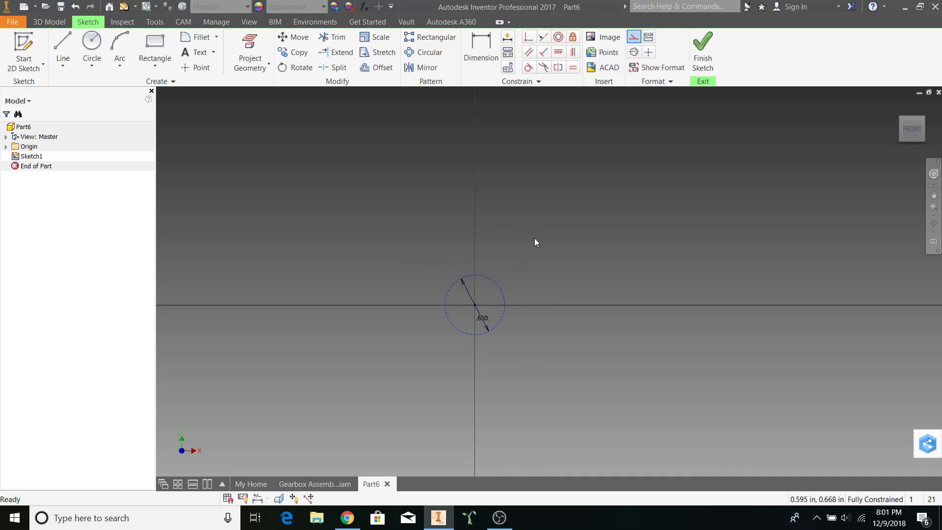
- Draw a second circle with a diameter of 12/20 in beside the origin circle, along the horizontal axis, and convert it to construction geometry
{"action": "left_click", "coordinate": [529, 229]}
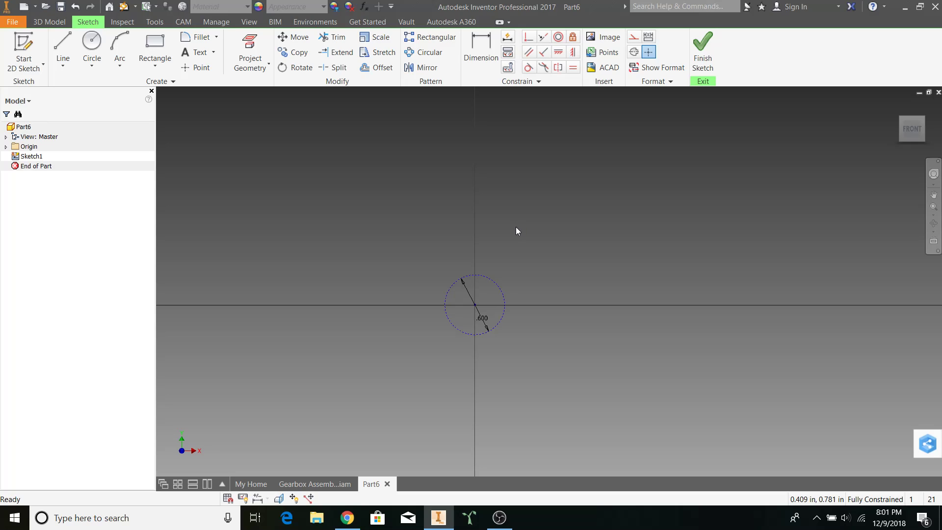
{"action": "scroll", "coordinate": [534, 262], "scroll_direction": "up", "scroll_amount": 2}
{"action": "mouse_move", "coordinate": [582, 295]}
{"action": "middle_mouse_down"}
{"action": "mouse_move", "coordinate": [383, 322]}
{"action": "mouse_move", "coordinate": [391, 299]}
{"action": "middle_mouse_up"}
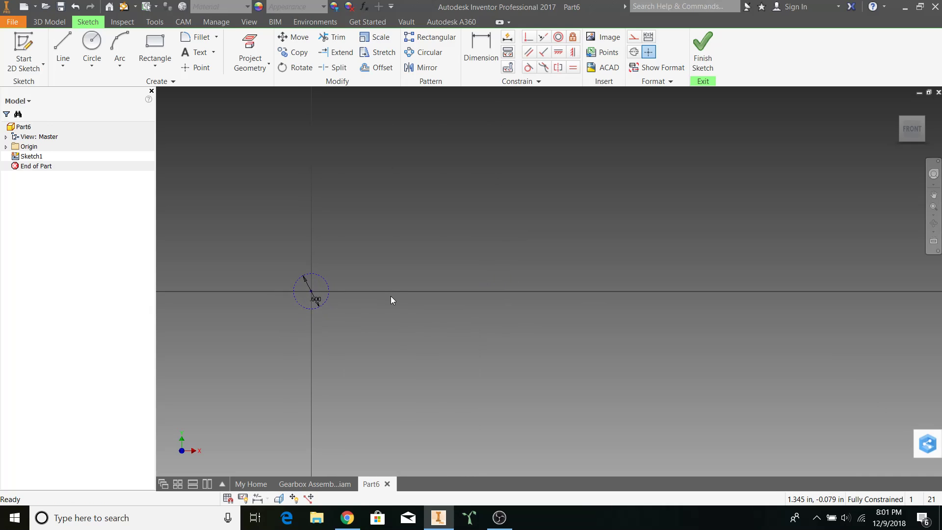
{"action": "scroll", "coordinate": [301, 288], "scroll_direction": "down", "scroll_amount": 2}
{"action": "left_click", "coordinate": [91, 46]}
{"action": "left_click", "coordinate": [705, 293]}
{"action": "type", "text": "1.2/2"}
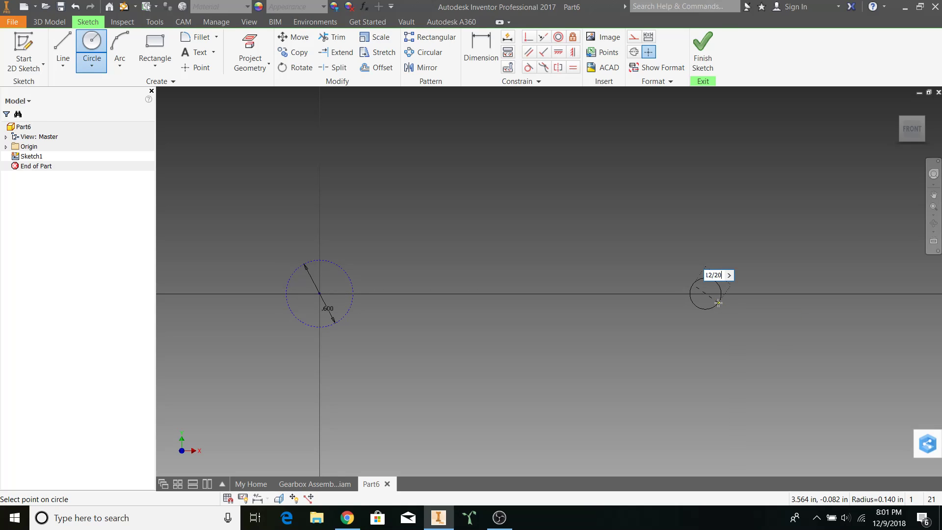
{"action": "key", "text": "Return"}
{"action": "key", "text": "Escape"}
{"action": "left_click_drag", "start_coordinate": [773, 328], "coordinate": [650, 239]}
{"action": "left_click", "coordinate": [634, 37]}
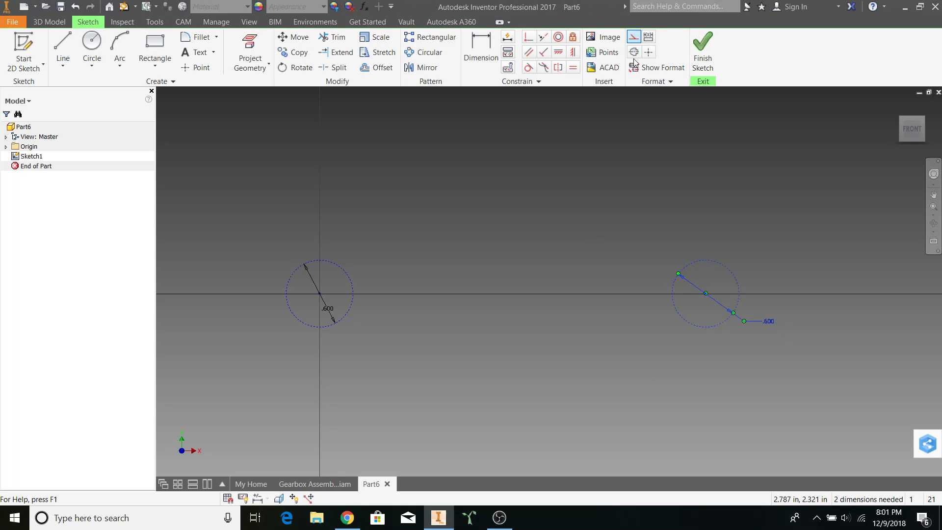
{"action": "scroll", "coordinate": [640, 231], "scroll_direction": "down", "scroll_amount": 4}
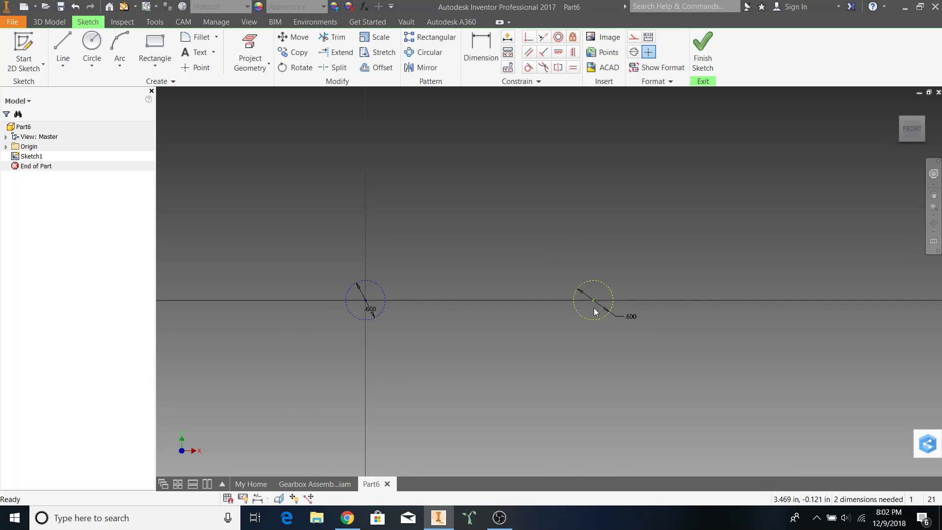
- Check the first-stage driven gear's tooth count in the DesignCalc spreadsheet, then inspect the motor pinion and its meshing gear in the Inventor gearbox assembly
{"action": "left_click", "coordinate": [356, 517]}
{"action": "left_click", "coordinate": [122, 10]}
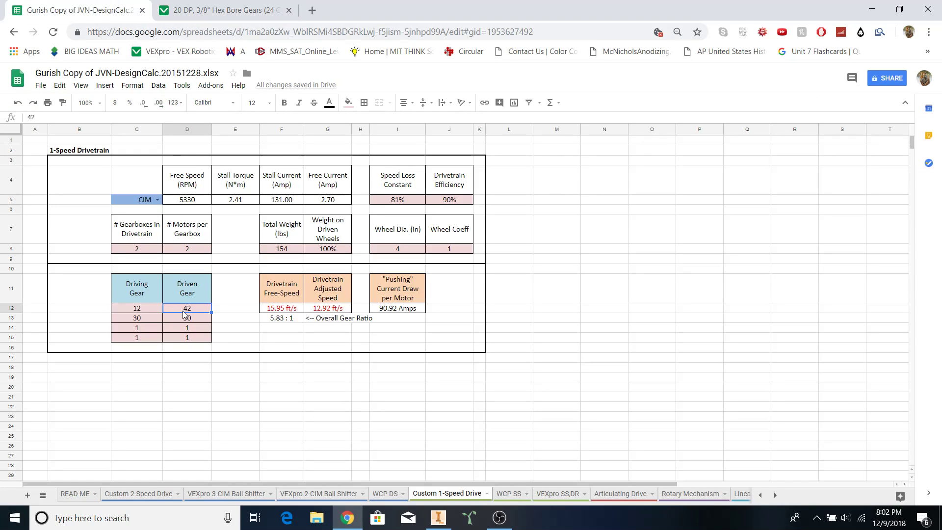
{"action": "left_click", "coordinate": [436, 514]}
{"action": "left_click", "coordinate": [312, 484]}
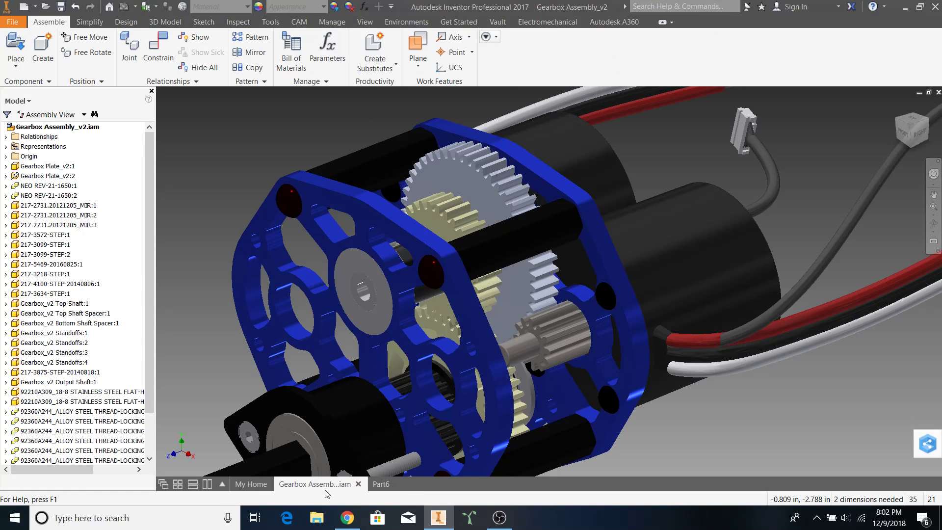
{"action": "left_click", "coordinate": [548, 305]}
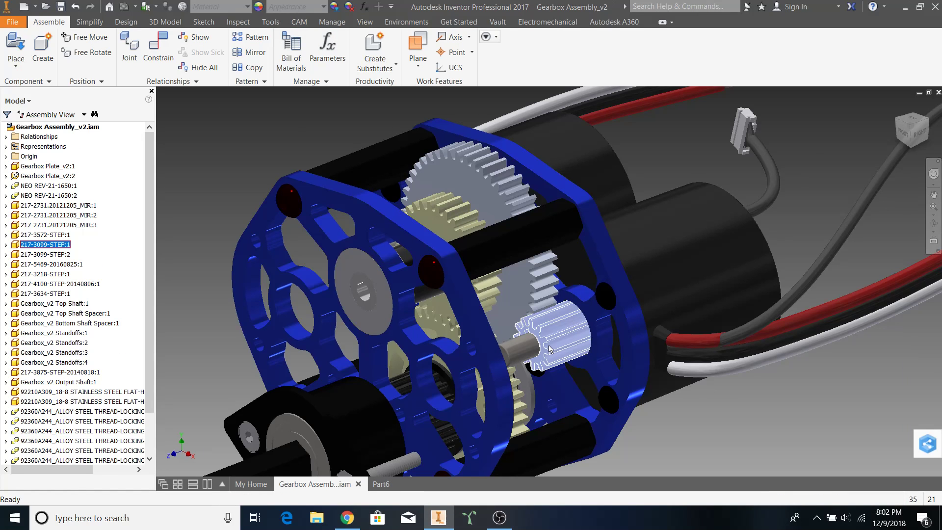
{"action": "left_click", "coordinate": [547, 302]}
{"action": "left_click", "coordinate": [661, 169]}
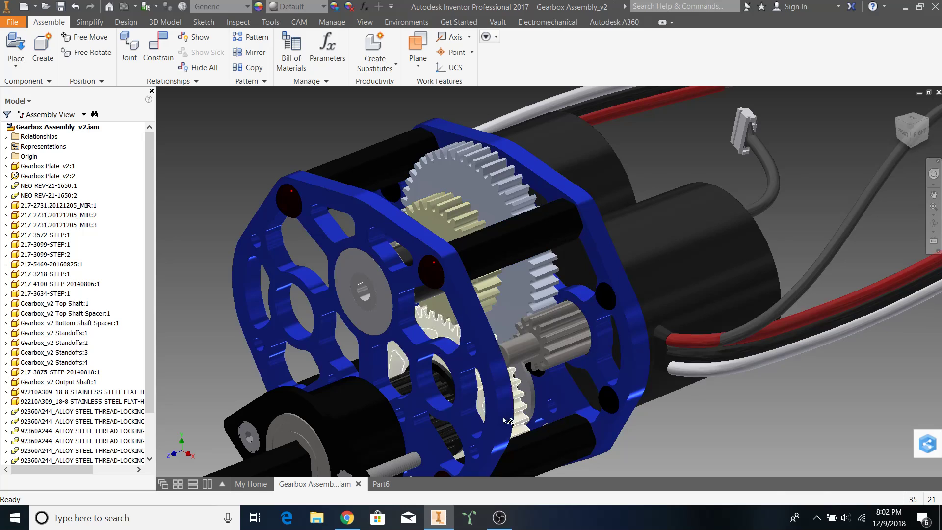
- In the Part6 sketch, draw a circle of diameter 42/20 in between the two small circles and convert it to construction geometry
{"action": "left_click", "coordinate": [381, 484]}
{"action": "scroll", "coordinate": [463, 314], "scroll_direction": "down", "scroll_amount": 3}
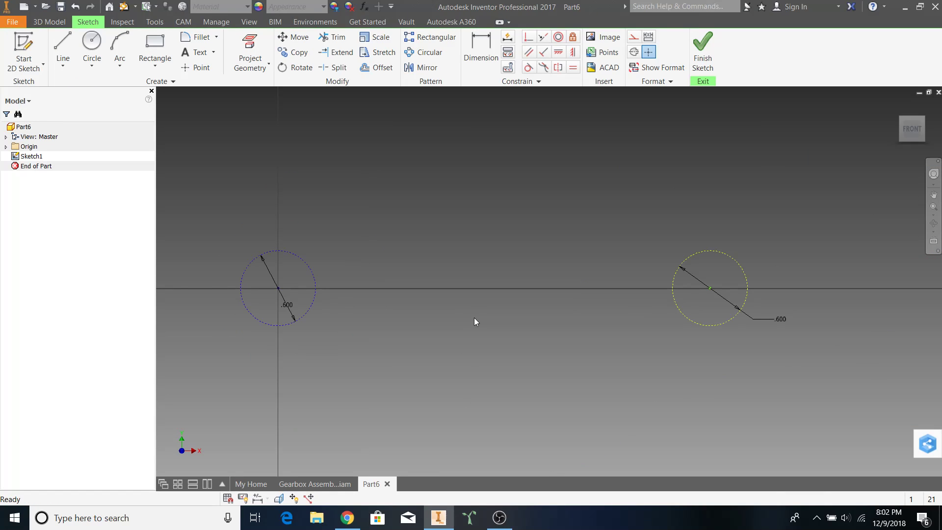
{"action": "left_click", "coordinate": [91, 47]}
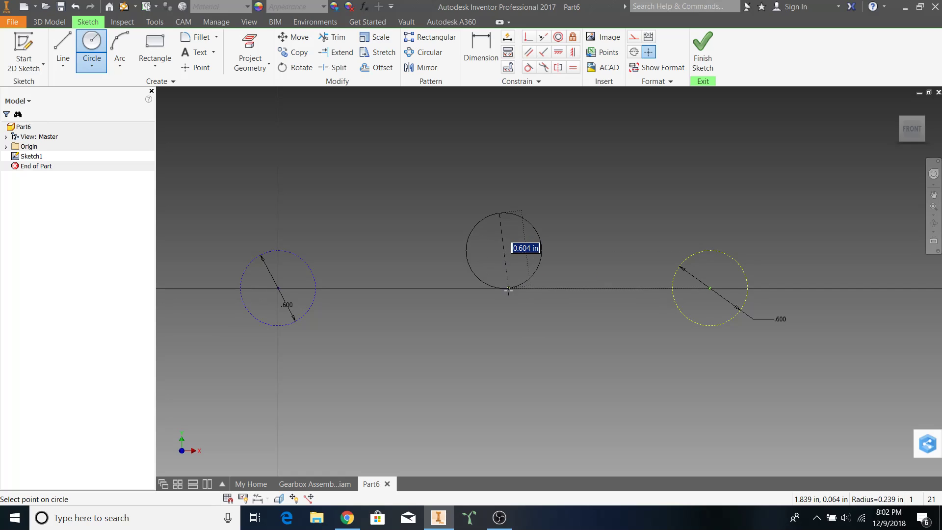
{"action": "type", "text": "42"}
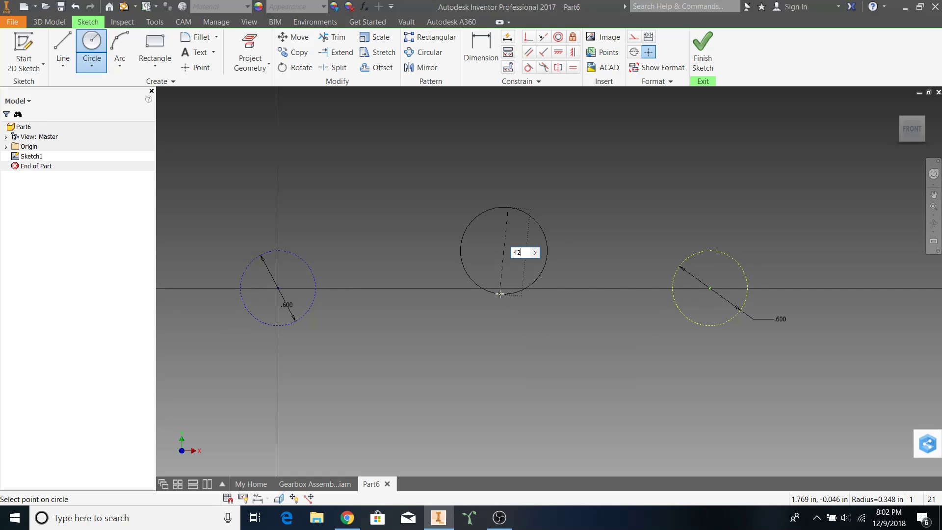
{"action": "type", "text": "/20"}
{"action": "key", "text": "Return"}
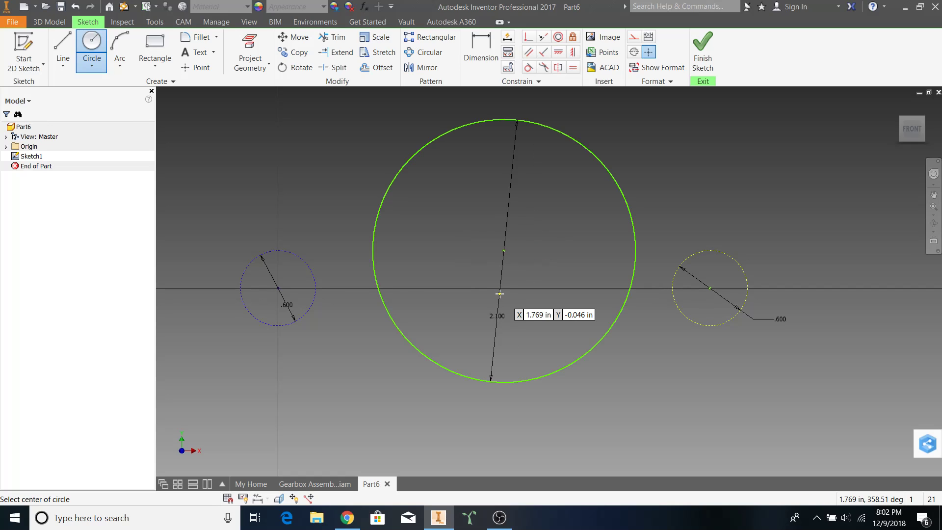
{"action": "key", "text": "Escape"}
{"action": "scroll", "coordinate": [499, 293], "scroll_direction": "down", "scroll_amount": 2}
{"action": "left_click", "coordinate": [569, 233]}
{"action": "left_click", "coordinate": [633, 37]}
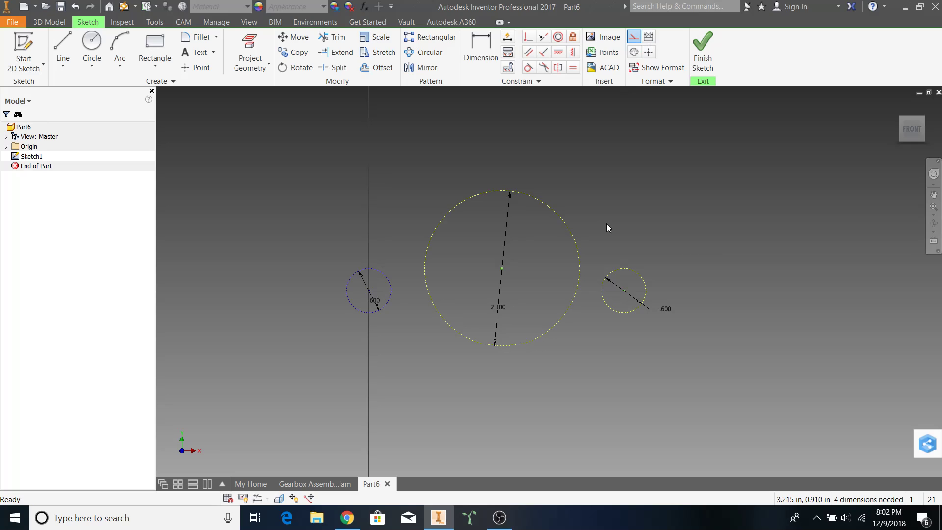
{"action": "left_click", "coordinate": [607, 209]}
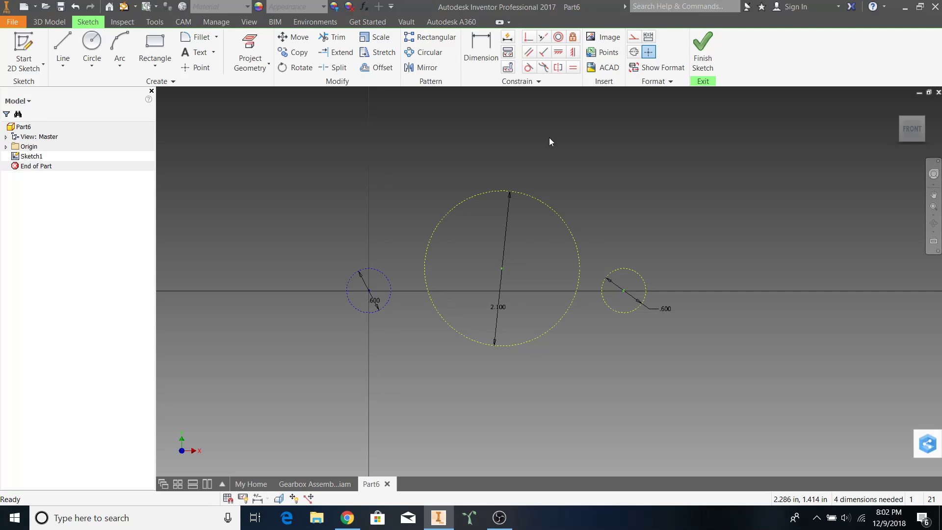
- Apply tangent constraints between the large circle and each of the two small 12/20 in circles
{"action": "left_click", "coordinate": [528, 67]}
{"action": "left_click", "coordinate": [429, 293]}
{"action": "left_click", "coordinate": [391, 294]}
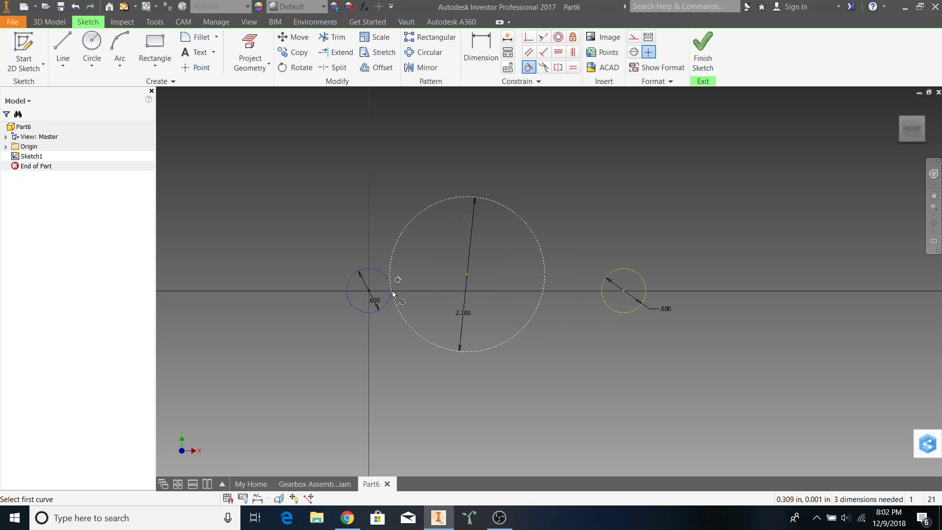
{"action": "left_click", "coordinate": [545, 274]}
{"action": "left_click", "coordinate": [605, 278]}
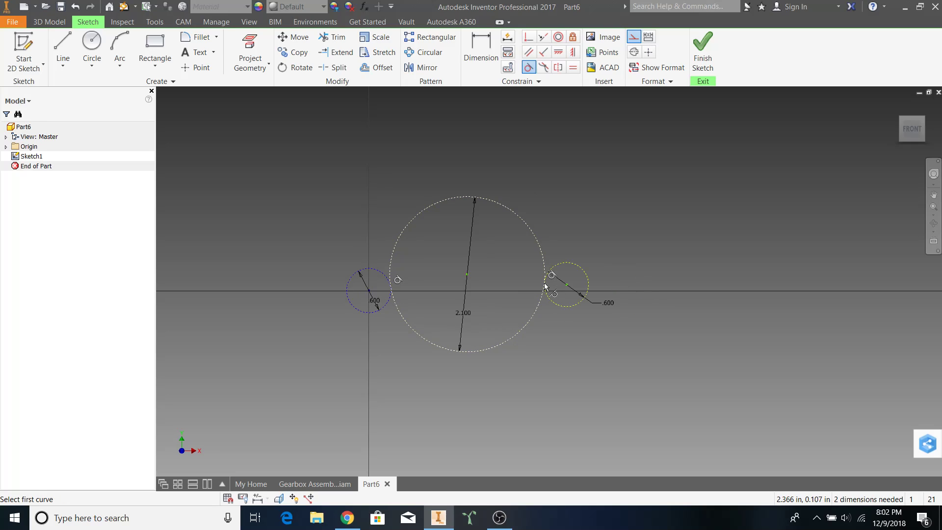
{"action": "key", "text": "Escape"}
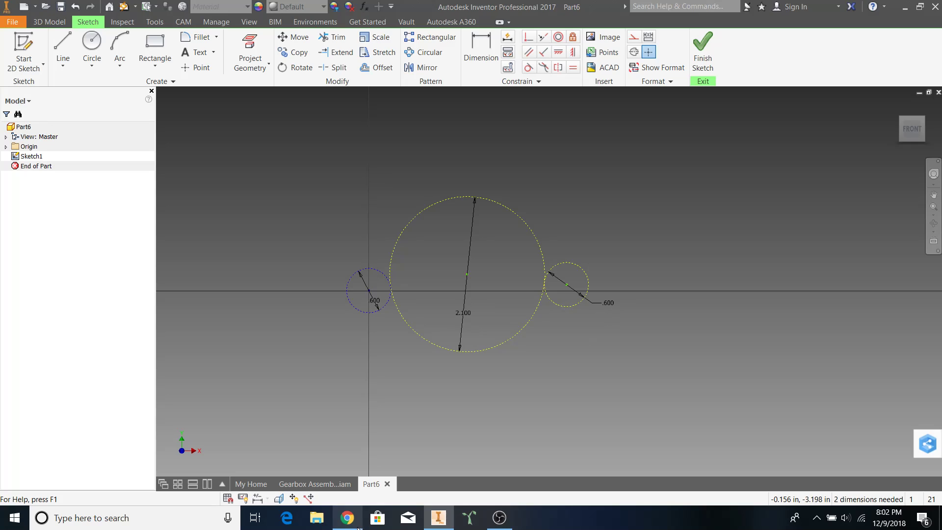
- Examine in the gearbox assembly how the two gears on the upper shaft relate to each other and to the output gear
{"action": "mouse_move", "coordinate": [358, 528]}
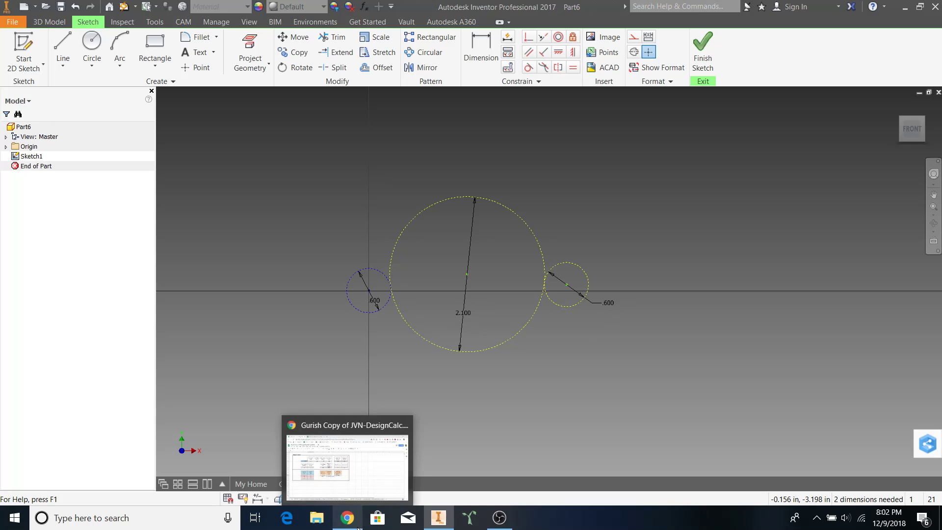
{"action": "left_click", "coordinate": [437, 516]}
{"action": "left_click", "coordinate": [436, 516]}
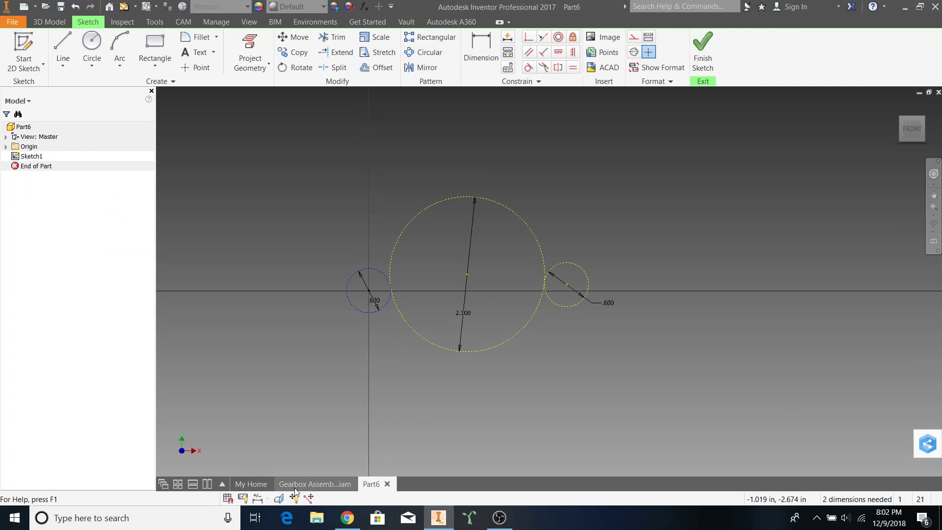
{"action": "left_click", "coordinate": [302, 483]}
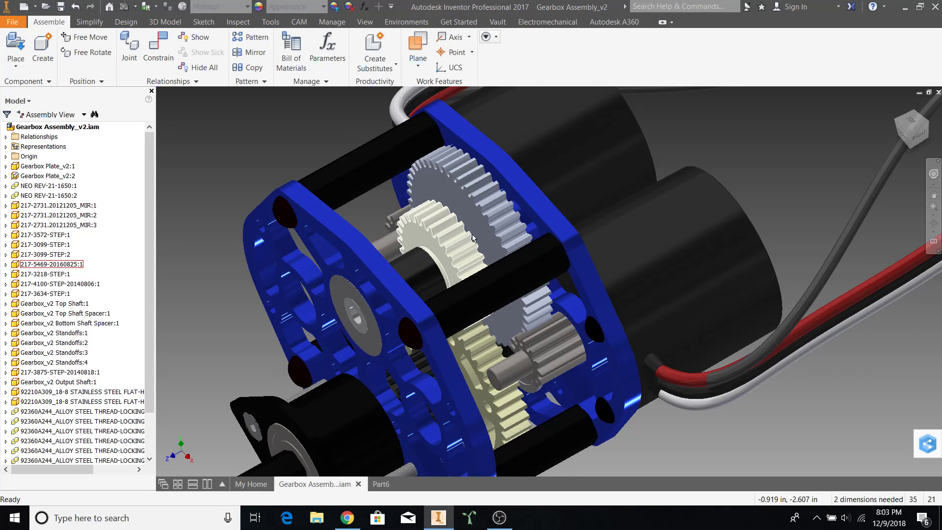
{"action": "middle_click_drag", "start_coordinate": [470, 236], "coordinate": [532, 290], "text": "shift"}
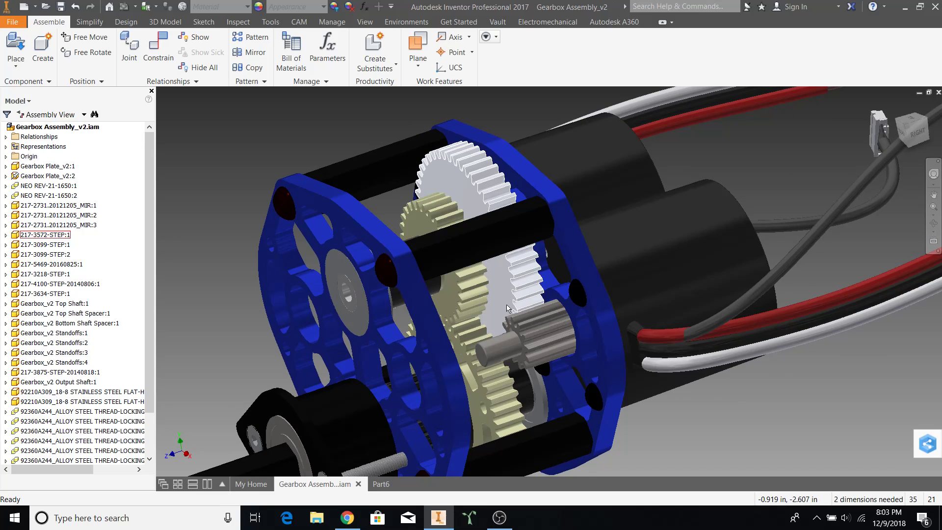
{"action": "left_click", "coordinate": [478, 306]}
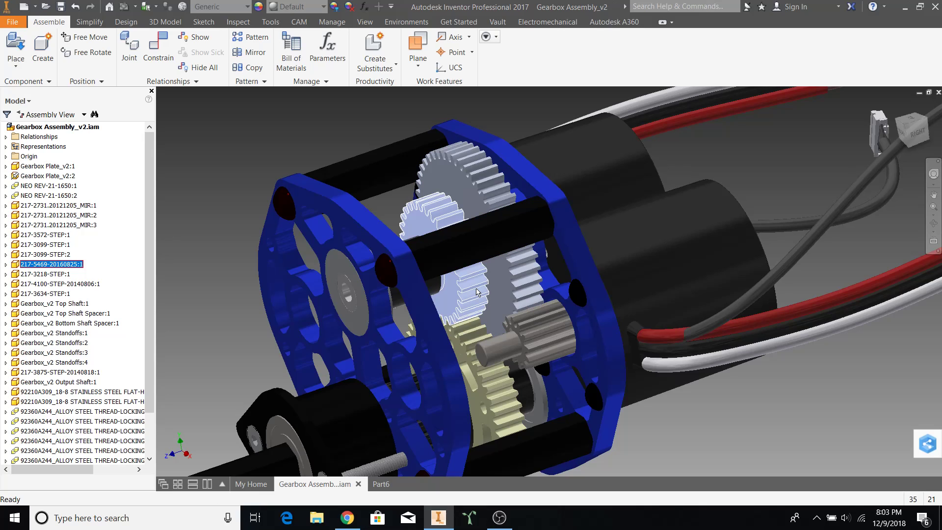
{"action": "left_click", "coordinate": [512, 293]}
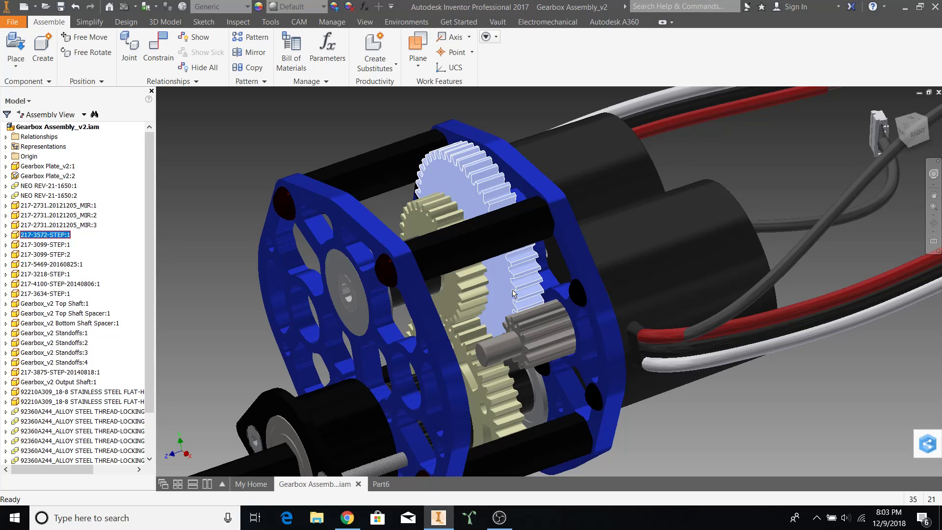
{"action": "left_click", "coordinate": [472, 309]}
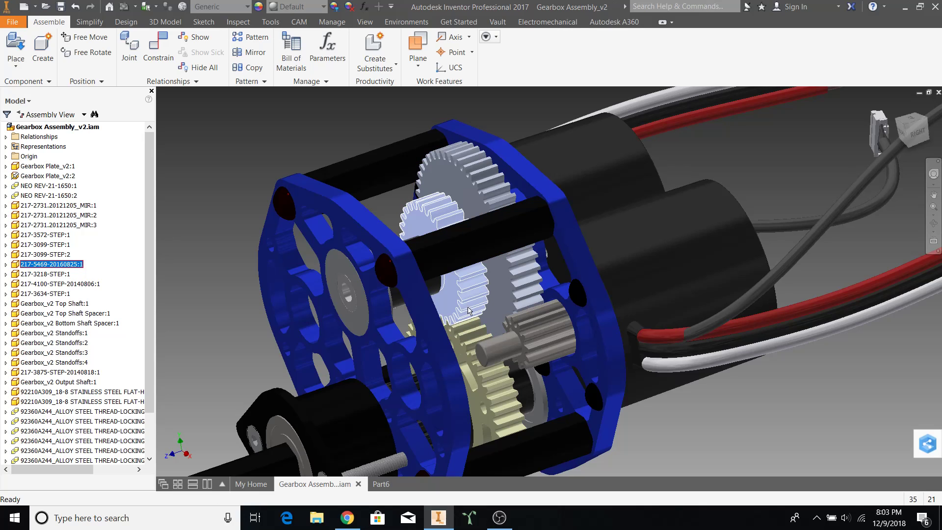
{"action": "left_click", "coordinate": [499, 401]}
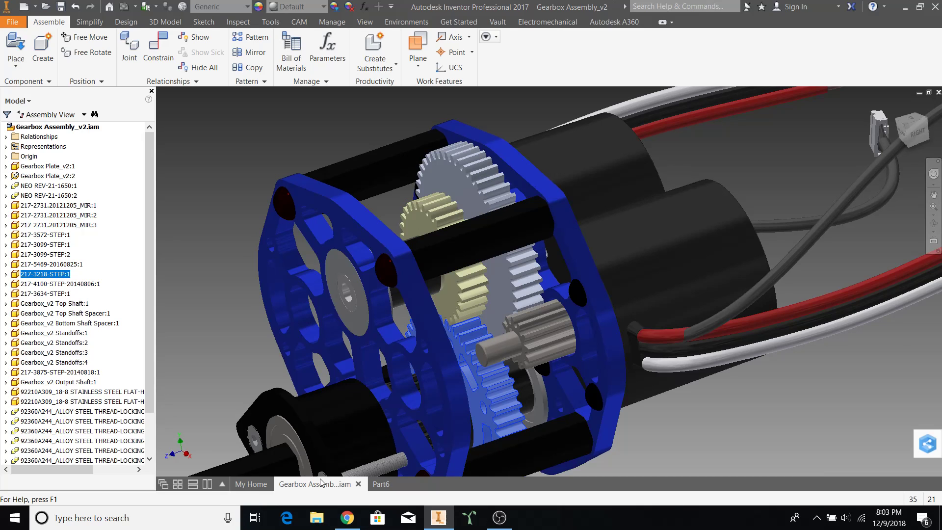
- Check the second-stage driving gear's tooth count in the DesignCalc spreadsheet in the browser
{"action": "left_click", "coordinate": [381, 484]}
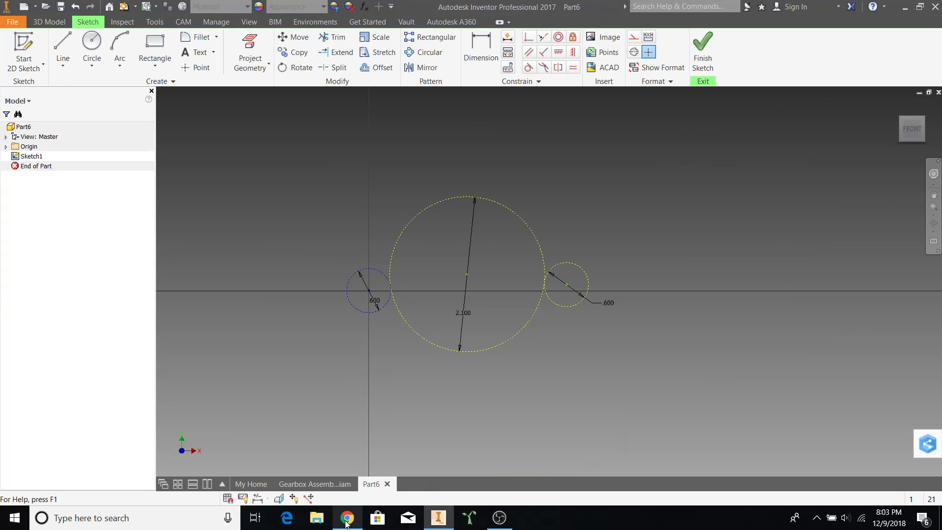
{"action": "left_click", "coordinate": [346, 517]}
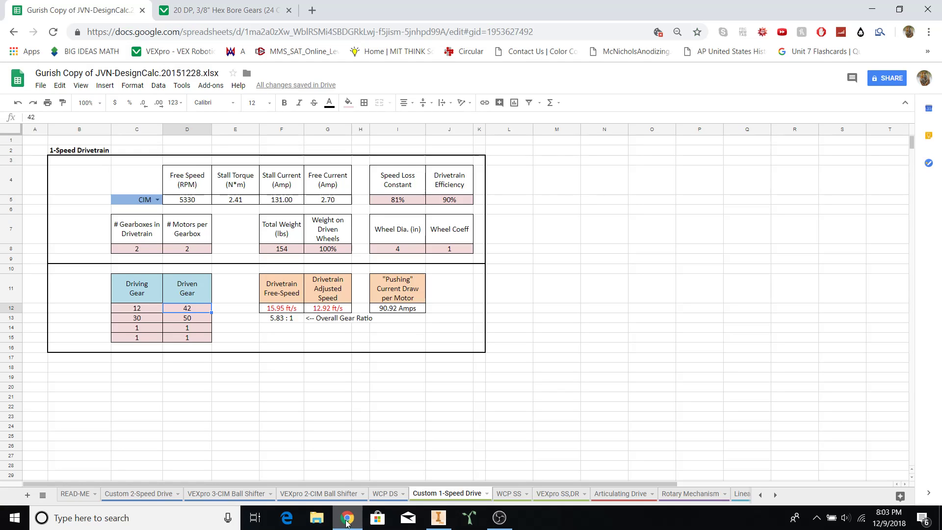
{"action": "left_click", "coordinate": [141, 321]}
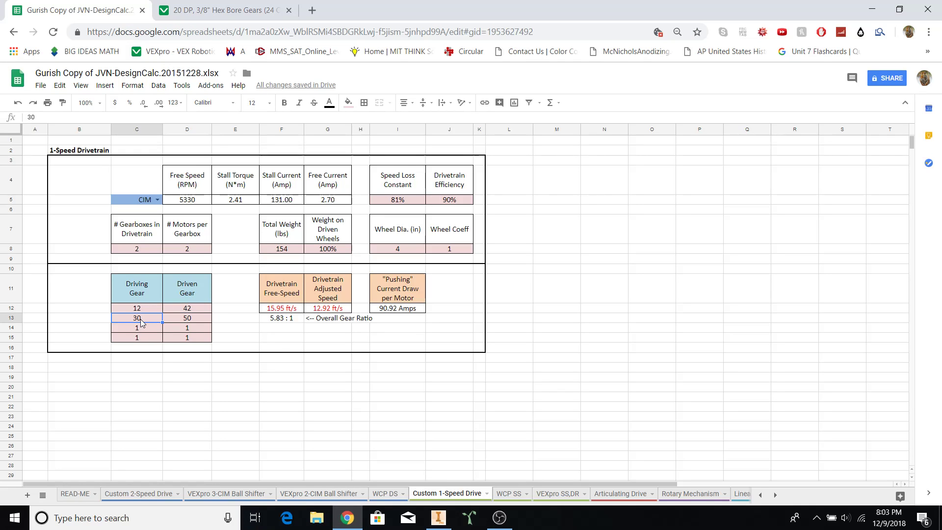
- In the Inventor sketch, draw a circle of diameter 30/20 in concentric with the large circle and convert it to construction geometry
{"action": "left_click", "coordinate": [446, 520]}
{"action": "key", "text": "c"}
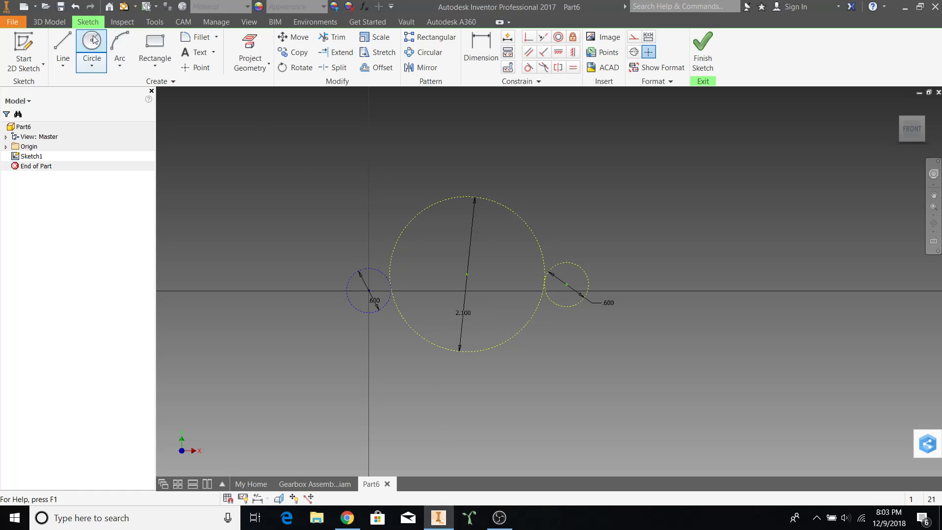
{"action": "left_click", "coordinate": [467, 274]}
{"action": "type", "text": "30/20"}
{"action": "key", "text": "Return"}
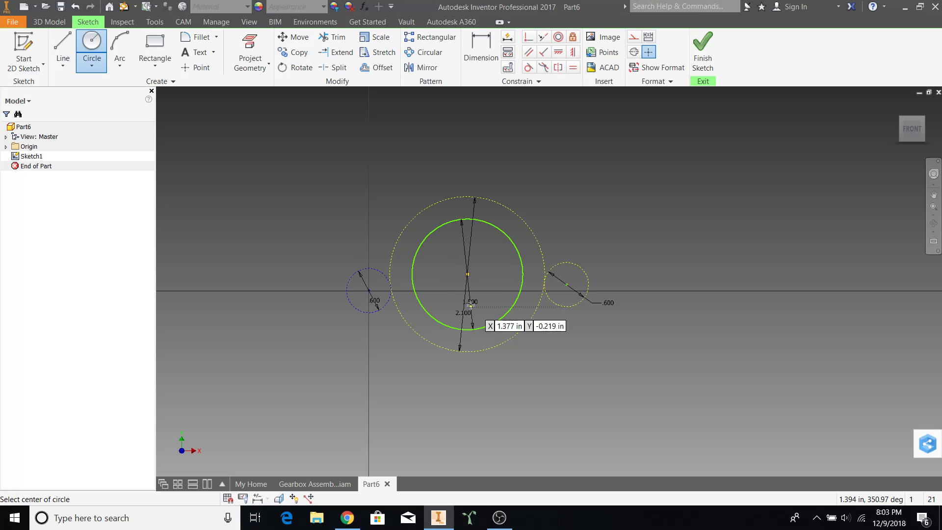
{"action": "key", "text": "Escape"}
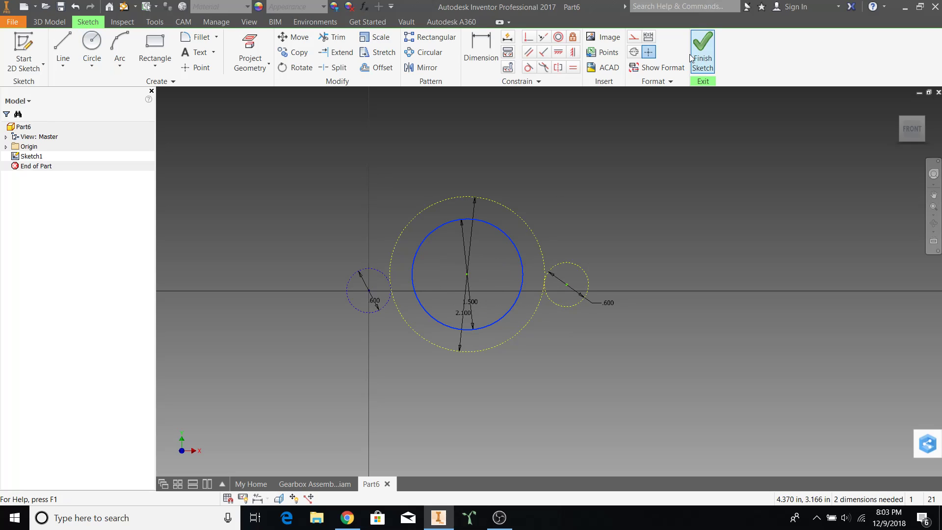
{"action": "left_click", "coordinate": [633, 38]}
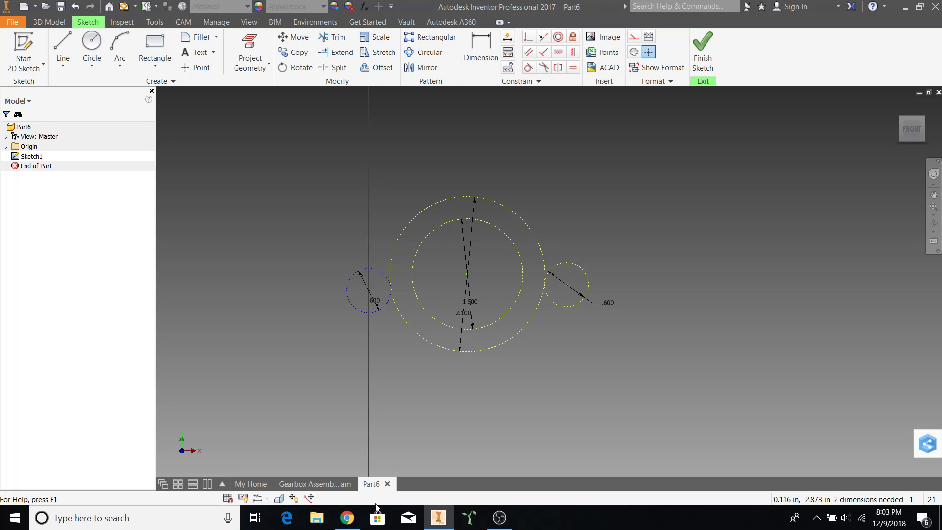
- Check the second-stage driven gear's tooth count in the DesignCalc spreadsheet and return to the Inventor sketch
{"action": "left_click", "coordinate": [346, 517]}
{"action": "left_click", "coordinate": [201, 319]}
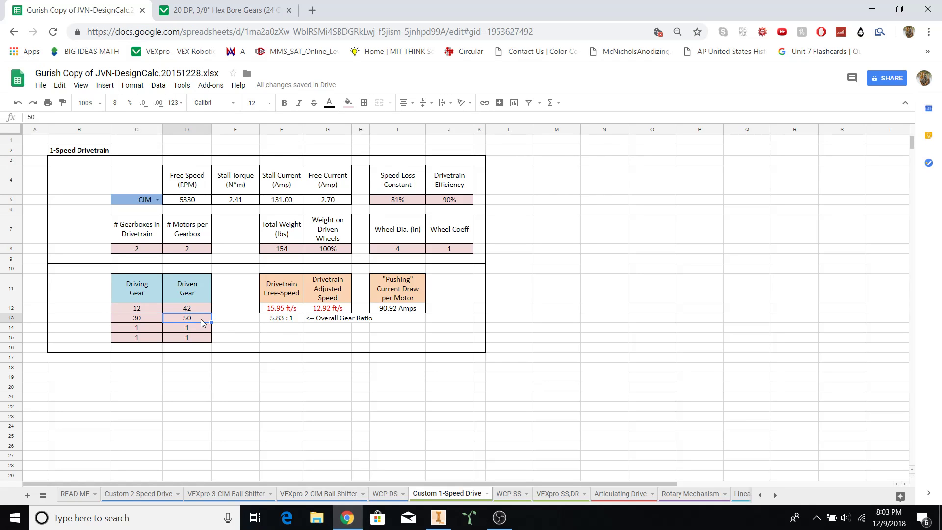
{"action": "left_click", "coordinate": [438, 518]}
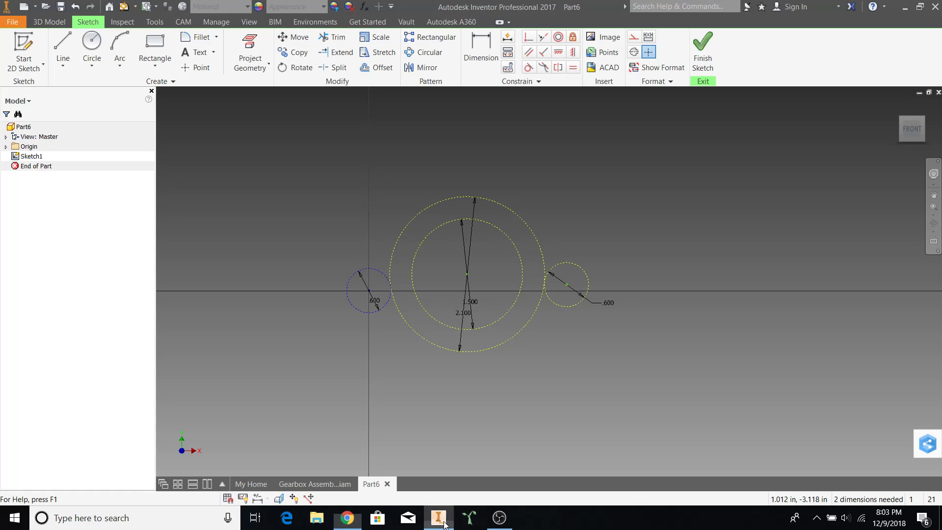
- Draw a circle of diameter 50/20 in below the two concentric circles and convert it to construction geometry
{"action": "left_click", "coordinate": [99, 45]}
{"action": "middle_click_drag", "start_coordinate": [488, 413], "coordinate": [485, 304]}
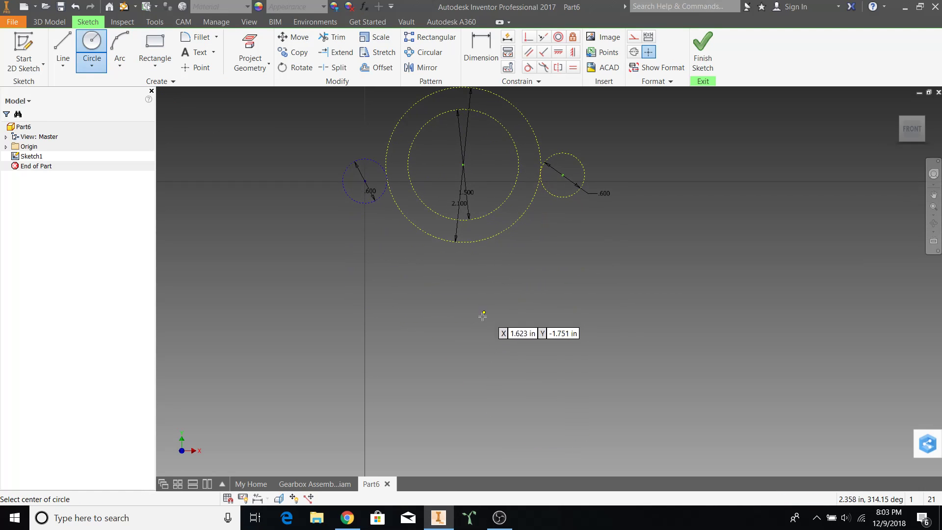
{"action": "left_click", "coordinate": [330, 485]}
{"action": "middle_click_drag", "start_coordinate": [379, 325], "coordinate": [420, 389], "text": "shift"}
{"action": "left_click", "coordinate": [382, 484]}
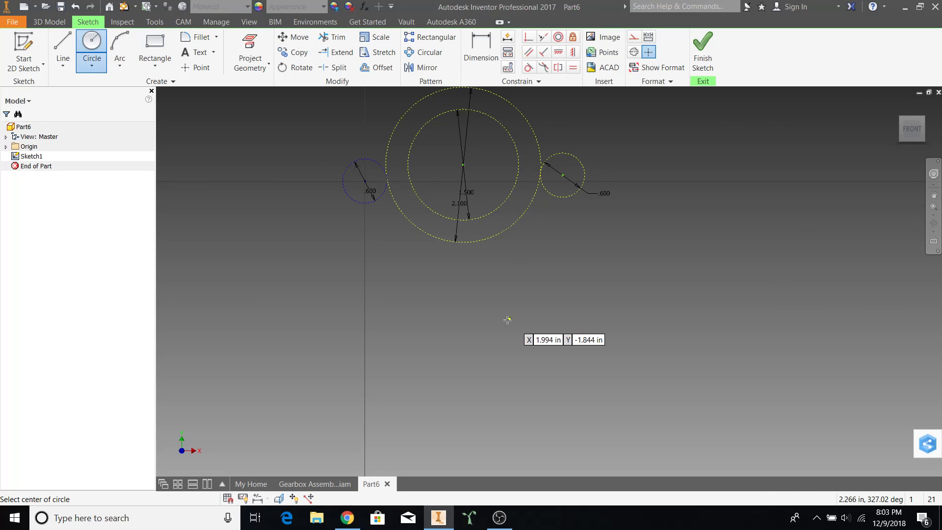
{"action": "left_click", "coordinate": [463, 316]}
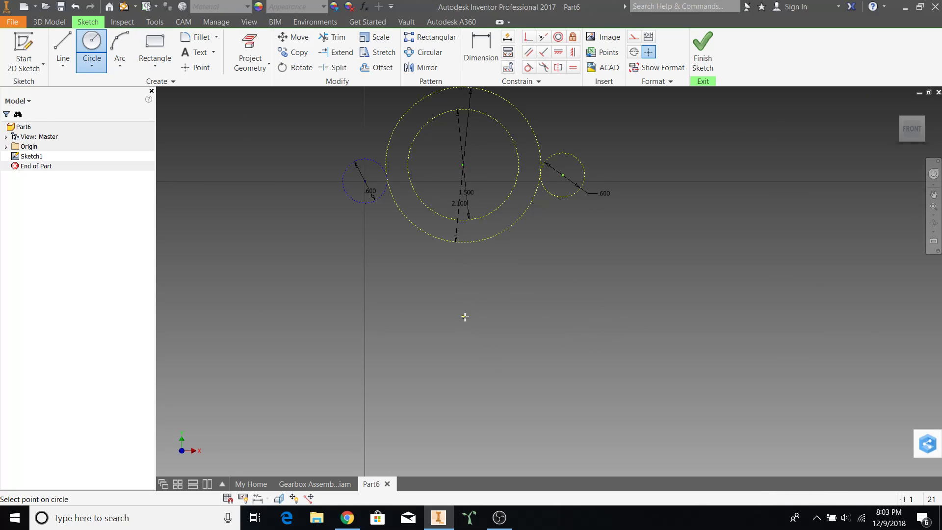
{"action": "type", "text": "50/20"}
{"action": "key", "text": "Return"}
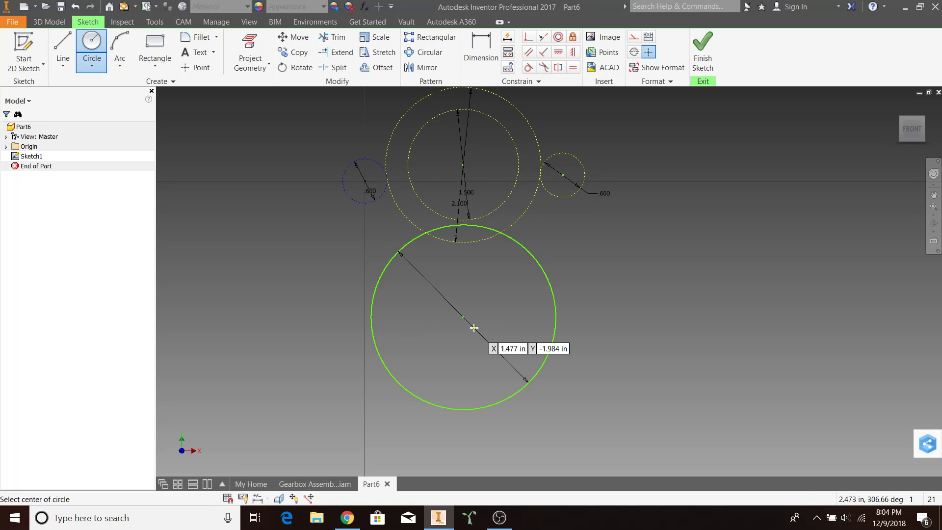
{"action": "key", "text": "Escape"}
{"action": "left_click", "coordinate": [554, 318]}
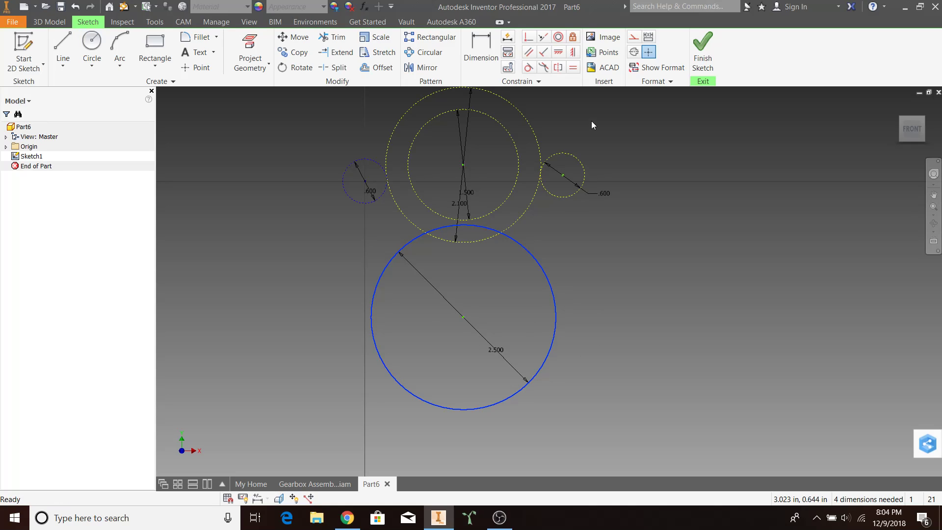
{"action": "left_click", "coordinate": [635, 37]}
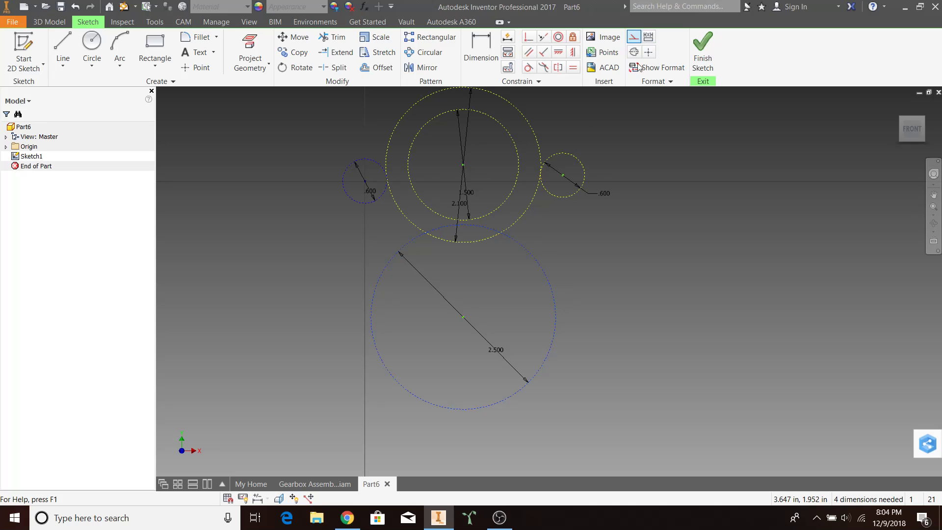
{"action": "left_click", "coordinate": [498, 210]}
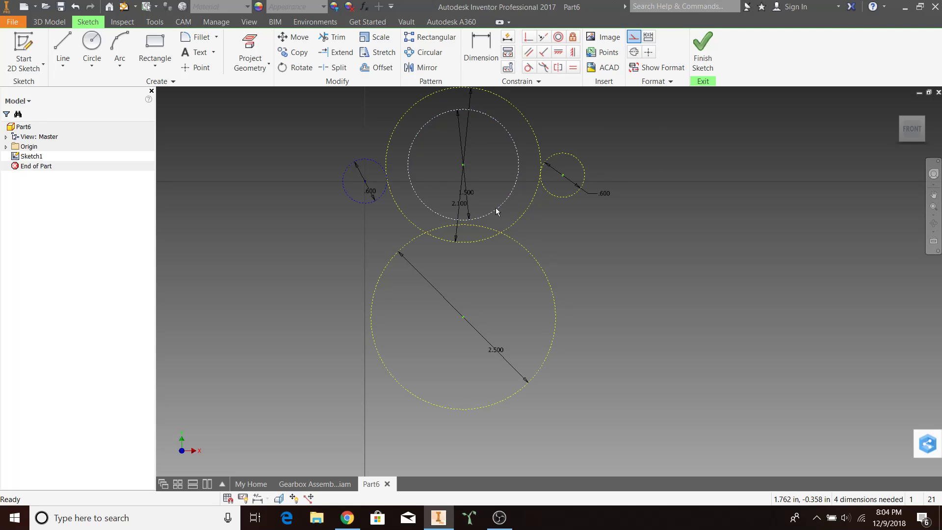
- Make the new lower circle tangent to the inner concentric circle and move its center to test its remaining freedom
{"action": "left_click", "coordinate": [528, 67]}
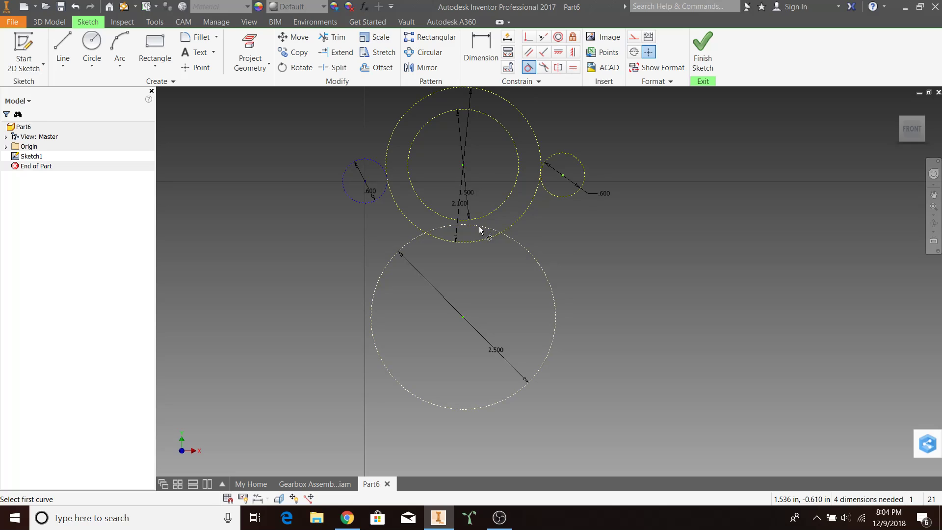
{"action": "left_click", "coordinate": [480, 230]}
{"action": "left_click", "coordinate": [484, 218]}
{"action": "key", "text": "Escape"}
{"action": "middle_click_drag", "start_coordinate": [586, 295], "coordinate": [564, 355]}
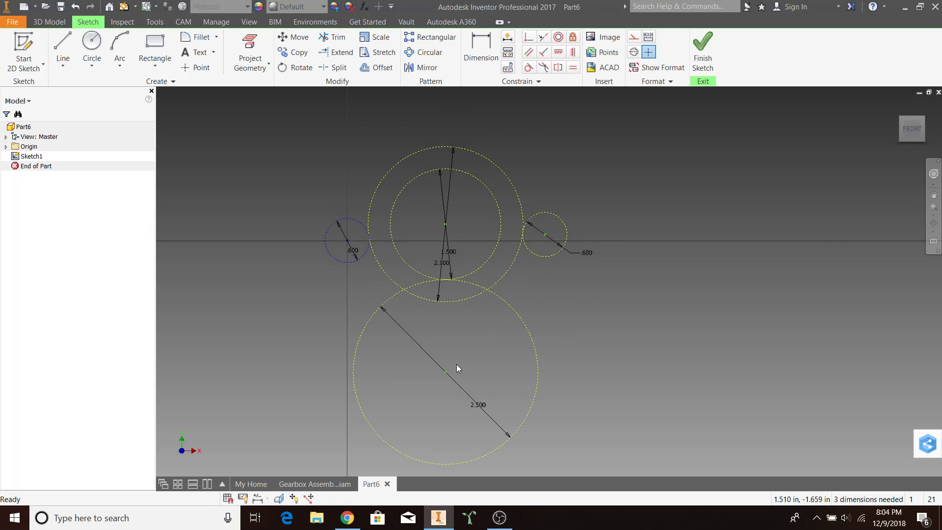
{"action": "left_click_drag", "start_coordinate": [445, 374], "coordinate": [452, 371]}
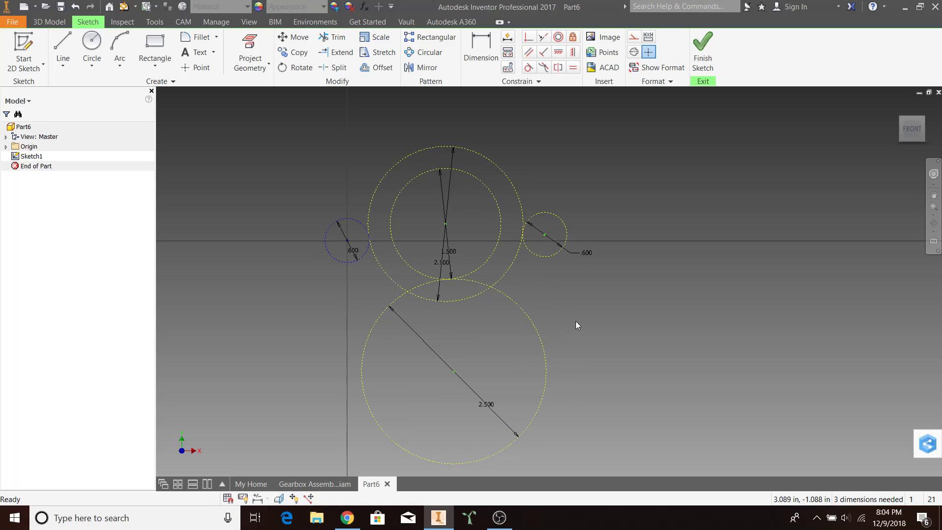
- Draw a construction line from the lower circle's center to the concentric circles' center and constrain it vertical
{"action": "left_click", "coordinate": [63, 49]}
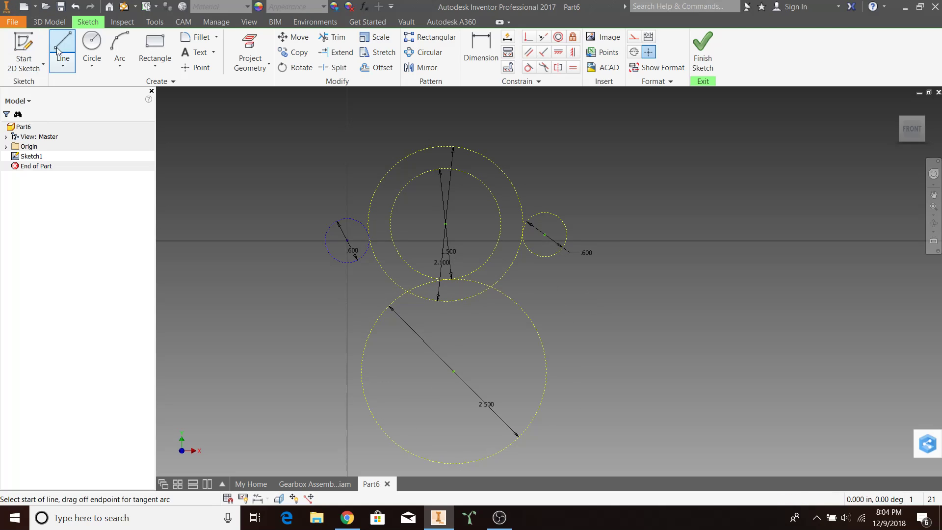
{"action": "left_click", "coordinate": [454, 371]}
{"action": "left_click", "coordinate": [445, 224]}
{"action": "key", "text": "Escape"}
{"action": "left_click", "coordinate": [452, 346]}
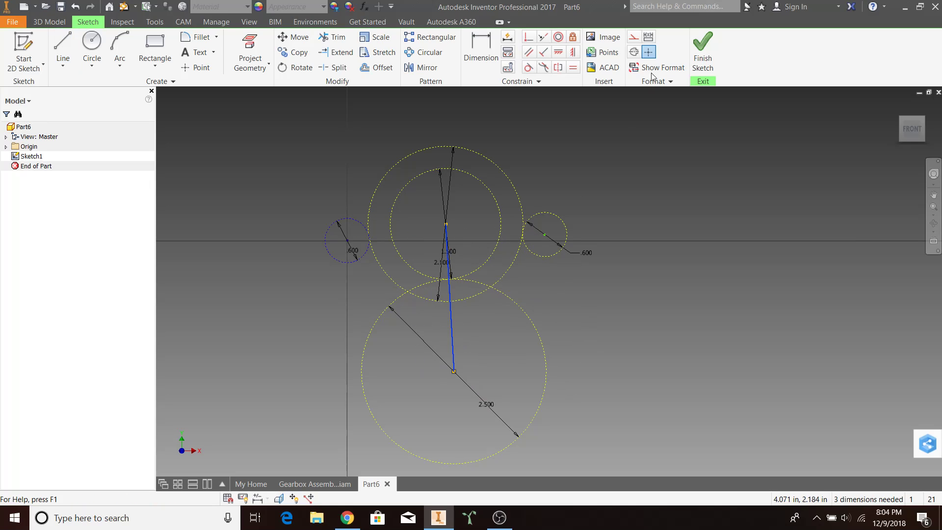
{"action": "left_click", "coordinate": [632, 38]}
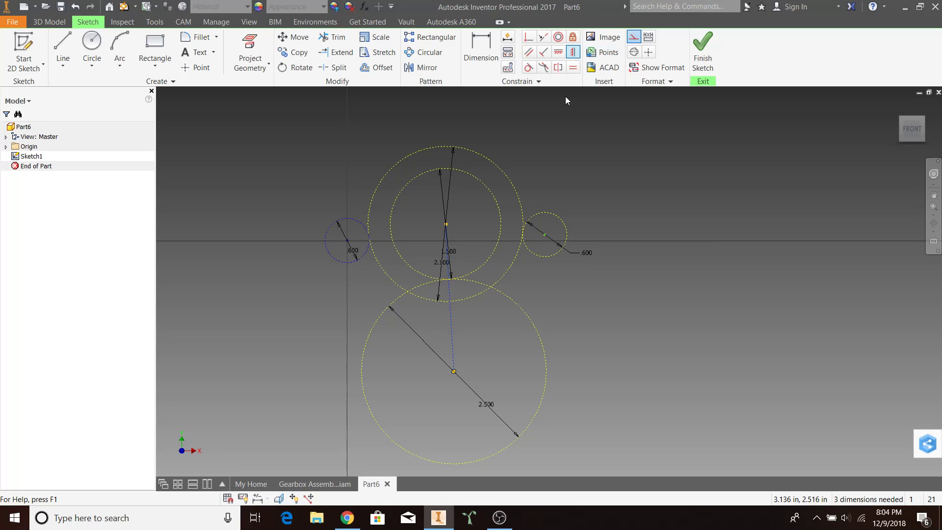
{"action": "key", "text": "Escape"}
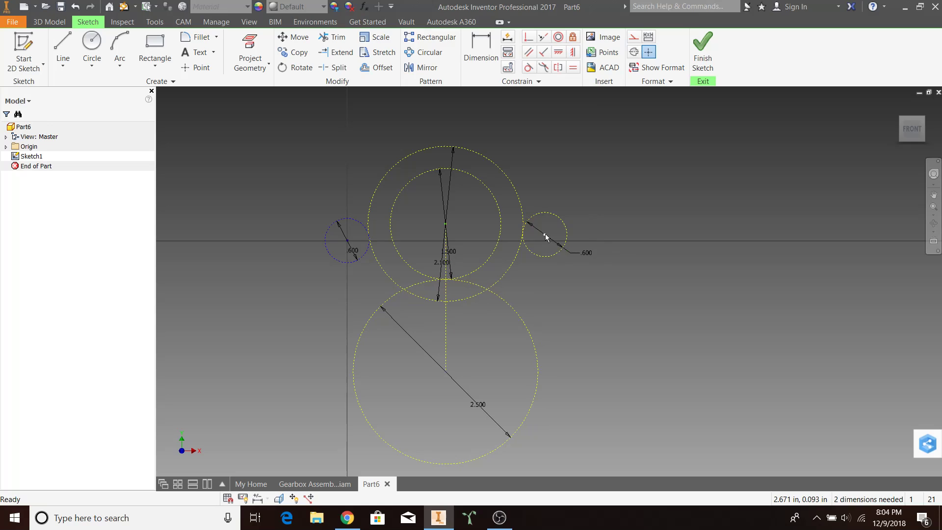
- Draw a horizontal construction line joining the centers of the two small outer circles
{"action": "mouse_move", "coordinate": [546, 234]}
{"action": "left_mouse_down"}
{"action": "mouse_move", "coordinate": [551, 230]}
{"action": "mouse_move", "coordinate": [545, 237]}
{"action": "mouse_move", "coordinate": [556, 254]}
{"action": "left_mouse_up"}
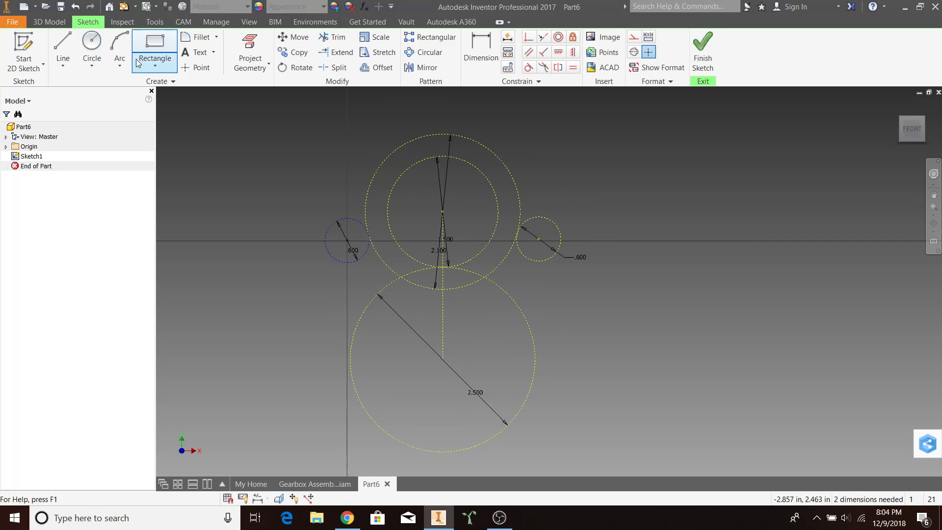
{"action": "left_click", "coordinate": [63, 49]}
{"action": "left_click", "coordinate": [347, 241]}
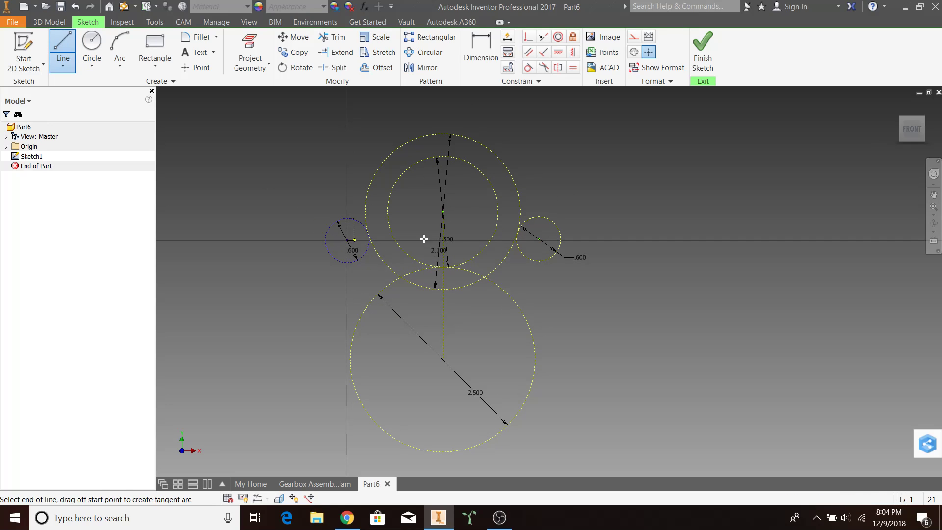
{"action": "left_click", "coordinate": [538, 241]}
{"action": "key", "text": "Escape"}
{"action": "left_click", "coordinate": [474, 240]}
{"action": "left_click", "coordinate": [632, 38]}
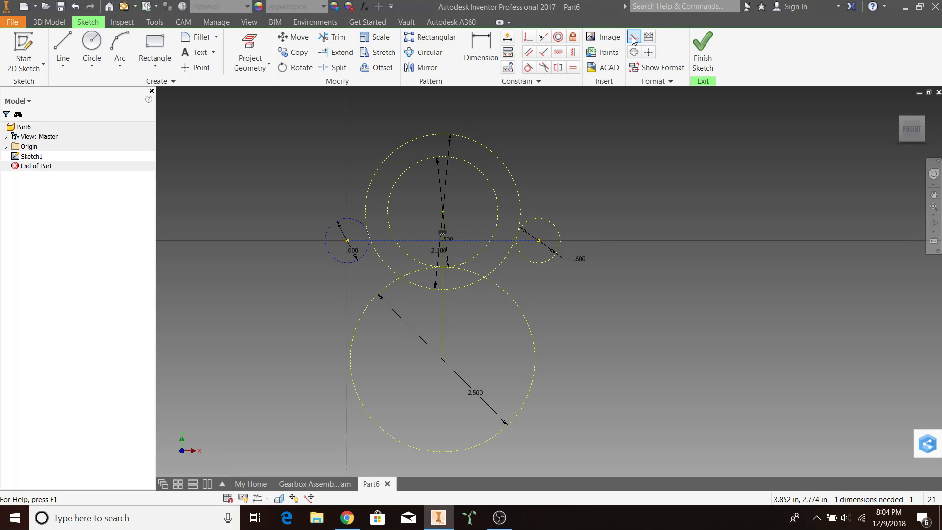
{"action": "left_click", "coordinate": [613, 163]}
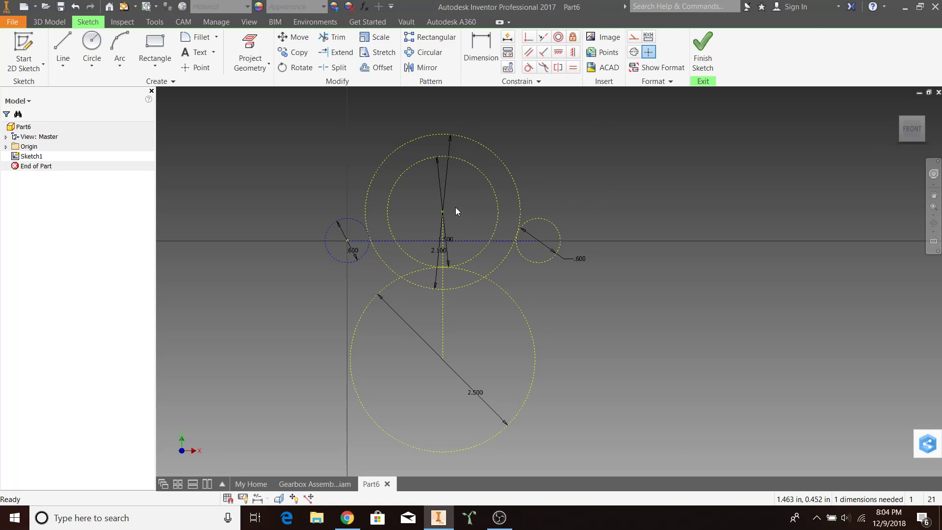
{"action": "mouse_move", "coordinate": [443, 212]}
{"action": "left_mouse_down"}
{"action": "mouse_move", "coordinate": [441, 222]}
{"action": "mouse_move", "coordinate": [431, 173]}
{"action": "mouse_move", "coordinate": [441, 265]}
{"action": "mouse_move", "coordinate": [444, 194]}
{"action": "mouse_move", "coordinate": [442, 212]}
{"action": "left_mouse_up"}
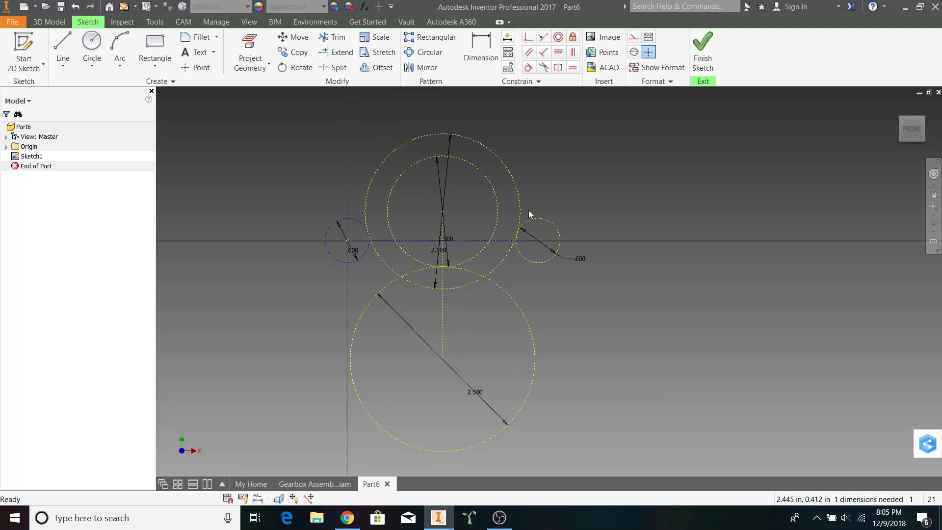
- Draw a 2.56 in diameter circle centered on each of the two small outer circles to represent the motors
{"action": "left_click", "coordinate": [929, 423]}
{"action": "middle_click_drag", "start_coordinate": [269, 189], "coordinate": [346, 212]}
{"action": "middle_click_drag", "start_coordinate": [413, 228], "coordinate": [337, 175]}
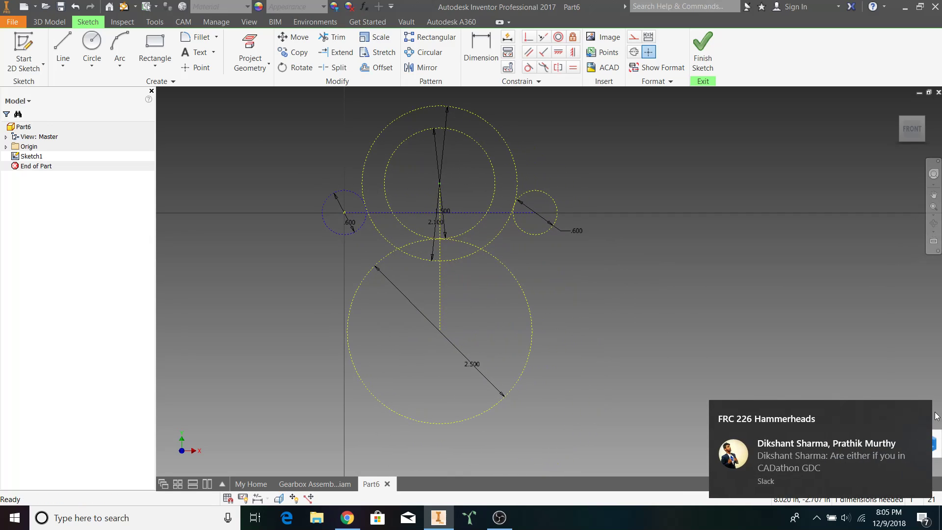
{"action": "left_click", "coordinate": [92, 42]}
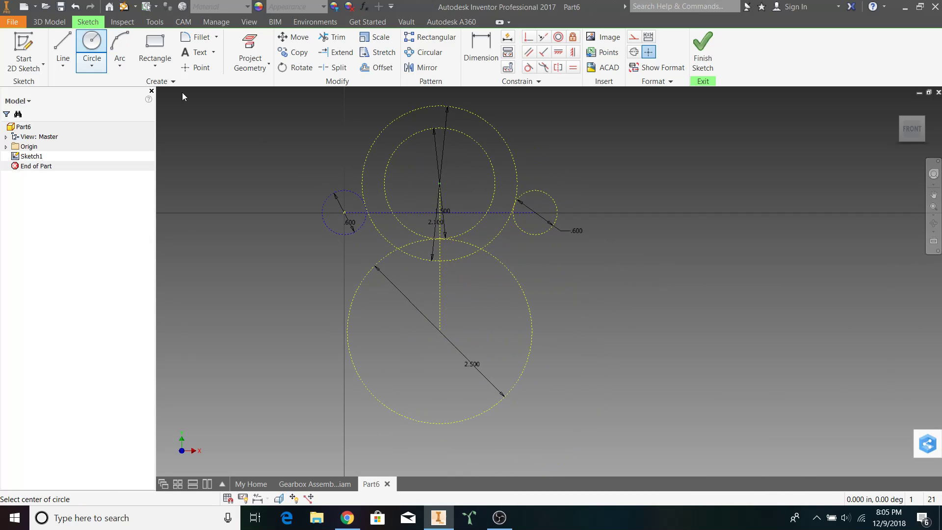
{"action": "left_click", "coordinate": [344, 212]}
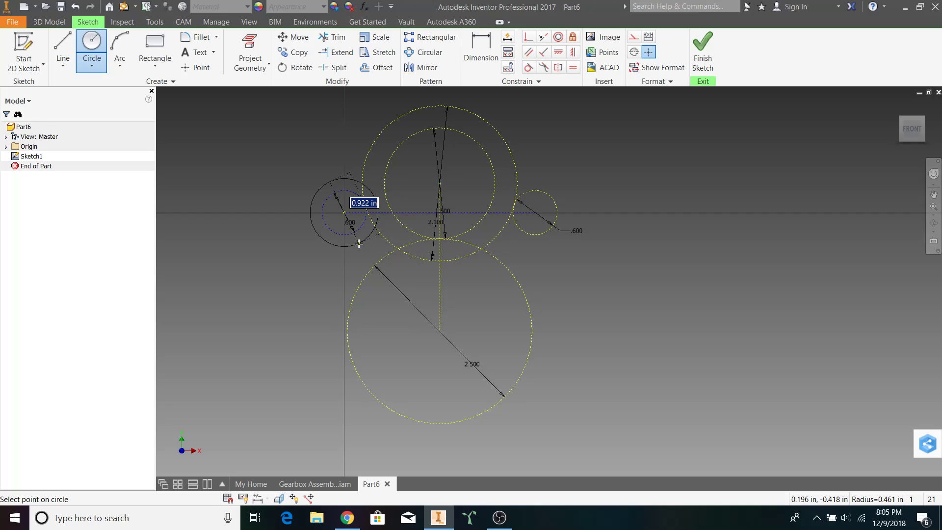
{"action": "type", "text": "2.56"}
{"action": "key", "text": "Return"}
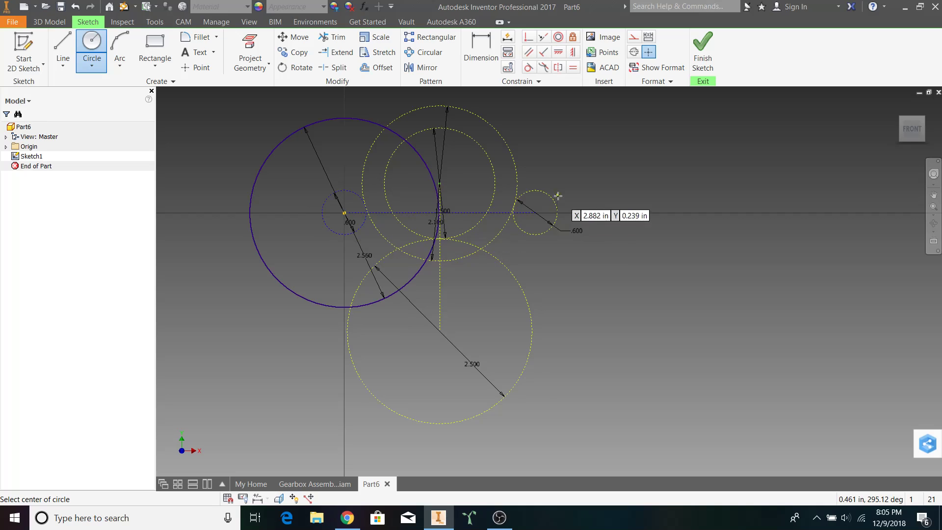
{"action": "left_click", "coordinate": [534, 213]}
{"action": "type", "text": "2.56"}
{"action": "key", "text": "Return"}
{"action": "key", "text": "Escape"}
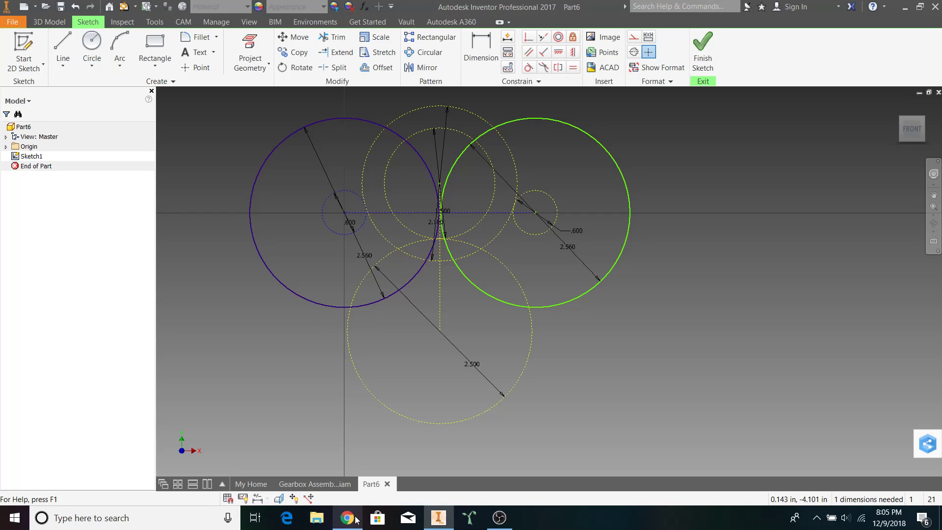
- Switch to the VEXpro website in the browser and open the CIM Motor's engineering drawing
{"action": "left_click", "coordinate": [347, 517]}
{"action": "left_click", "coordinate": [225, 10]}
{"action": "mouse_move", "coordinate": [281, 84]}
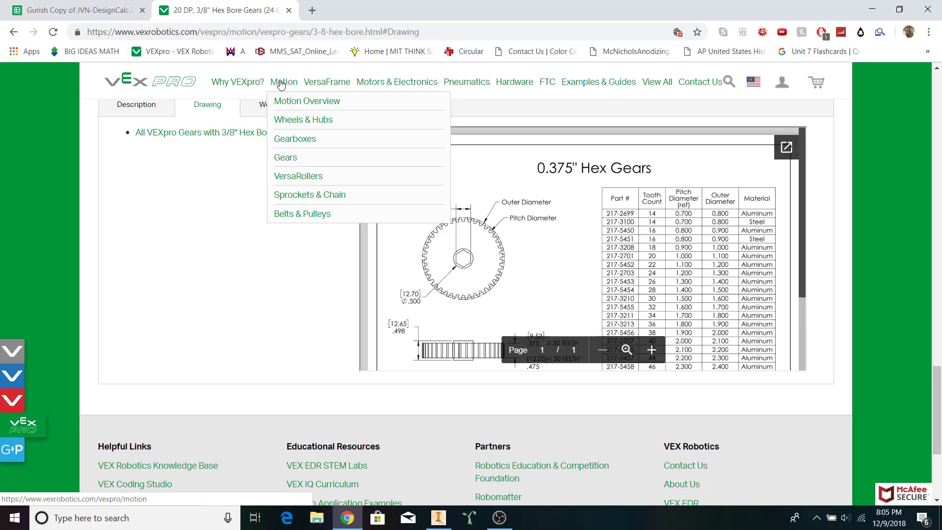
{"action": "mouse_move", "coordinate": [386, 84]}
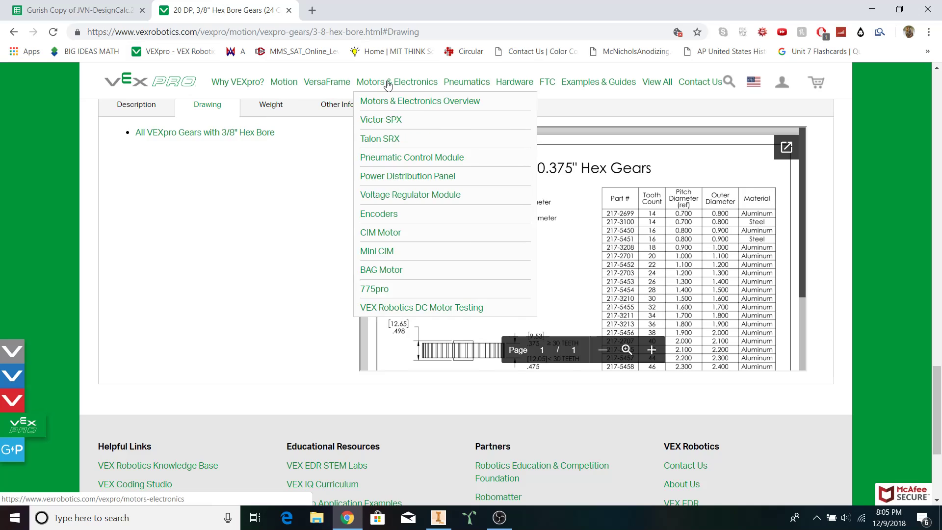
{"action": "left_click", "coordinate": [383, 233]}
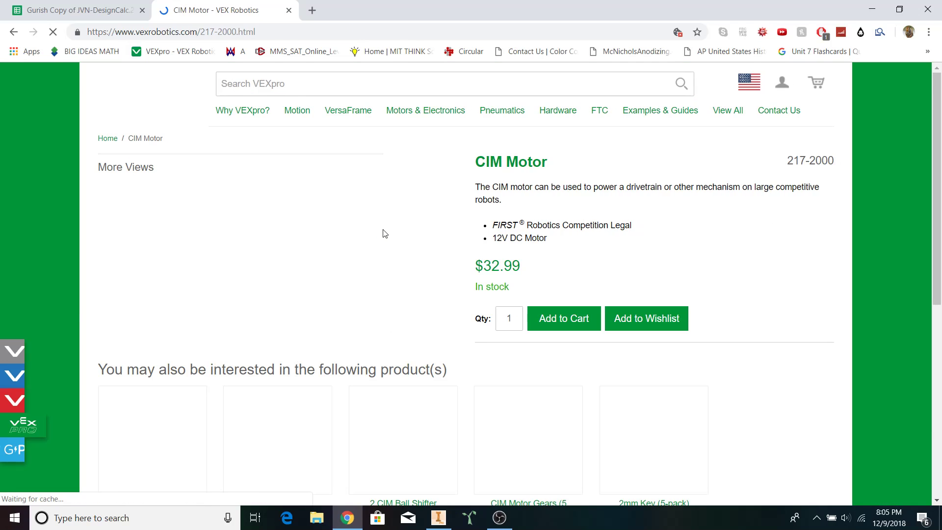
{"action": "scroll", "coordinate": [382, 230], "scroll_direction": "down", "scroll_amount": 10}
{"action": "left_click", "coordinate": [309, 146]}
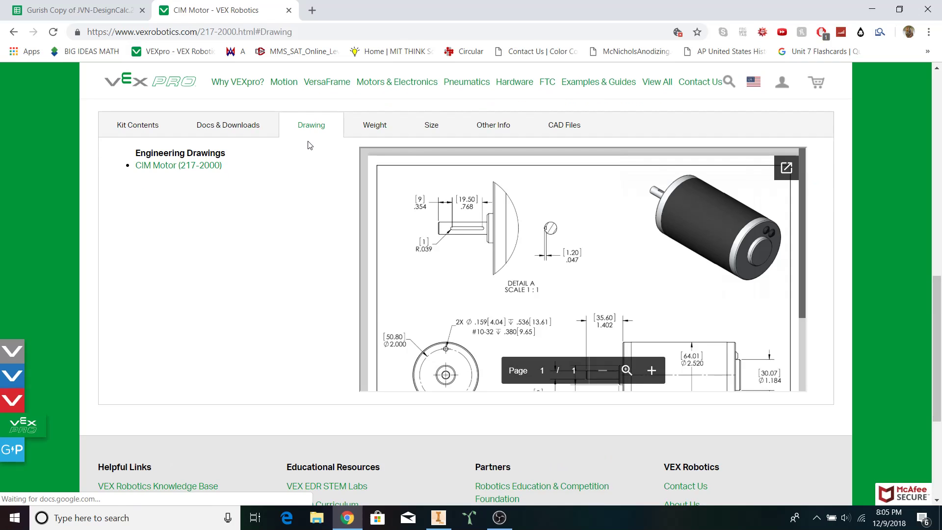
- Check the motor body's outer diameter in the CIM Motor drawing and return to the Inventor sketch
{"action": "scroll", "coordinate": [529, 264], "scroll_direction": "down", "scroll_amount": 2}
{"action": "scroll", "coordinate": [529, 264], "scroll_direction": "up", "scroll_amount": 1}
{"action": "scroll", "coordinate": [529, 264], "scroll_direction": "down", "scroll_amount": 1}
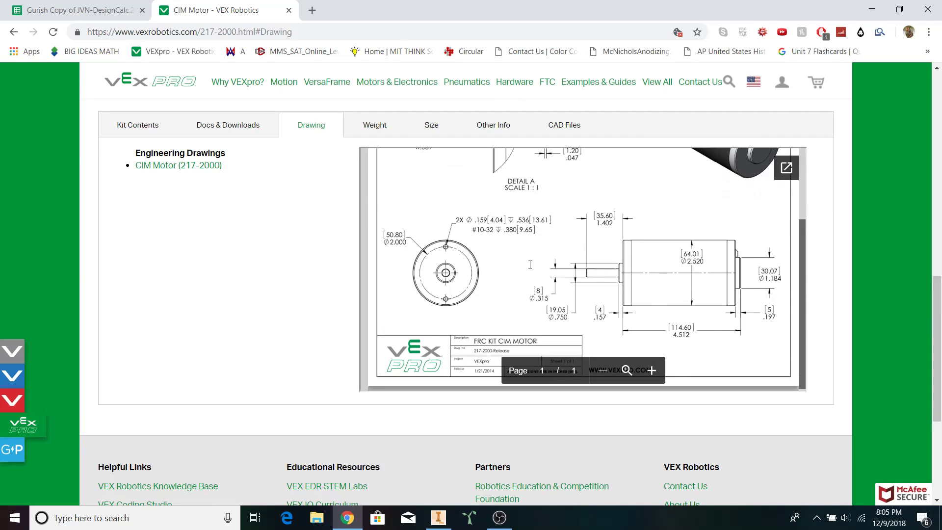
{"action": "scroll", "coordinate": [530, 264], "scroll_direction": "up", "scroll_amount": 2}
{"action": "scroll", "coordinate": [530, 264], "scroll_direction": "down", "scroll_amount": 2}
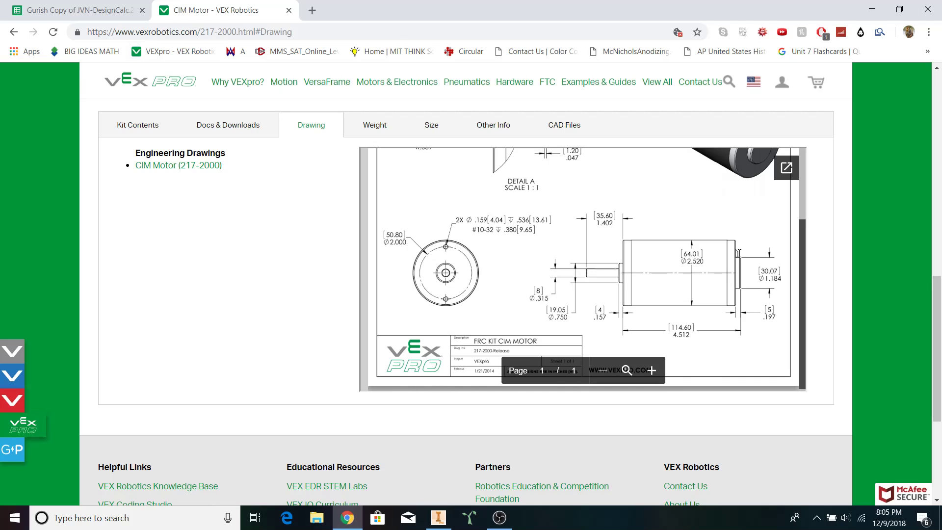
{"action": "scroll", "coordinate": [674, 251], "scroll_direction": "up", "scroll_amount": 2}
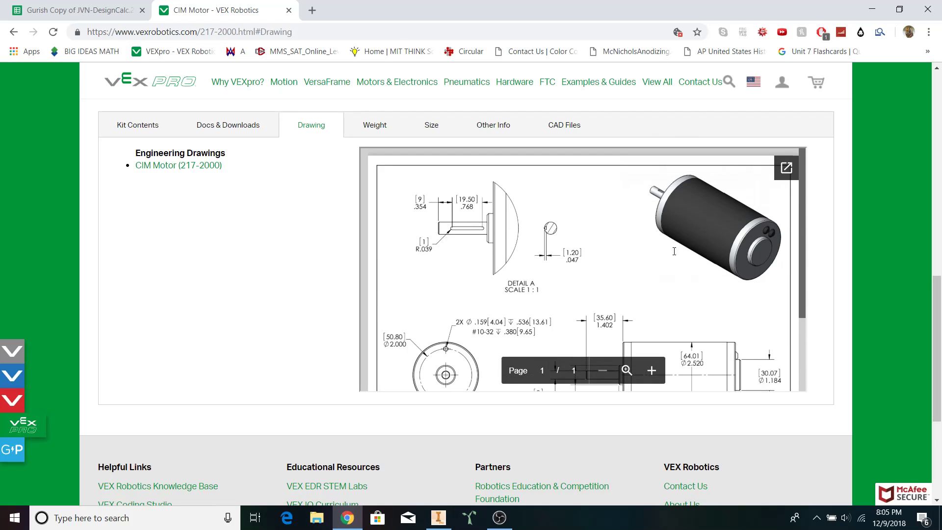
{"action": "scroll", "coordinate": [674, 251], "scroll_direction": "down", "scroll_amount": 2}
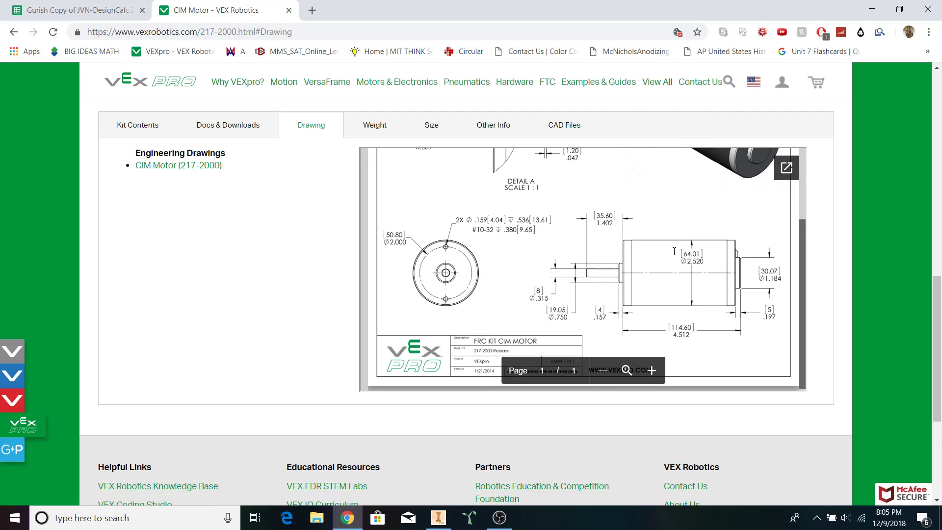
{"action": "double_click", "coordinate": [691, 261]}
{"action": "left_click", "coordinate": [438, 518]}
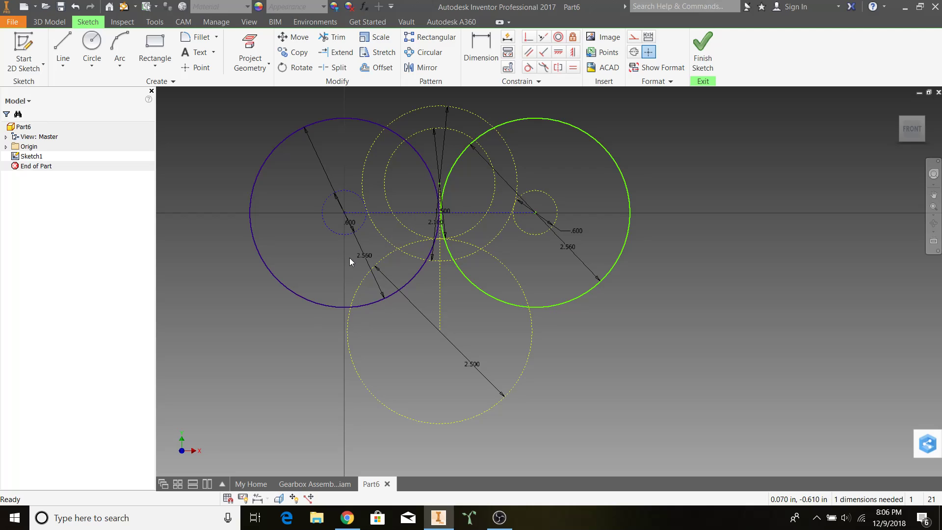
{"action": "middle_click_drag", "start_coordinate": [349, 258], "coordinate": [384, 280]}
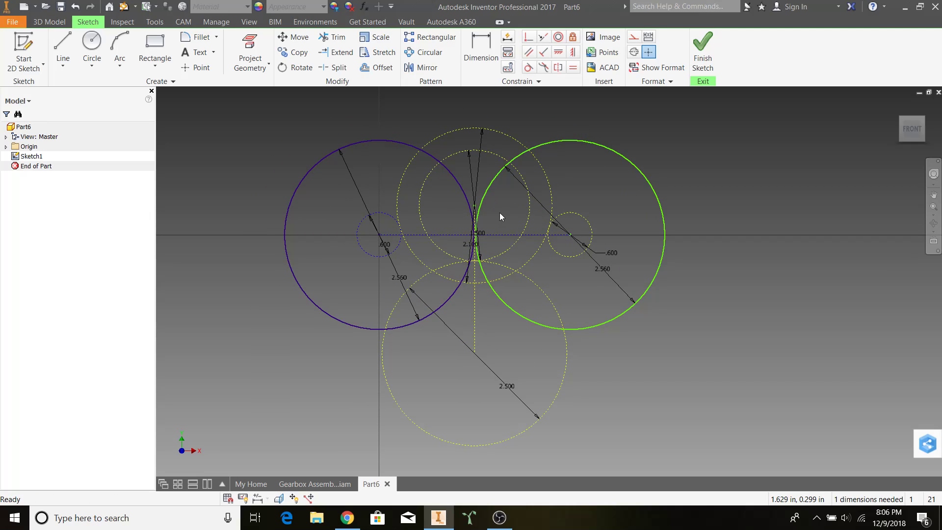
{"action": "middle_click_drag", "start_coordinate": [495, 221], "coordinate": [484, 233]}
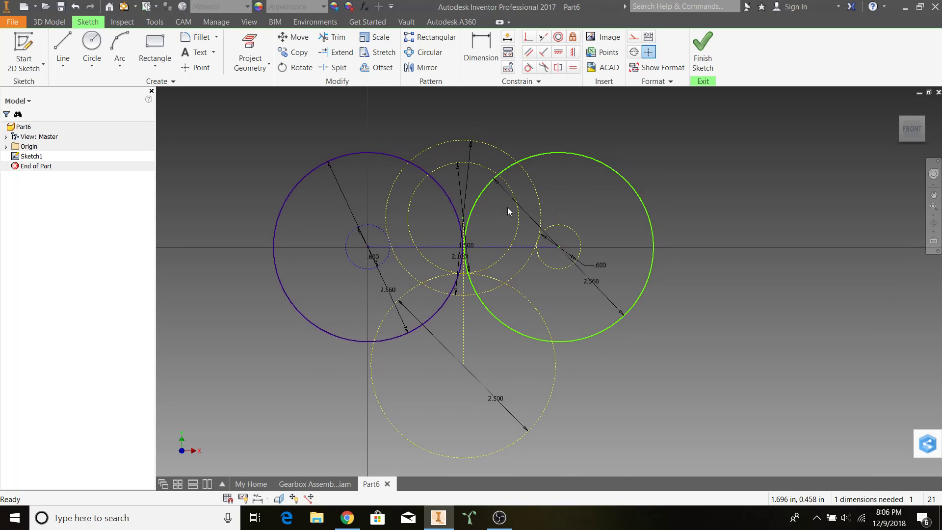
- Make the two 2.56 in motor circles tangent to each other
{"action": "left_click", "coordinate": [529, 67]}
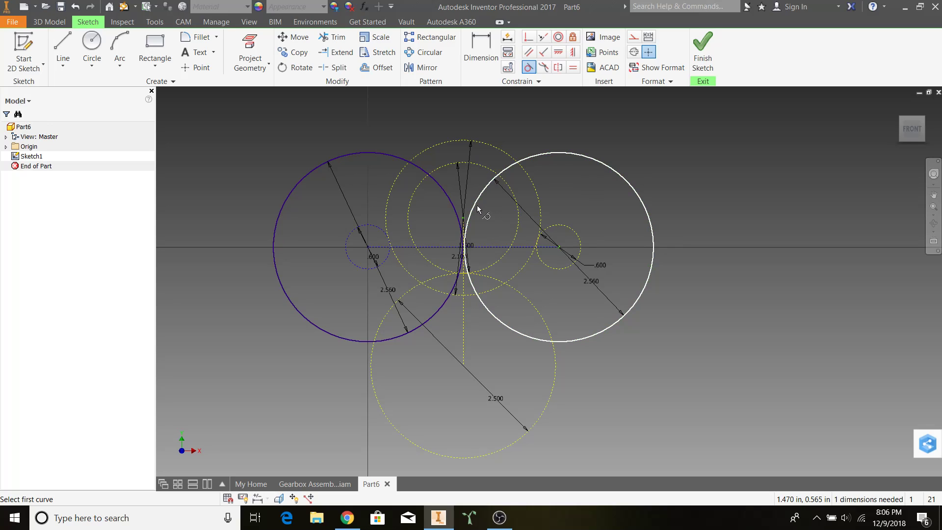
{"action": "left_click", "coordinate": [477, 209]}
{"action": "left_click", "coordinate": [450, 198]}
{"action": "key", "text": "Escape"}
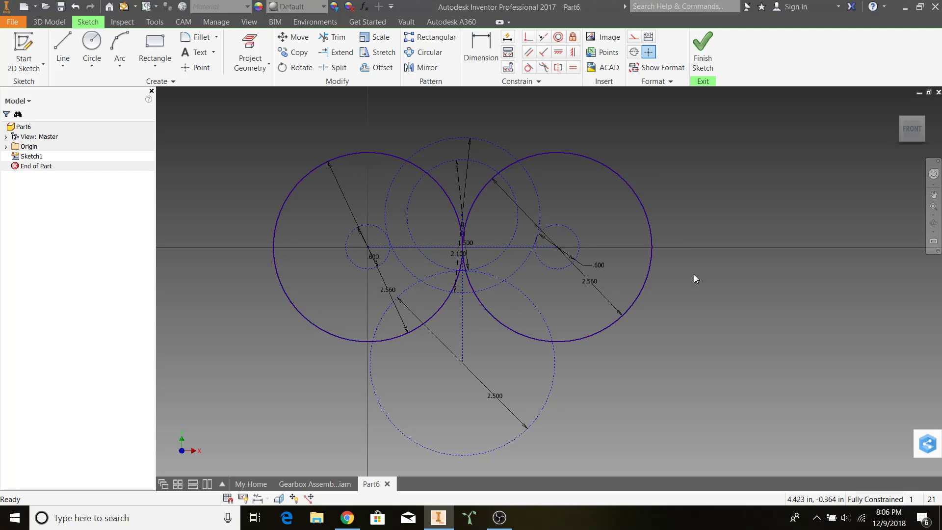
- Convert both 2.56 in motor circles to construction geometry
{"action": "left_click", "coordinate": [584, 157]}
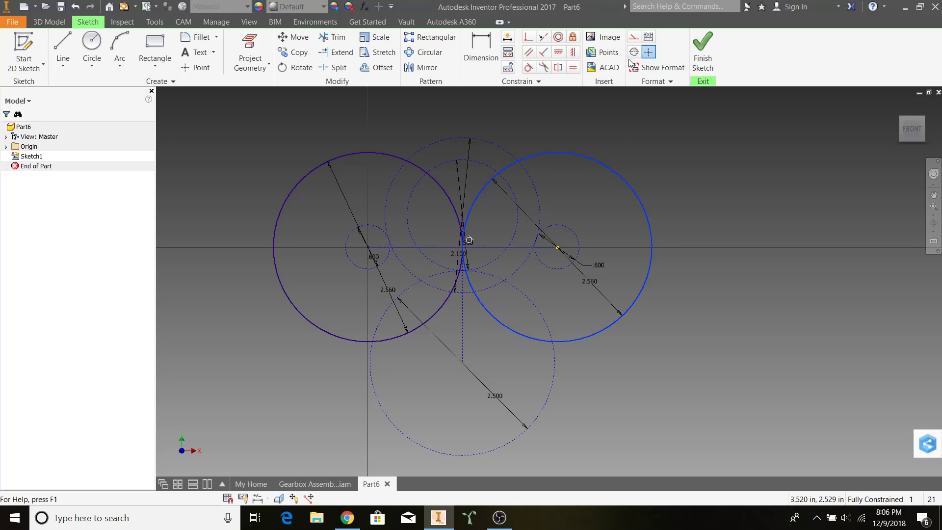
{"action": "left_click", "coordinate": [632, 38]}
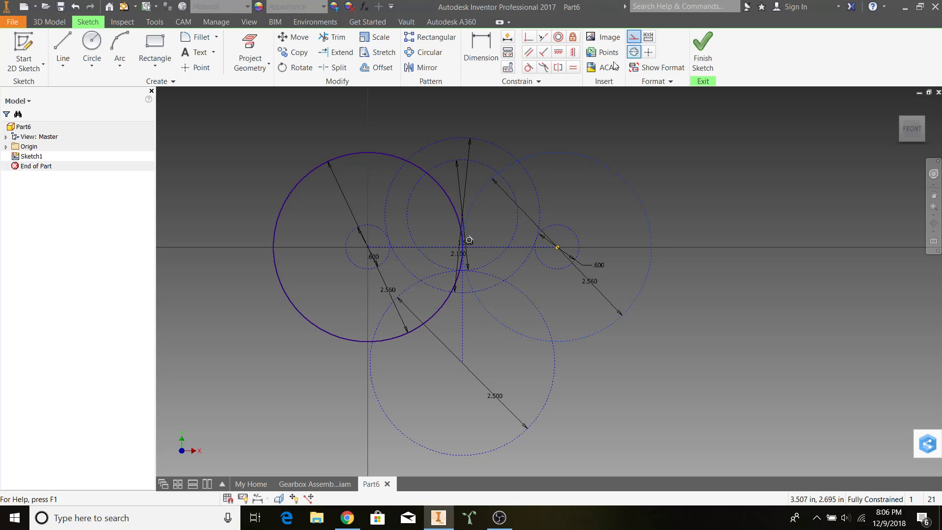
{"action": "left_click", "coordinate": [375, 152]}
{"action": "left_click", "coordinate": [633, 37]}
{"action": "left_click", "coordinate": [658, 153]}
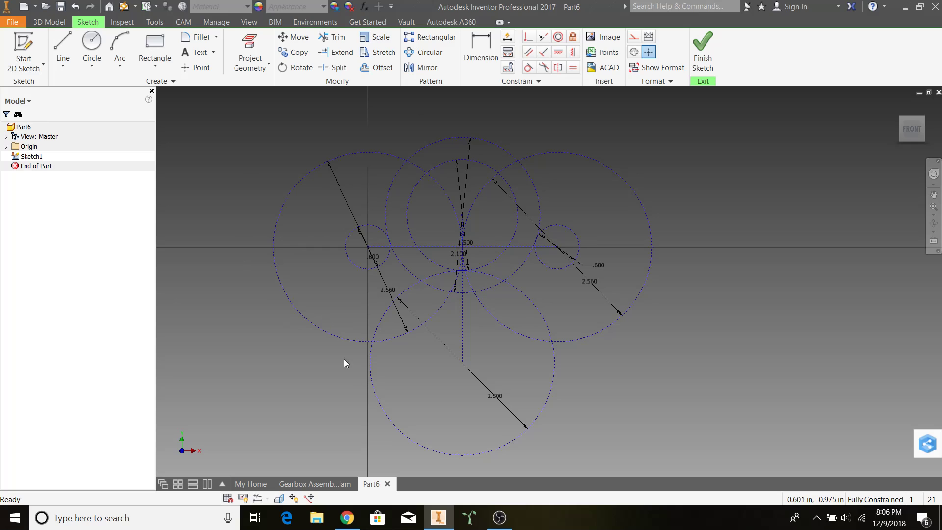
- Draw a 2 in diameter bolt circle centered on each of the two motor circles
{"action": "key", "text": "alt+Tab"}
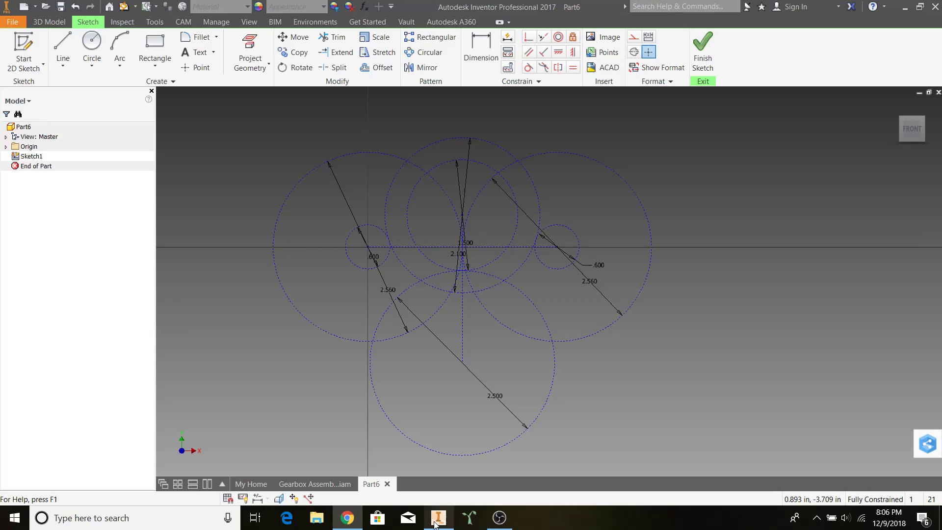
{"action": "left_click", "coordinate": [438, 517]}
{"action": "left_click", "coordinate": [91, 46]}
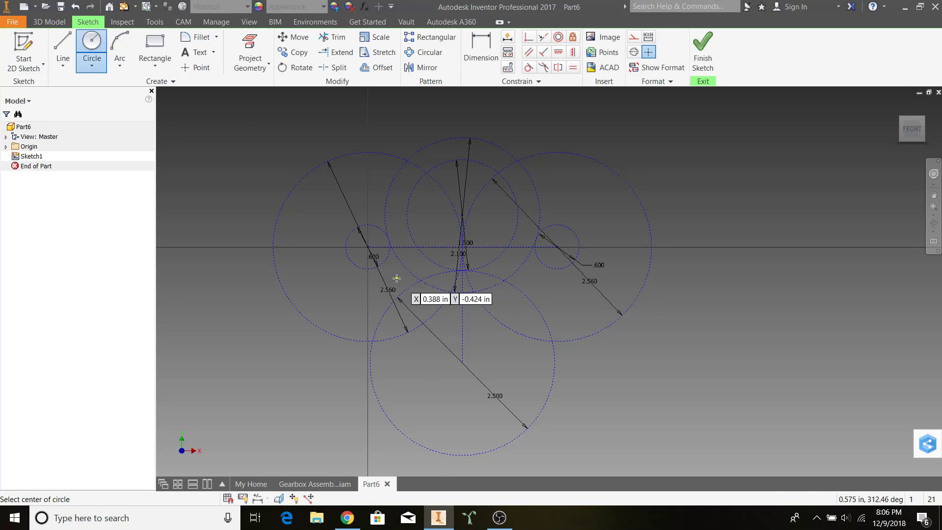
{"action": "left_click", "coordinate": [367, 247]}
{"action": "type", "text": "2"}
{"action": "key", "text": "Return"}
{"action": "left_click", "coordinate": [558, 247]}
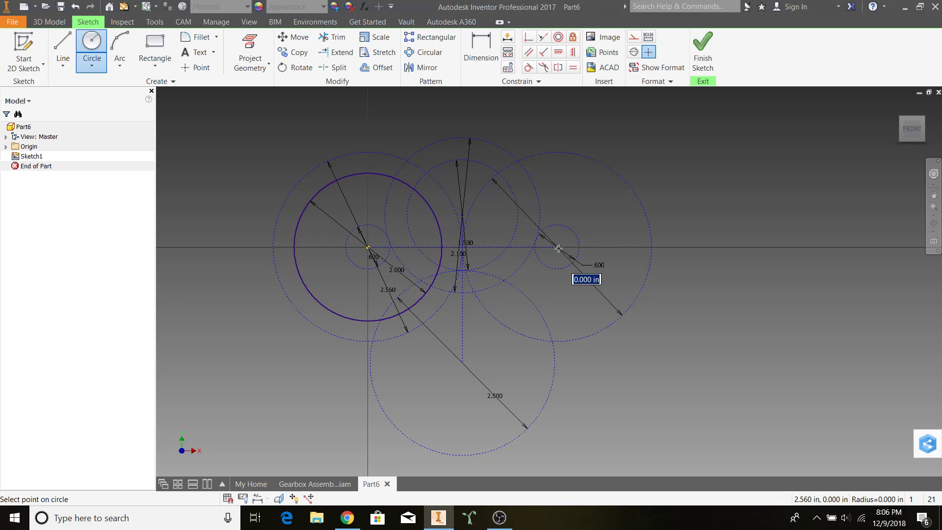
{"action": "key", "text": "Escape"}
- Convert the two 2 in bolt circles to construction geometry
{"action": "left_click", "coordinate": [562, 174]}
{"action": "left_click", "coordinate": [633, 51]}
{"action": "left_click", "coordinate": [363, 173]}
{"action": "left_click", "coordinate": [648, 51]}
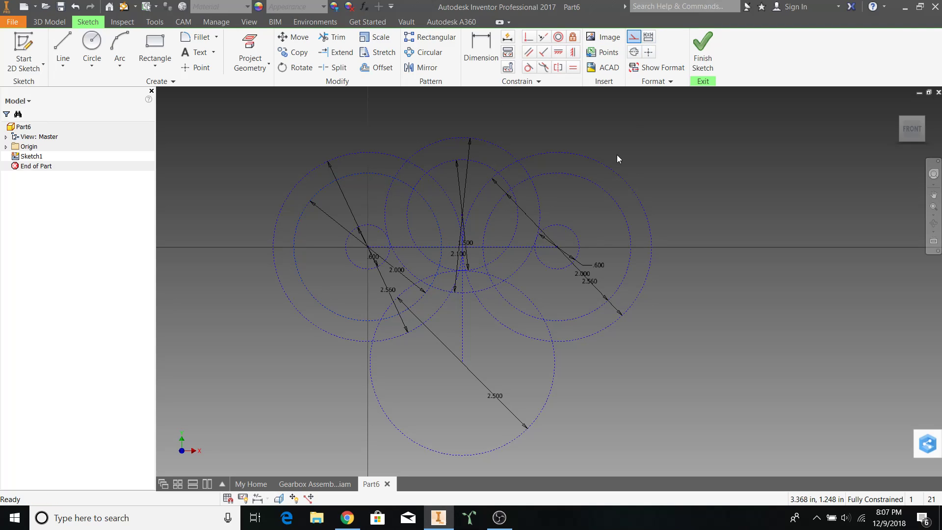
- Draw a 3/16 in diameter mounting hole centered on the left motor's 2 in bolt circle, in its upper-left part
{"action": "left_click", "coordinate": [86, 48]}
{"action": "left_click", "coordinate": [367, 247]}
{"action": "left_click", "coordinate": [316, 193]}
{"action": "type", "text": "3/1"}
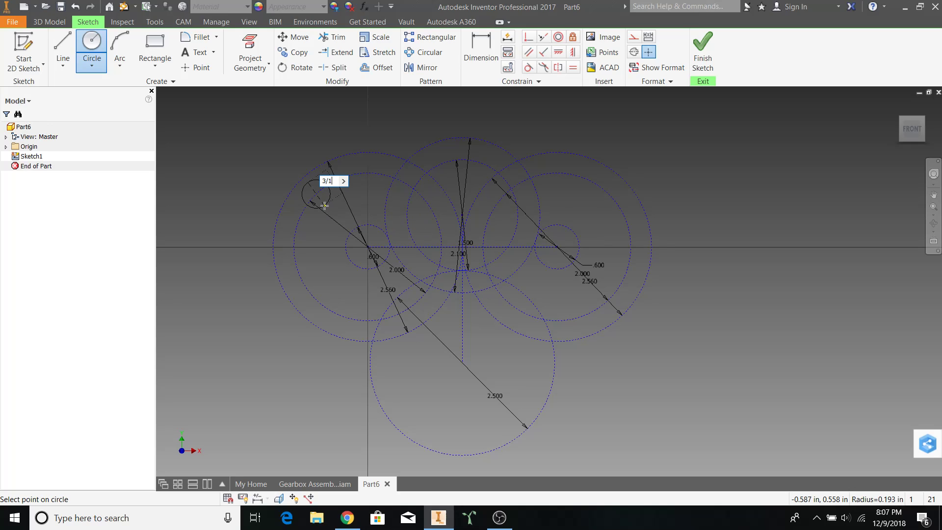
{"action": "type", "text": "6"}
{"action": "key", "text": "Return"}
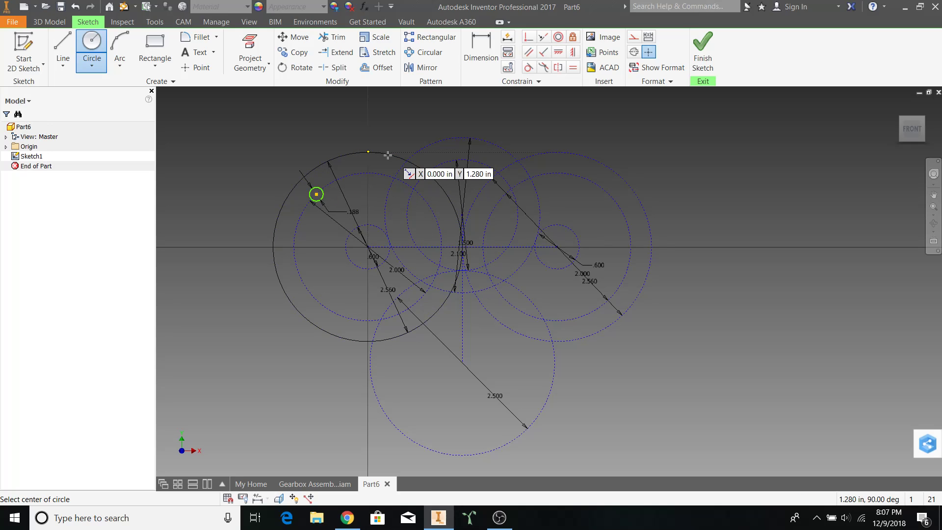
- Create a circular pattern of the 3/16 in hole around the left motor's center with 4 instances over 360 degrees
{"action": "left_click", "coordinate": [423, 52]}
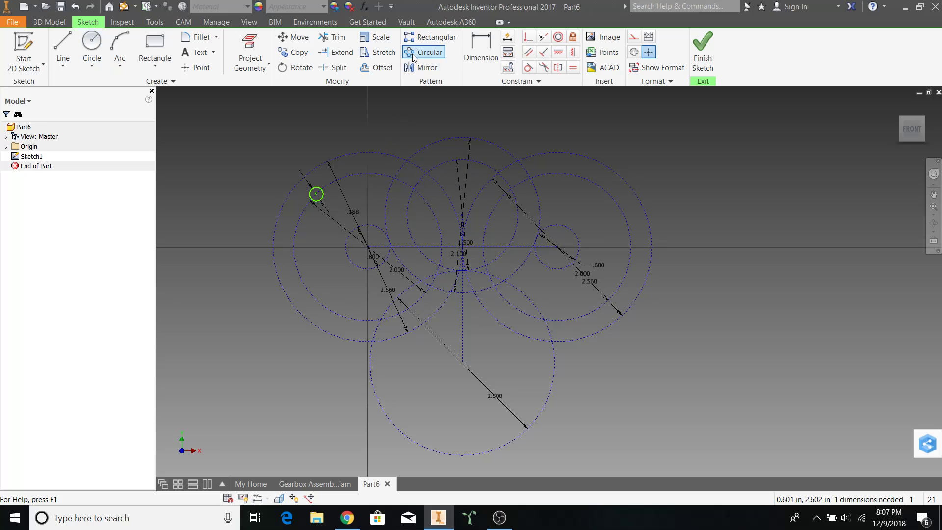
{"action": "left_click", "coordinate": [319, 202]}
{"action": "left_click", "coordinate": [233, 120]}
{"action": "left_click", "coordinate": [352, 175]}
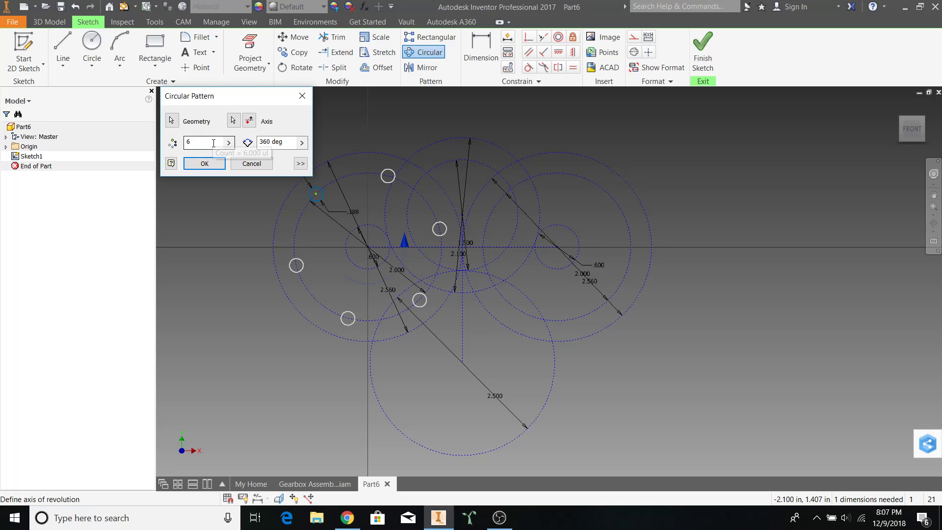
{"action": "left_click_drag", "start_coordinate": [192, 143], "coordinate": [182, 143]}
{"action": "type", "text": "4"}
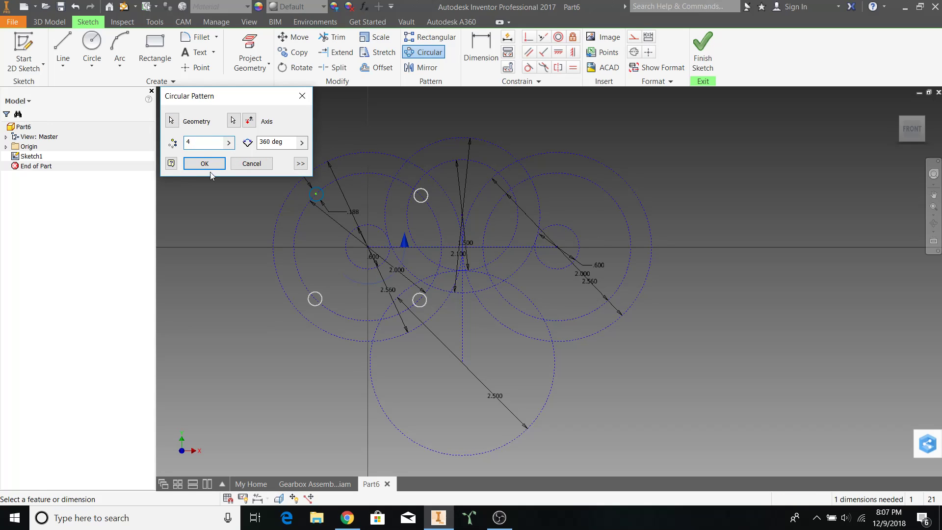
{"action": "left_click", "coordinate": [189, 164]}
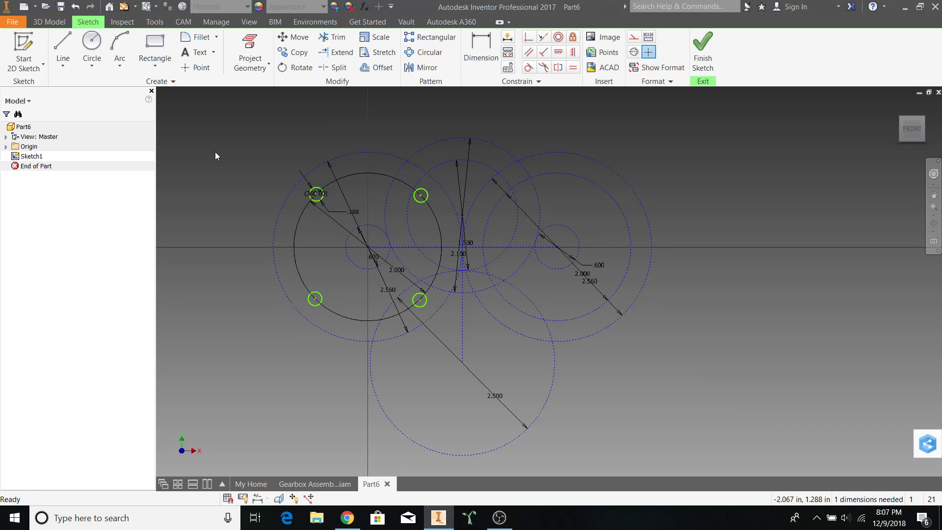
- Draw a 3/16 in diameter mounting hole centered on the right motor's 2 in bolt circle, in its upper-right part
{"action": "left_click", "coordinate": [91, 36]}
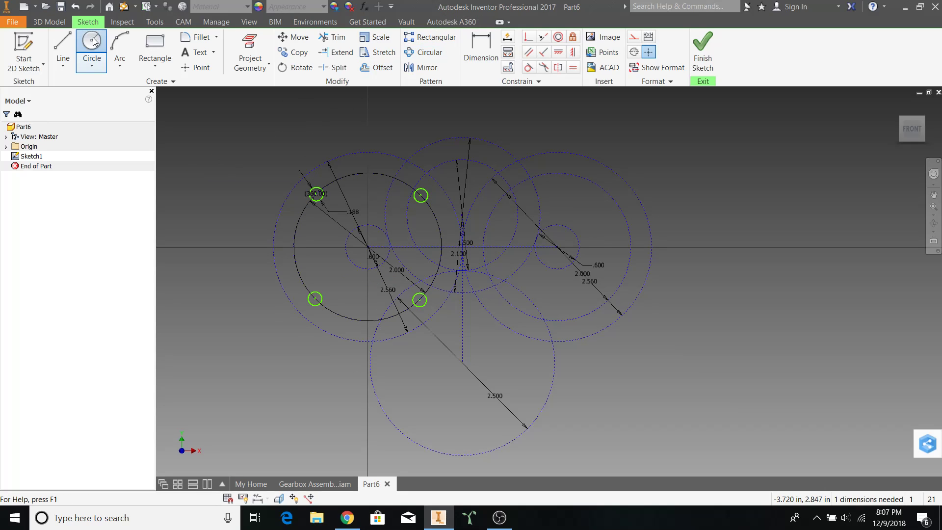
{"action": "left_click", "coordinate": [590, 181]}
{"action": "type", "text": "3/16"}
{"action": "key", "text": "Return"}
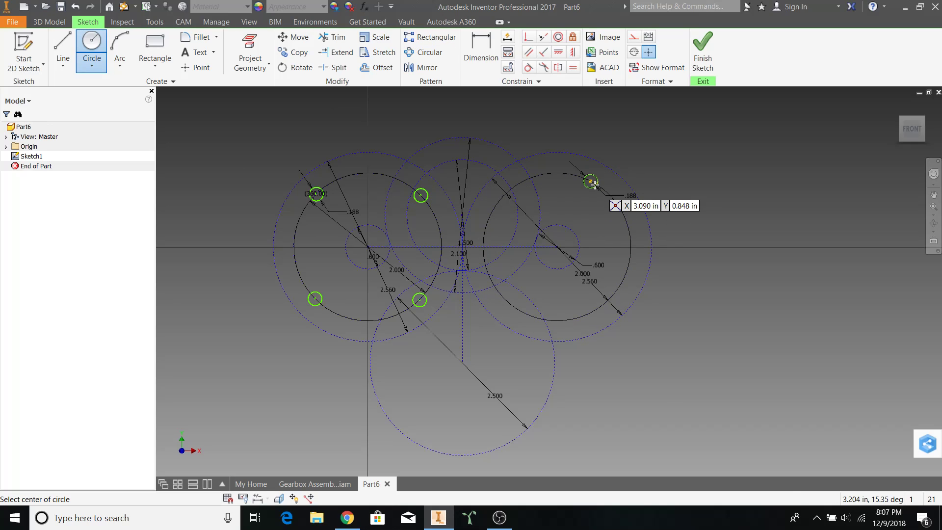
- Create a circular pattern of the right motor's 3/16 in hole around that motor's center with 4 instances over 360 degrees
{"action": "left_click", "coordinate": [432, 53]}
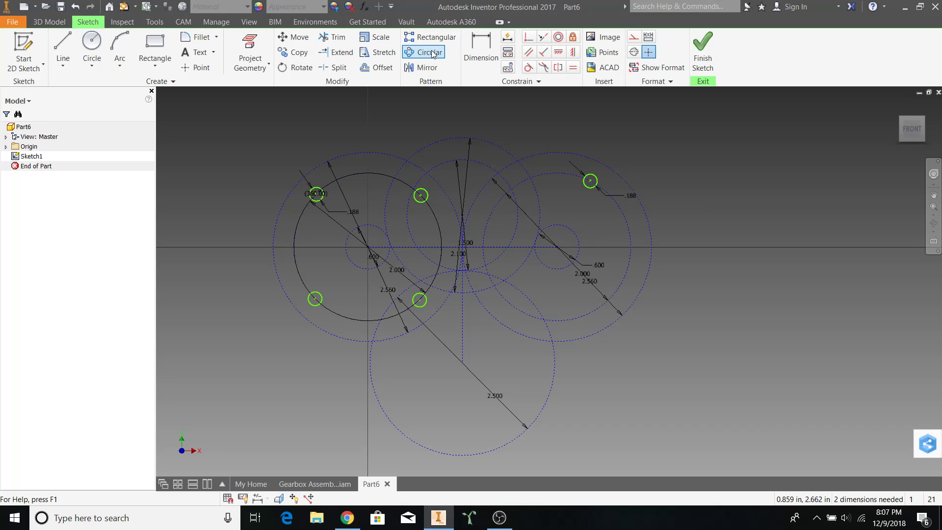
{"action": "left_click", "coordinate": [591, 181]}
{"action": "left_click", "coordinate": [233, 121]}
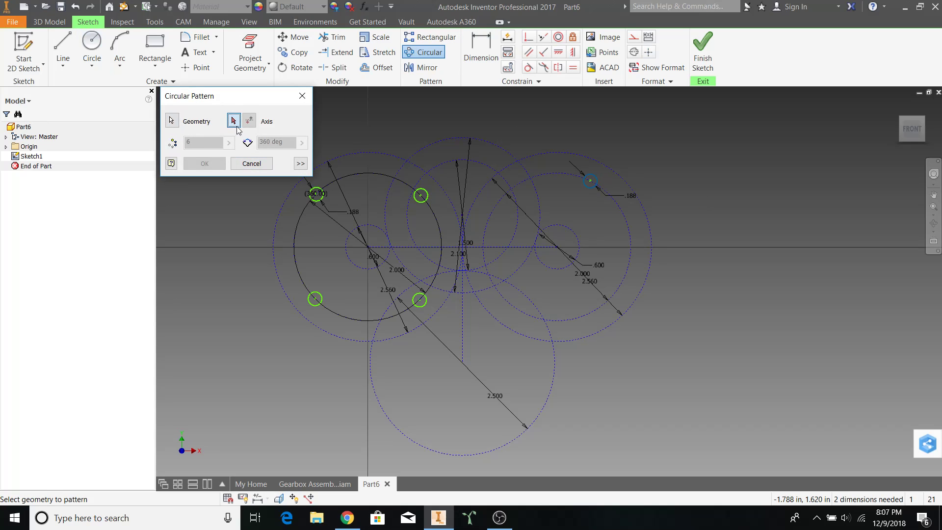
{"action": "left_click", "coordinate": [556, 175]}
{"action": "double_click", "coordinate": [226, 142]}
{"action": "type", "text": "4"}
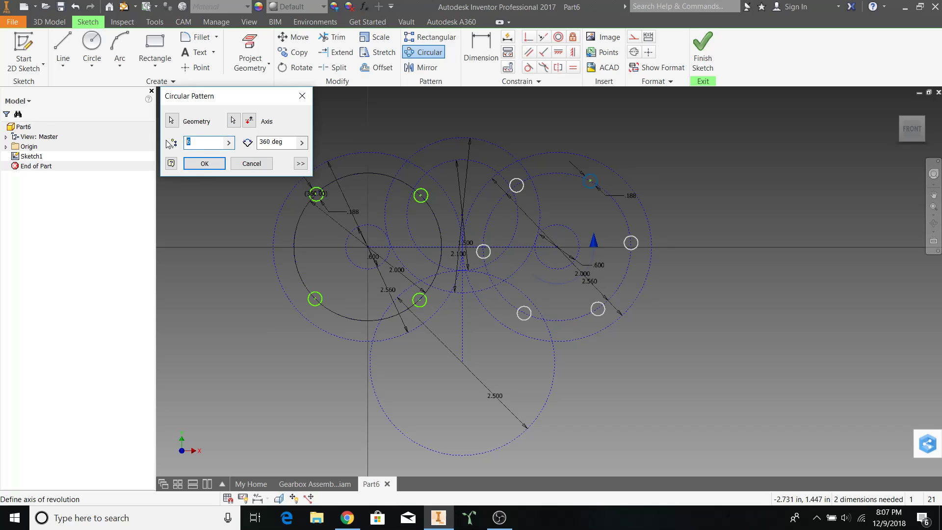
{"action": "left_click", "coordinate": [204, 164]}
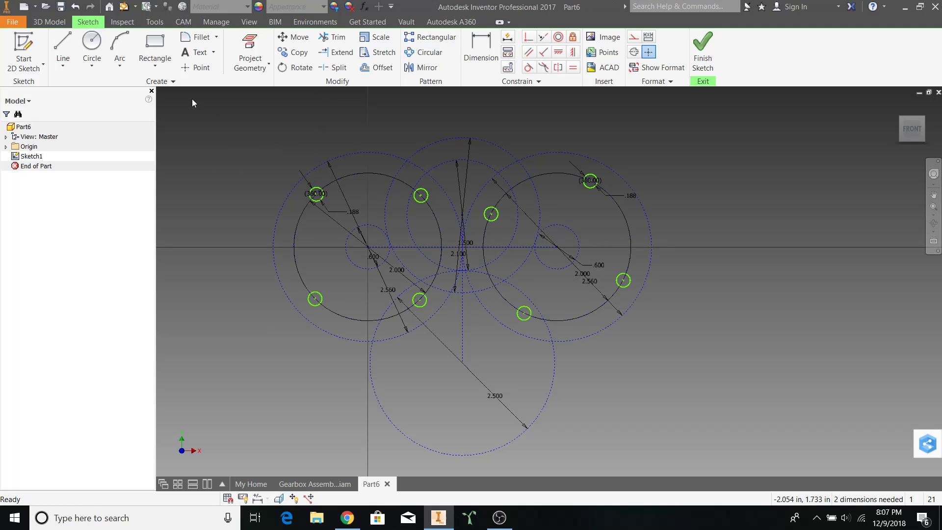
- Connect the centers of the left motor's two upper mounting holes with a construction line and constrain it horizontal
{"action": "left_click", "coordinate": [67, 42]}
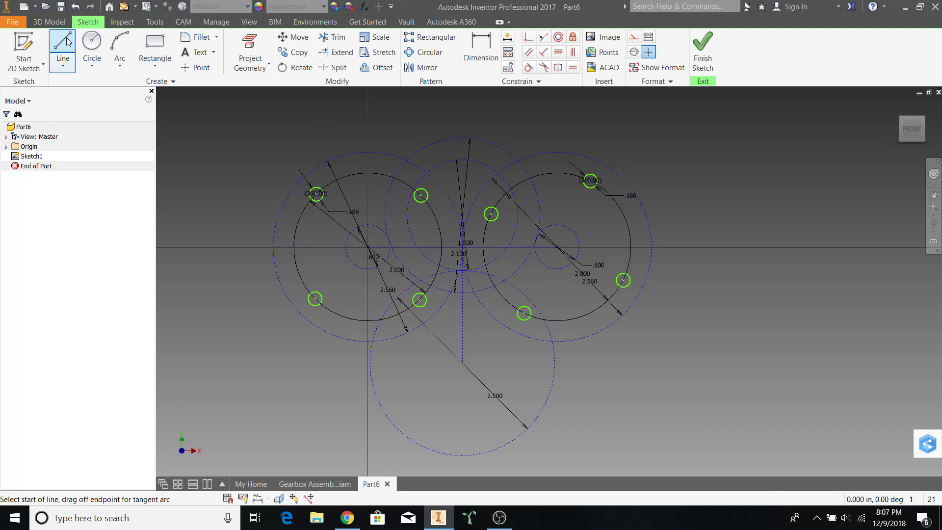
{"action": "key", "text": "Escape"}
{"action": "left_click_drag", "start_coordinate": [316, 191], "coordinate": [300, 216]}
{"action": "left_click", "coordinate": [62, 47]}
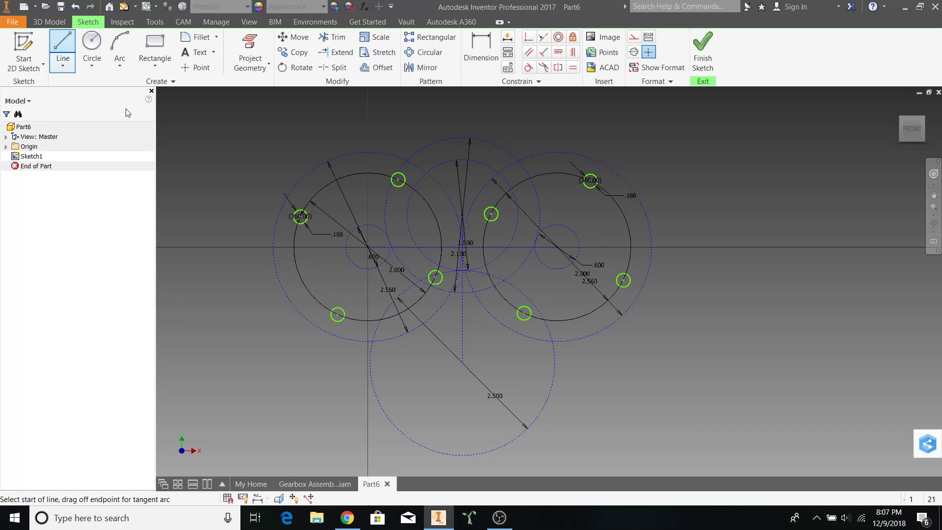
{"action": "left_click", "coordinate": [300, 216]}
{"action": "left_click", "coordinate": [398, 179]}
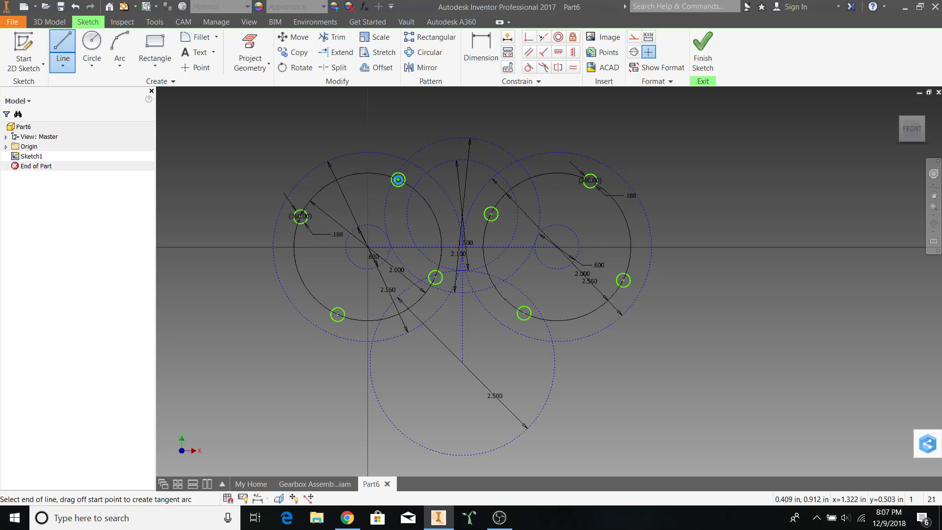
{"action": "key", "text": "Escape"}
{"action": "left_click", "coordinate": [633, 37]}
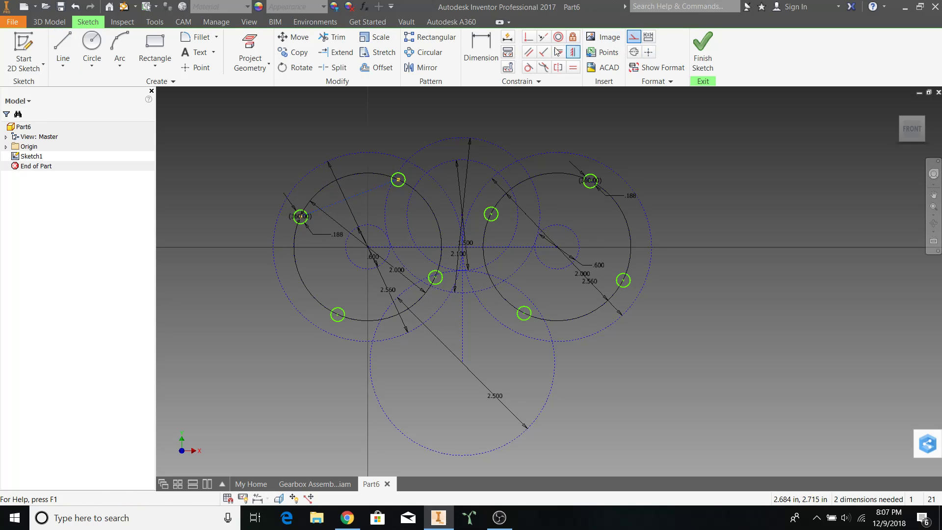
{"action": "key", "text": "Escape"}
- Join the centers of the right motor's two upper mounting holes with a line, make it construction and constrain it horizontal
{"action": "left_click", "coordinate": [63, 46]}
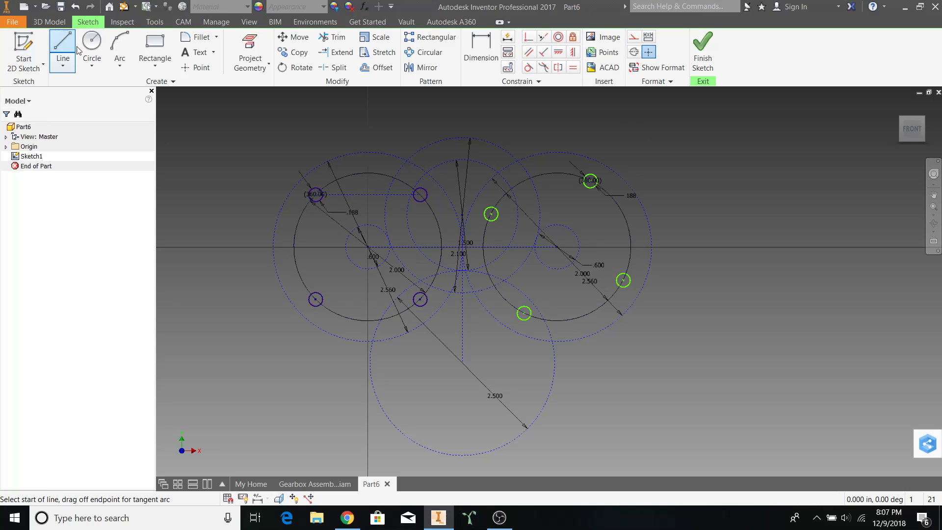
{"action": "left_click", "coordinate": [491, 214]}
{"action": "left_click", "coordinate": [590, 181]}
{"action": "key", "text": "Escape"}
{"action": "left_click", "coordinate": [566, 191]}
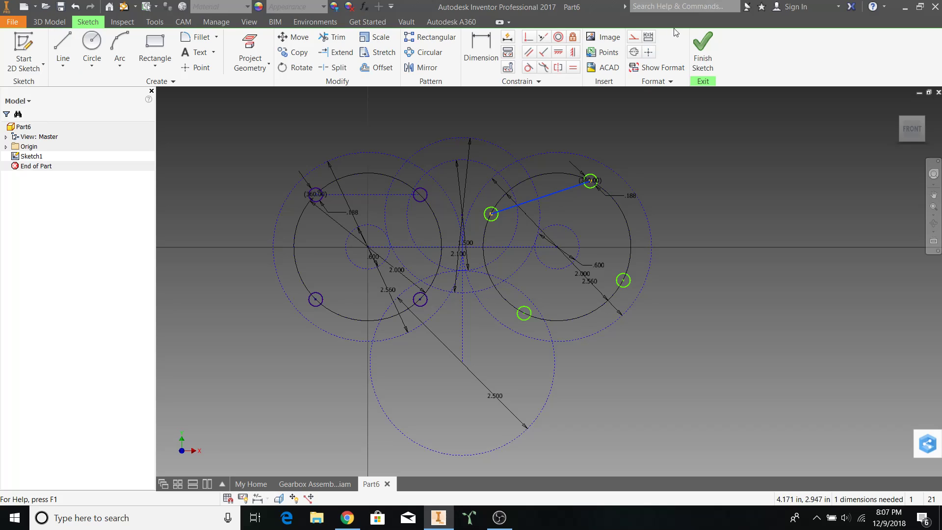
{"action": "left_click", "coordinate": [633, 38]}
{"action": "left_click", "coordinate": [558, 52]}
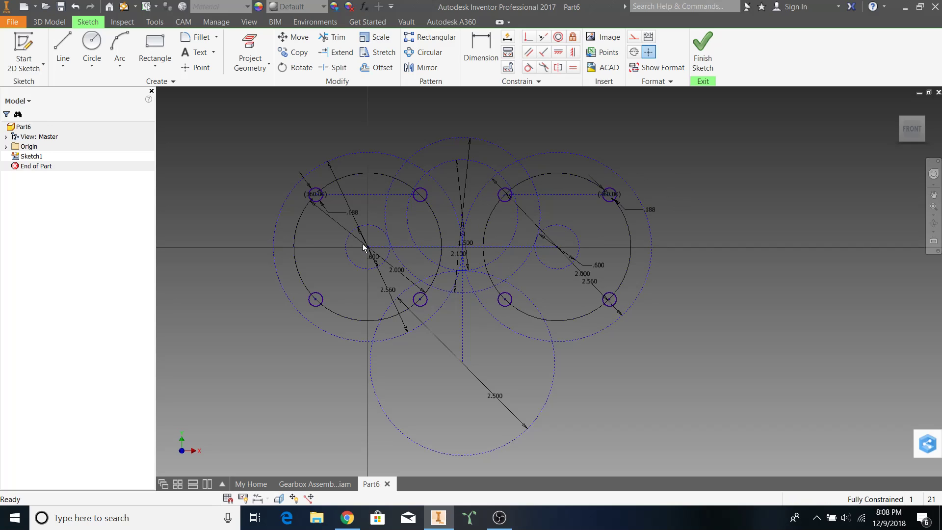
- Switch to the gearbox assembly and examine how the lower NEO motor and its pinion sit against the mounting plate
{"action": "left_click", "coordinate": [336, 483]}
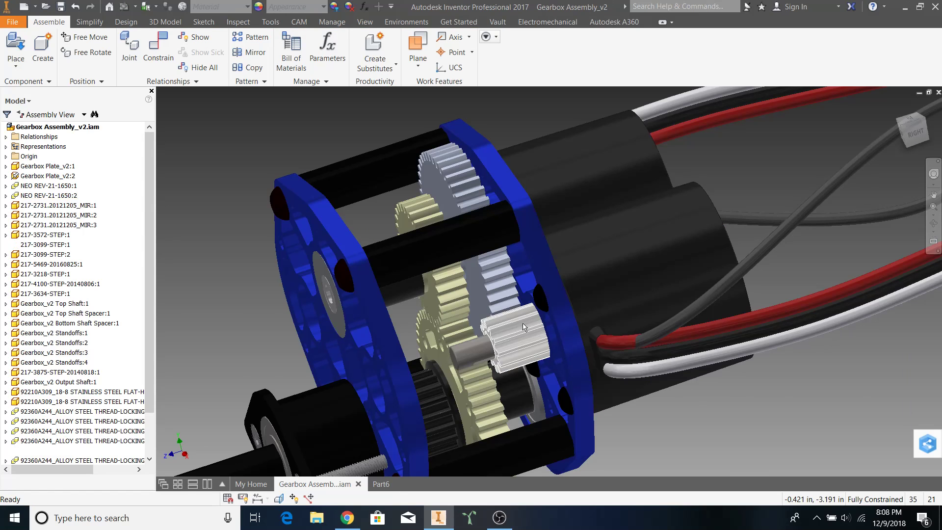
{"action": "left_click", "coordinate": [611, 283]}
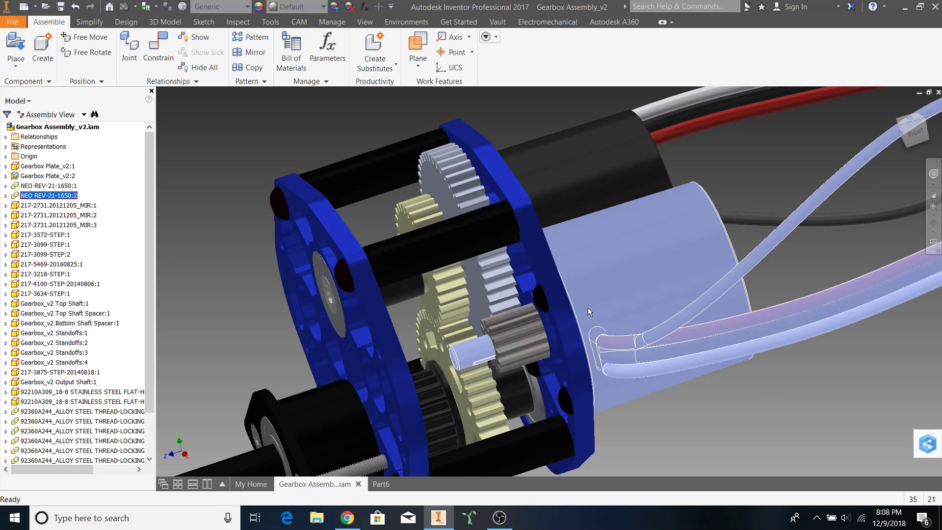
{"action": "middle_click_drag", "start_coordinate": [521, 414], "coordinate": [539, 427], "text": "shift"}
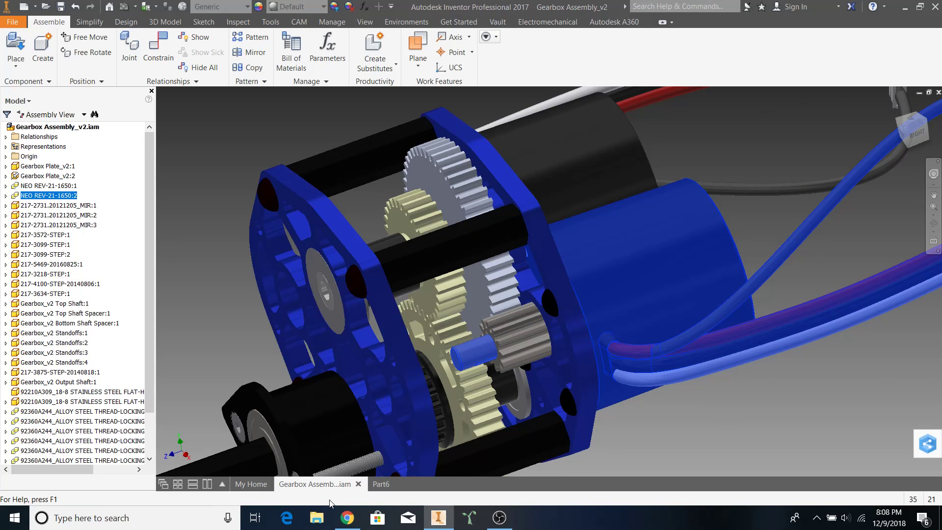
- Check the diameter of the motor's front boss in the CIM Motor drawing in the browser and return to Inventor's Part6 sketch
{"action": "left_click", "coordinate": [346, 519]}
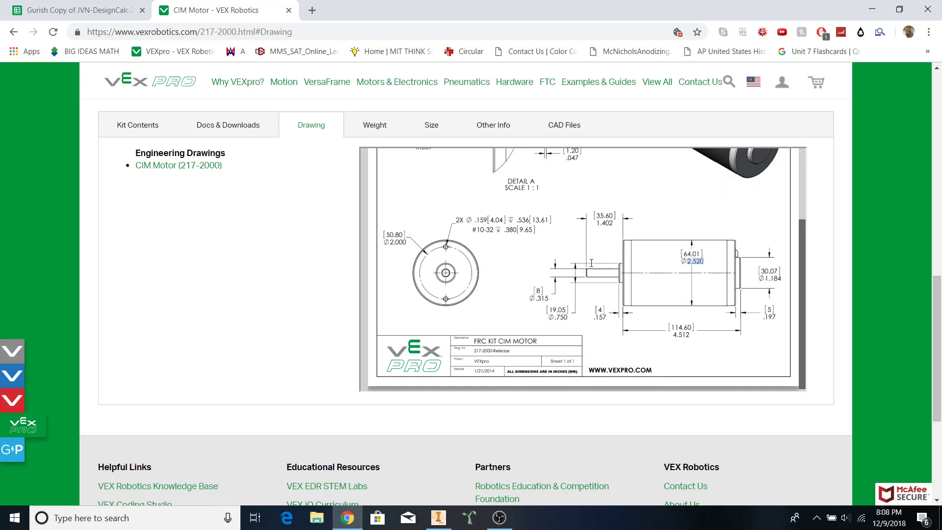
{"action": "scroll", "coordinate": [522, 304], "scroll_direction": "up", "scroll_amount": 2}
{"action": "scroll", "coordinate": [523, 304], "scroll_direction": "down", "scroll_amount": 2}
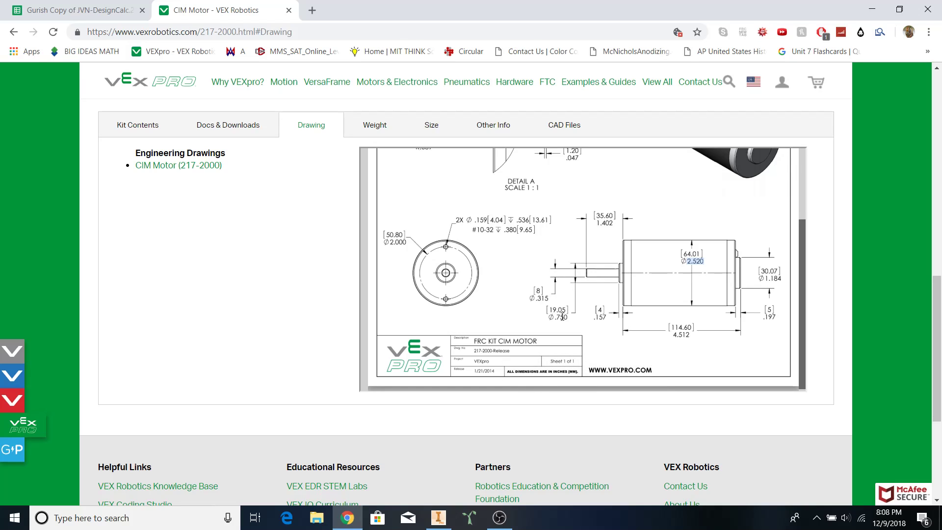
{"action": "left_click", "coordinate": [438, 518]}
{"action": "left_click", "coordinate": [381, 484]}
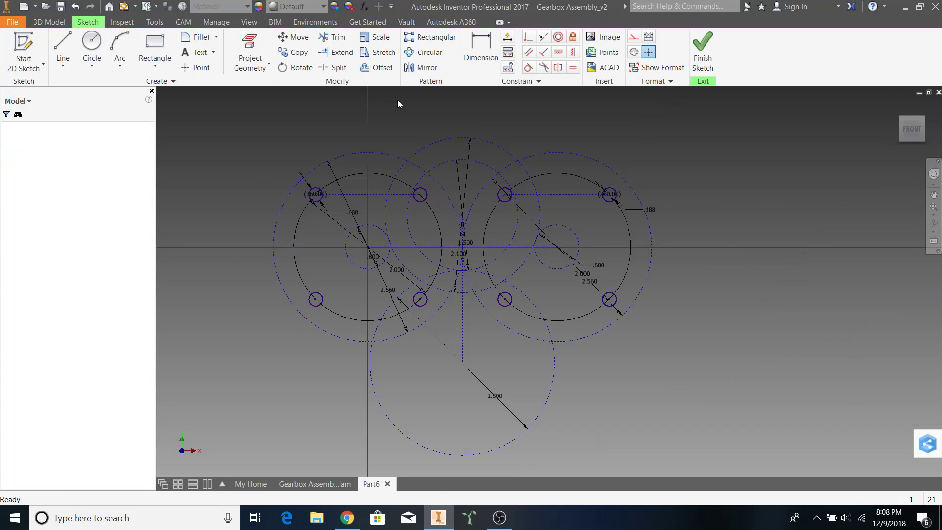
- Draw a 0.76 in diameter boss clearance circle centered on each of the two motor centers
{"action": "left_click", "coordinate": [91, 40]}
{"action": "left_click", "coordinate": [368, 247]}
{"action": "type", "text": "0.76"}
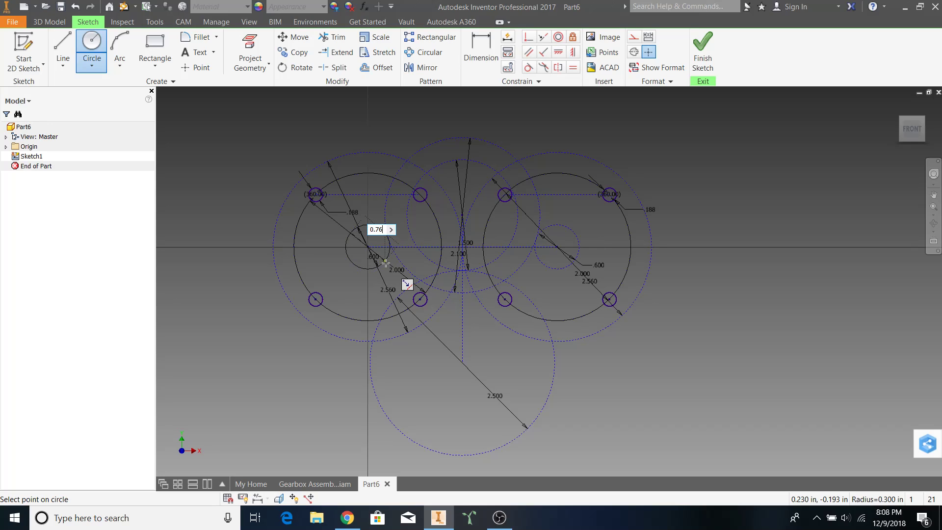
{"action": "key", "text": "Return"}
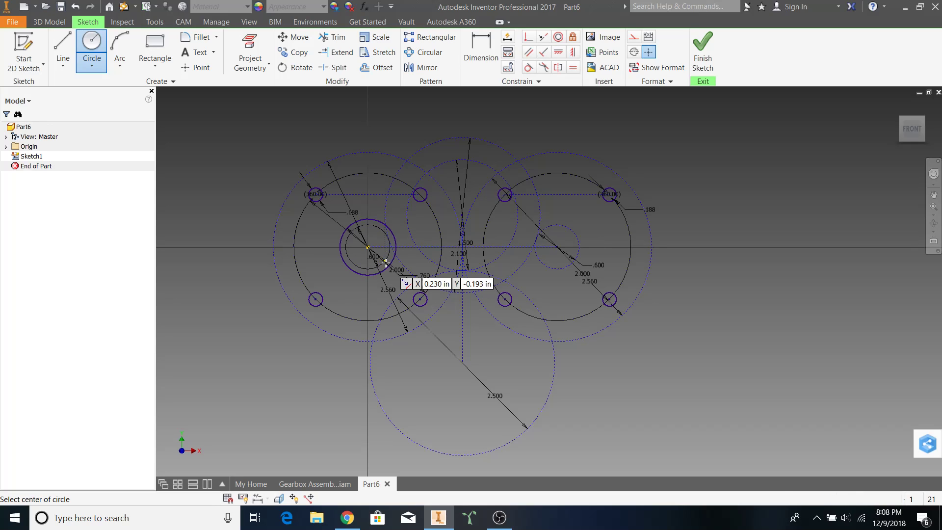
{"action": "left_click", "coordinate": [556, 246]}
{"action": "type", "text": "0.76"}
{"action": "key", "text": "Return"}
{"action": "key", "text": "Escape"}
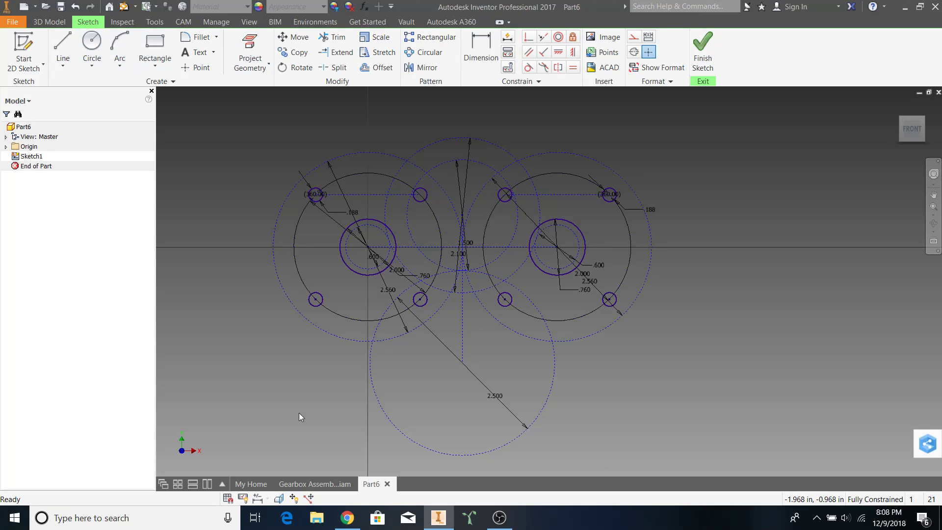
- Draw a 1.125 in diameter circle at the center of the upper middle gear
{"action": "left_click", "coordinate": [93, 36]}
{"action": "left_click", "coordinate": [464, 215]}
{"action": "type", "text": "1.1"}
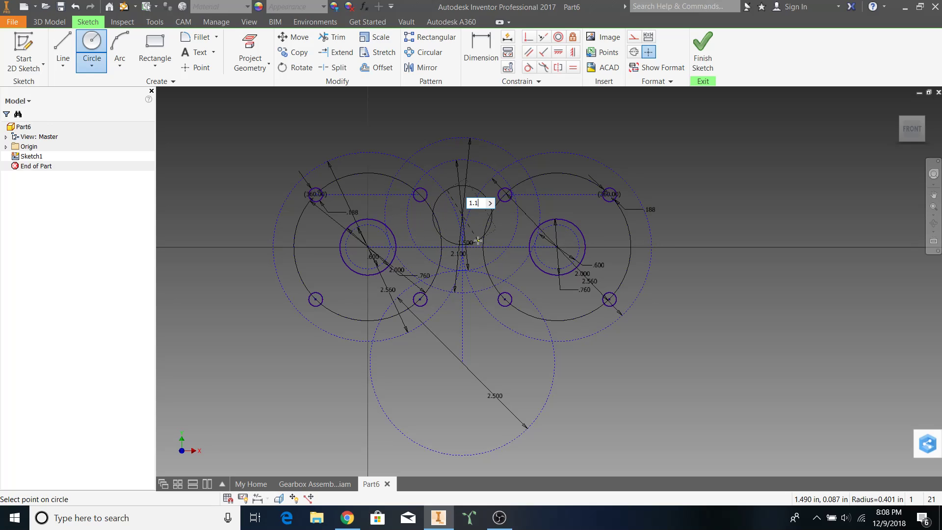
{"action": "type", "text": "25"}
{"action": "key", "text": "Return"}
{"action": "key", "text": "Escape"}
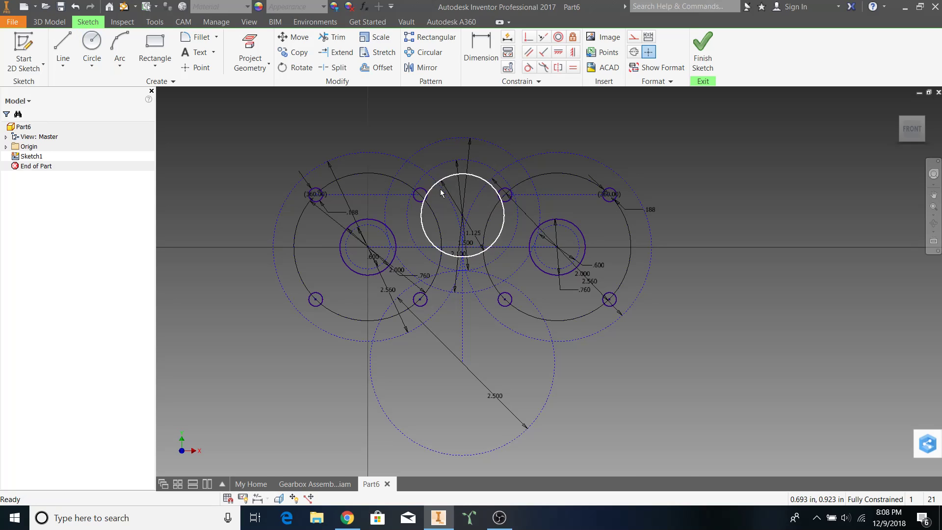
- Examine the clearance between the upper 1.125 in circle and the motors' mounting holes, and the positions of the left motor's diagonal holes
{"action": "scroll", "coordinate": [438, 189], "scroll_direction": "down", "scroll_amount": 3}
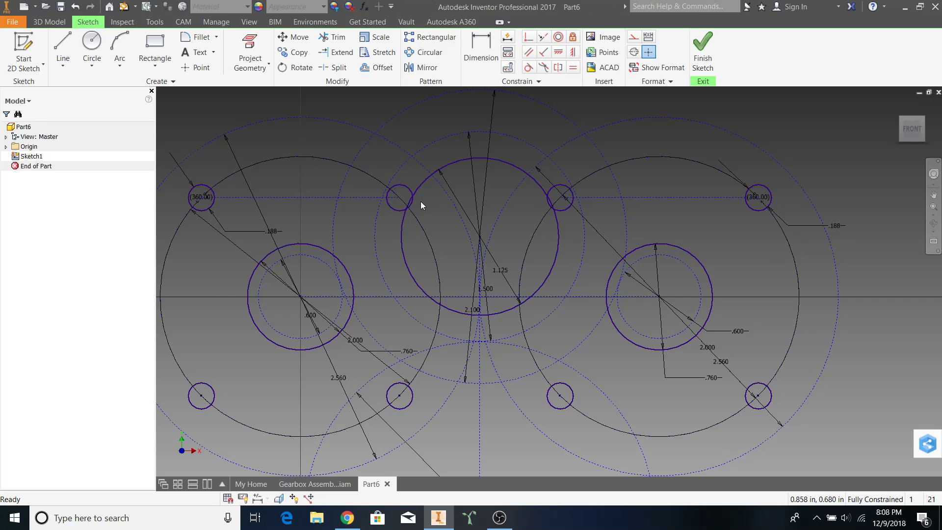
{"action": "left_click", "coordinate": [402, 186]}
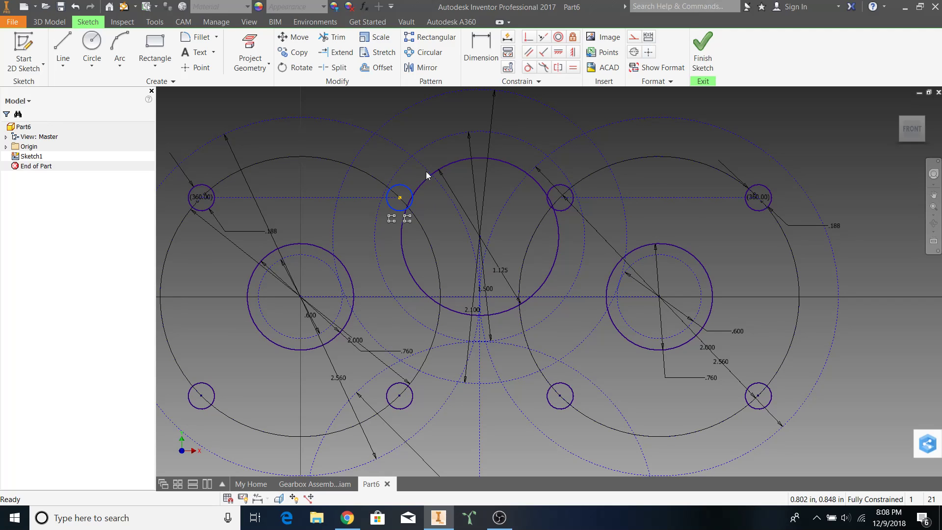
{"action": "left_click", "coordinate": [453, 162]}
{"action": "left_click", "coordinate": [611, 102]}
{"action": "scroll", "coordinate": [439, 221], "scroll_direction": "down", "scroll_amount": 3}
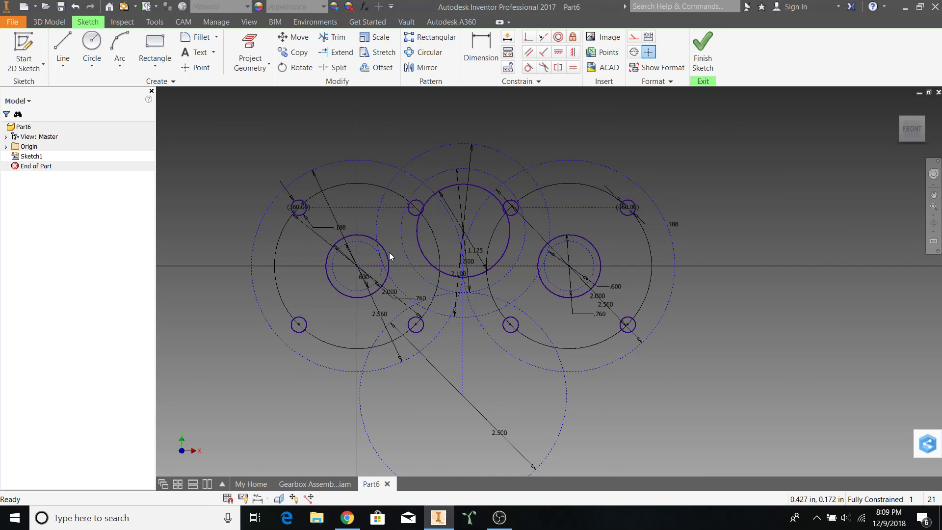
{"action": "left_click", "coordinate": [299, 208]}
{"action": "left_click", "coordinate": [417, 332]}
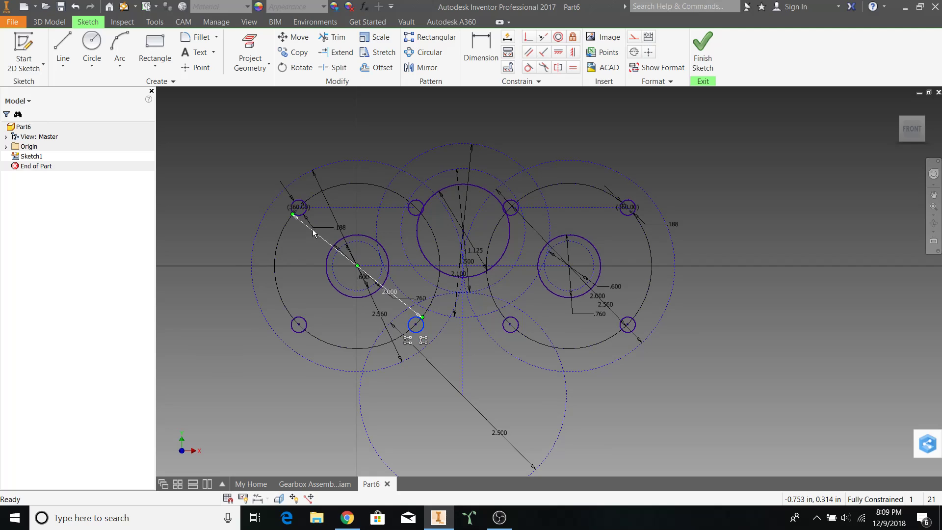
{"action": "left_click", "coordinate": [300, 246]}
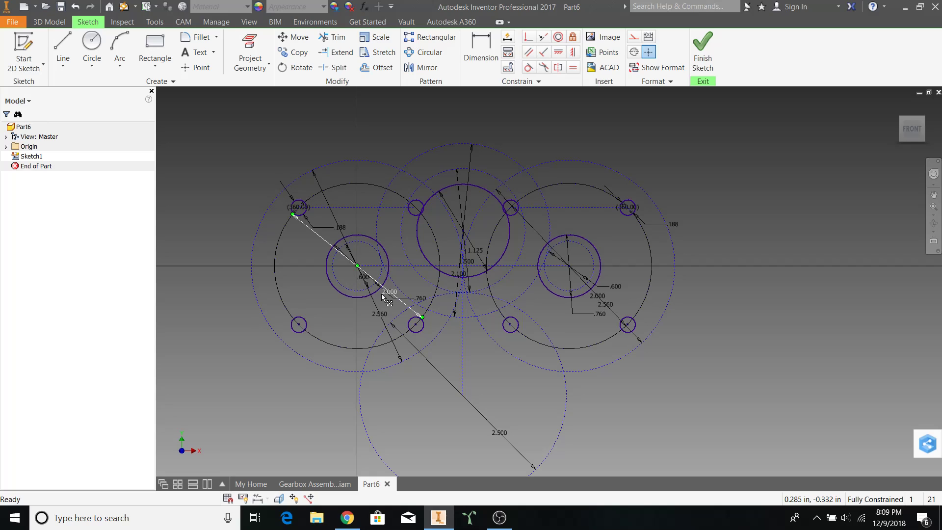
- Delete both motors' circular mounting-hole patterns and the horizontal construction lines joining their upper holes
{"action": "right_click", "coordinate": [311, 200]}
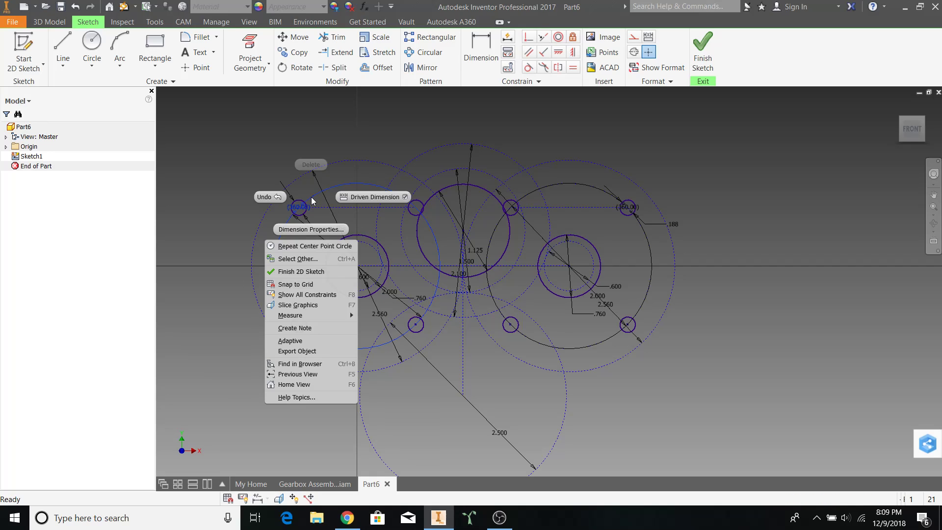
{"action": "left_click", "coordinate": [338, 198]}
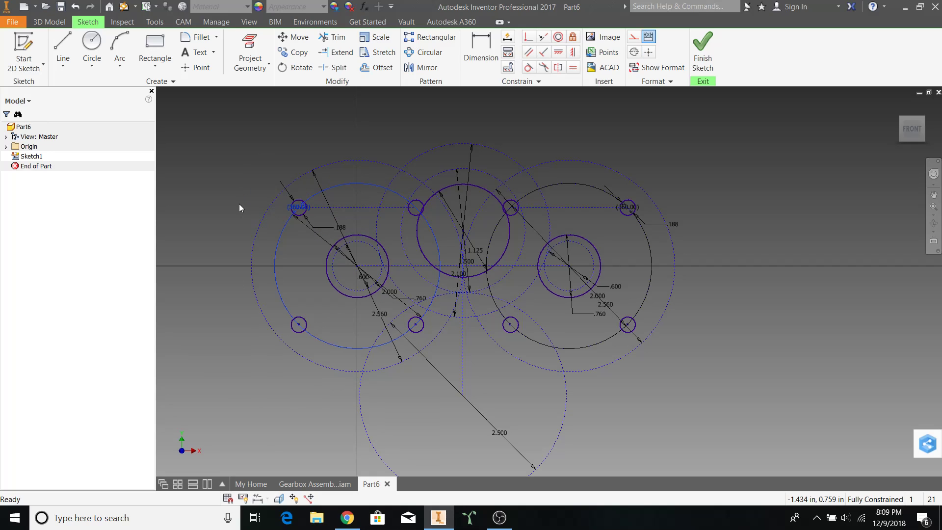
{"action": "right_click", "coordinate": [413, 214]}
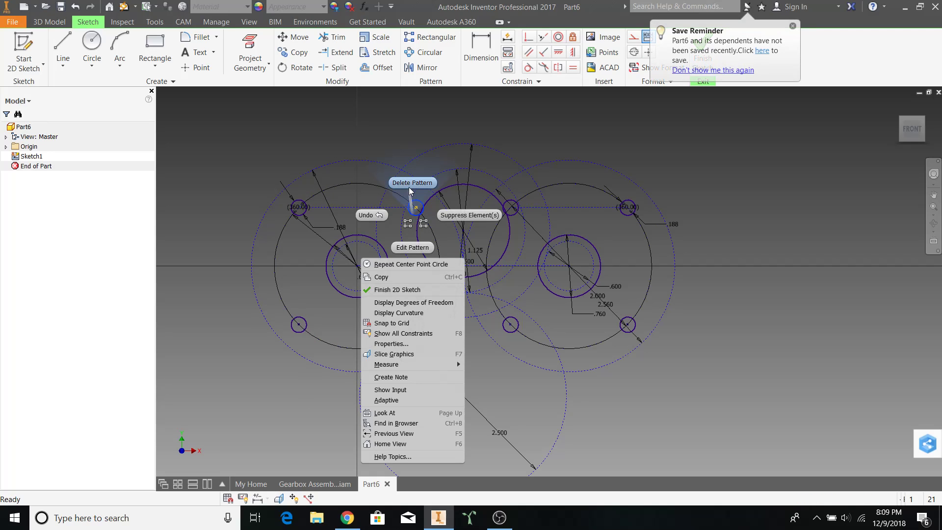
{"action": "left_click", "coordinate": [409, 187]}
{"action": "left_click", "coordinate": [346, 206]}
{"action": "key", "text": "Delete"}
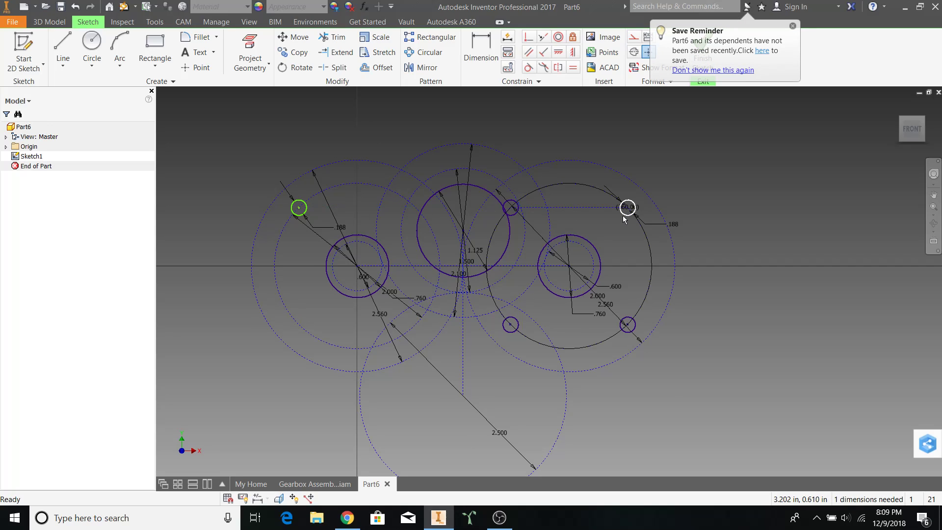
{"action": "right_click", "coordinate": [623, 219]}
{"action": "left_click", "coordinate": [624, 183]}
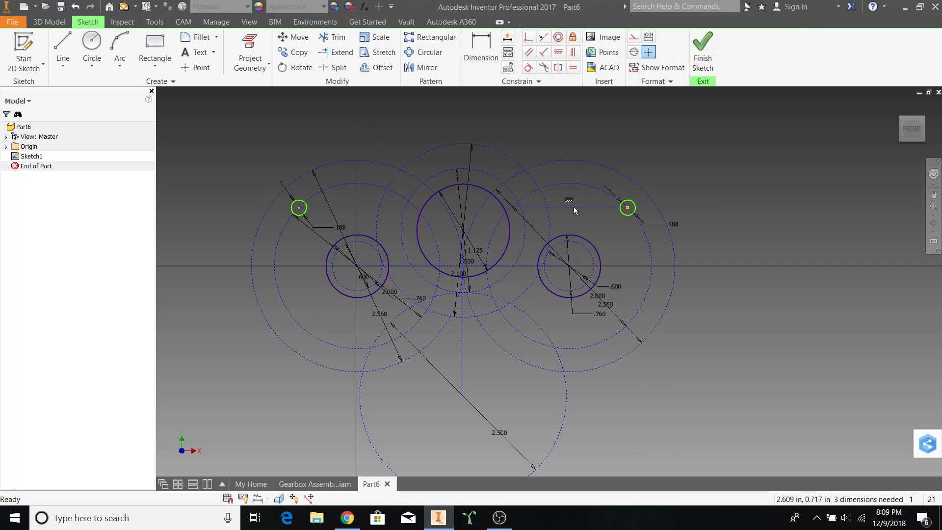
- Move the left motor's mounting hole near the top of its bolt circle and circular-pattern it as 2 instances over 360 degrees
{"action": "left_click_drag", "start_coordinate": [300, 210], "coordinate": [367, 183]}
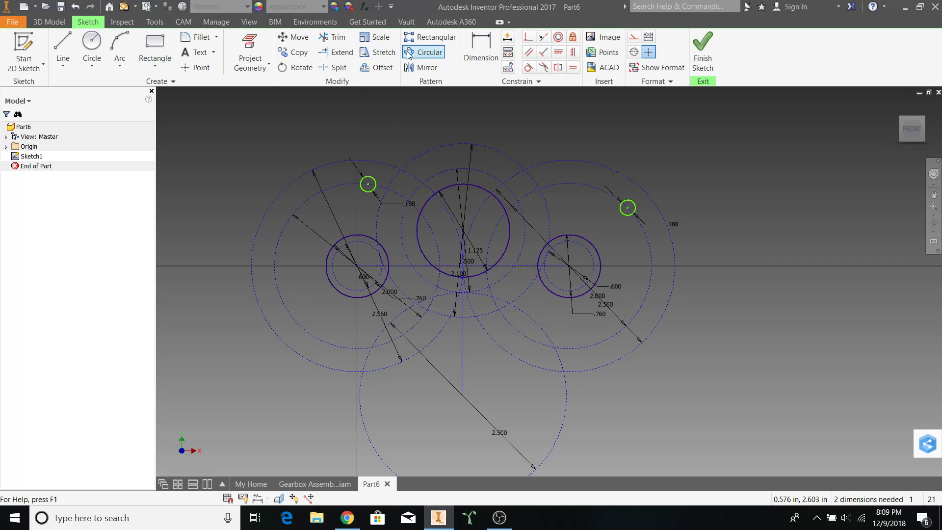
{"action": "left_click", "coordinate": [422, 57]}
{"action": "left_click", "coordinate": [368, 184]}
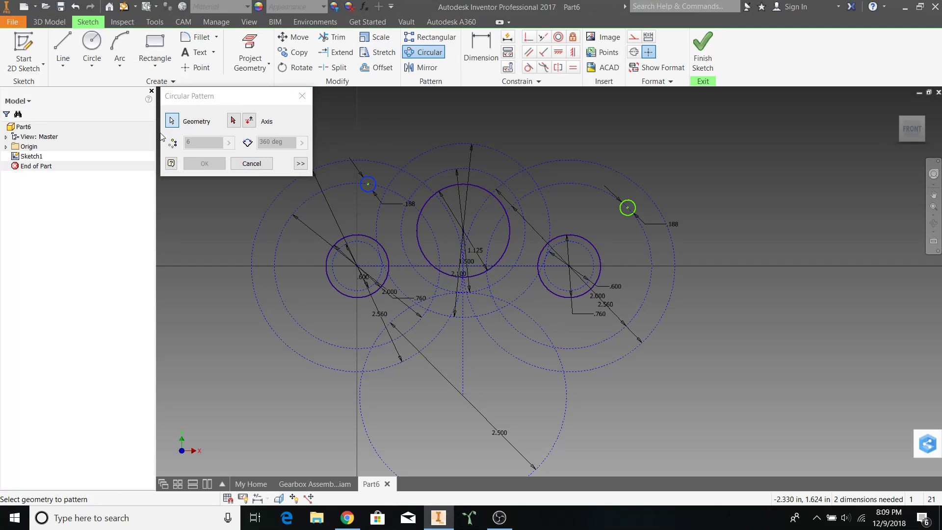
{"action": "left_click", "coordinate": [234, 120]}
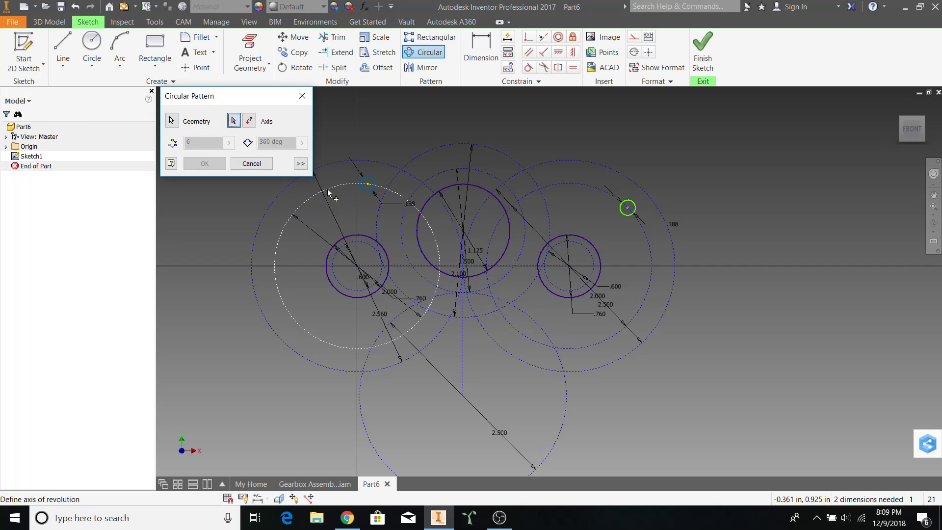
{"action": "left_click", "coordinate": [329, 190]}
{"action": "double_click", "coordinate": [221, 143]}
{"action": "type", "text": "3"}
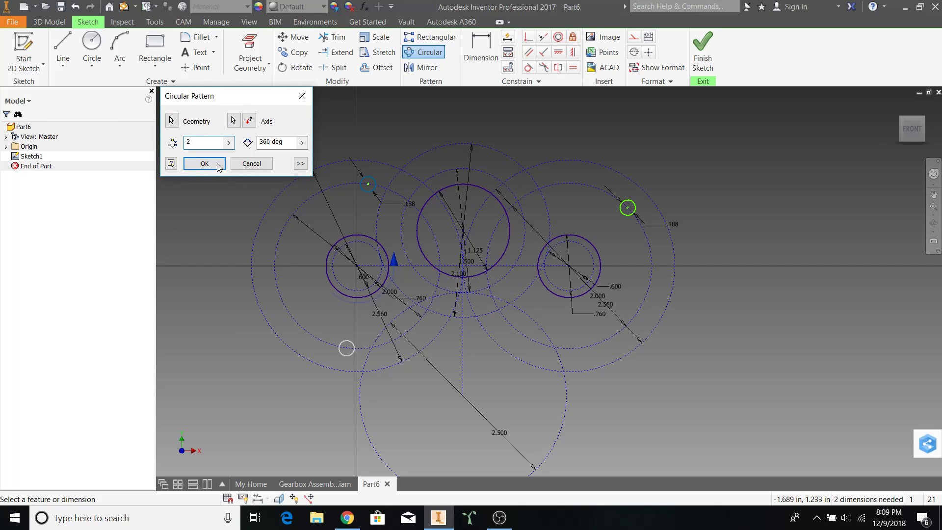
{"action": "left_click", "coordinate": [216, 163]}
- Circular-pattern the right motor's mounting hole as 2 instances over 360 degrees and rotate the pair to a nearly vertical orientation
{"action": "left_click", "coordinate": [422, 52]}
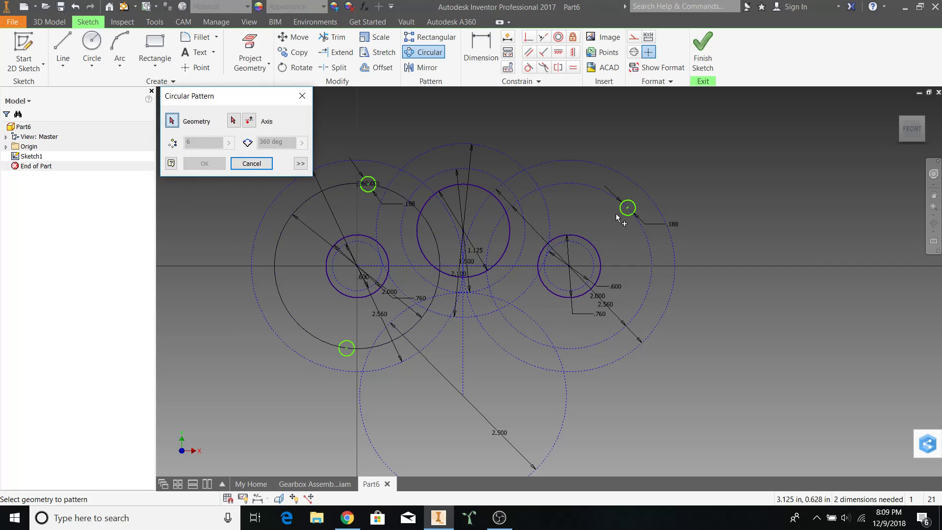
{"action": "left_click", "coordinate": [626, 215]}
{"action": "left_click", "coordinate": [233, 120]}
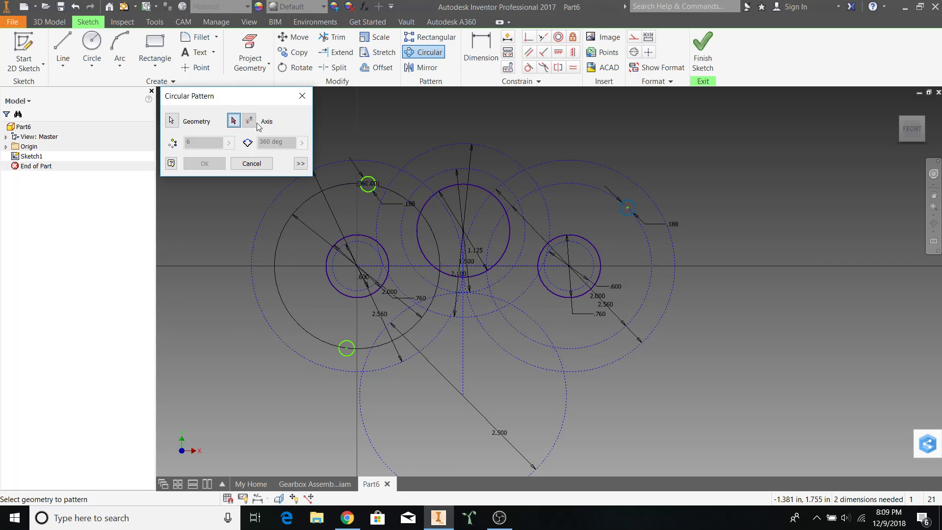
{"action": "left_click", "coordinate": [544, 189]}
{"action": "double_click", "coordinate": [204, 142]}
{"action": "type", "text": "2"}
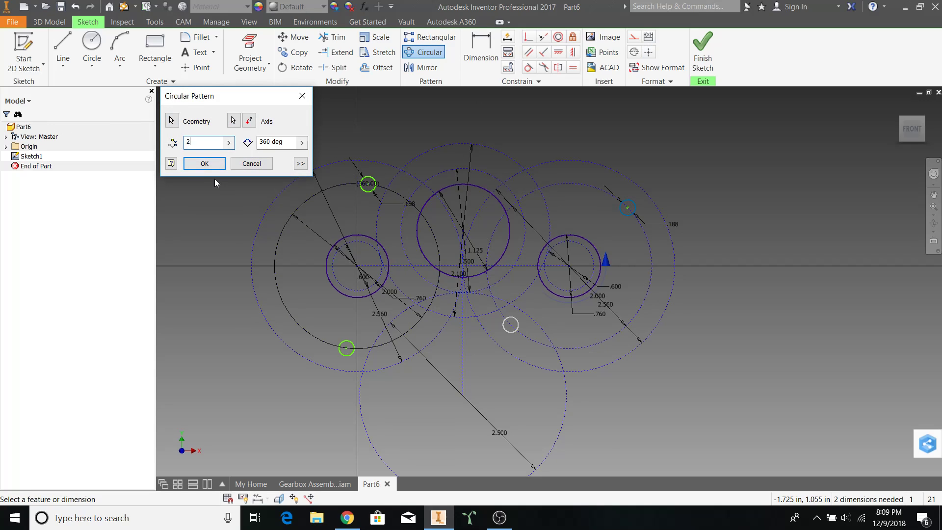
{"action": "left_click", "coordinate": [211, 167]}
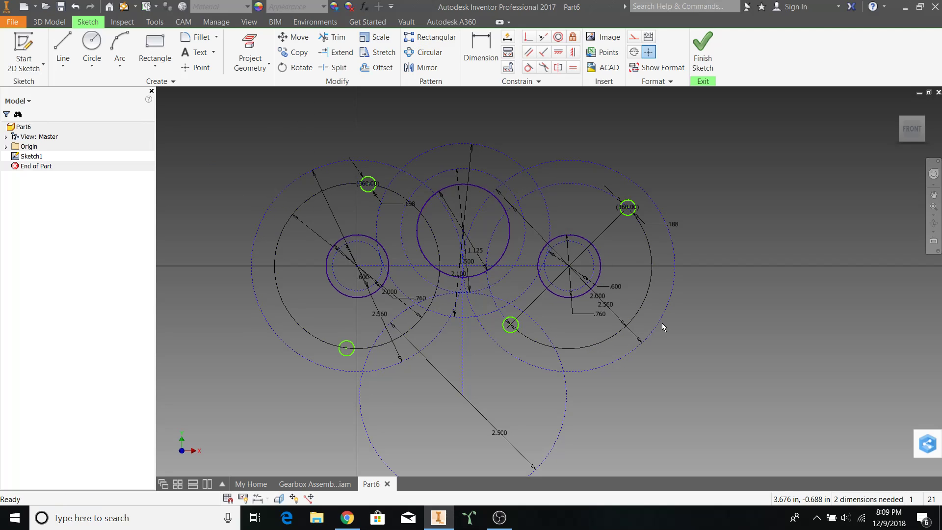
{"action": "left_click_drag", "start_coordinate": [512, 325], "coordinate": [566, 352]}
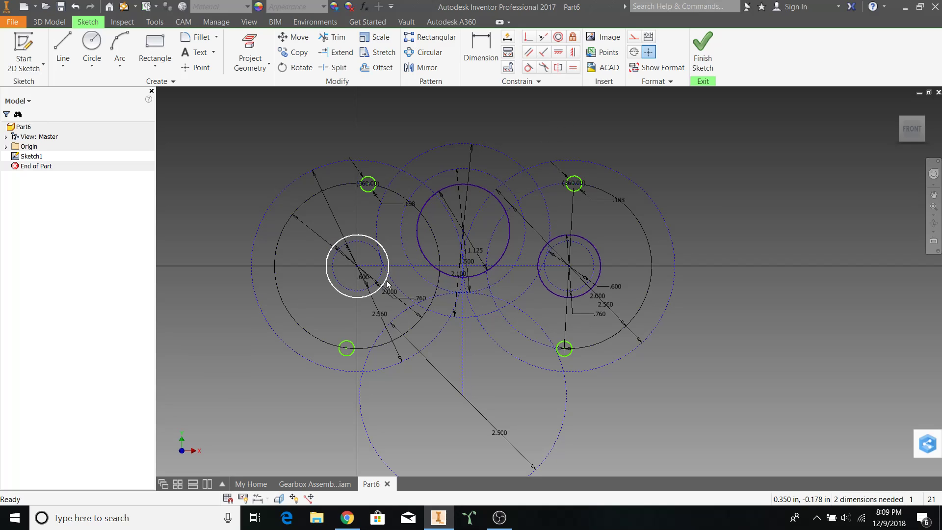
- Draw a 1.125 in diameter circle at the center of the lower 2.500 in gear circle
{"action": "middle_click_drag", "start_coordinate": [543, 402], "coordinate": [521, 330]}
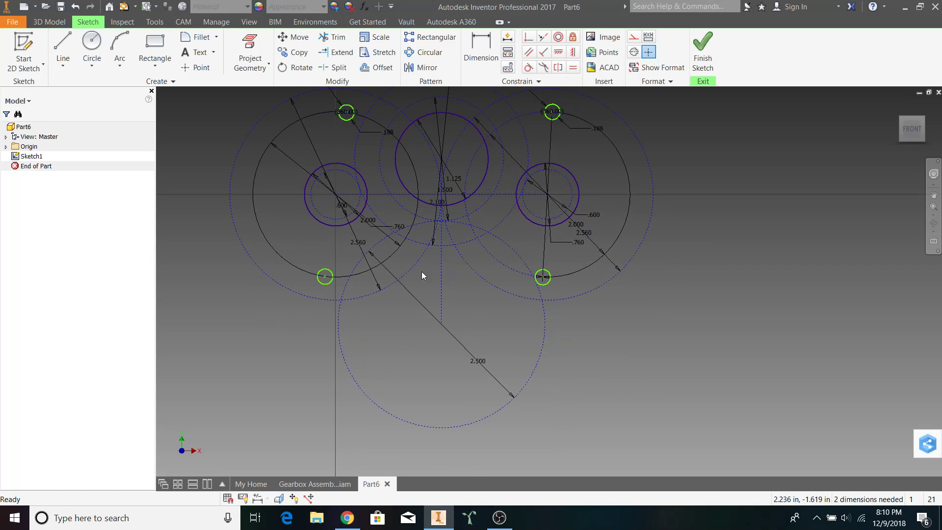
{"action": "left_click", "coordinate": [93, 42]}
{"action": "left_click", "coordinate": [442, 323]}
{"action": "type", "text": "1"}
{"action": "key", "text": "Return"}
{"action": "scroll", "coordinate": [476, 338], "scroll_direction": "down", "scroll_amount": 2}
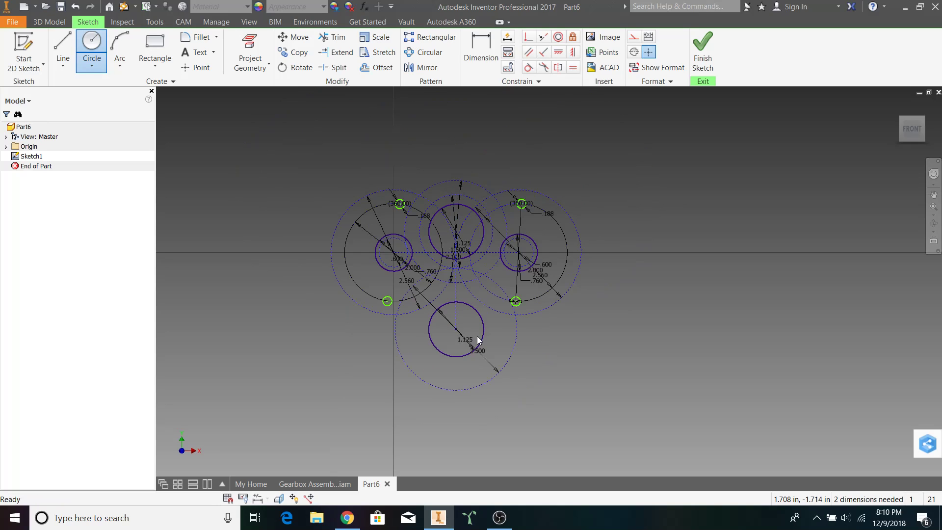
{"action": "key", "text": "Escape"}
- Draw a 1.875 in diameter bolt circle centered on the lower gear and make it construction geometry
{"action": "scroll", "coordinate": [455, 297], "scroll_direction": "up", "scroll_amount": 3}
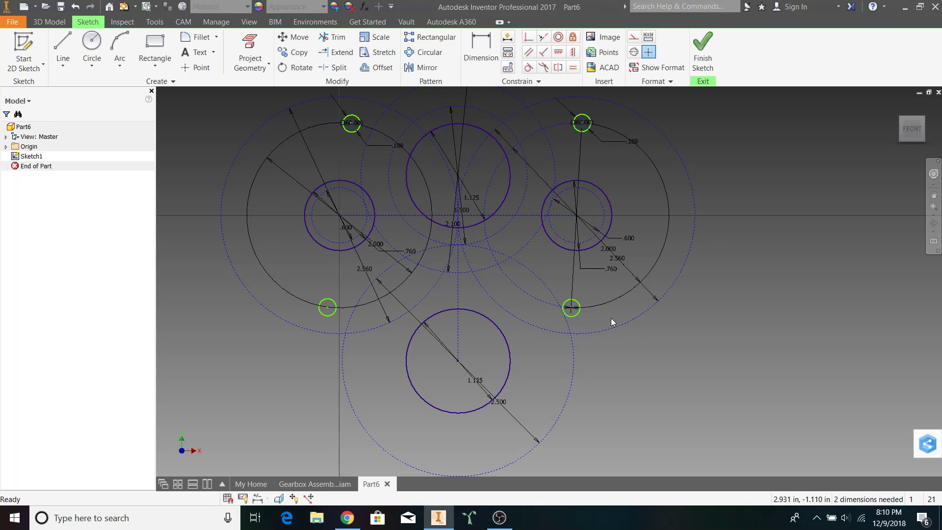
{"action": "key", "text": "c"}
{"action": "left_click", "coordinate": [457, 360]}
{"action": "type", "text": "1.875"}
{"action": "key", "text": "Return"}
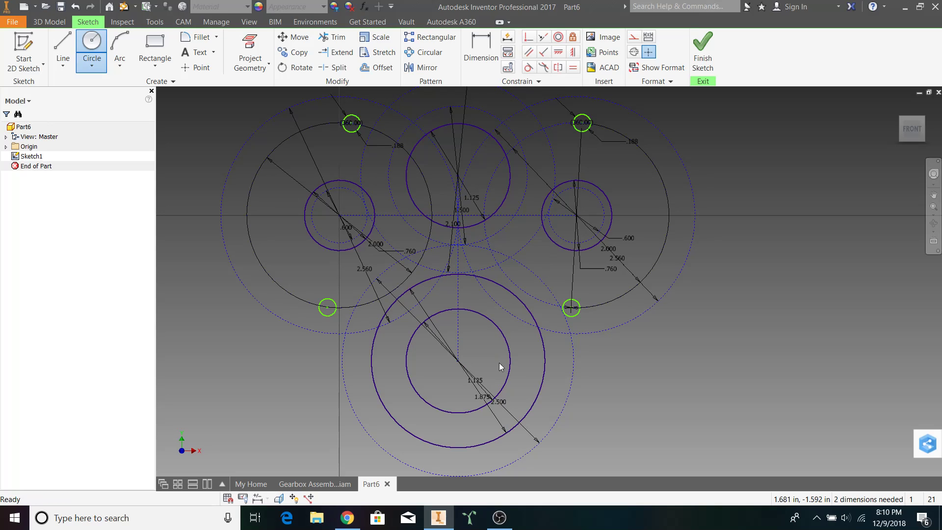
{"action": "key", "text": "Escape"}
{"action": "left_click", "coordinate": [545, 376]}
{"action": "left_click", "coordinate": [633, 37]}
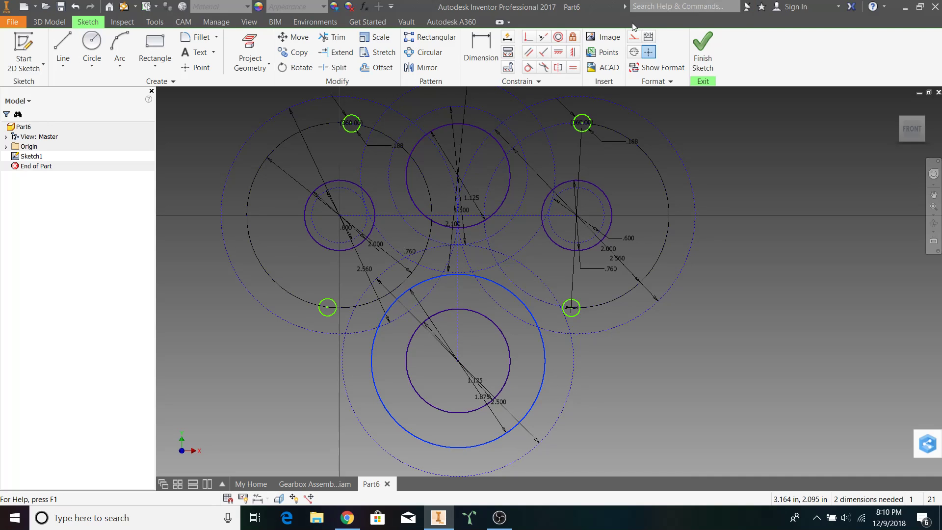
- Draw a 3/16 in diameter hole at the leftmost point of the lower gear's 1.875 in bolt circle
{"action": "left_click", "coordinate": [92, 41]}
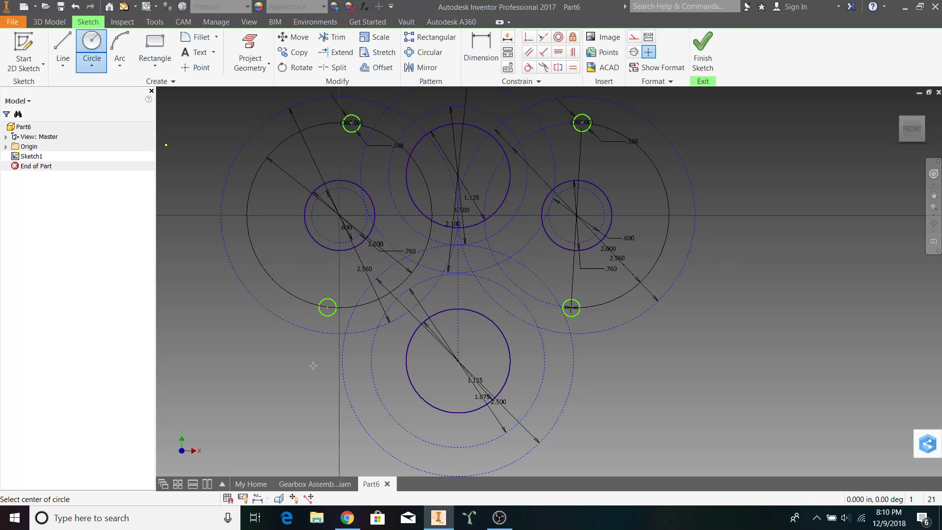
{"action": "left_click", "coordinate": [458, 360]}
{"action": "left_click", "coordinate": [371, 361]}
{"action": "type", "text": "3/16"}
{"action": "key", "text": "Return"}
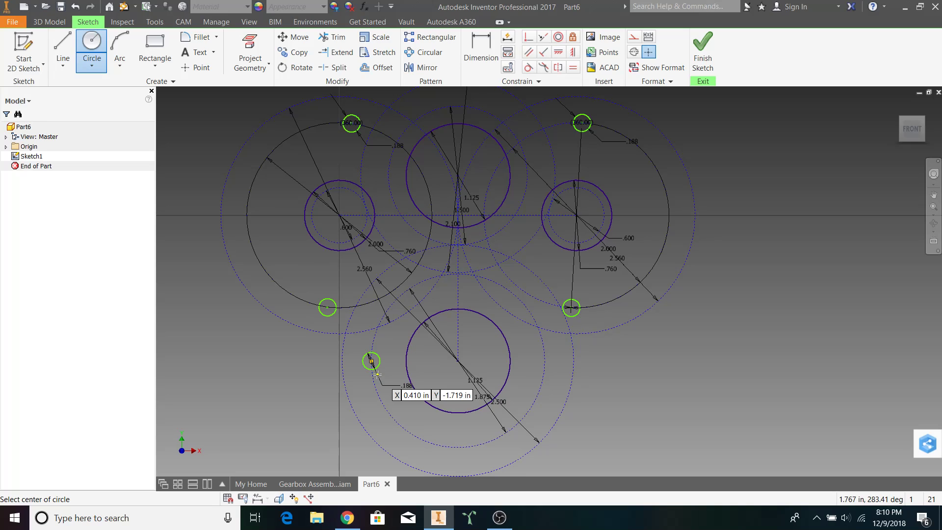
{"action": "key", "text": "Escape"}
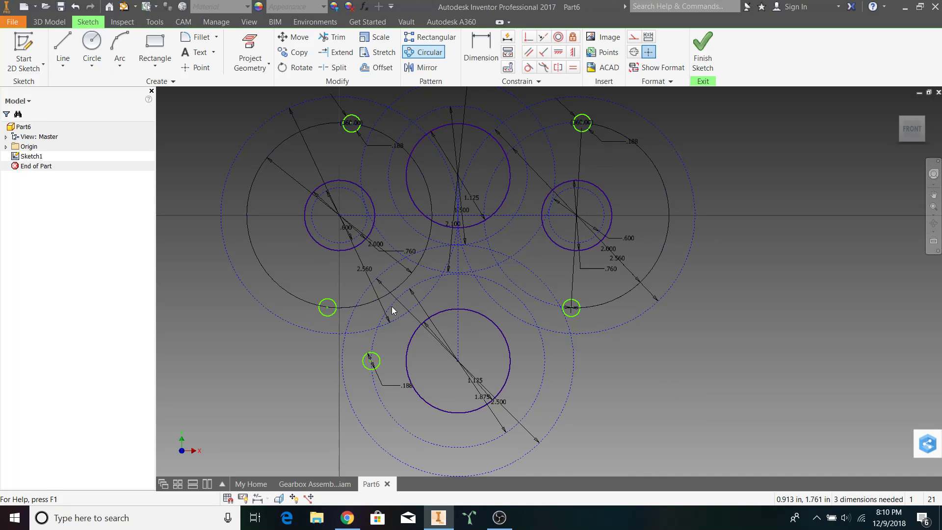
- Circular-pattern the 3/16 in hole as 2 instances over 360 degrees around the lower gear's center
{"action": "left_click", "coordinate": [424, 52]}
{"action": "left_click", "coordinate": [376, 354]}
{"action": "left_click", "coordinate": [234, 120]}
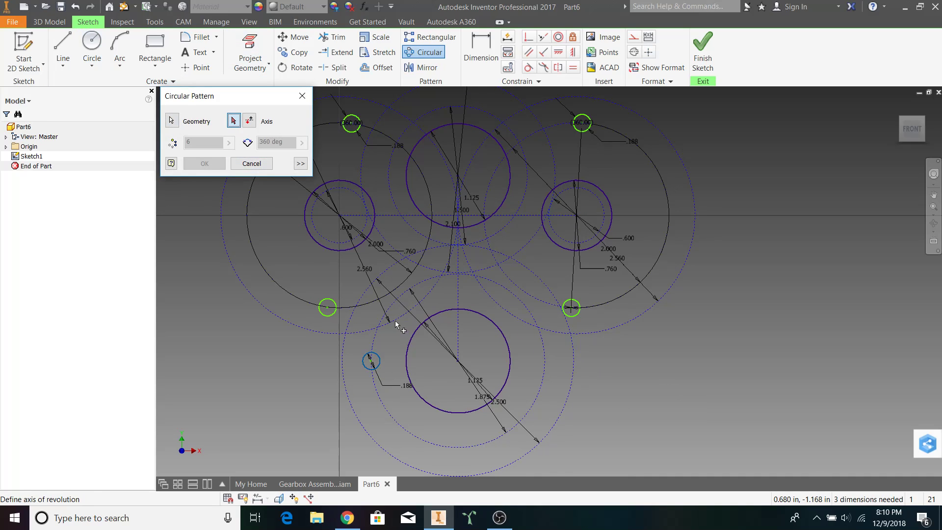
{"action": "left_click", "coordinate": [458, 361]}
{"action": "double_click", "coordinate": [196, 142]}
{"action": "type", "text": "2"}
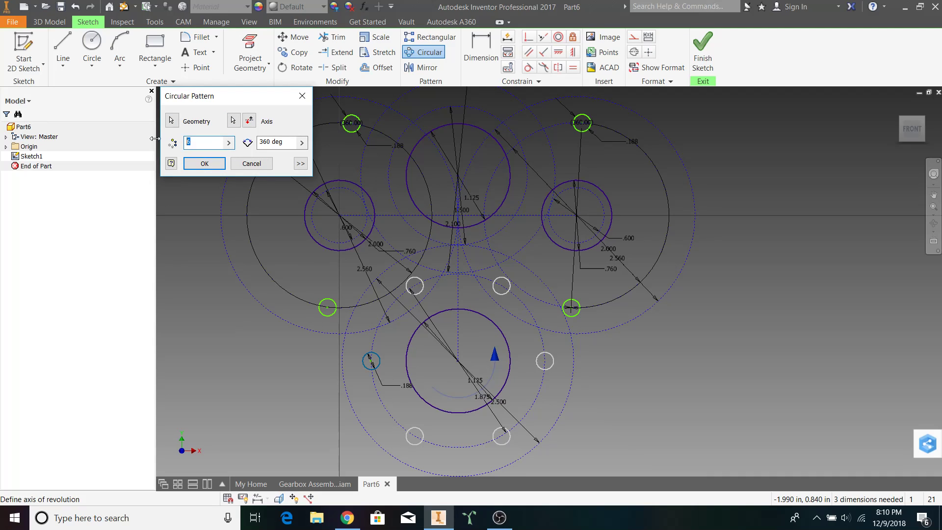
{"action": "left_click", "coordinate": [210, 164]}
- Connect the centers of the lower gear's two 3/16 in holes with a horizontal construction line
{"action": "key", "text": "c"}
{"action": "key", "text": "l"}
{"action": "left_click", "coordinate": [371, 360]}
{"action": "left_click", "coordinate": [544, 360]}
{"action": "key", "text": "Escape"}
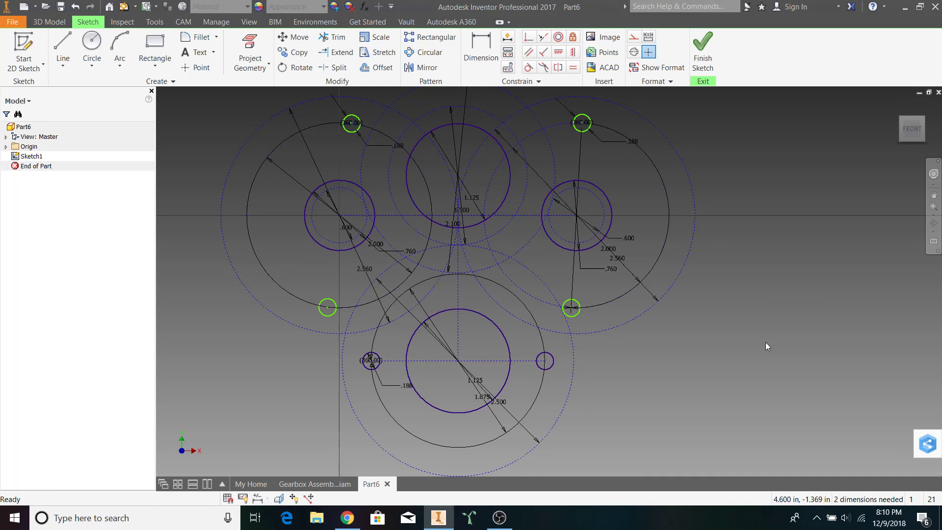
- Examine the output bearing housing and the standoffs between the side plates in the gearbox assembly, and return to the Part6 sketch
{"action": "left_click", "coordinate": [338, 484]}
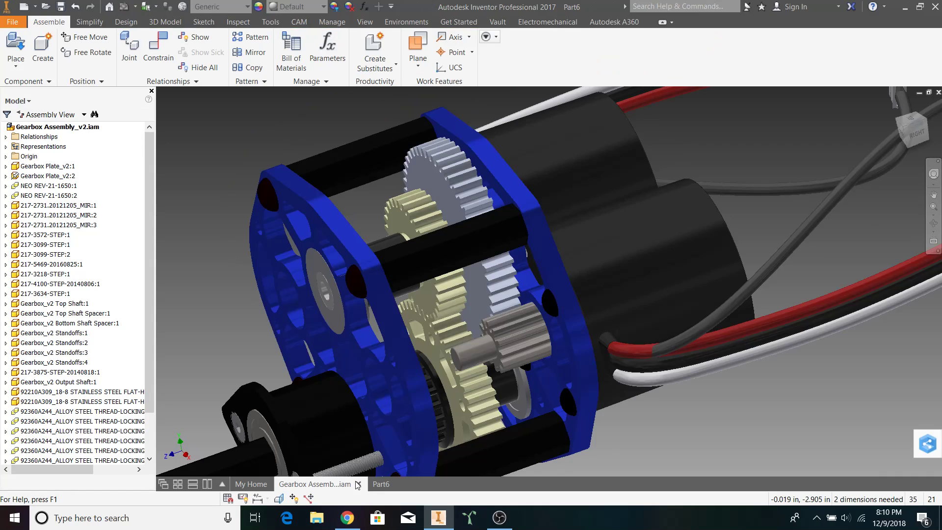
{"action": "middle_click_drag", "start_coordinate": [313, 402], "coordinate": [480, 304]}
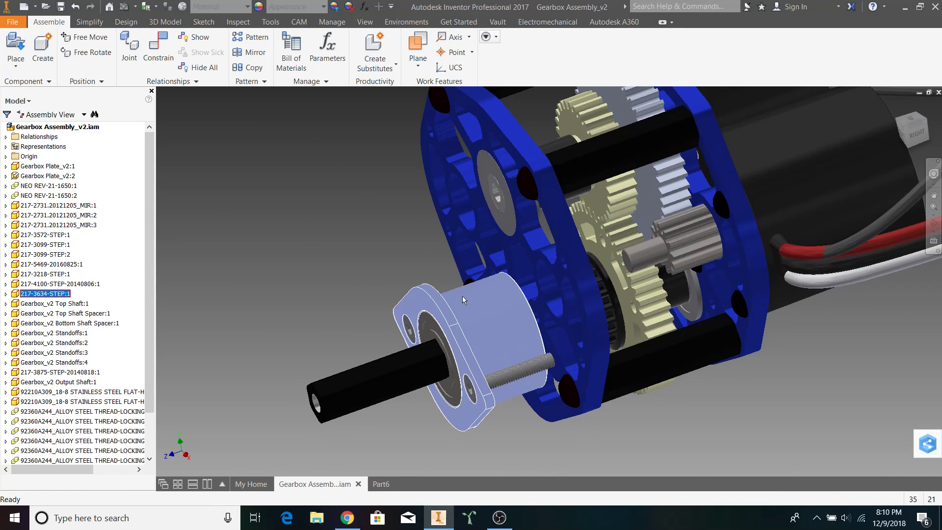
{"action": "middle_click_drag", "start_coordinate": [401, 269], "coordinate": [438, 307], "text": "shift"}
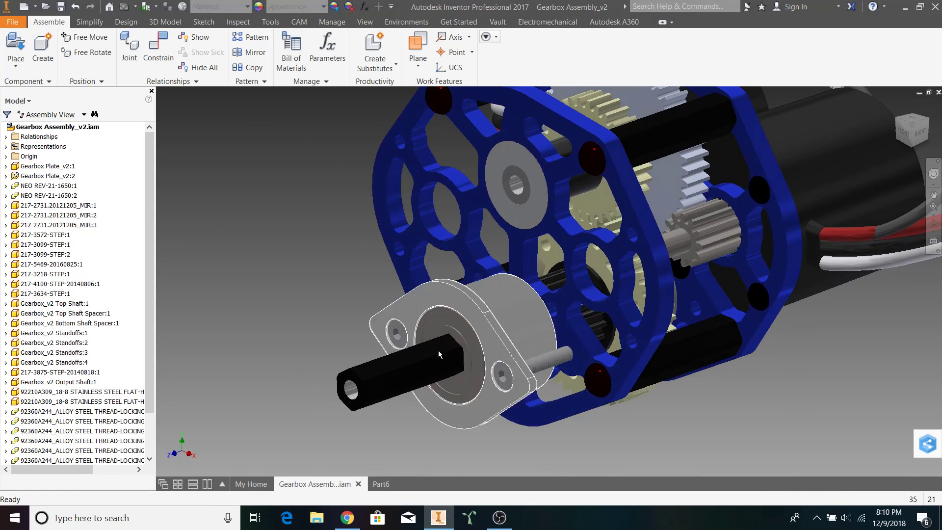
{"action": "left_click", "coordinate": [380, 484]}
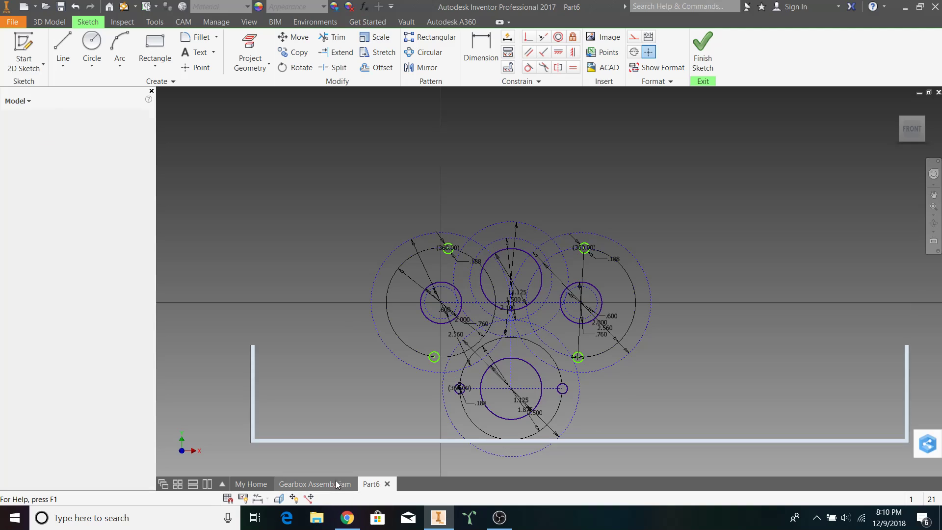
{"action": "left_click", "coordinate": [315, 484]}
{"action": "middle_click_drag", "start_coordinate": [555, 206], "coordinate": [484, 297]}
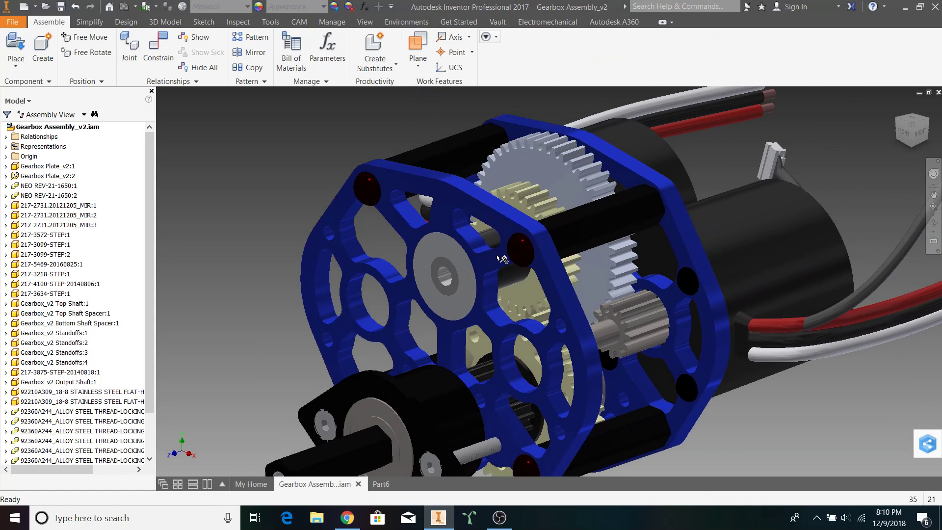
{"action": "left_click", "coordinate": [677, 239]}
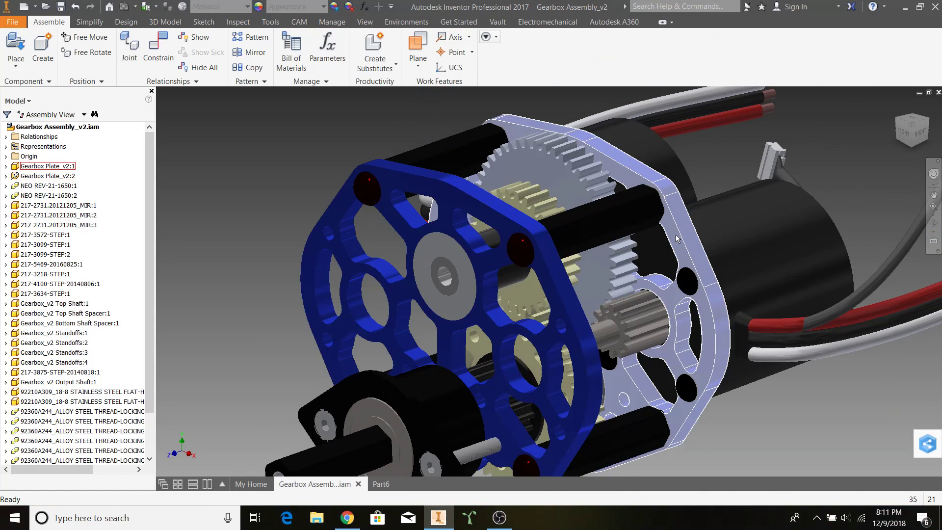
{"action": "left_click", "coordinate": [656, 206]}
{"action": "left_click", "coordinate": [647, 210]}
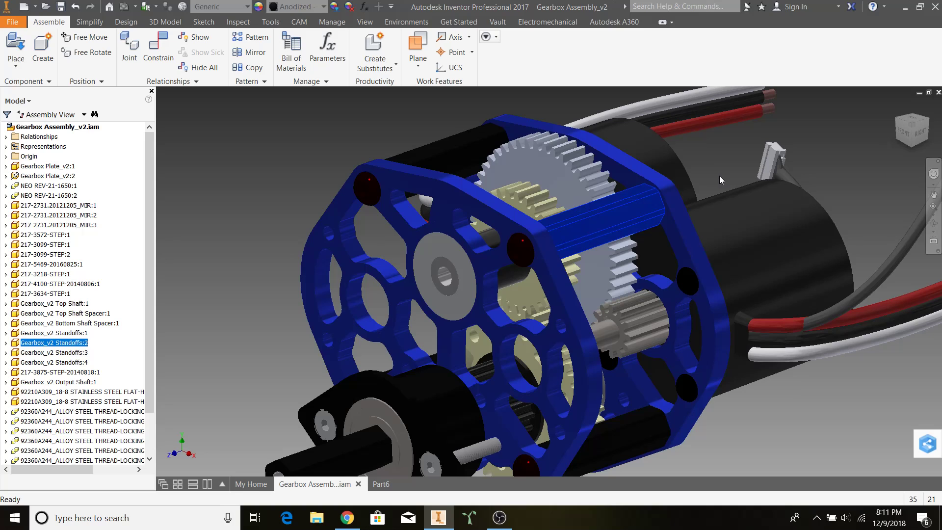
{"action": "left_click", "coordinate": [387, 484]}
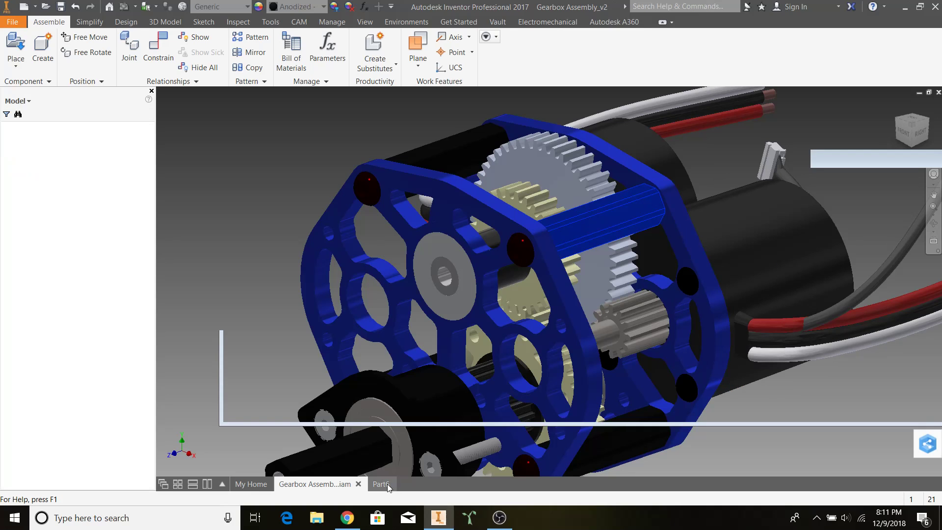
- Draw a 0.25 in diameter circle and position it just above the gap between the left and middle gear layouts
{"action": "scroll", "coordinate": [369, 268], "scroll_direction": "up", "scroll_amount": 2}
{"action": "mouse_move", "coordinate": [591, 222]}
{"action": "middle_mouse_down"}
{"action": "mouse_move", "coordinate": [495, 282]}
{"action": "mouse_move", "coordinate": [515, 243]}
{"action": "middle_mouse_up"}
{"action": "scroll", "coordinate": [501, 278], "scroll_direction": "up", "scroll_amount": 2}
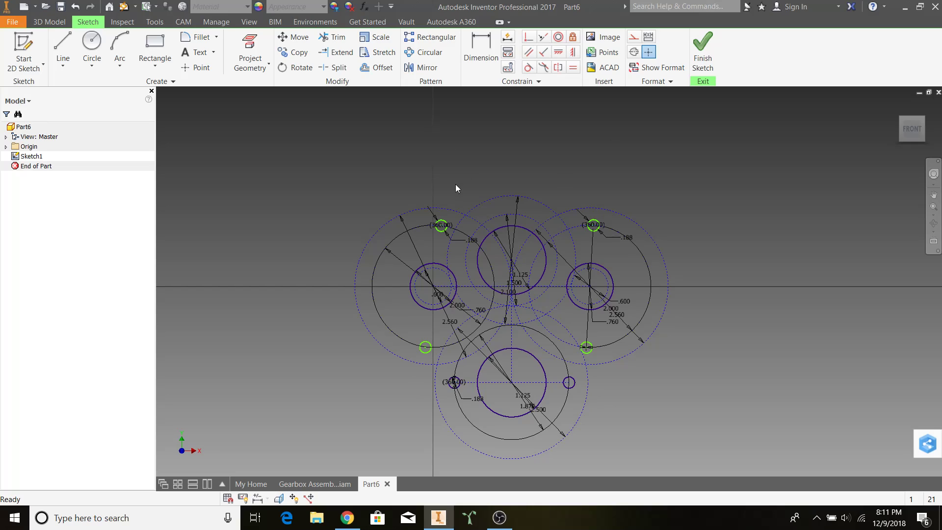
{"action": "left_click", "coordinate": [86, 46]}
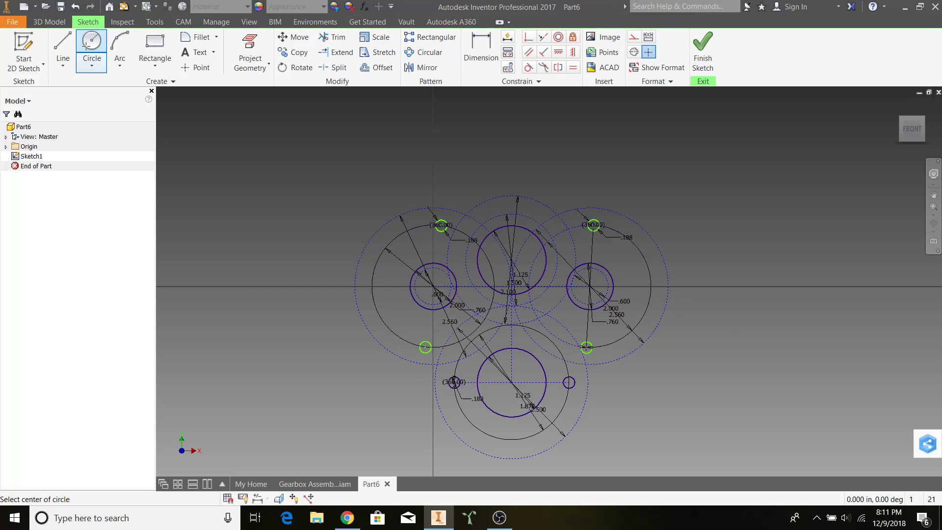
{"action": "scroll", "coordinate": [448, 179], "scroll_direction": "up", "scroll_amount": 3}
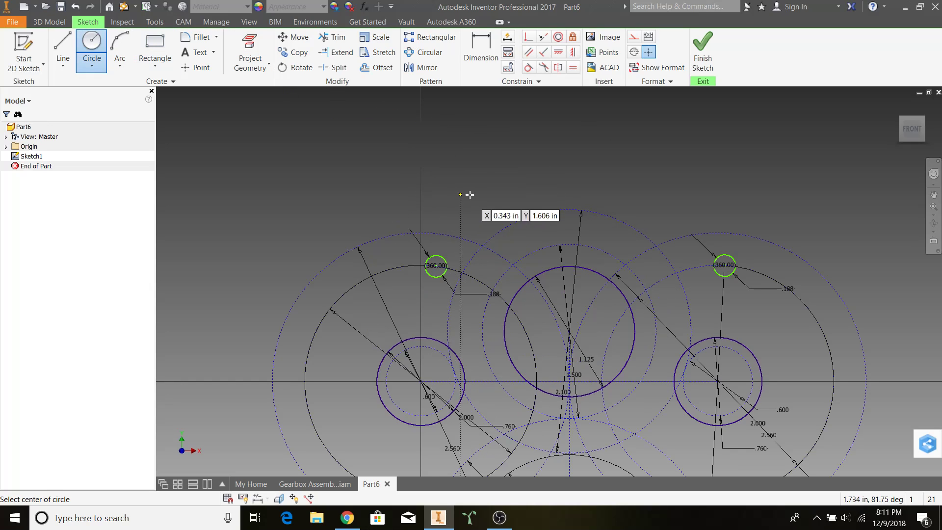
{"action": "left_click", "coordinate": [475, 171]}
{"action": "type", "text": "0.2"}
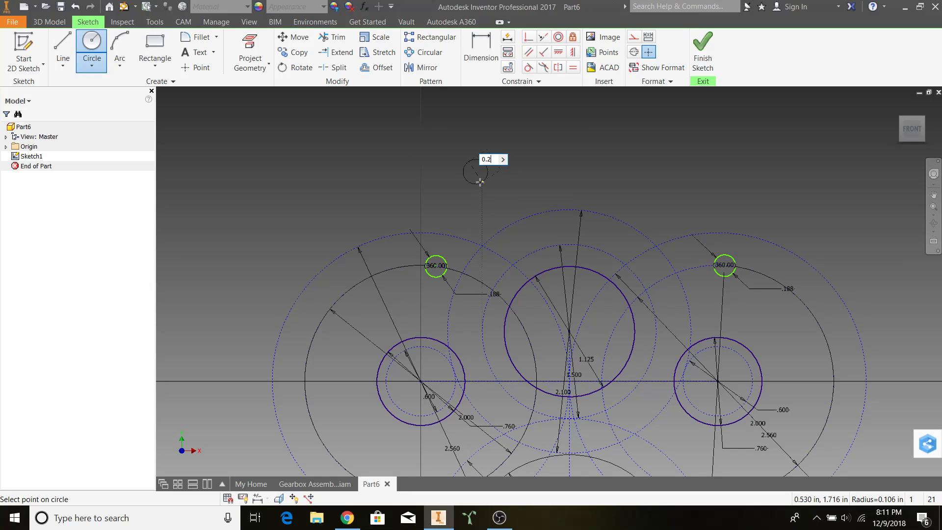
{"action": "type", "text": "5"}
{"action": "key", "text": "Return"}
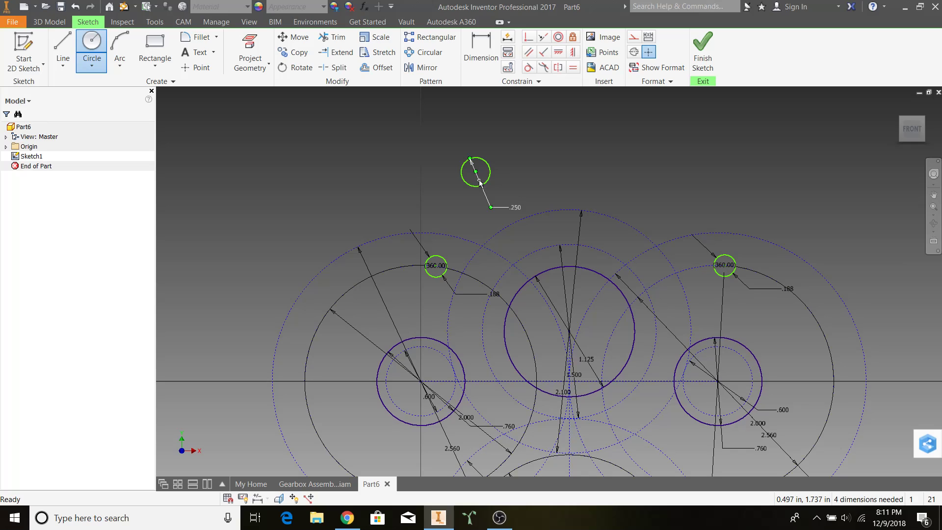
{"action": "key", "text": "Escape"}
{"action": "left_click_drag", "start_coordinate": [479, 182], "coordinate": [482, 224]}
- Check the upper standoff in the gearbox assembly, and move the 0.25 in circle in Part6 well above the left motor layout
{"action": "left_click", "coordinate": [333, 484]}
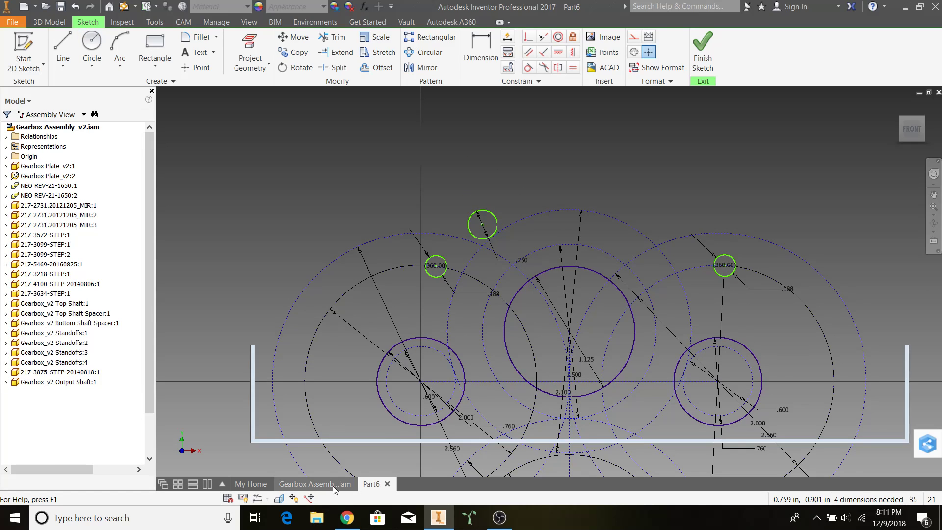
{"action": "left_click", "coordinate": [630, 226]}
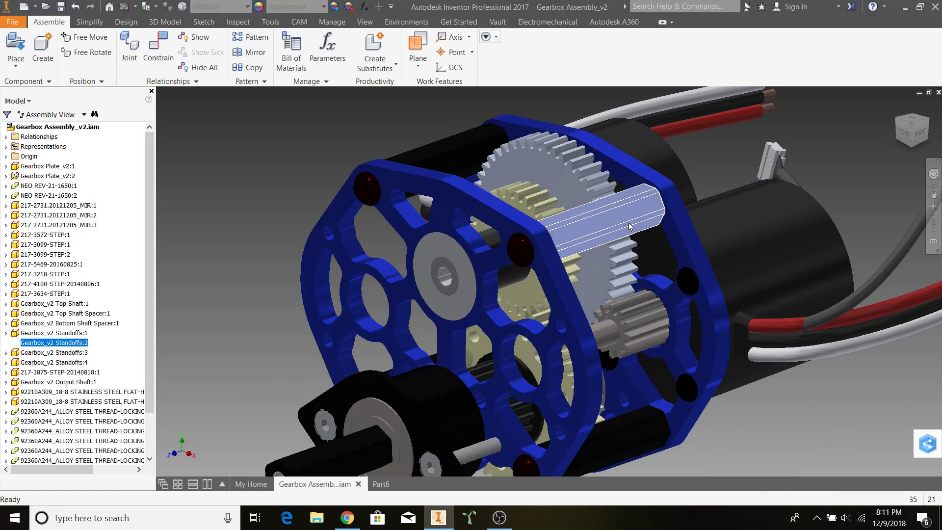
{"action": "left_click", "coordinate": [380, 484]}
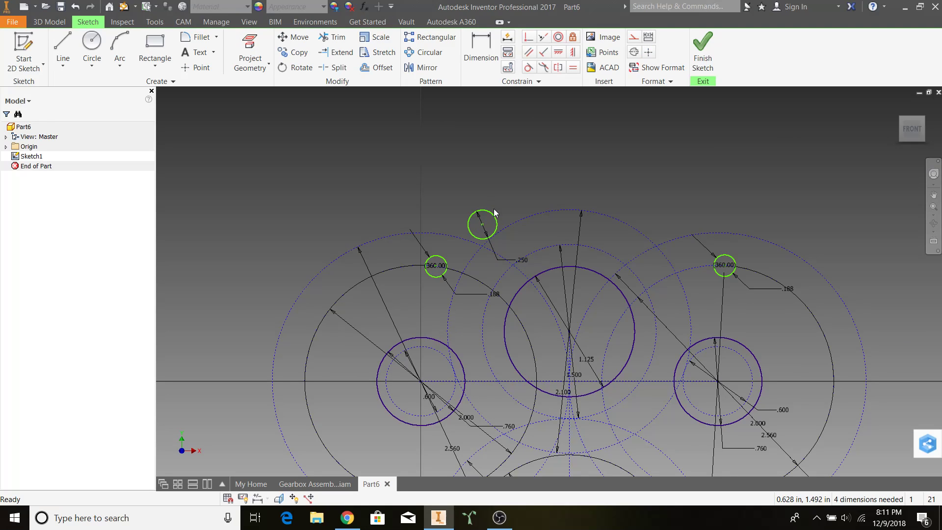
{"action": "left_click_drag", "start_coordinate": [481, 221], "coordinate": [473, 184]}
{"action": "left_click_drag", "start_coordinate": [483, 228], "coordinate": [425, 145]}
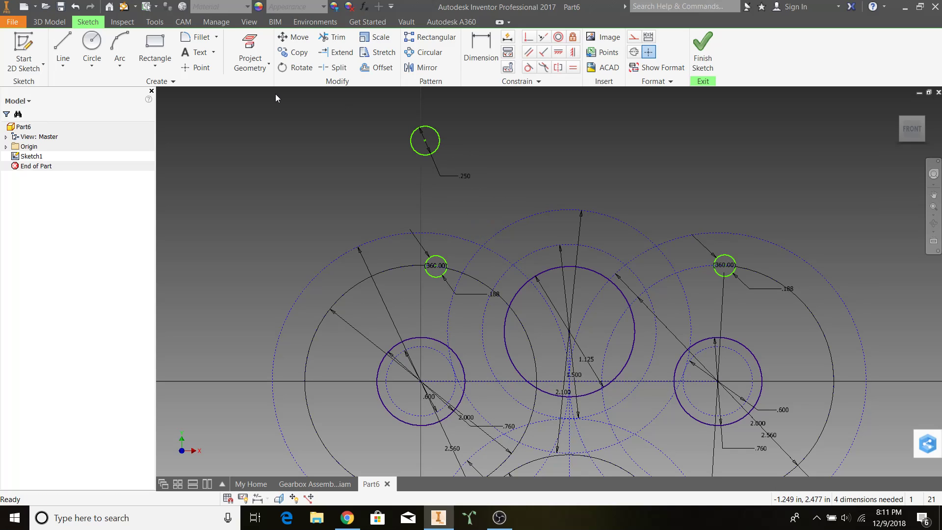
- Draw a 0.6 in diameter circle concentric with the 0.25 in standoff hole
{"action": "left_click", "coordinate": [92, 49]}
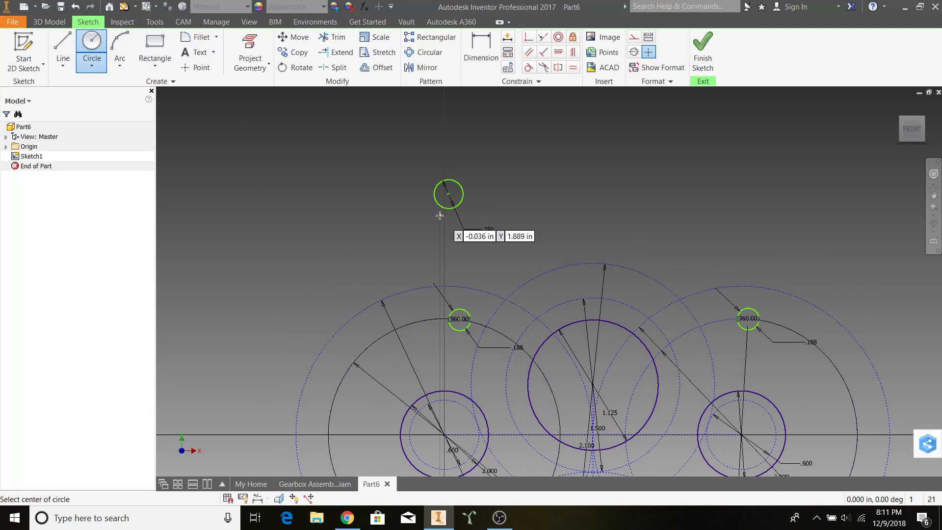
{"action": "left_click", "coordinate": [445, 196]}
{"action": "type", "text": "0.6"}
{"action": "key", "text": "Return"}
{"action": "key", "text": "Escape"}
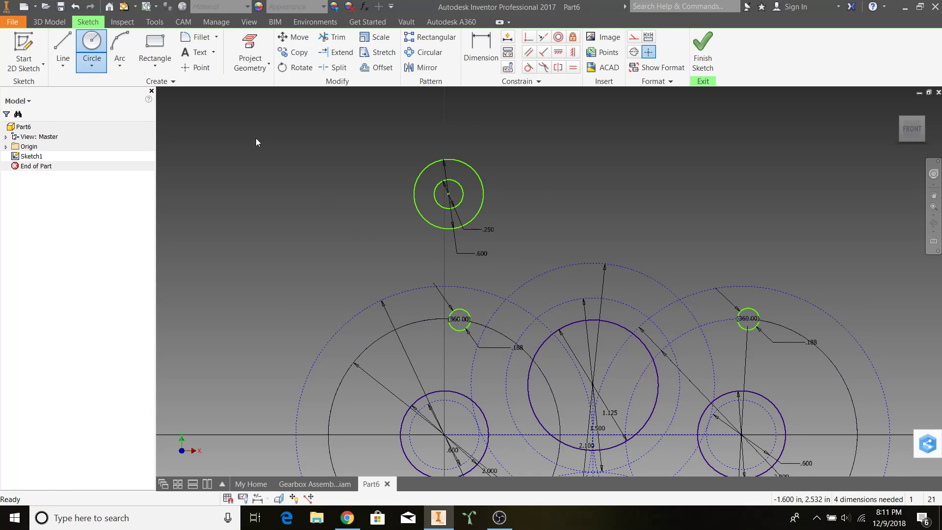
- Draw a hexagon in the empty area beside the standoff circles and dimension it 0.5 in across flats
{"action": "left_click", "coordinate": [155, 64]}
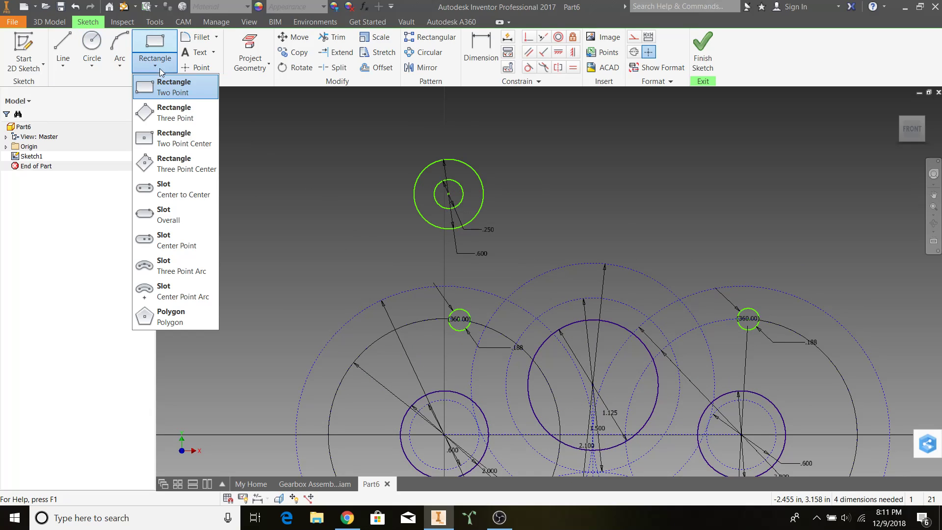
{"action": "left_click", "coordinate": [172, 314]}
{"action": "left_click", "coordinate": [232, 228]}
{"action": "left_click", "coordinate": [302, 229]}
{"action": "left_click", "coordinate": [466, 61]}
{"action": "left_click", "coordinate": [221, 169]}
{"action": "left_click", "coordinate": [247, 289]}
{"action": "left_click", "coordinate": [258, 261]}
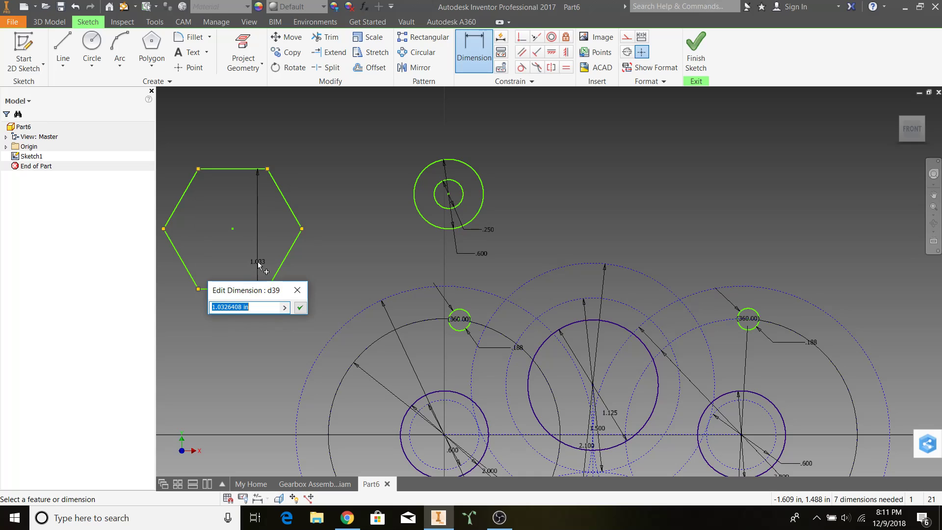
{"action": "type", "text": "0.5"}
{"action": "key", "text": "Return"}
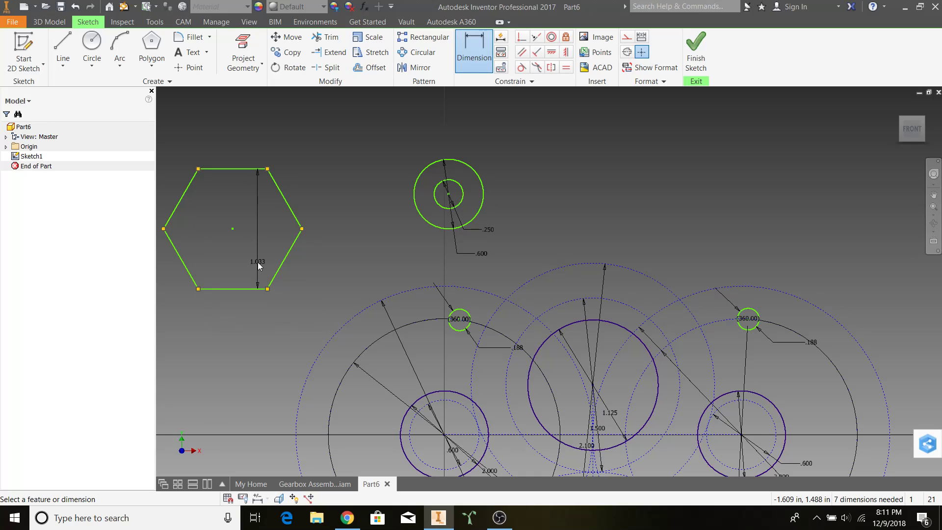
{"action": "key", "text": "Escape"}
- Draw a circle from the hexagon's center through its corner, and delete the circle together with the hexagon
{"action": "middle_click_drag", "start_coordinate": [232, 240], "coordinate": [286, 262]}
{"action": "left_click", "coordinate": [91, 43]}
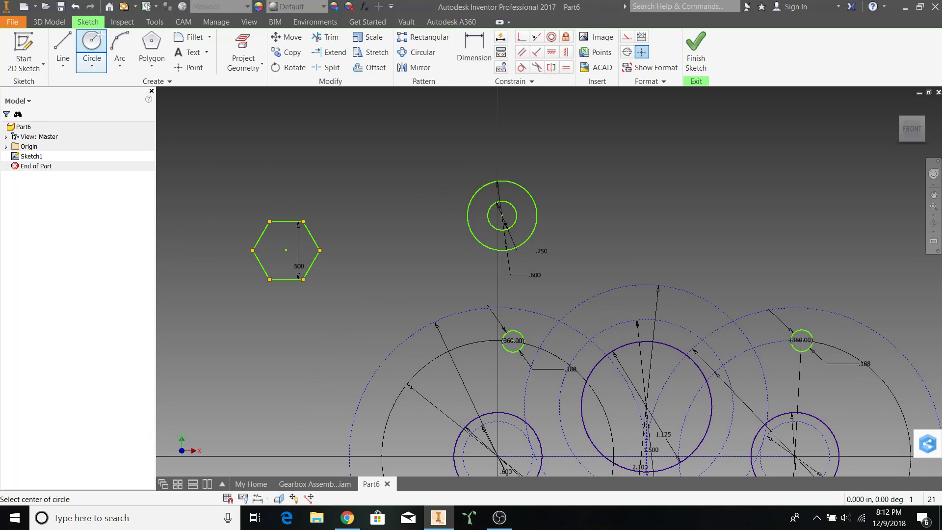
{"action": "left_click", "coordinate": [286, 250]}
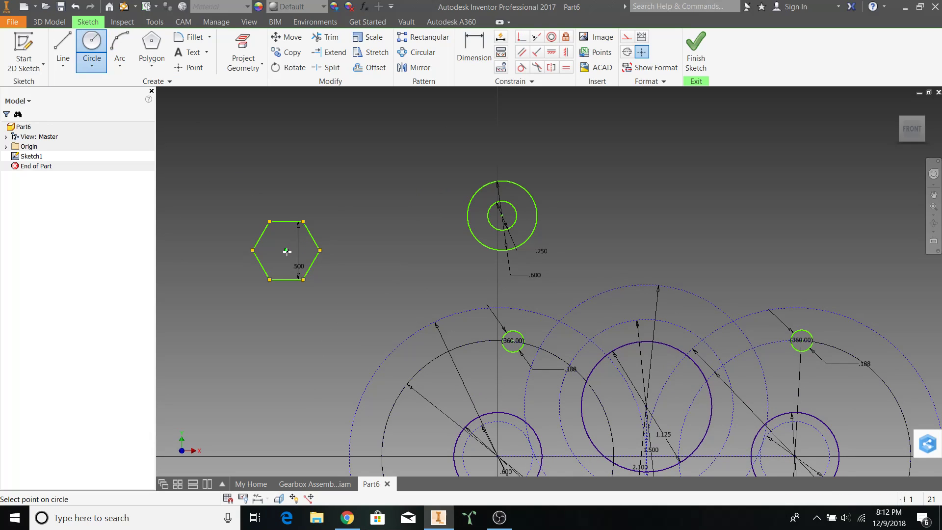
{"action": "left_click", "coordinate": [269, 221]}
{"action": "key", "text": "Escape"}
{"action": "left_click_drag", "start_coordinate": [347, 309], "coordinate": [225, 194]}
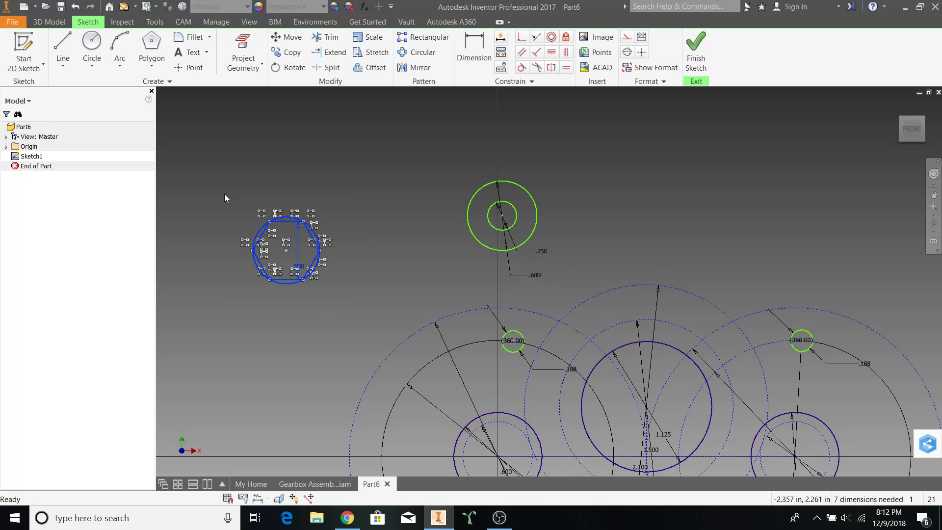
{"action": "key", "text": "Delete"}
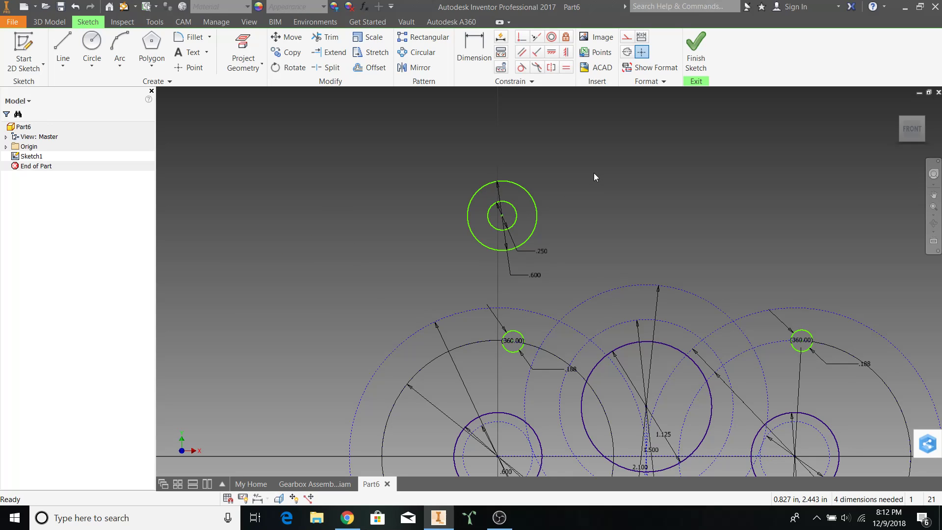
- Make the 0.6 in circle around the standoff hole construction geometry
{"action": "left_click", "coordinate": [538, 216]}
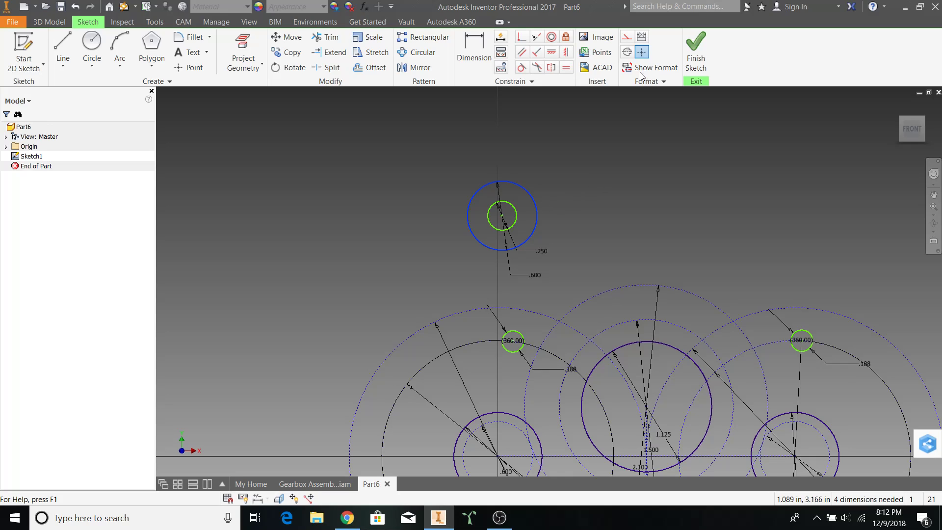
{"action": "left_click", "coordinate": [627, 37]}
{"action": "middle_click_drag", "start_coordinate": [699, 176], "coordinate": [601, 168]}
- Constrain the 0.6 in standoff circle tangent to the left 2.56 in circle and the middle gear's 2.1 in circle
{"action": "left_click", "coordinate": [521, 67]}
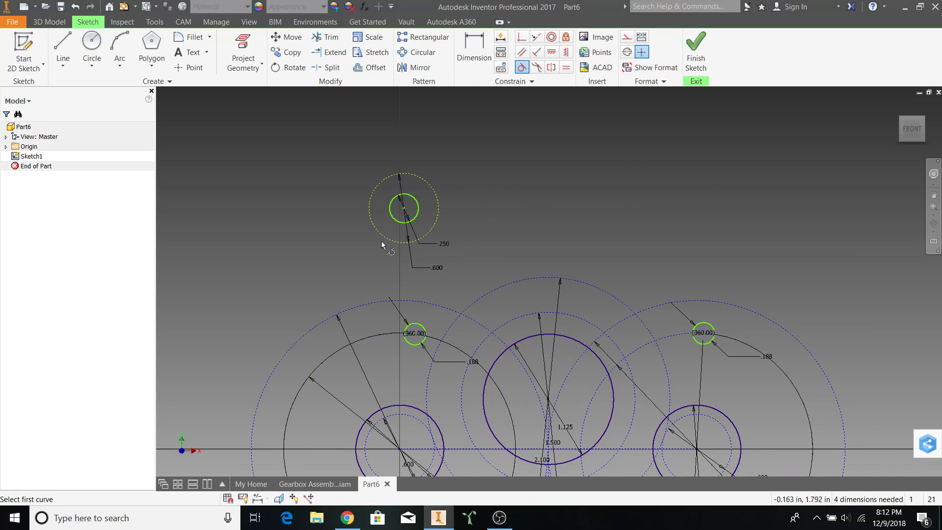
{"action": "left_click", "coordinate": [388, 242]}
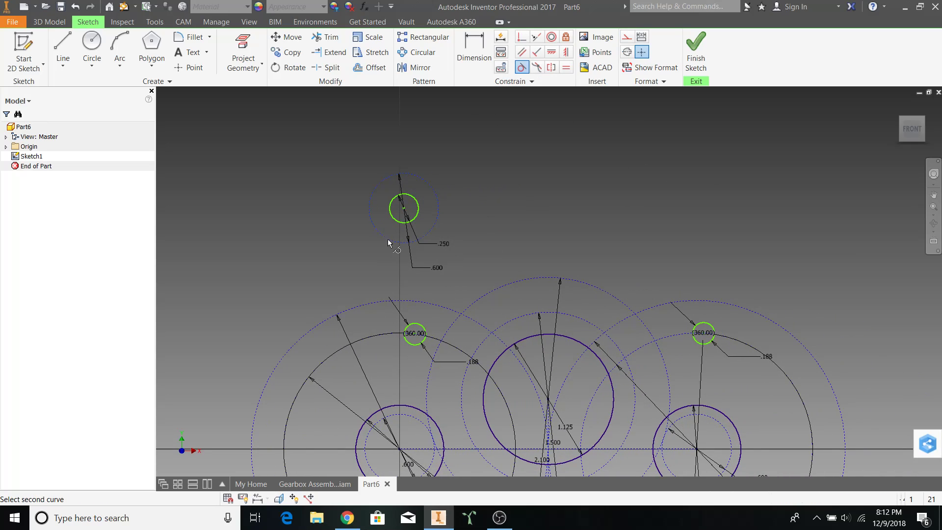
{"action": "left_click", "coordinate": [451, 306]}
{"action": "left_click", "coordinate": [436, 275]}
{"action": "left_click", "coordinate": [493, 290]}
{"action": "middle_click_drag", "start_coordinate": [611, 282], "coordinate": [479, 286]}
{"action": "key", "text": "Escape"}
- Draw concentric 0.6 in and 0.25 in circles above the right motor layout, making the 0.6 in one construction geometry
{"action": "key", "text": "c"}
{"action": "left_click", "coordinate": [532, 271]}
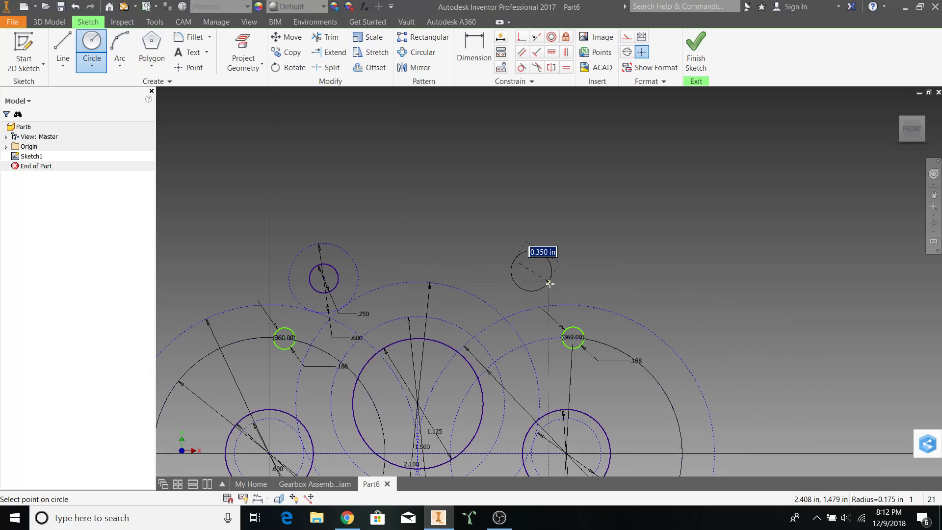
{"action": "type", "text": "0.60"}
{"action": "key", "text": "Return"}
{"action": "left_click", "coordinate": [532, 271]}
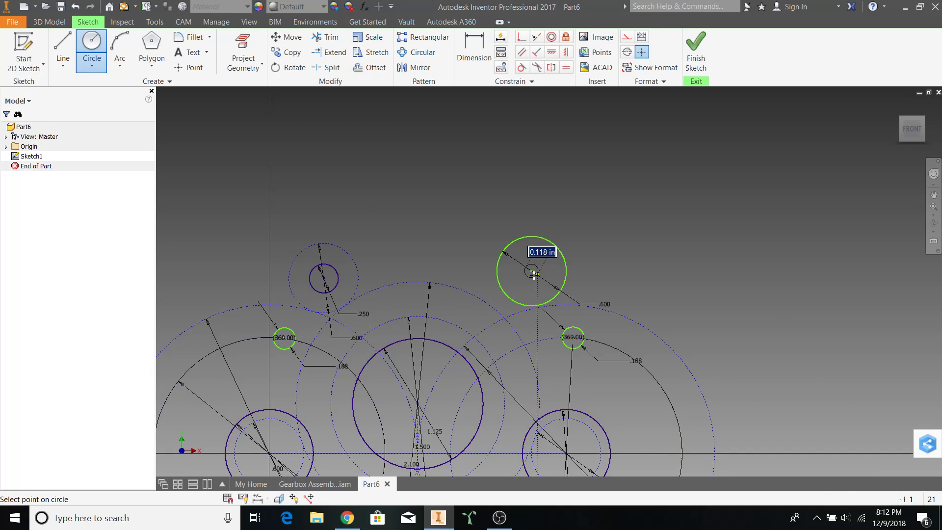
{"action": "type", "text": "0.25"}
{"action": "key", "text": "Return"}
{"action": "key", "text": "Escape"}
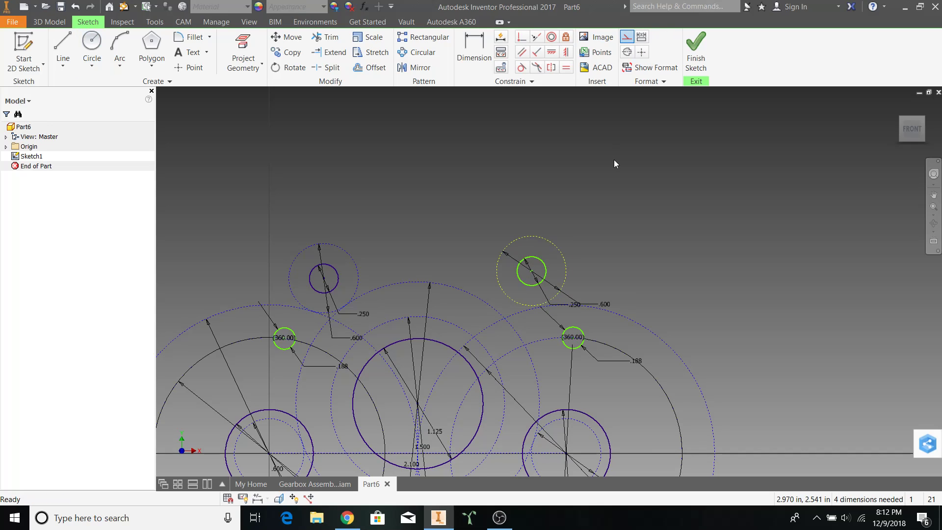
- Draw concentric 0.6 in and 0.25 in circles to the left of the bottom gear's 2.5 in circle
{"action": "scroll", "coordinate": [614, 160], "scroll_direction": "down", "scroll_amount": 5}
{"action": "scroll", "coordinate": [496, 352], "scroll_direction": "up", "scroll_amount": 4}
{"action": "left_click", "coordinate": [91, 43]}
{"action": "scroll", "coordinate": [500, 333], "scroll_direction": "up", "scroll_amount": 3}
{"action": "left_click", "coordinate": [446, 269]}
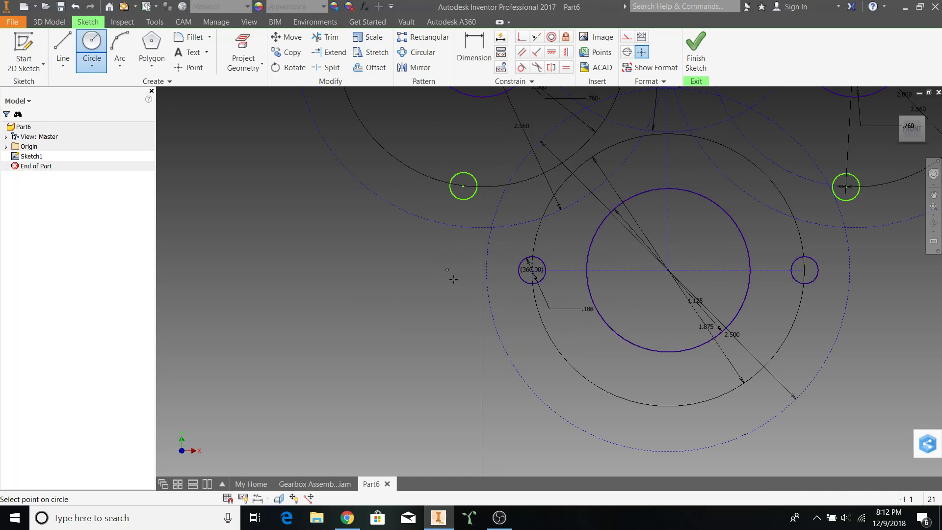
{"action": "type", "text": "0.6"}
{"action": "key", "text": "Return"}
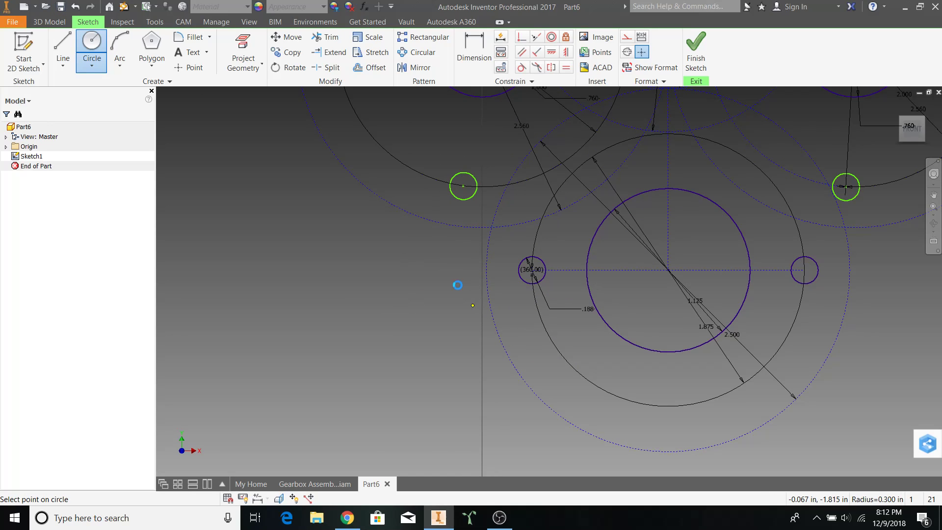
{"action": "left_click", "coordinate": [446, 269]}
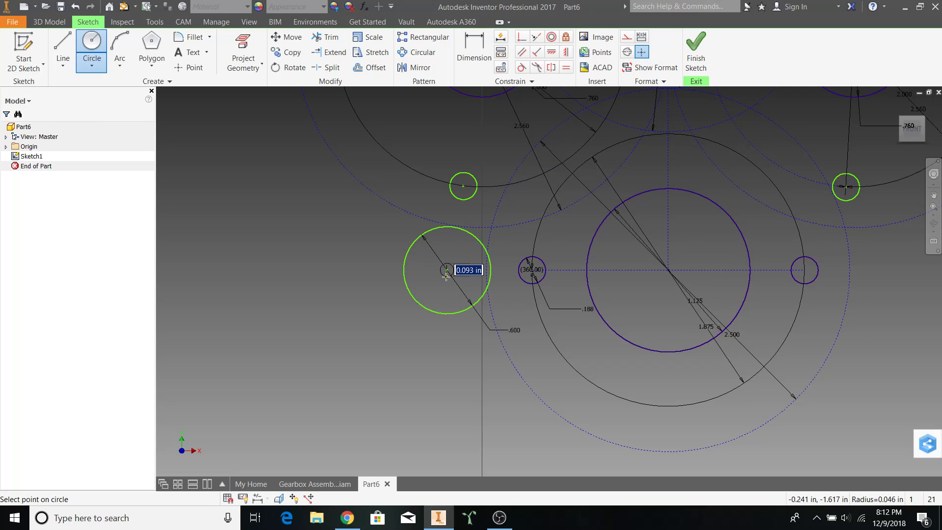
{"action": "type", "text": "0.25"}
{"action": "key", "text": "Return"}
- Draw concentric 0.6 in and 0.25 in circles to the right of the bottom gear's 2.5 in circle
{"action": "scroll", "coordinate": [520, 274], "scroll_direction": "down", "scroll_amount": 2}
{"action": "middle_click_drag", "start_coordinate": [632, 308], "coordinate": [495, 326]}
{"action": "left_click", "coordinate": [599, 296]}
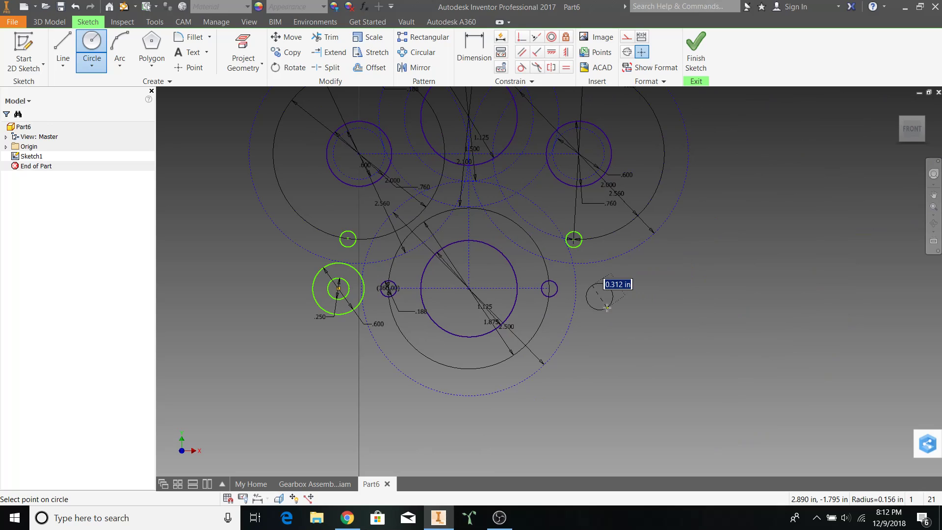
{"action": "key", "text": "Return"}
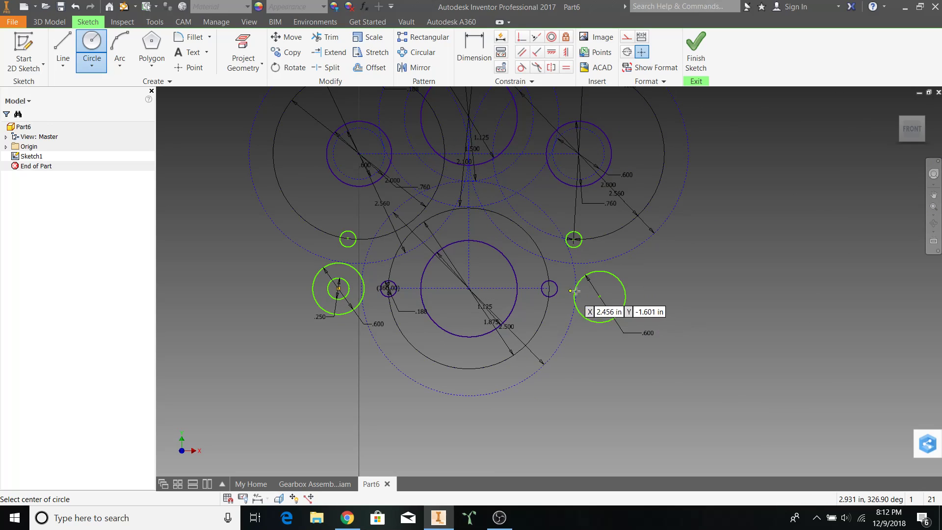
{"action": "left_click", "coordinate": [600, 297]}
{"action": "type", "text": "0."}
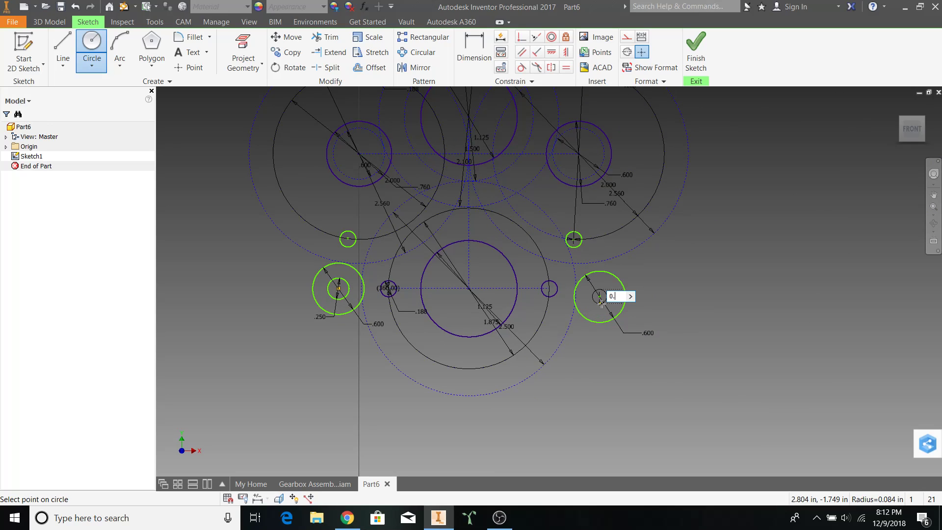
{"action": "type", "text": "25"}
{"action": "key", "text": "Return"}
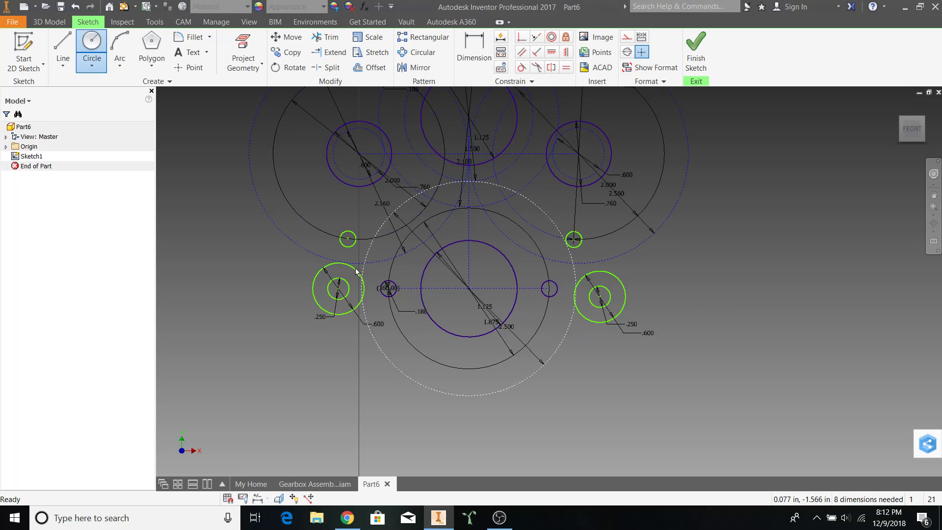
- Make both lower 0.6 in standoff circles construction geometry and move them outward, clear of the bottom gear's circle
{"action": "key", "text": "Escape"}
{"action": "left_click", "coordinate": [357, 270]}
{"action": "left_click", "coordinate": [627, 37]}
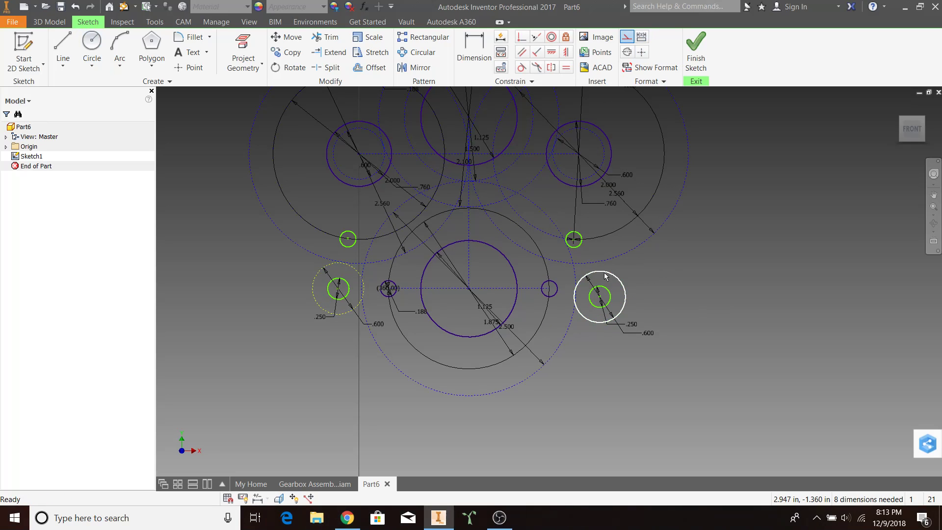
{"action": "left_click", "coordinate": [626, 37]}
{"action": "scroll", "coordinate": [338, 290], "scroll_direction": "up", "scroll_amount": 3}
{"action": "left_click_drag", "start_coordinate": [348, 290], "coordinate": [317, 303]}
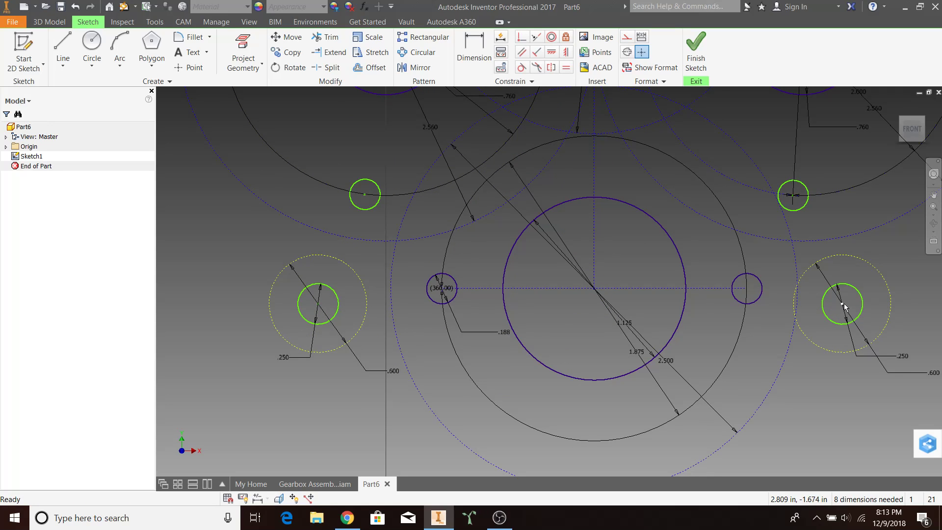
{"action": "left_click_drag", "start_coordinate": [864, 293], "coordinate": [891, 286]}
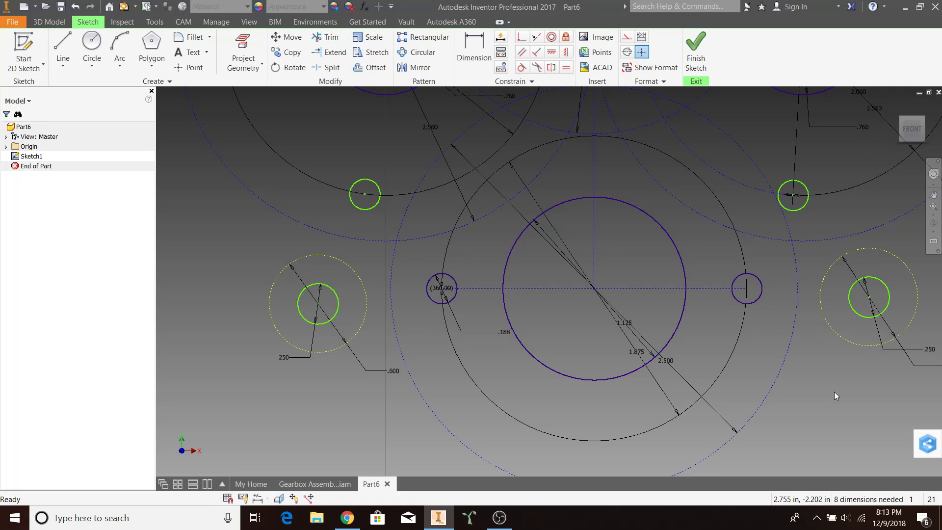
- Constrain the lower-left 0.6 in standoff circle tangent to the left 2.56 in circle and the bottom gear's 2.5 in circle
{"action": "left_click", "coordinate": [338, 260]}
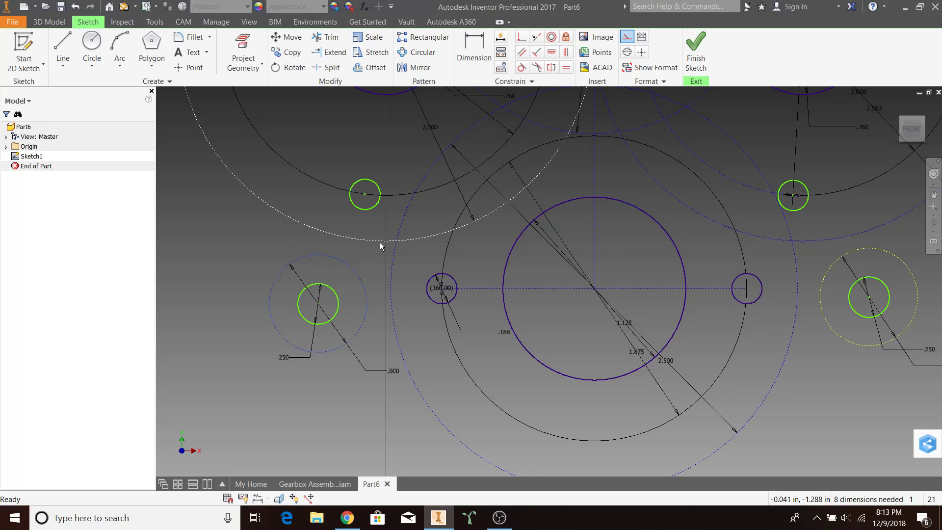
{"action": "left_click", "coordinate": [380, 242]}
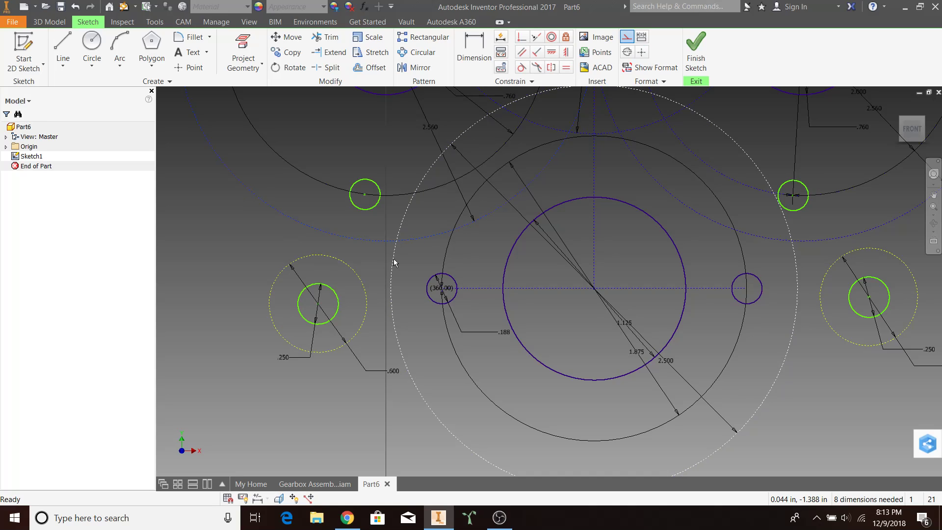
{"action": "left_click", "coordinate": [247, 253]}
{"action": "left_click", "coordinate": [521, 67]}
{"action": "left_click", "coordinate": [346, 263]}
{"action": "left_click", "coordinate": [362, 241]}
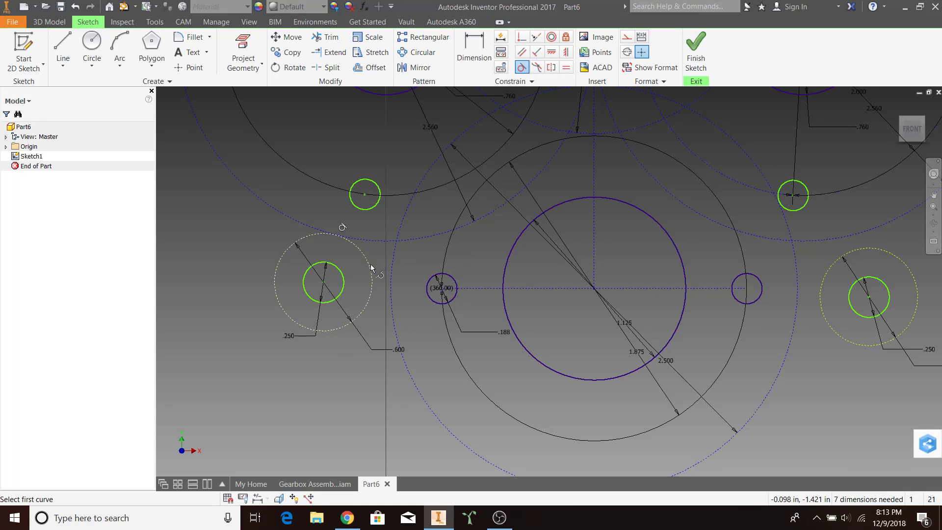
{"action": "left_click", "coordinate": [371, 267]}
{"action": "left_click", "coordinate": [391, 278]}
{"action": "key", "text": "Escape"}
- Constrain the lower-right 0.6 in standoff circle tangent to the right 2.56 in circle and the bottom gear's 2.5 in circle
{"action": "scroll", "coordinate": [410, 267], "scroll_direction": "up", "scroll_amount": 2}
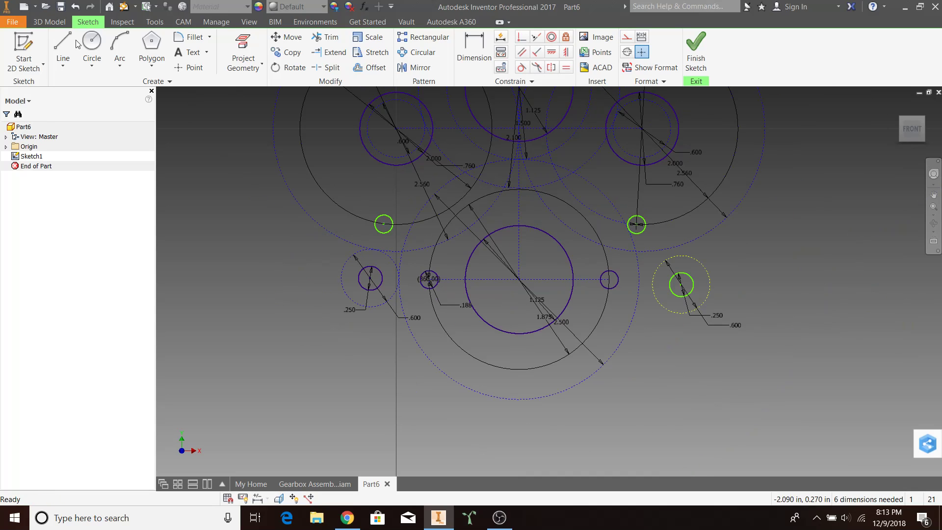
{"action": "left_click_drag", "start_coordinate": [538, 249], "coordinate": [266, 241]}
{"action": "left_click_drag", "start_coordinate": [252, 326], "coordinate": [545, 318]}
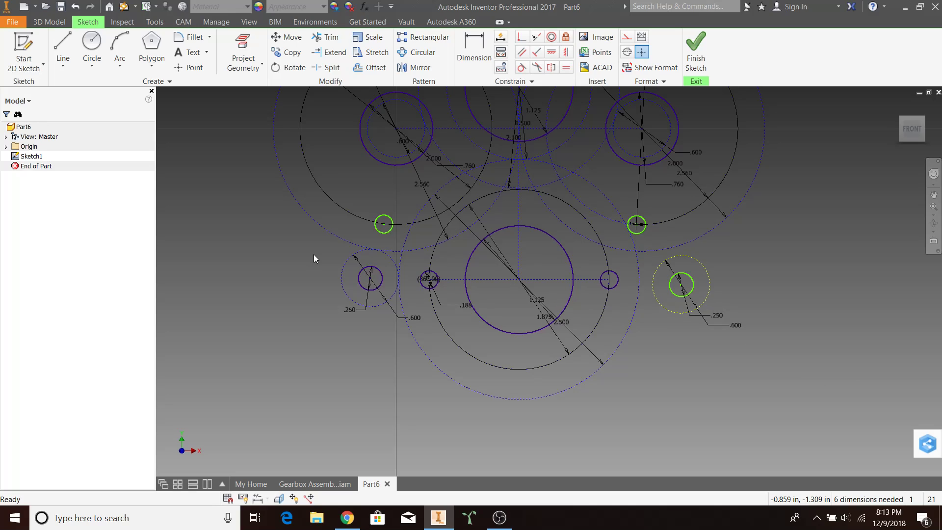
{"action": "left_click", "coordinate": [521, 67]}
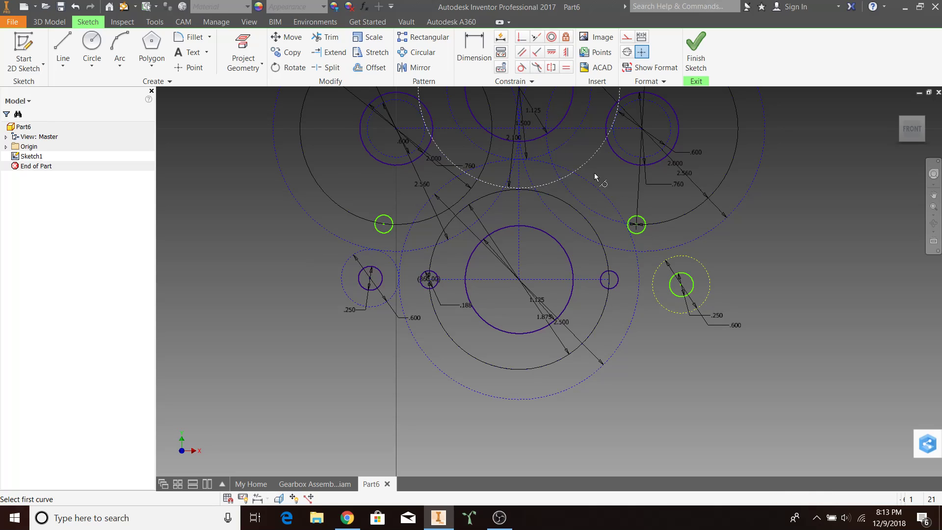
{"action": "left_click", "coordinate": [666, 262]}
{"action": "left_click", "coordinate": [665, 250]}
{"action": "left_click", "coordinate": [650, 275]}
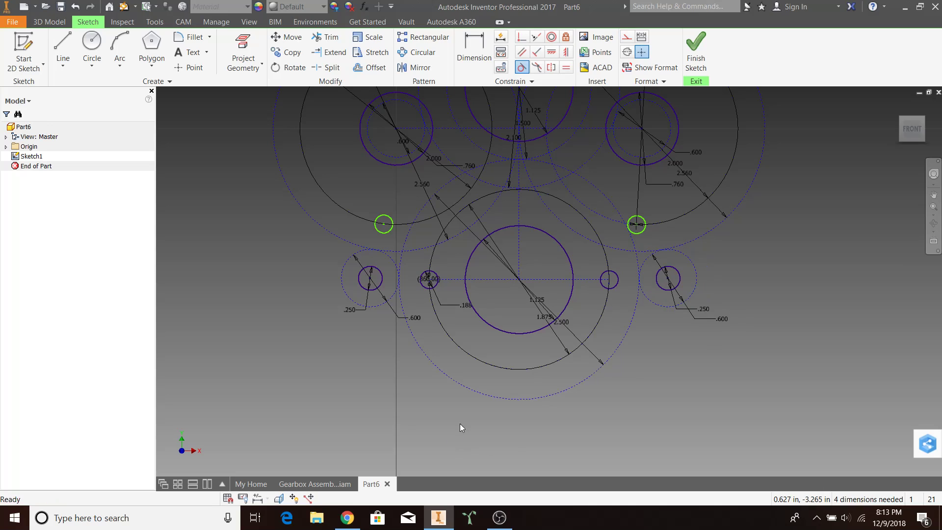
- Examine the standoff layout and plate outline in the finished gearbox assembly, and return to the Part6 sketch
{"action": "left_click", "coordinate": [319, 484]}
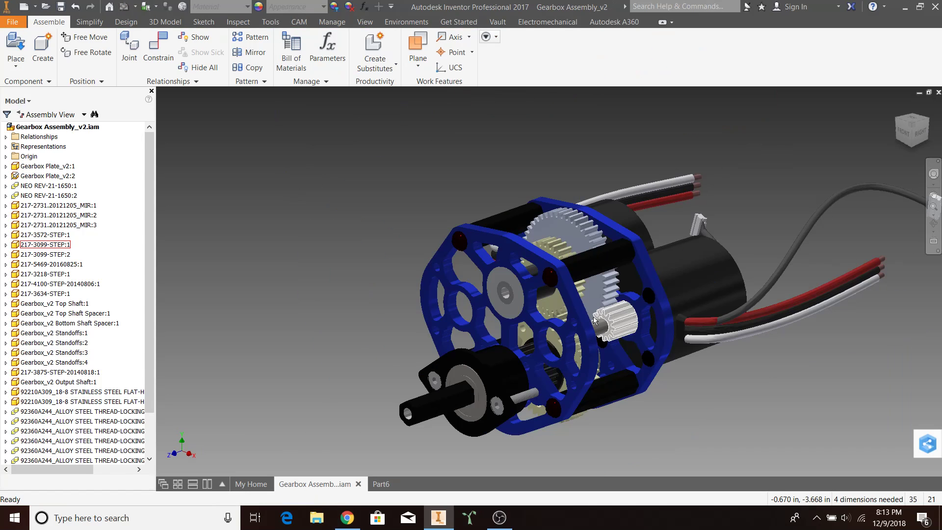
{"action": "key", "text": "Caps_Lock"}
{"action": "middle_click_drag", "start_coordinate": [553, 347], "coordinate": [463, 266], "text": "shift"}
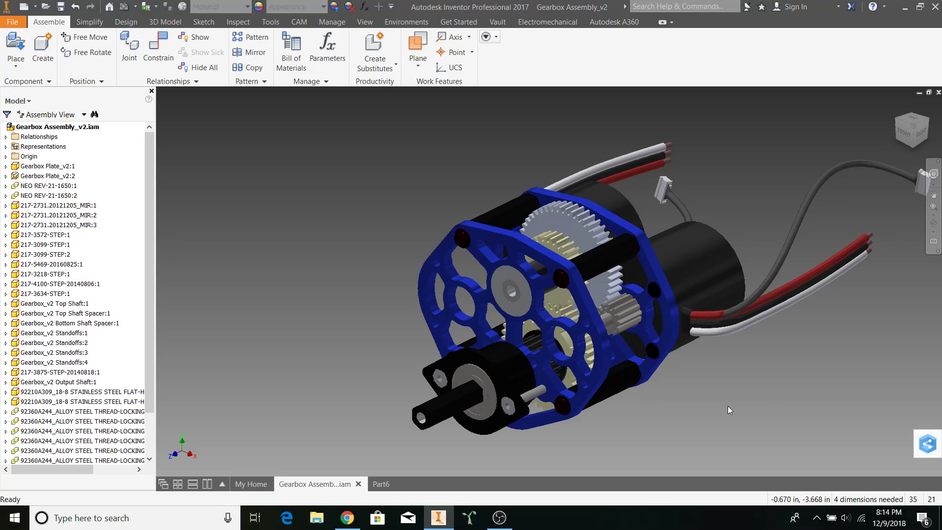
{"action": "left_click", "coordinate": [380, 488]}
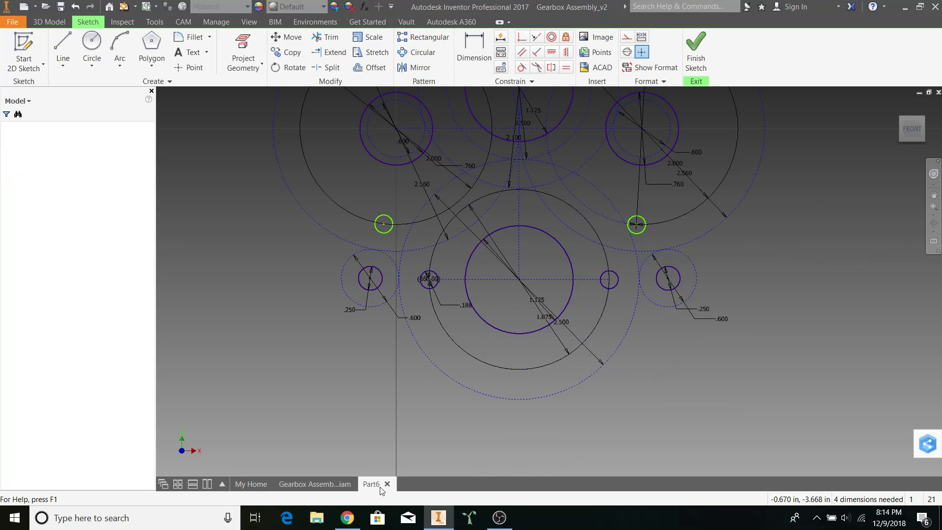
- Constrain the upper-right 0.6 in standoff circle tangent to the middle gear's 2.1 in circle and the right 2.56 in circle
{"action": "scroll", "coordinate": [686, 351], "scroll_direction": "up", "scroll_amount": 3}
{"action": "middle_click_drag", "start_coordinate": [681, 367], "coordinate": [617, 389]}
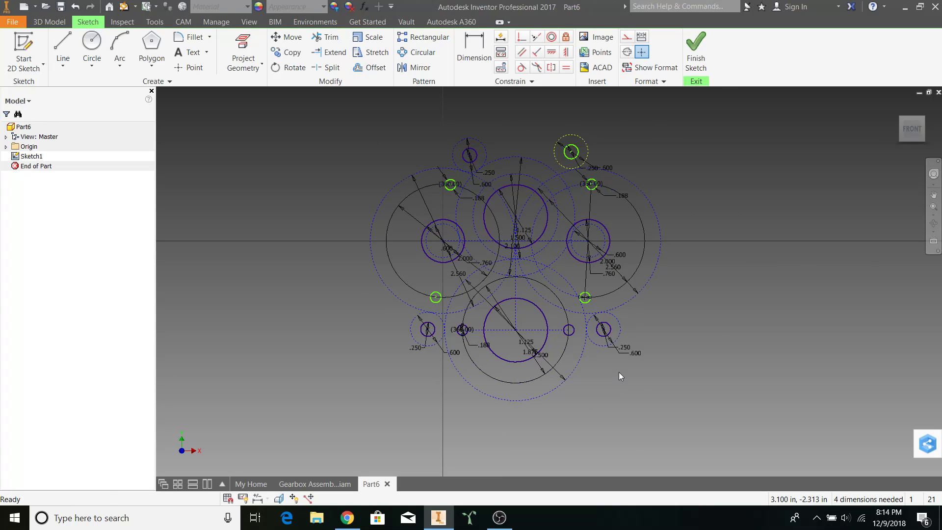
{"action": "middle_click_drag", "start_coordinate": [682, 295], "coordinate": [665, 325]}
{"action": "left_click", "coordinate": [522, 68]}
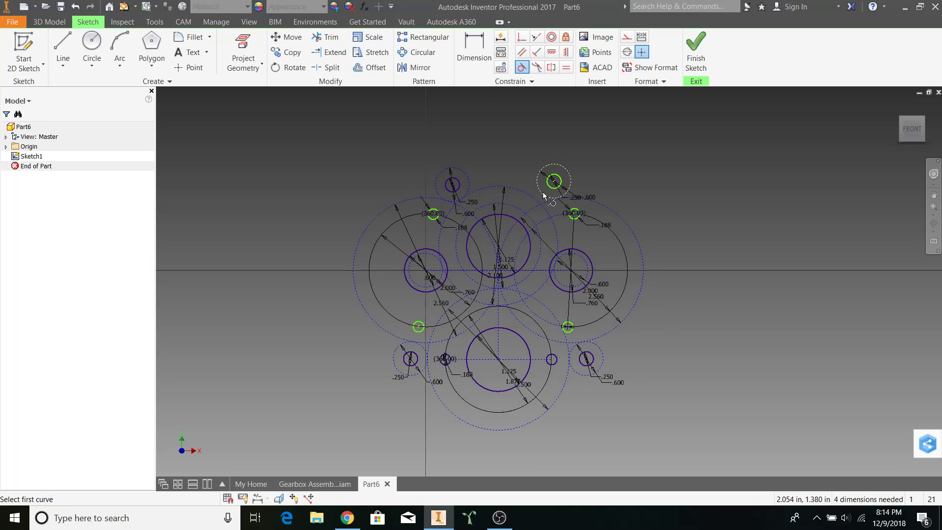
{"action": "left_click", "coordinate": [542, 192]}
{"action": "left_click", "coordinate": [536, 199]}
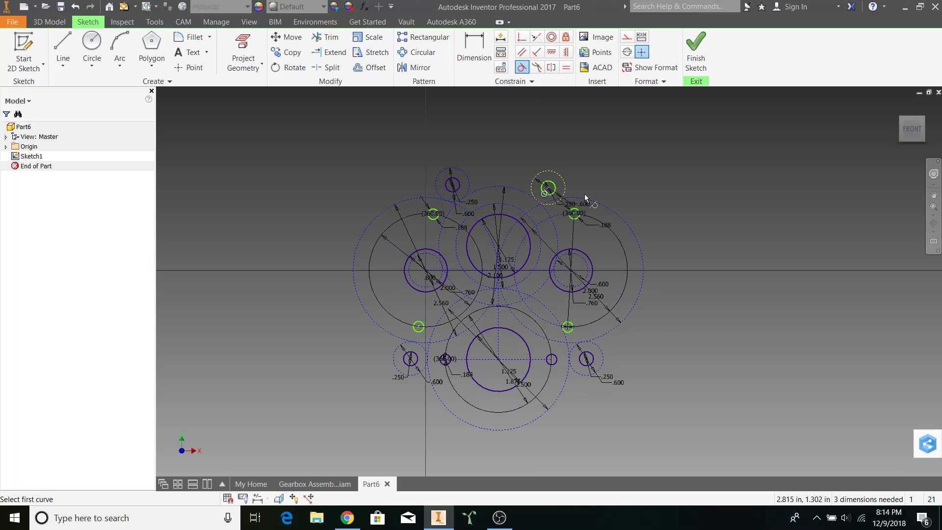
{"action": "scroll", "coordinate": [586, 197], "scroll_direction": "up", "scroll_amount": 3}
{"action": "left_click", "coordinate": [561, 197]}
{"action": "left_click", "coordinate": [572, 207]}
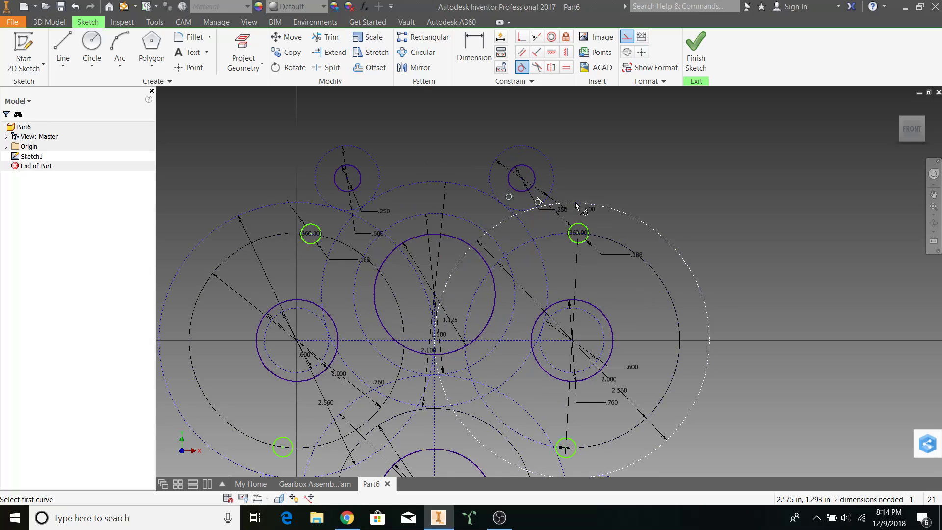
{"action": "key", "text": "Escape"}
- Connect the centers of the left motor's two bolt holes with a line and constrain it vertical
{"action": "scroll", "coordinate": [632, 204], "scroll_direction": "down", "scroll_amount": 3}
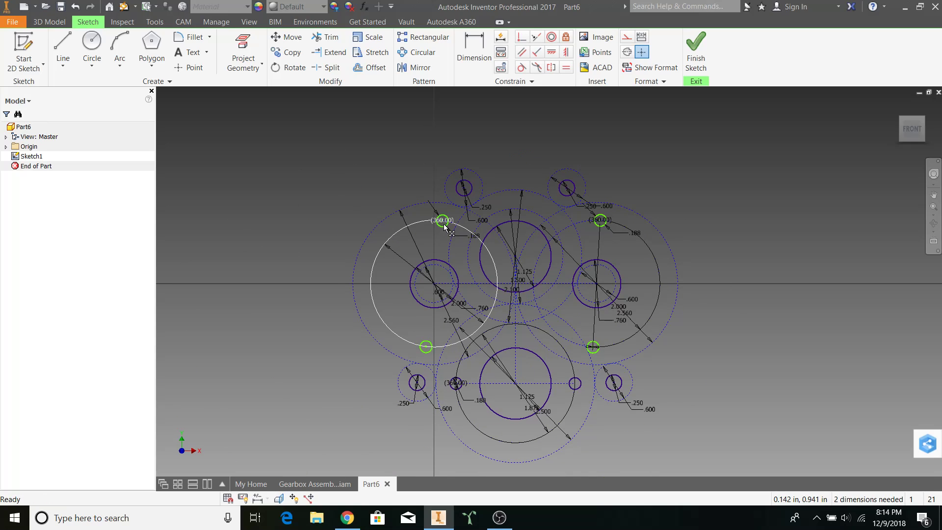
{"action": "left_click", "coordinate": [63, 46]}
{"action": "left_click", "coordinate": [442, 221]}
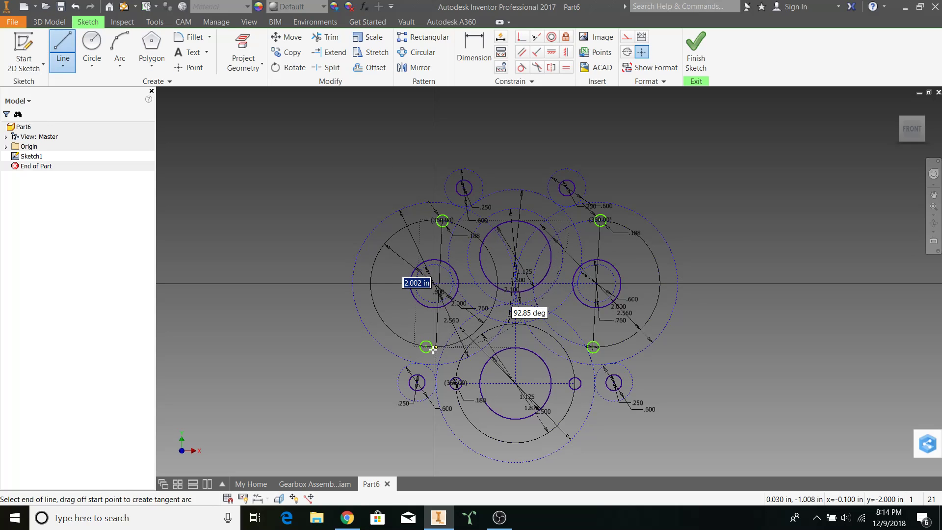
{"action": "left_click", "coordinate": [426, 346]}
{"action": "key", "text": "Escape"}
{"action": "left_click", "coordinate": [438, 247]}
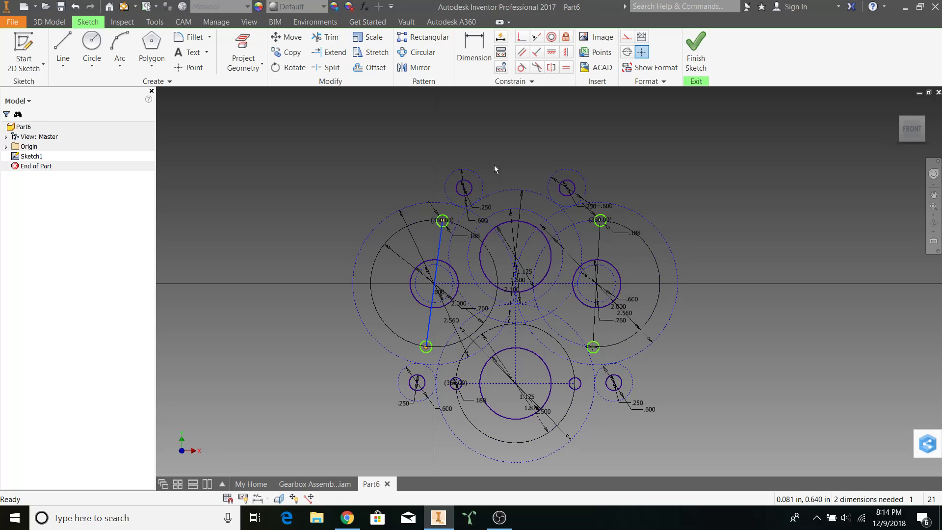
{"action": "left_click", "coordinate": [566, 52]}
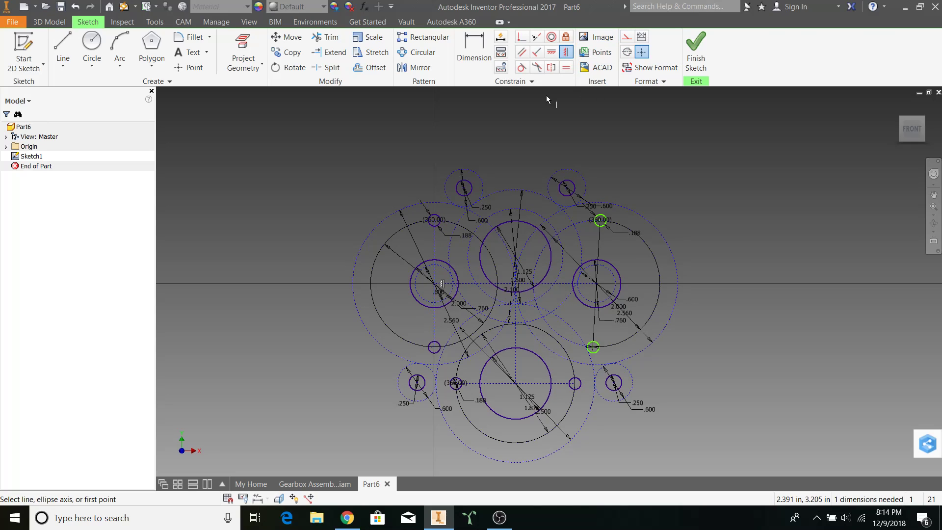
- Connect the centers of the right motor's two bolt holes with a vertical construction line
{"action": "left_click", "coordinate": [63, 46]}
{"action": "left_click", "coordinate": [600, 220]}
{"action": "left_click", "coordinate": [593, 347]}
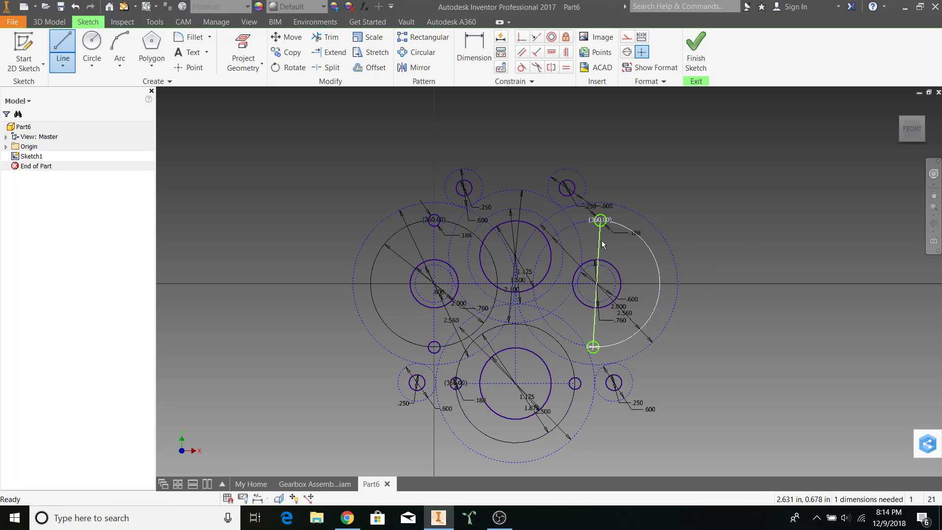
{"action": "key", "text": "Escape"}
{"action": "scroll", "coordinate": [606, 169], "scroll_direction": "up", "scroll_amount": 5}
{"action": "left_click", "coordinate": [606, 162]}
{"action": "left_click", "coordinate": [627, 36]}
{"action": "left_click", "coordinate": [567, 53]}
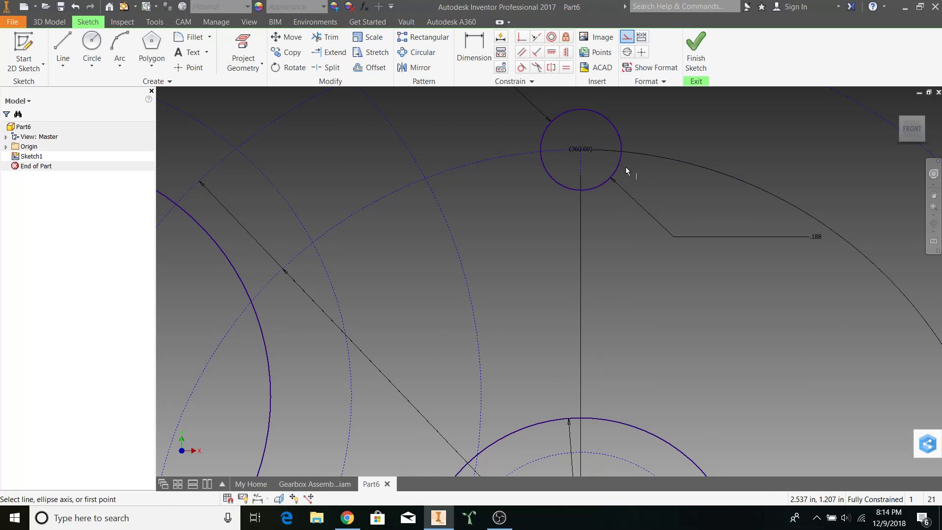
{"action": "scroll", "coordinate": [653, 230], "scroll_direction": "down", "scroll_amount": 5}
{"action": "key", "text": "Escape"}
{"action": "middle_click_drag", "start_coordinate": [850, 287], "coordinate": [755, 294]}
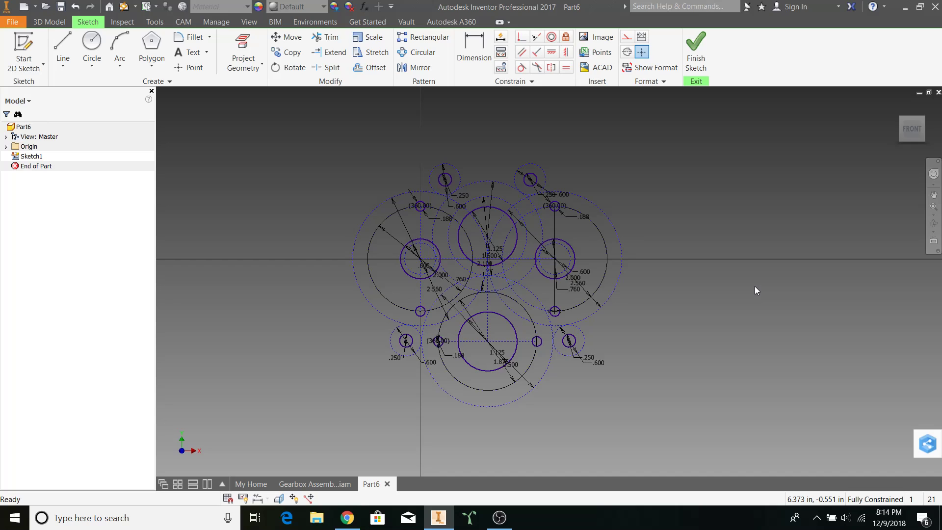
- Draw a slanted line at the sketch's upper left, tangent to the upper-left 0.6 in standoff circle and the left 2.56 in circle
{"action": "scroll", "coordinate": [404, 160], "scroll_direction": "up", "scroll_amount": 3}
{"action": "left_click", "coordinate": [62, 50]}
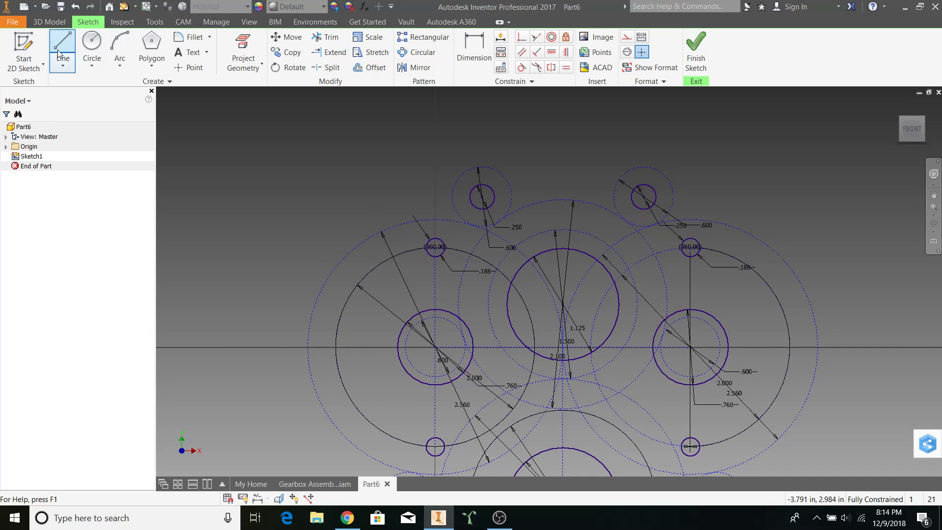
{"action": "left_click", "coordinate": [301, 219]}
{"action": "left_click", "coordinate": [425, 150]}
{"action": "key", "text": "Escape"}
{"action": "left_click", "coordinate": [521, 69]}
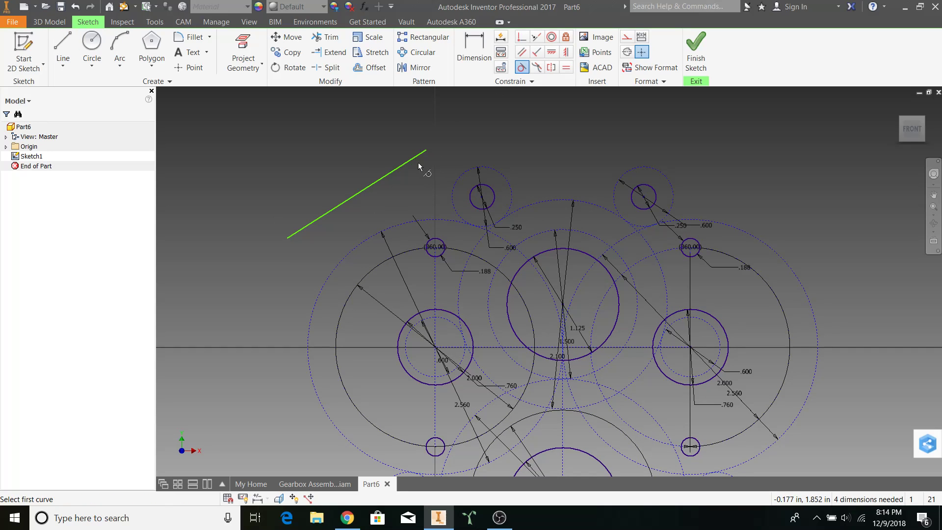
{"action": "left_click", "coordinate": [411, 158]}
{"action": "left_click", "coordinate": [463, 177]}
{"action": "left_click", "coordinate": [417, 203]}
{"action": "left_click", "coordinate": [417, 219]}
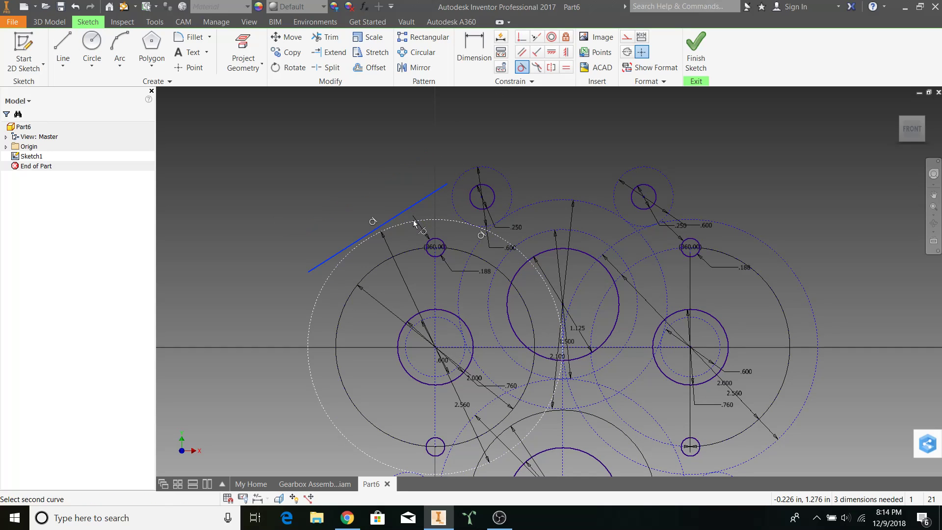
- Make the upper-left slanted line's endpoints coincident with the upper-left 0.6 in standoff circle and the left 2.56 in circle
{"action": "left_click", "coordinate": [522, 38]}
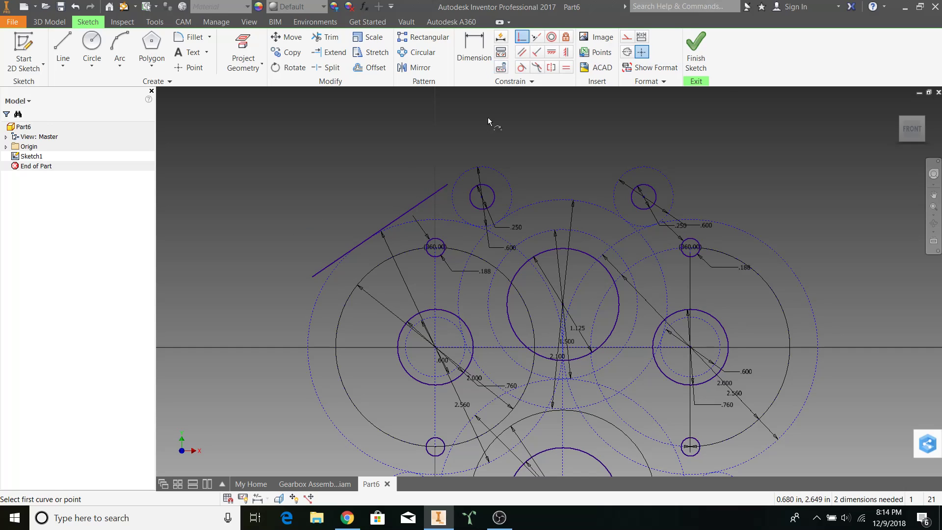
{"action": "left_click", "coordinate": [448, 185]}
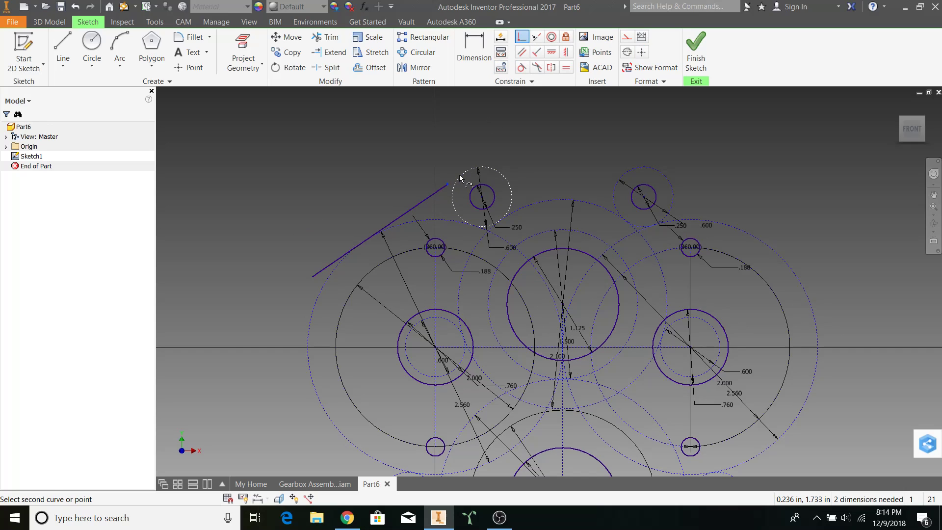
{"action": "left_click", "coordinate": [463, 178]}
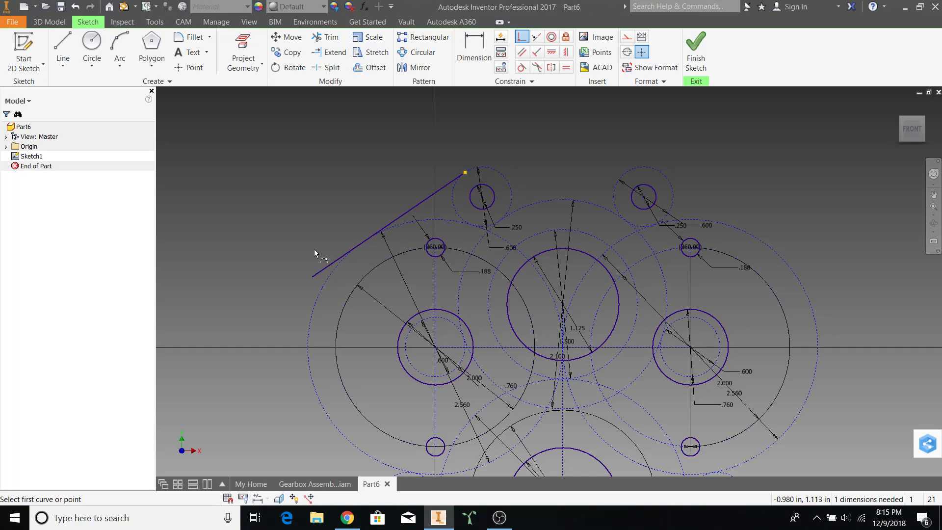
{"action": "left_click", "coordinate": [312, 276]}
{"action": "left_click", "coordinate": [328, 276]}
- Draw a horizontal line across the top of the plate, tangent to the two upper 0.6 in standoff circles
{"action": "middle_click_drag", "start_coordinate": [545, 171], "coordinate": [503, 199]}
{"action": "left_click", "coordinate": [63, 49]}
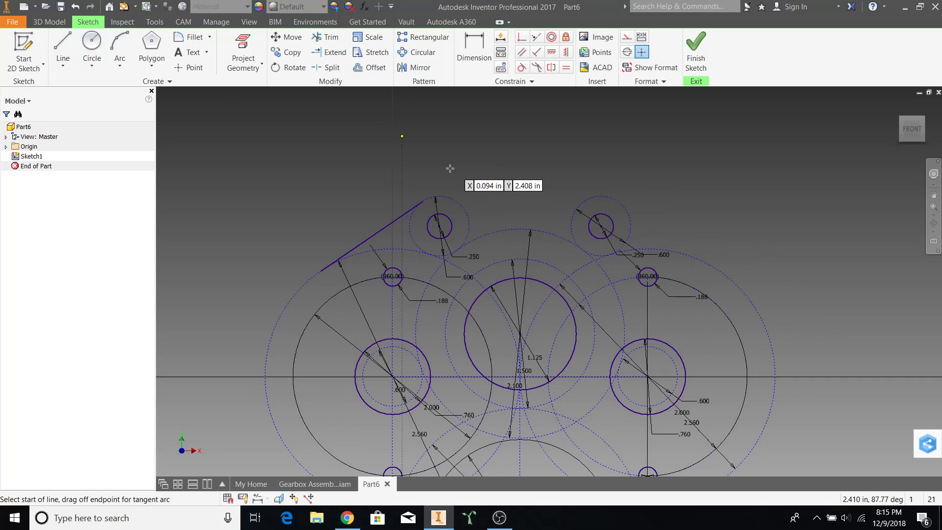
{"action": "left_click", "coordinate": [432, 177]}
{"action": "left_click", "coordinate": [601, 178]}
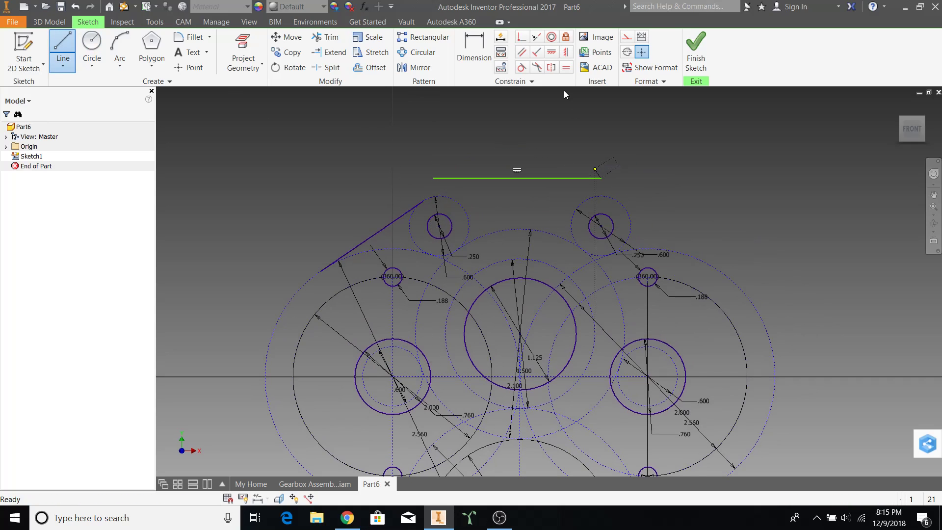
{"action": "key", "text": "Escape"}
{"action": "left_click", "coordinate": [520, 69]}
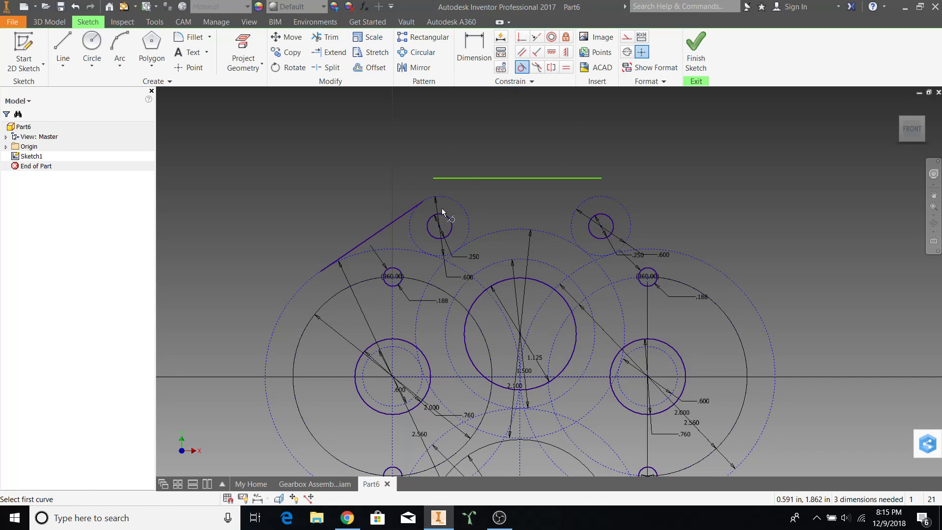
{"action": "left_click", "coordinate": [578, 200]}
{"action": "left_click", "coordinate": [578, 209]}
{"action": "left_click", "coordinate": [249, 105]}
- Make the top horizontal line's endpoints coincident with the two upper 0.6 in standoff circles
{"action": "left_click", "coordinate": [521, 37]}
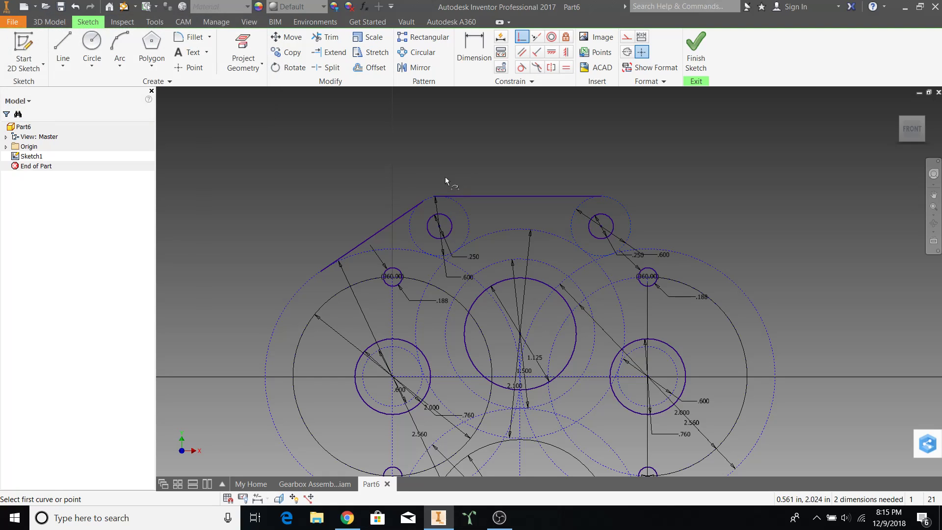
{"action": "left_click", "coordinate": [433, 196]}
{"action": "left_click", "coordinate": [454, 201]}
{"action": "left_click", "coordinate": [599, 201]}
{"action": "left_click", "coordinate": [598, 196]}
{"action": "key", "text": "Escape"}
- Draw a slanted line at the plate's upper right, tangent to the upper-right 0.6 in standoff circle and the right 2.56 in circle
{"action": "left_click", "coordinate": [63, 51]}
{"action": "left_click", "coordinate": [551, 195]}
{"action": "left_click", "coordinate": [636, 247]}
{"action": "key", "text": "Escape"}
{"action": "left_click", "coordinate": [521, 68]}
{"action": "left_click", "coordinate": [560, 198]}
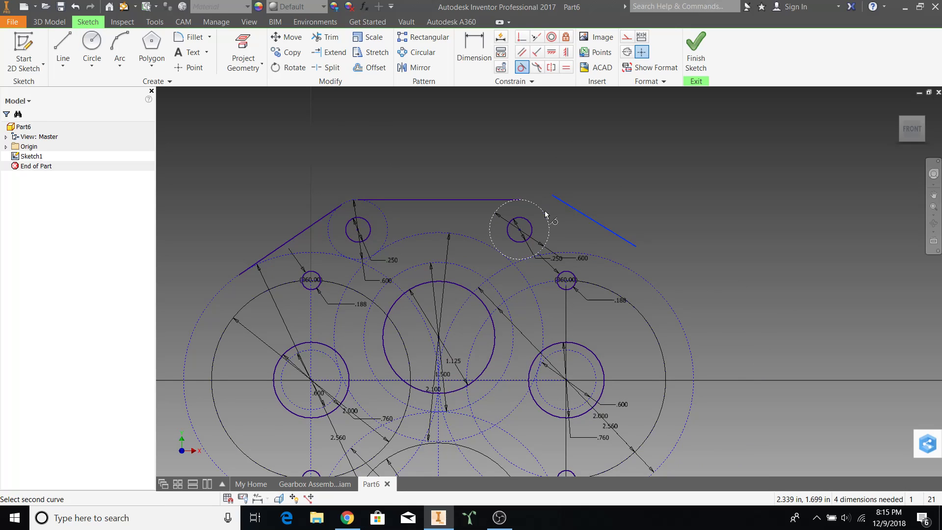
{"action": "left_click", "coordinate": [545, 215]}
{"action": "key", "text": "Escape"}
- Make the upper-right slanted line's endpoints coincident with the upper-right standoff circle and the right 2.56 in circle
{"action": "left_click", "coordinate": [521, 37]}
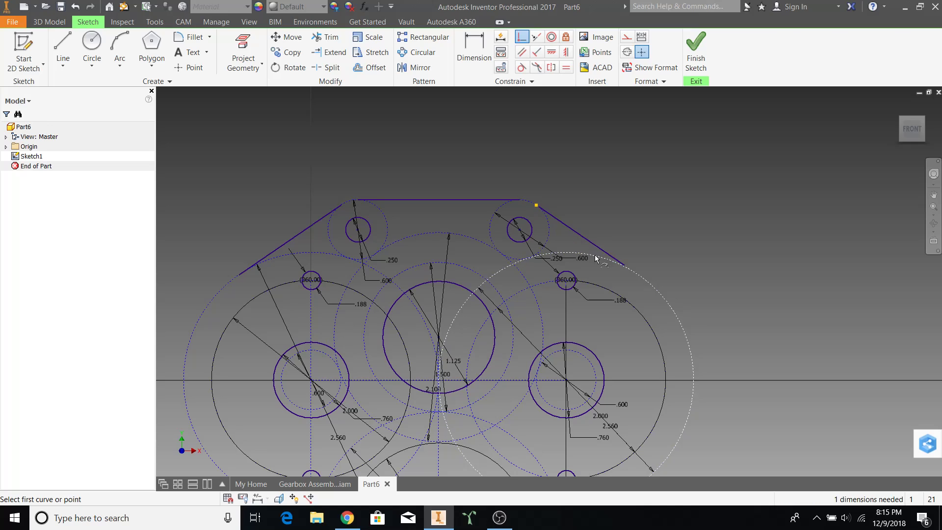
{"action": "left_click", "coordinate": [623, 265]}
{"action": "left_click", "coordinate": [628, 269]}
- Draw a steep line on the plate's left side, tangent to the left 2.56 in circle and the lower-left 0.6 in standoff circle
{"action": "scroll", "coordinate": [657, 255], "scroll_direction": "up", "scroll_amount": 3}
{"action": "middle_click_drag", "start_coordinate": [658, 255], "coordinate": [632, 186]}
{"action": "left_click", "coordinate": [63, 49]}
{"action": "left_click", "coordinate": [373, 370]}
{"action": "left_click", "coordinate": [381, 364]}
{"action": "key", "text": "Escape"}
{"action": "left_click", "coordinate": [521, 67]}
{"action": "left_click", "coordinate": [347, 321]}
{"action": "left_click", "coordinate": [372, 309]}
{"action": "left_click", "coordinate": [396, 342]}
{"action": "left_click", "coordinate": [406, 341]}
{"action": "key", "text": "Escape"}
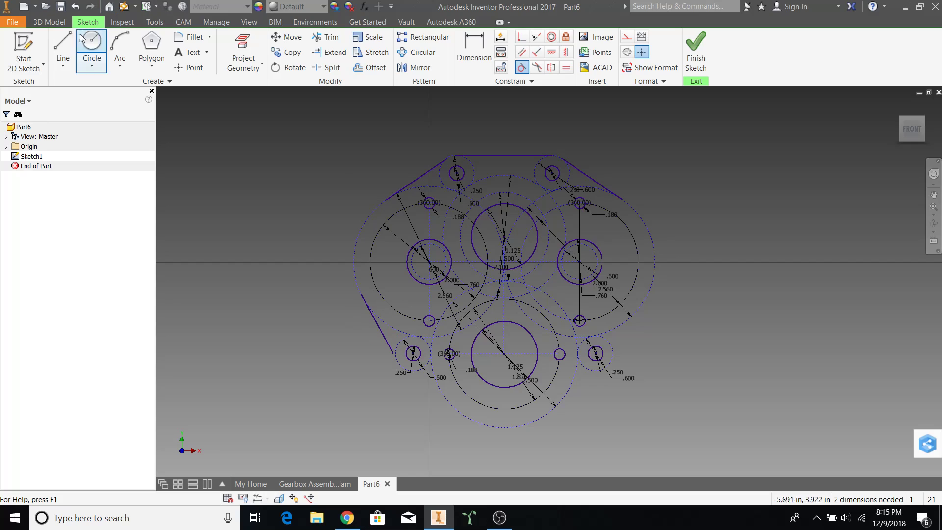
- Make the left side line's endpoints coincident with the left 2.56 in circle and the lower-left 0.6 in standoff circle
{"action": "left_click", "coordinate": [521, 37]}
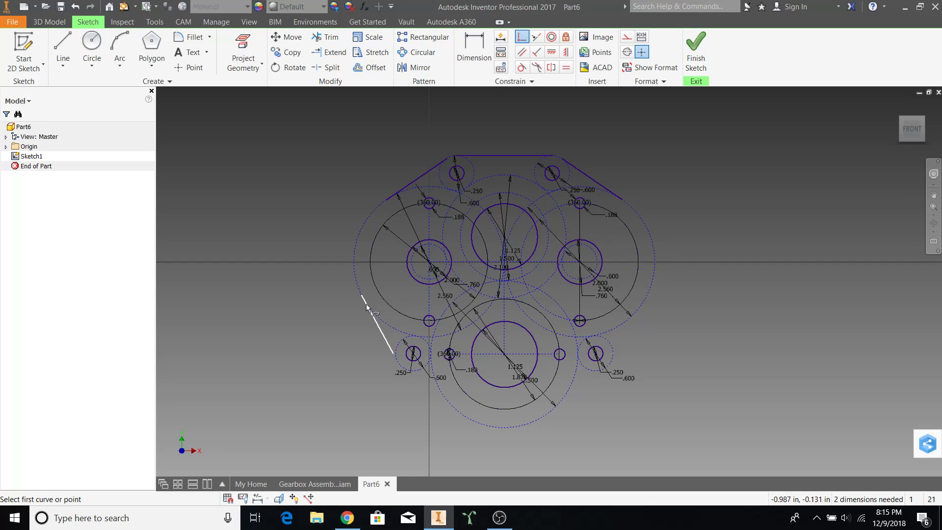
{"action": "left_click", "coordinate": [362, 297]}
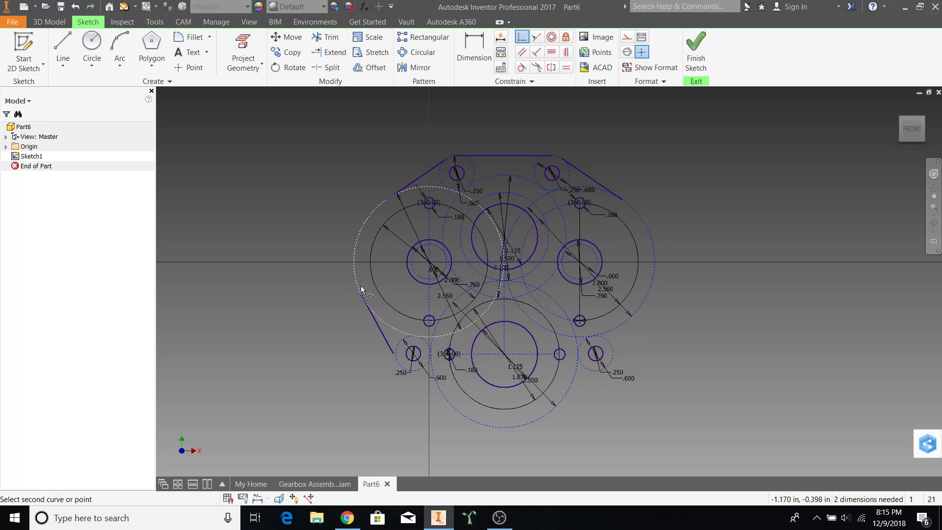
{"action": "left_click", "coordinate": [396, 359]}
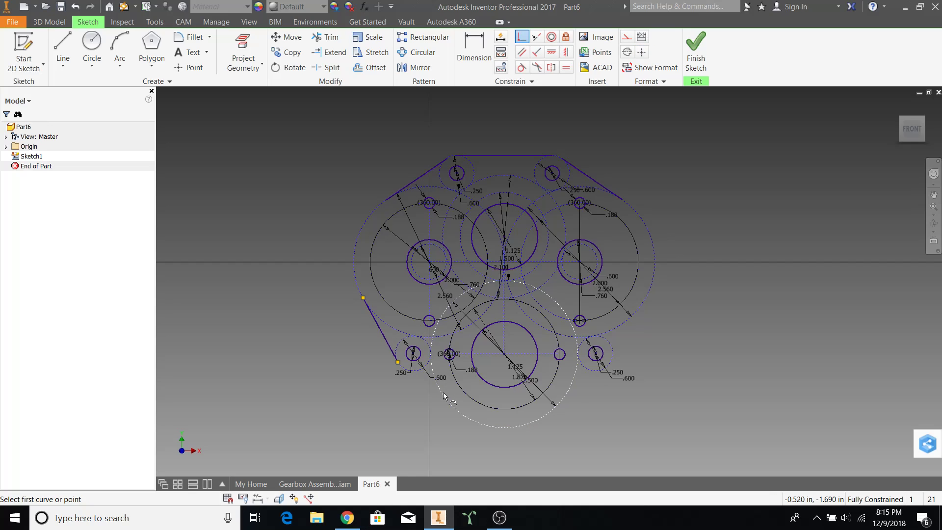
- Draw a slanted line at the plate's lower left, tangent to the lower-left 0.6 in standoff circle and the bottom 2.5 in circle
{"action": "scroll", "coordinate": [443, 392], "scroll_direction": "up", "scroll_amount": 4}
{"action": "key", "text": "Escape"}
{"action": "left_click", "coordinate": [58, 39]}
{"action": "left_click", "coordinate": [351, 336]}
{"action": "left_click", "coordinate": [444, 416]}
{"action": "key", "text": "Escape"}
{"action": "left_click", "coordinate": [521, 67]}
{"action": "left_click", "coordinate": [458, 390]}
{"action": "left_click", "coordinate": [376, 322]}
{"action": "left_click", "coordinate": [382, 312]}
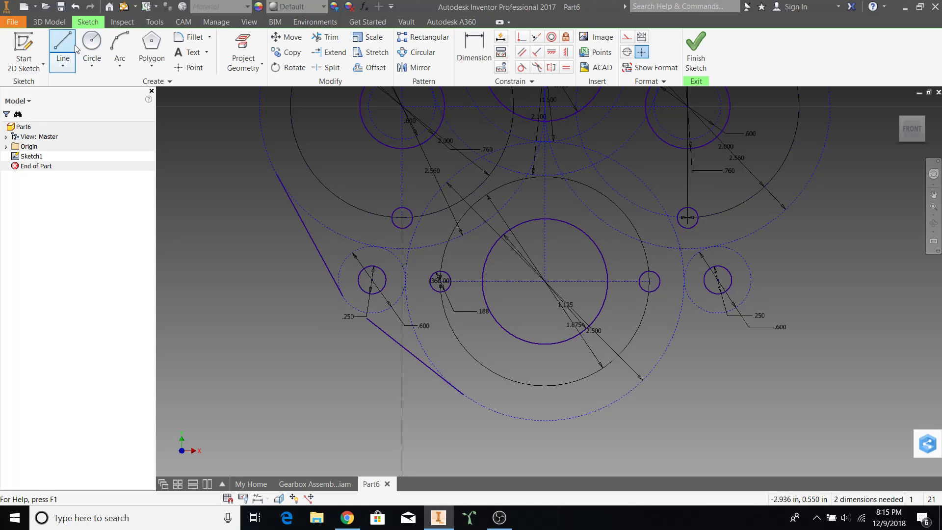
- Make the lower-left slanted line's endpoints coincident with the lower-left standoff circle and the bottom 2.5 in circle
{"action": "left_click", "coordinate": [521, 36]}
{"action": "left_click", "coordinate": [366, 318]}
{"action": "left_click", "coordinate": [370, 312]}
{"action": "left_click", "coordinate": [463, 395]}
{"action": "left_click", "coordinate": [467, 399]}
- Draw a slanted line at the plate's lower right, tangent to the lower-right 0.6 in standoff circle and the bottom 2.5 in circle
{"action": "middle_click_drag", "start_coordinate": [734, 398], "coordinate": [518, 408]}
{"action": "left_click", "coordinate": [62, 49]}
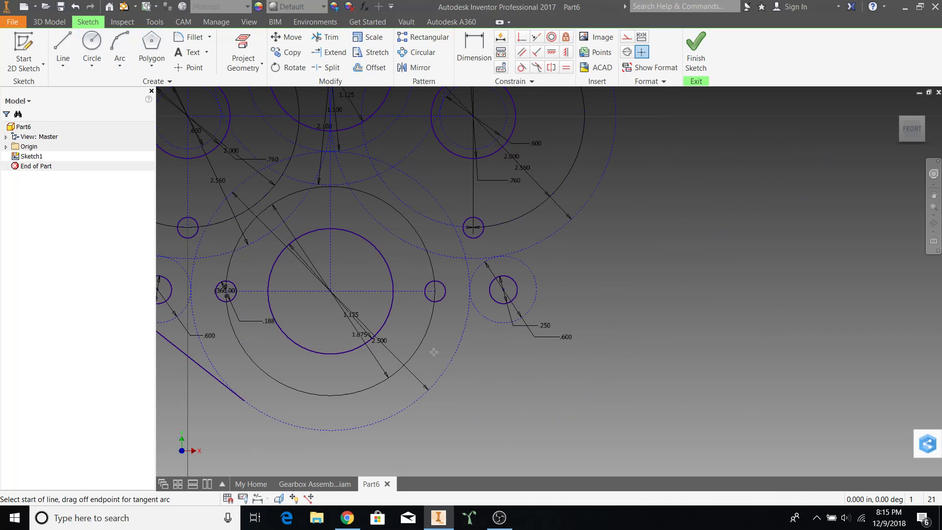
{"action": "left_click", "coordinate": [435, 428]}
{"action": "left_click", "coordinate": [553, 349]}
{"action": "key", "text": "Escape"}
{"action": "left_click", "coordinate": [521, 67]}
{"action": "left_click", "coordinate": [534, 362]}
{"action": "left_click", "coordinate": [511, 322]}
{"action": "left_click", "coordinate": [465, 358]}
{"action": "left_click", "coordinate": [457, 349]}
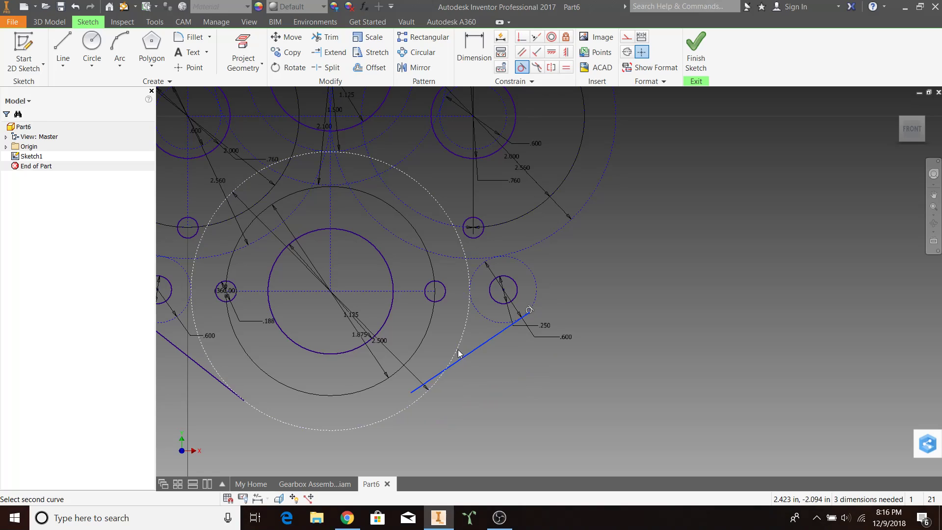
- Make the lower-right slanted line's endpoints coincident with the bottom 2.5 in circle and the lower-right standoff circle
{"action": "left_click", "coordinate": [521, 37]}
{"action": "left_click", "coordinate": [418, 400]}
{"action": "left_click", "coordinate": [455, 349]}
{"action": "left_click", "coordinate": [528, 311]}
{"action": "left_click", "coordinate": [529, 308]}
- Draw a steep line on the plate's right side, tangent to the right 2.56 in circle and the lower-right 0.6 in standoff circle
{"action": "middle_click_drag", "start_coordinate": [595, 280], "coordinate": [493, 398]}
{"action": "left_click", "coordinate": [56, 40]}
{"action": "left_click", "coordinate": [451, 423]}
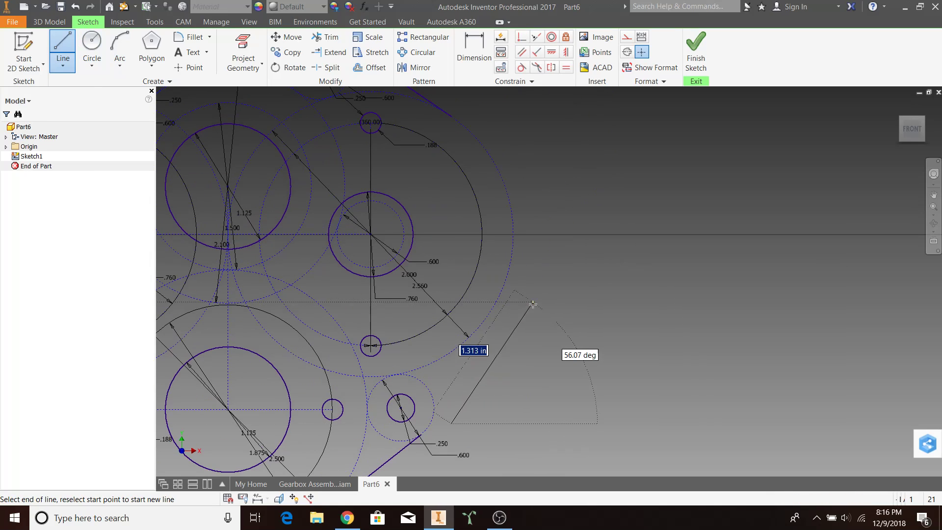
{"action": "left_click", "coordinate": [533, 305]}
{"action": "key", "text": "Escape"}
{"action": "left_click", "coordinate": [521, 67]}
{"action": "left_click", "coordinate": [523, 322]}
{"action": "left_click", "coordinate": [504, 297]}
{"action": "left_click", "coordinate": [458, 359]}
{"action": "left_click", "coordinate": [425, 391]}
- Make the right side line's endpoints coincident with the lower-right standoff circle and the right 2.56 in circle
{"action": "scroll", "coordinate": [532, 320], "scroll_direction": "down", "scroll_amount": 3}
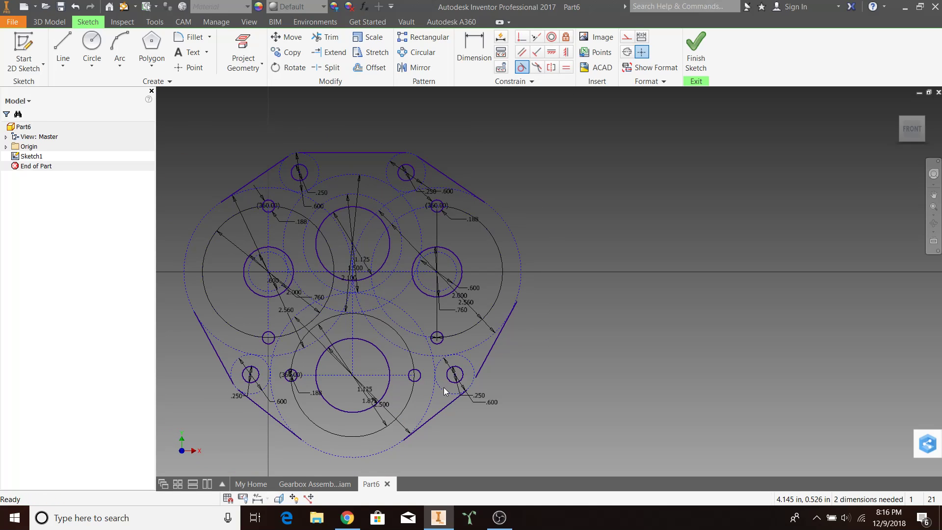
{"action": "left_click", "coordinate": [521, 36]}
{"action": "left_click", "coordinate": [474, 378]}
{"action": "left_click", "coordinate": [473, 378]}
{"action": "left_click", "coordinate": [517, 301]}
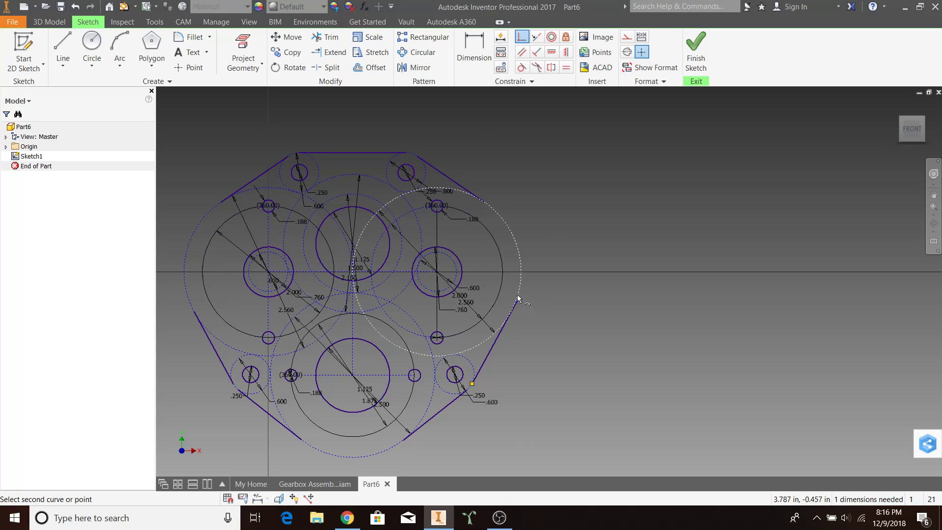
{"action": "left_click", "coordinate": [518, 293]}
{"action": "key", "text": "Escape"}
- Draw a center-point arc around the left 2.56 in circle's center, joining the upper-left slanted line to the left side line
{"action": "middle_click_drag", "start_coordinate": [413, 417], "coordinate": [497, 384]}
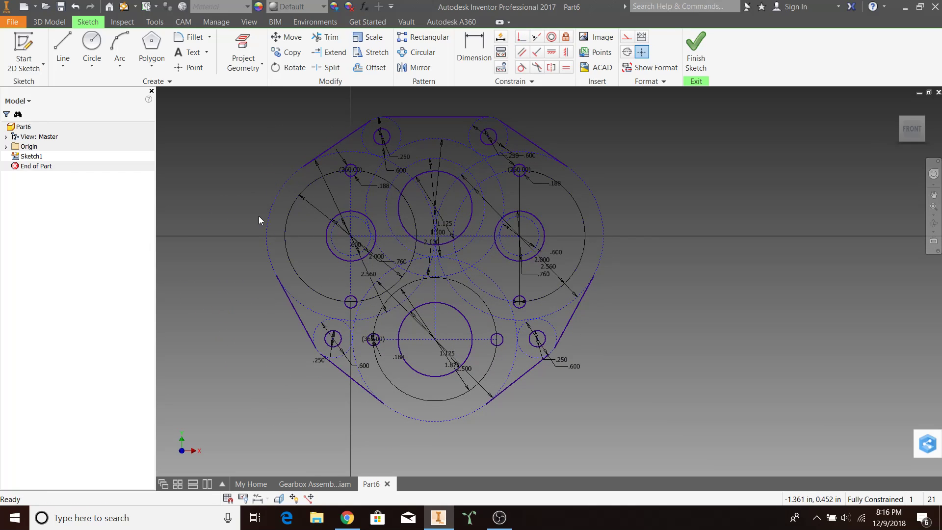
{"action": "left_click", "coordinate": [110, 64]}
{"action": "left_click", "coordinate": [136, 140]}
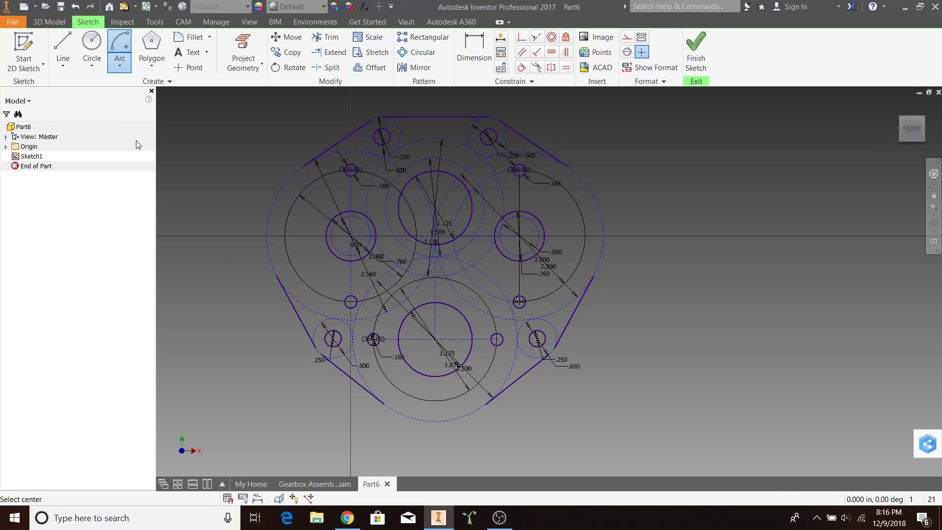
{"action": "left_click", "coordinate": [352, 236]}
{"action": "left_click", "coordinate": [303, 165]}
{"action": "left_click", "coordinate": [277, 276]}
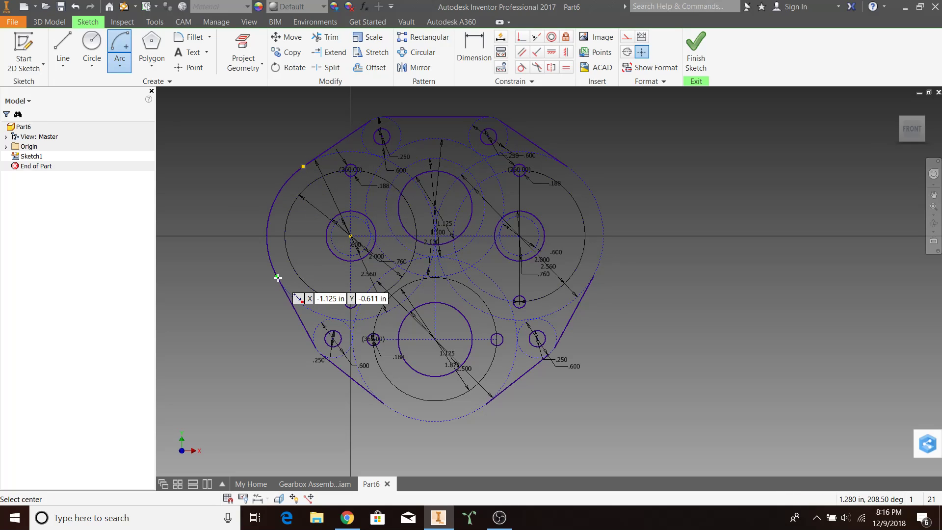
- Add center-point arcs around the lower-left standoff and the bottom 2.5 in circle, joining the adjacent outline lines
{"action": "left_click", "coordinate": [333, 339]}
{"action": "left_click", "coordinate": [316, 348]}
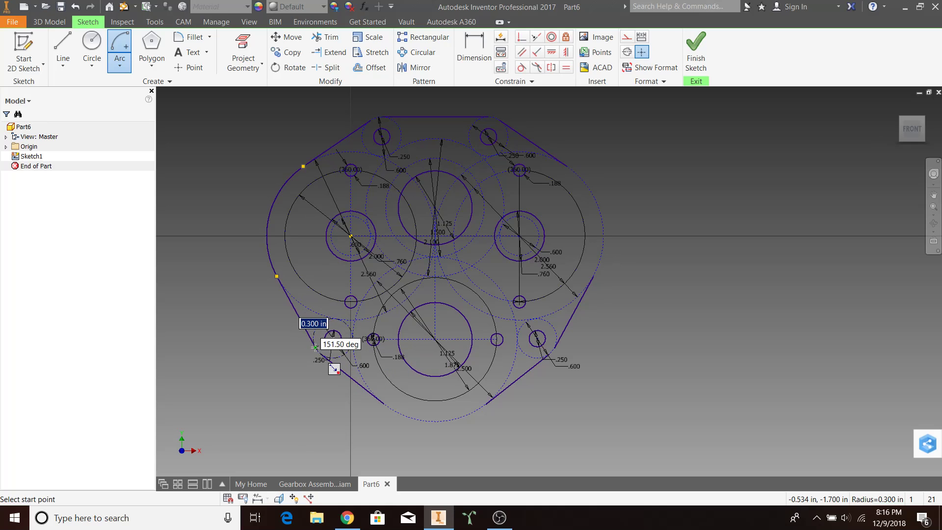
{"action": "left_click", "coordinate": [321, 353]}
{"action": "left_click", "coordinate": [435, 339]}
{"action": "left_click", "coordinate": [383, 403]}
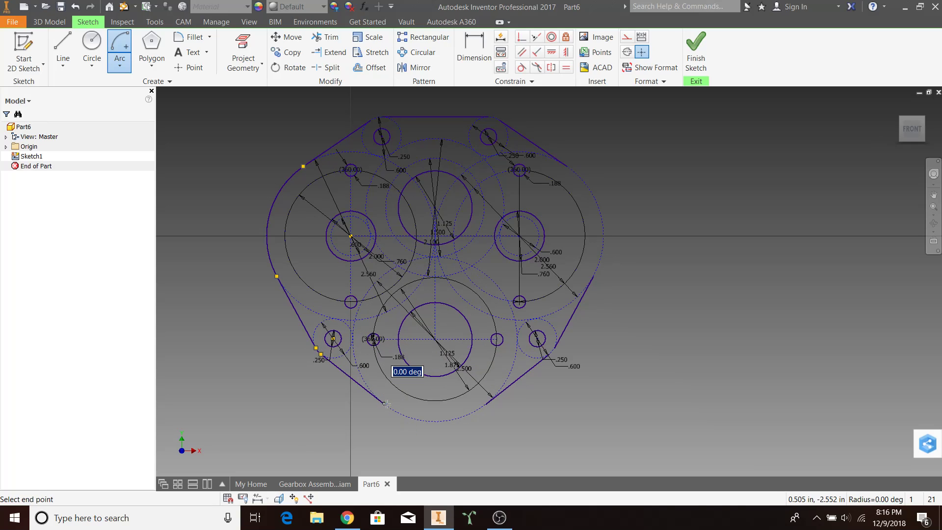
{"action": "left_click", "coordinate": [487, 403]}
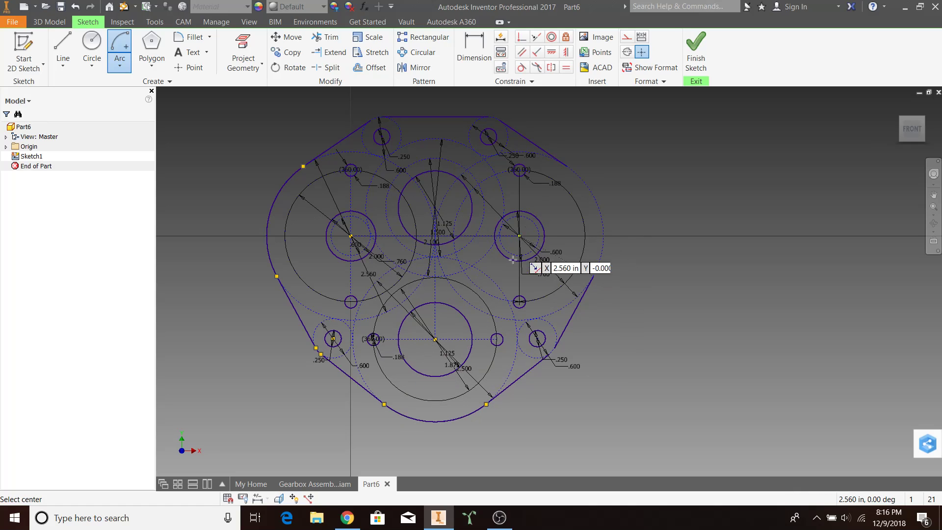
- Add center-point arcs around the lower-right standoff and the right 2.56 in circle, joining the adjacent outline lines
{"action": "left_click", "coordinate": [537, 338]}
{"action": "left_click", "coordinate": [552, 350]}
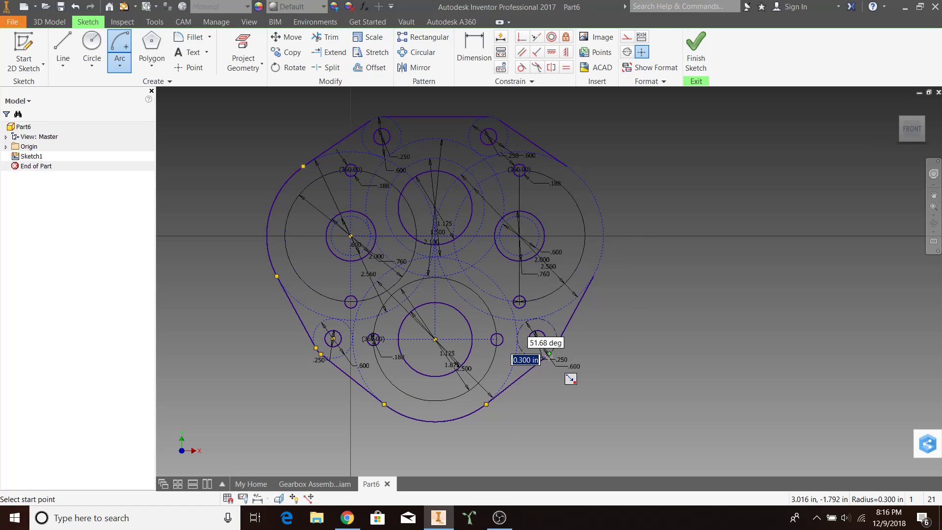
{"action": "left_click", "coordinate": [554, 348]}
{"action": "left_click", "coordinate": [519, 236]}
{"action": "left_click", "coordinate": [570, 168]}
{"action": "left_click", "coordinate": [593, 273]}
- Close the plate outline with center-point arcs around the upper-right and upper-left standoffs, between the top line and the slanted lines
{"action": "left_click", "coordinate": [488, 136]}
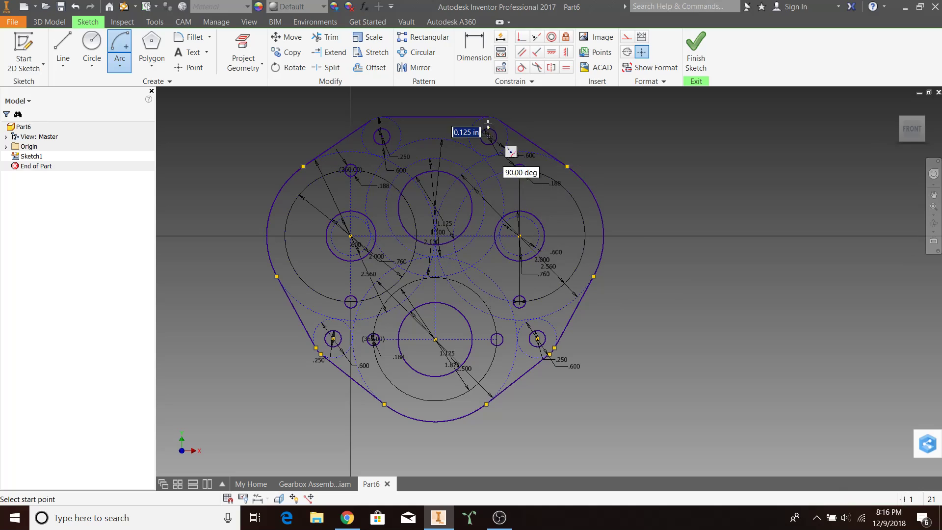
{"action": "left_click", "coordinate": [488, 116]}
{"action": "left_click", "coordinate": [499, 120]}
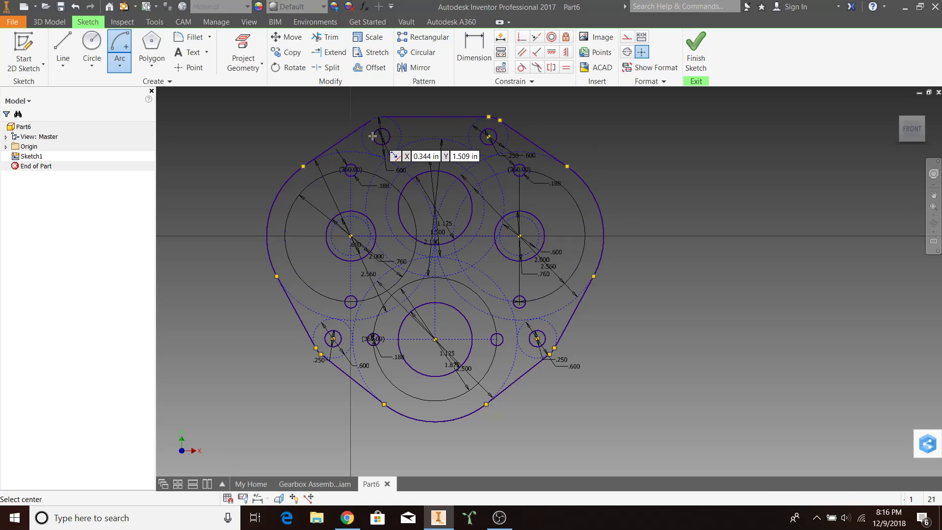
{"action": "left_click", "coordinate": [383, 136]}
{"action": "left_click", "coordinate": [378, 118]}
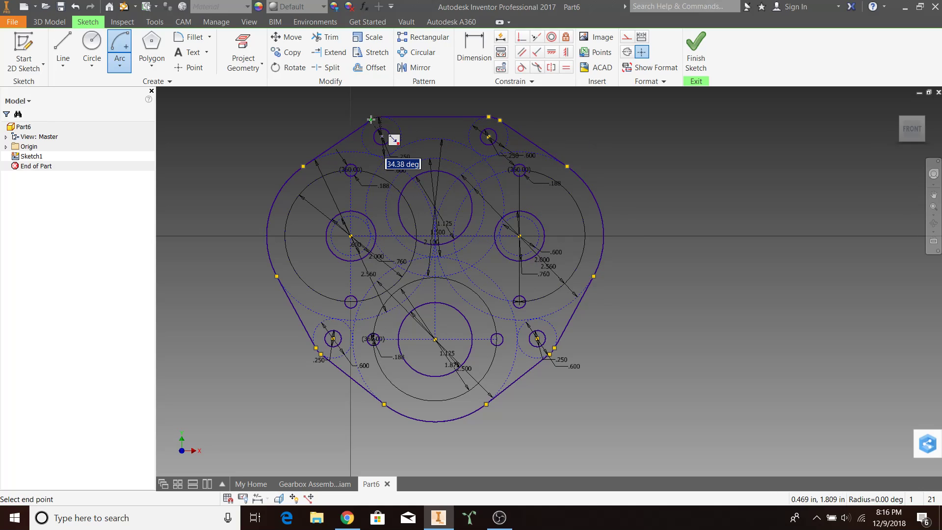
{"action": "left_click", "coordinate": [371, 122]}
{"action": "key", "text": "Escape"}
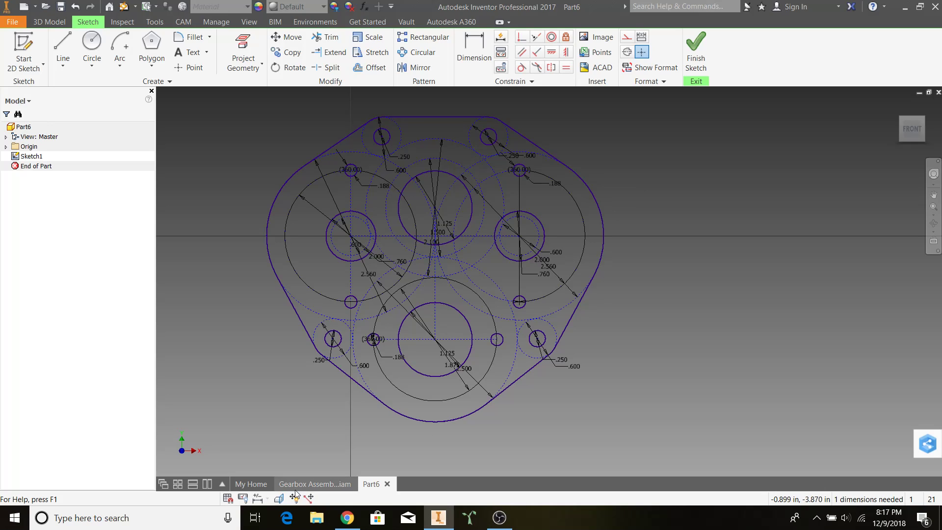
- Switch to Chrome, set the first-stage driven gear to 48 in the Custom 1-Speed Drive calculator sheet, and return to the Inventor sketch
{"action": "left_click", "coordinate": [346, 518]}
{"action": "left_click", "coordinate": [97, 10]}
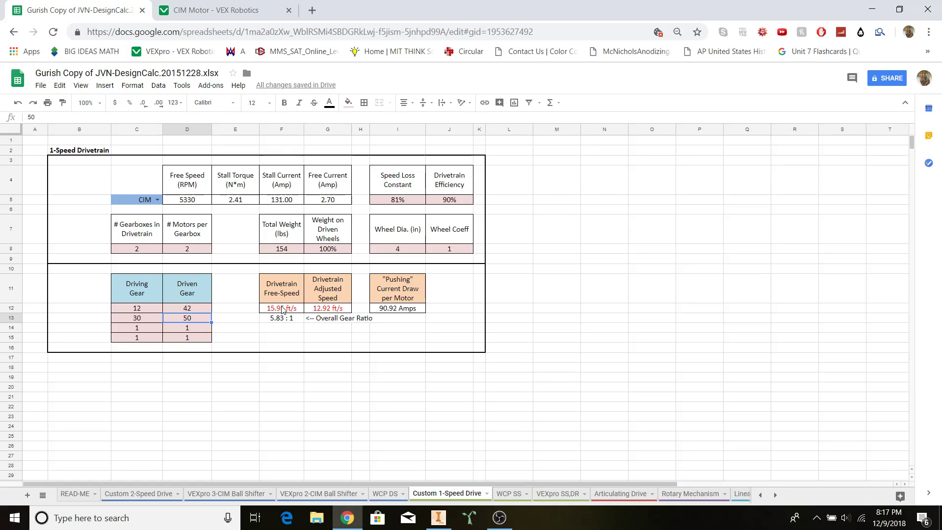
{"action": "left_click", "coordinate": [188, 309]}
{"action": "type", "text": "4"}
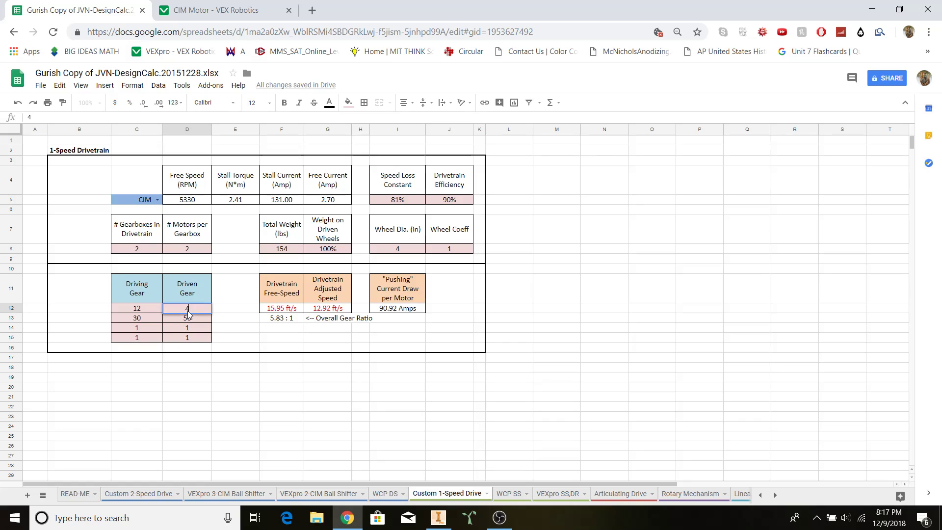
{"action": "left_click", "coordinate": [220, 321]}
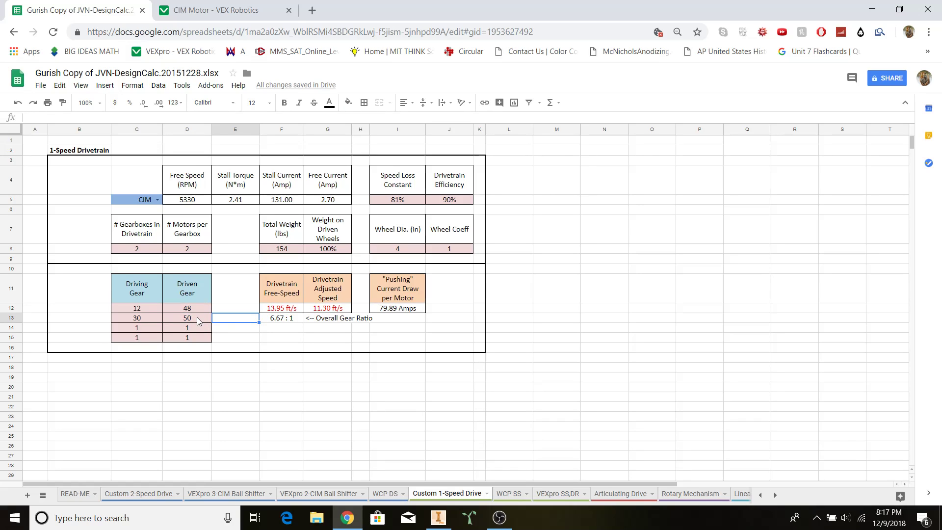
{"action": "left_click", "coordinate": [436, 515]}
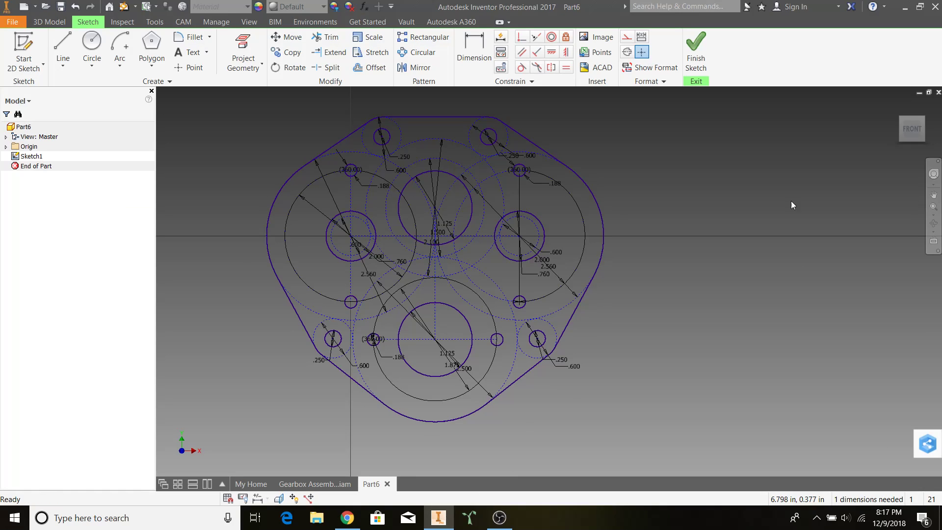
{"action": "scroll", "coordinate": [592, 197], "scroll_direction": "up", "scroll_amount": 4}
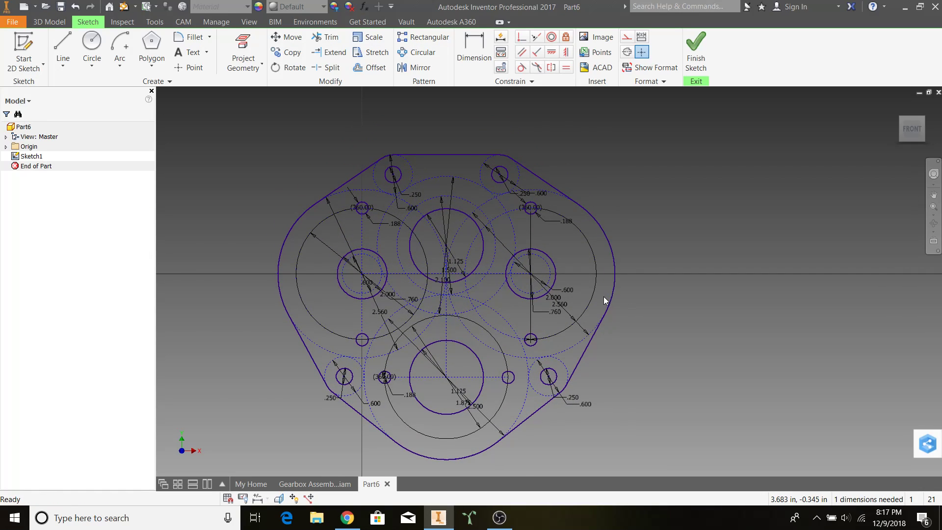
- Try a diameter of 48 in / 20 ul on the upper-center gear circle, inspect the plate outline, and undo the change
{"action": "mouse_move", "coordinate": [400, 219]}
{"action": "middle_mouse_down"}
{"action": "mouse_move", "coordinate": [472, 251]}
{"action": "mouse_move", "coordinate": [480, 272]}
{"action": "middle_mouse_up"}
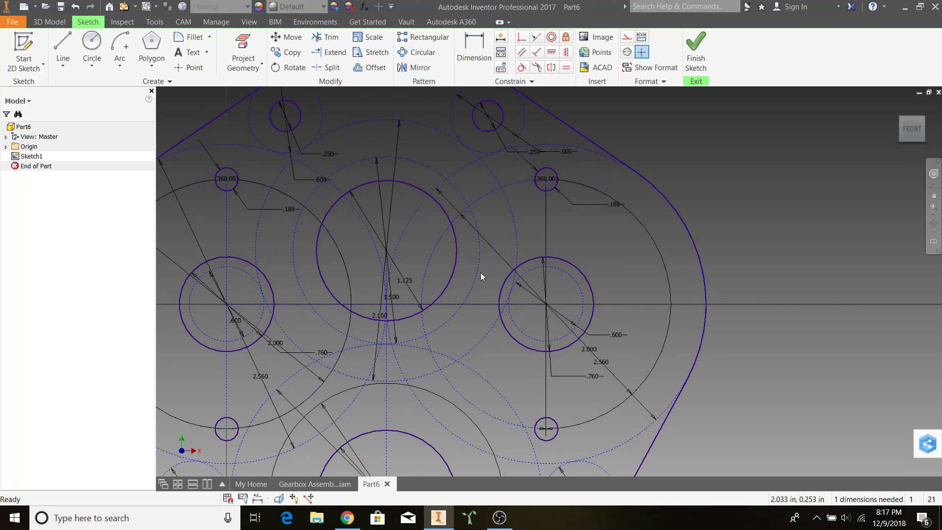
{"action": "left_click", "coordinate": [379, 320]}
{"action": "left_click", "coordinate": [339, 362]}
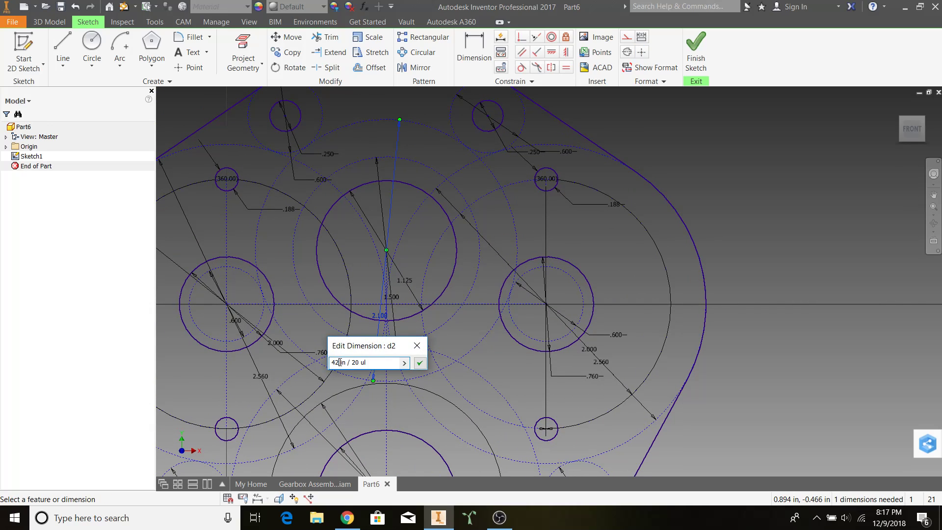
{"action": "key", "text": "BackSpace"}
{"action": "type", "text": "8"}
{"action": "key", "text": "Return"}
{"action": "scroll", "coordinate": [368, 380], "scroll_direction": "up", "scroll_amount": 5}
{"action": "middle_click_drag", "start_coordinate": [369, 382], "coordinate": [391, 347]}
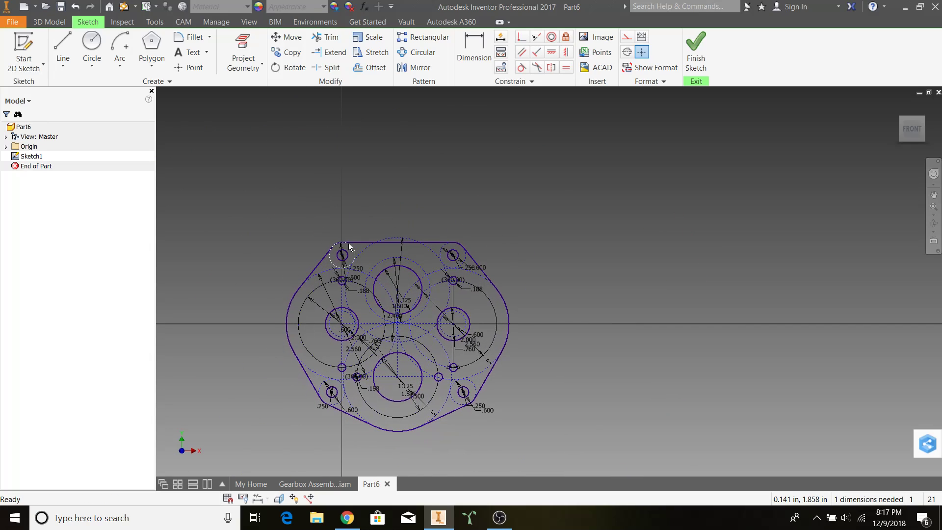
{"action": "scroll", "coordinate": [343, 248], "scroll_direction": "down", "scroll_amount": 6}
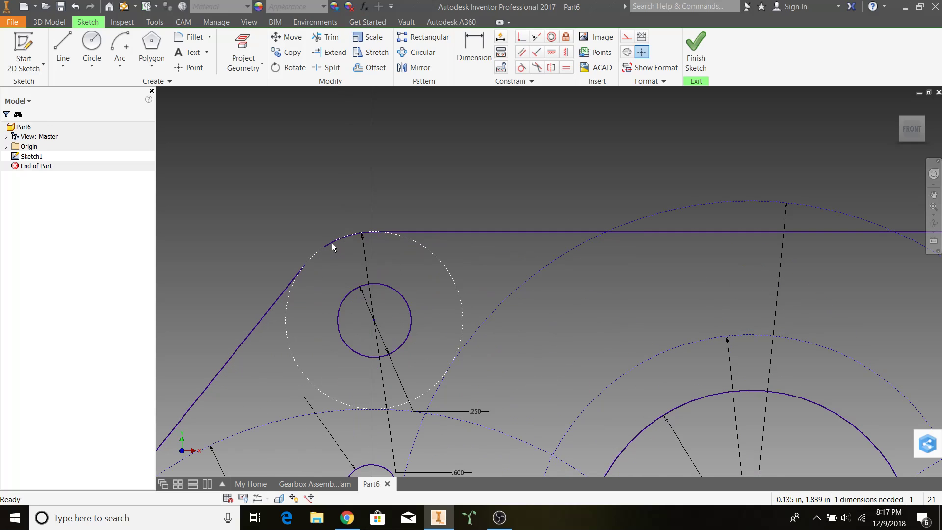
{"action": "scroll", "coordinate": [322, 229], "scroll_direction": "up", "scroll_amount": 6}
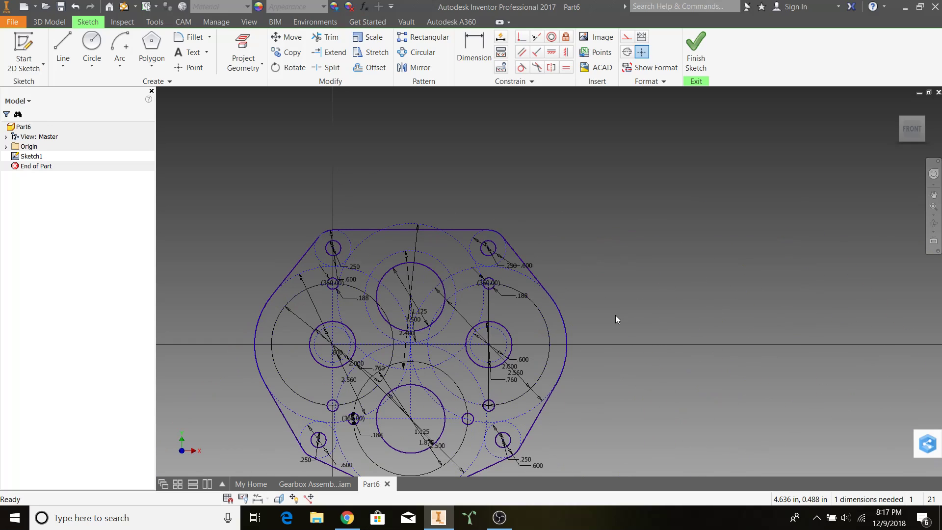
{"action": "middle_click_drag", "start_coordinate": [615, 314], "coordinate": [642, 252]}
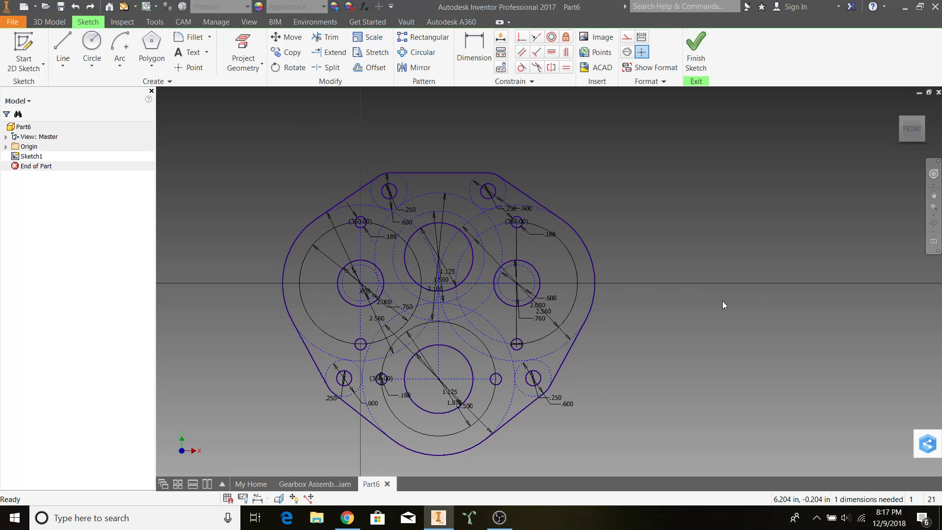
{"action": "left_click", "coordinate": [696, 49]}
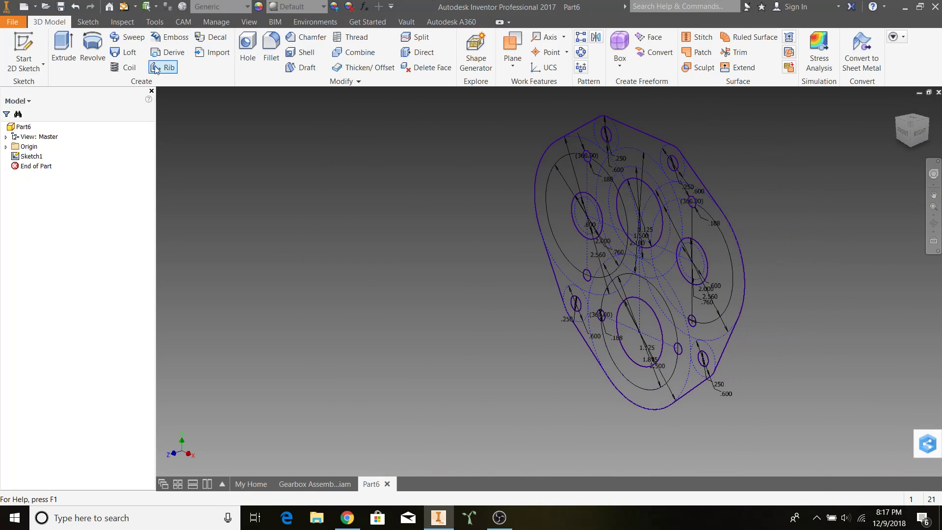
{"action": "left_click", "coordinate": [77, 58]}
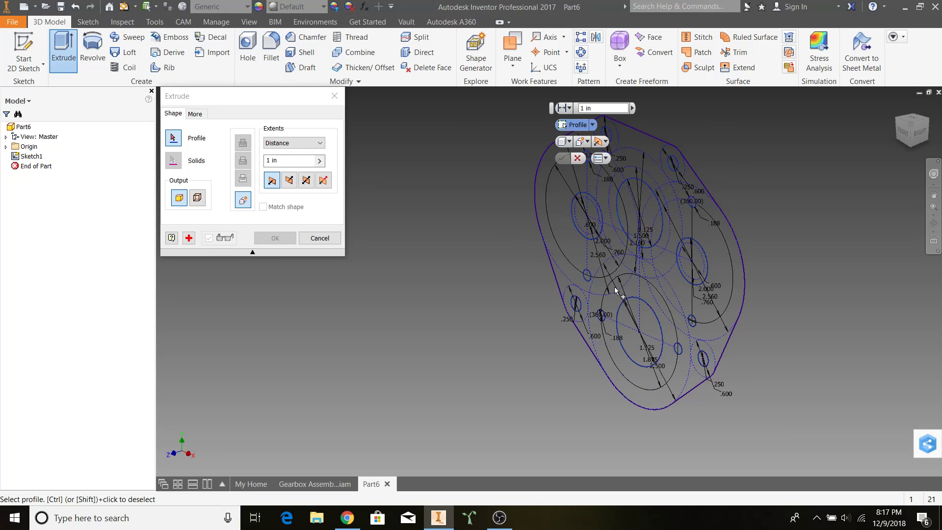
{"action": "mouse_move", "coordinate": [651, 366]}
{"action": "middle_mouse_down", "text": "shift"}
{"action": "mouse_move", "coordinate": [699, 349]}
{"action": "mouse_move", "coordinate": [736, 351]}
{"action": "middle_mouse_up", "text": "shift"}
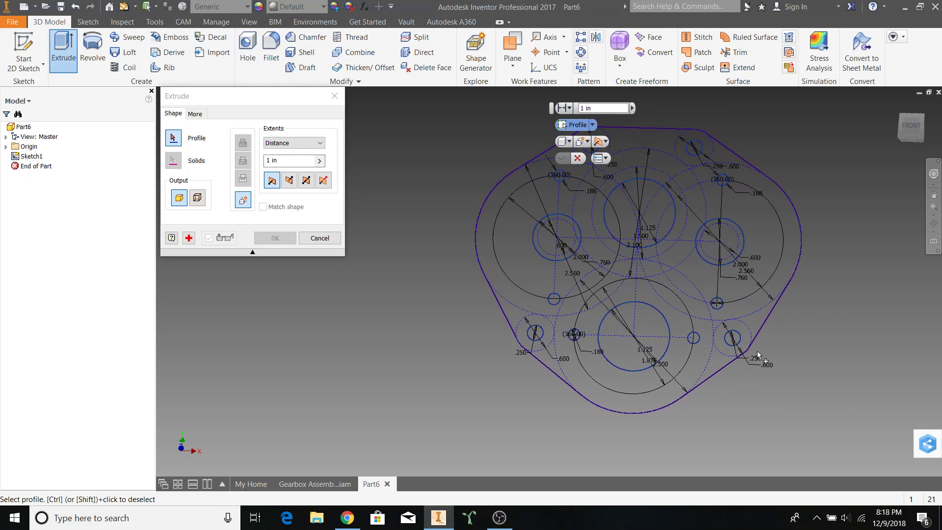
{"action": "scroll", "coordinate": [648, 409], "scroll_direction": "up", "scroll_amount": 2}
{"action": "scroll", "coordinate": [641, 411], "scroll_direction": "down", "scroll_amount": 5}
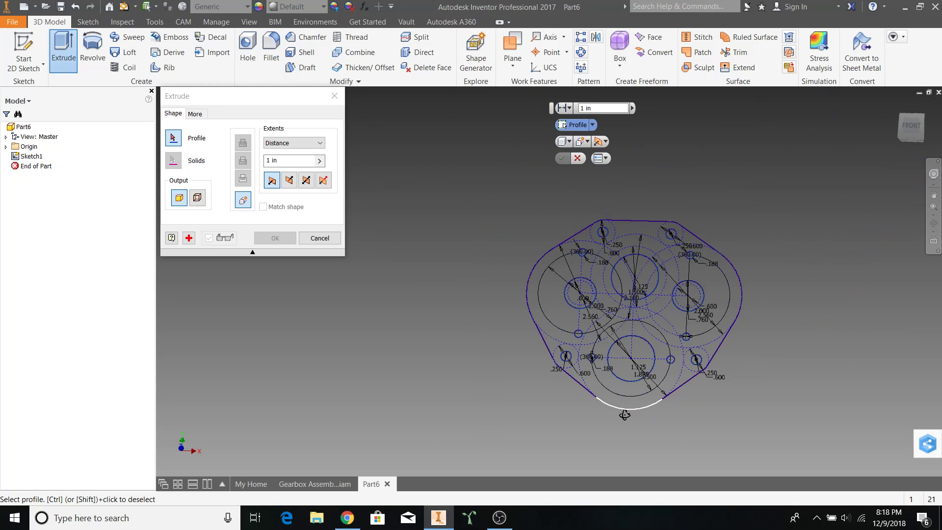
{"action": "scroll", "coordinate": [606, 216], "scroll_direction": "up", "scroll_amount": 4}
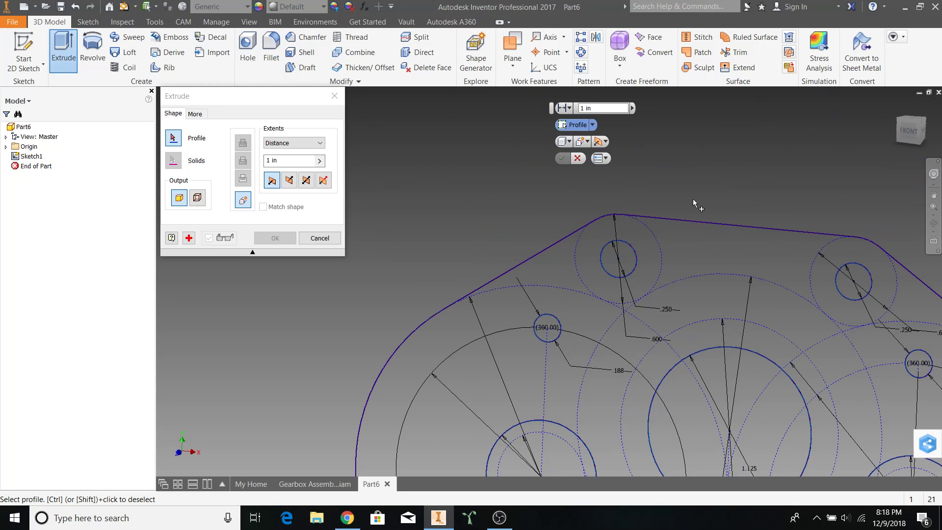
{"action": "scroll", "coordinate": [824, 199], "scroll_direction": "down", "scroll_amount": 3}
{"action": "middle_click_drag", "start_coordinate": [824, 201], "coordinate": [701, 191], "text": "shift"}
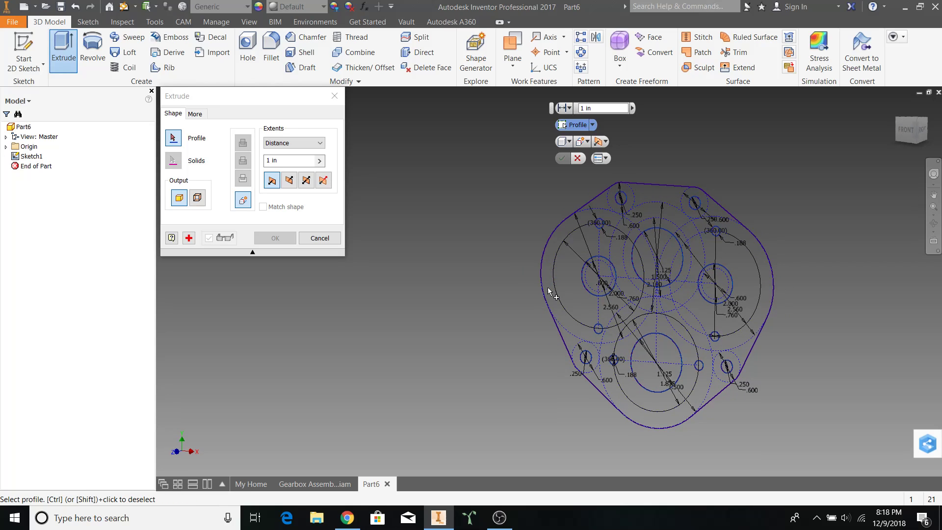
{"action": "left_click", "coordinate": [320, 238]}
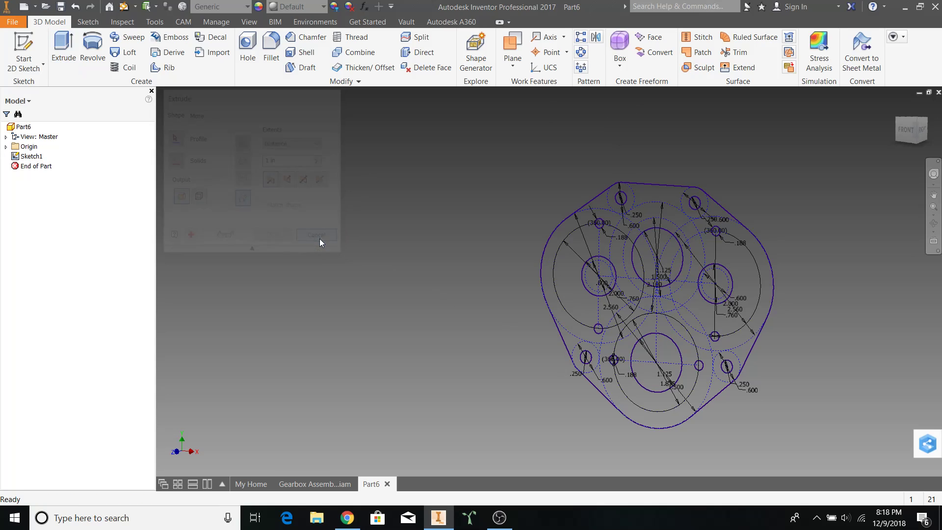
- Reopen the plate sketch for editing and start Sketch Doctor on it
{"action": "right_click", "coordinate": [38, 160]}
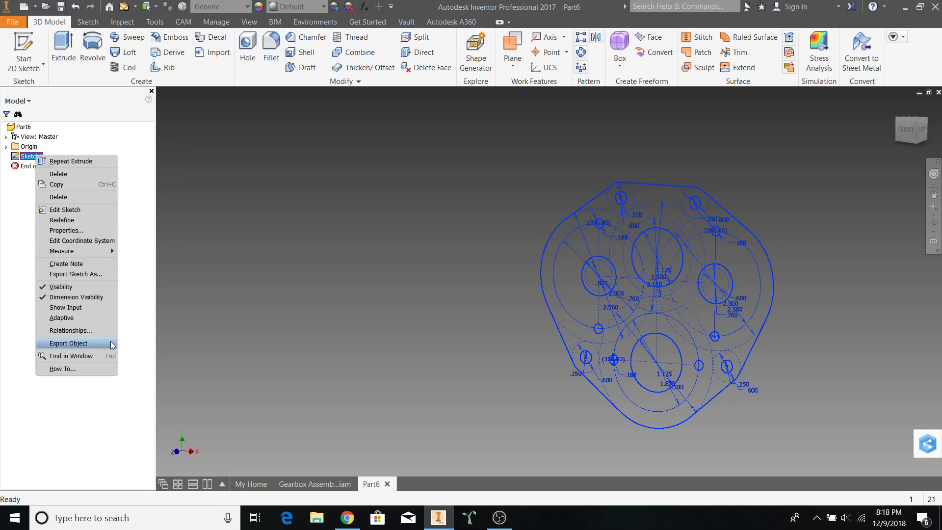
{"action": "left_click", "coordinate": [94, 210]}
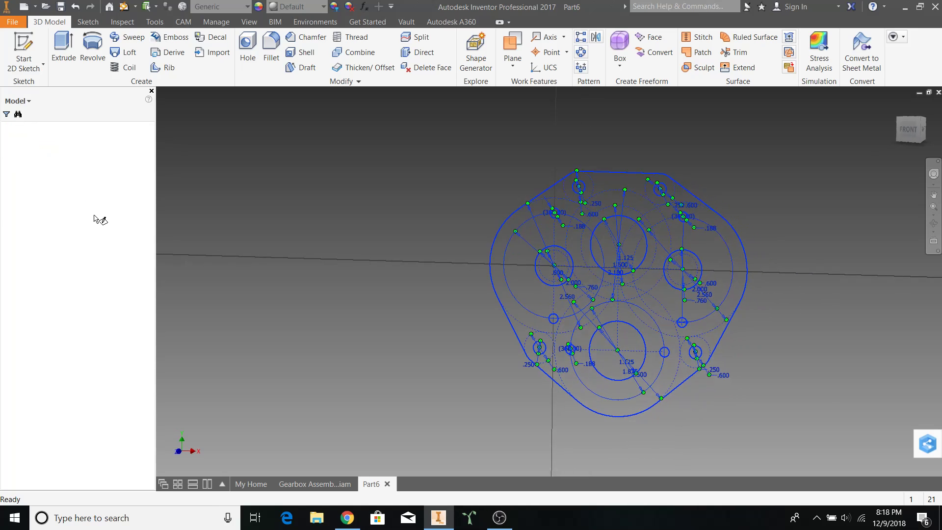
{"action": "left_click", "coordinate": [32, 156]}
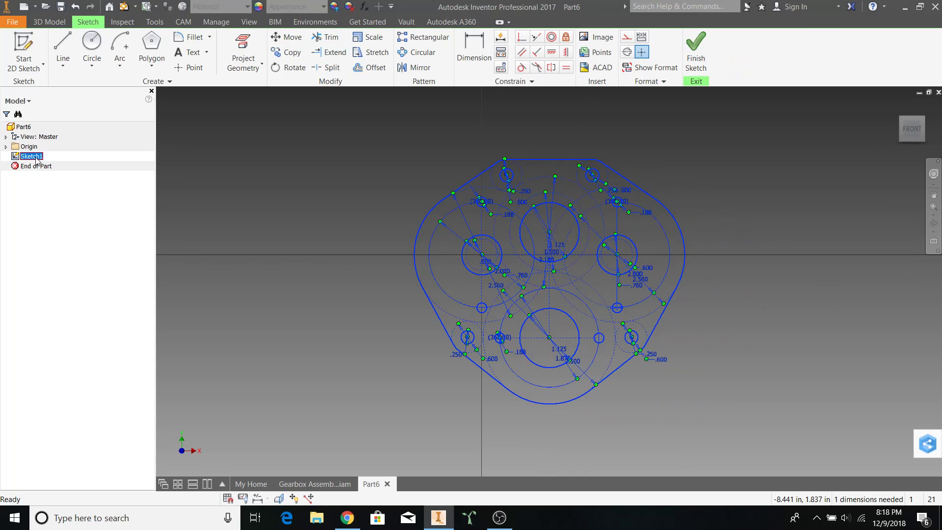
{"action": "right_click", "coordinate": [37, 159]}
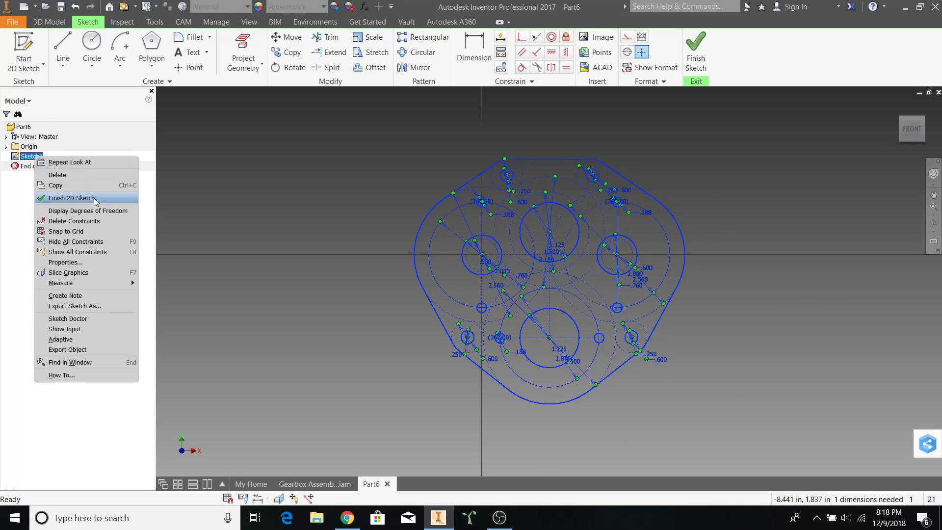
{"action": "left_click", "coordinate": [98, 318]}
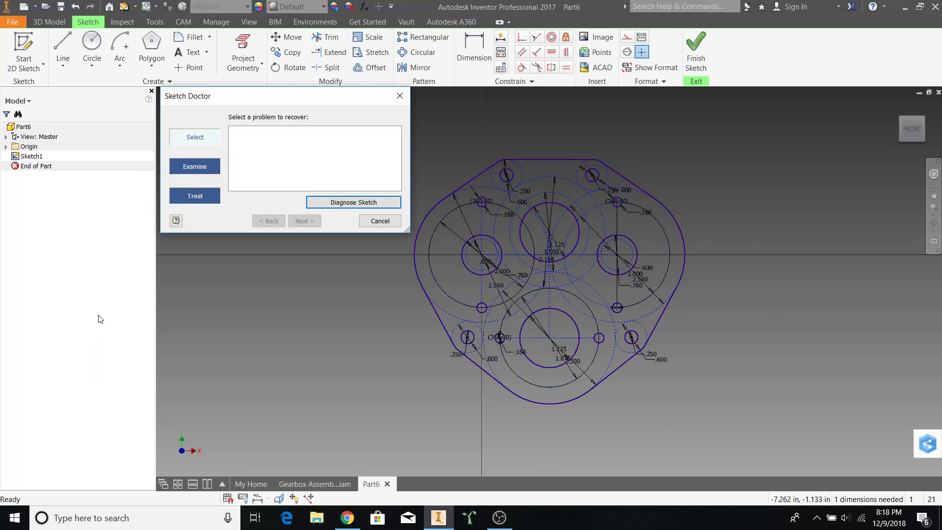
- Diagnose the sketch for open loops only, excluding redundant points, missing coincident constraints, overlapping curves and self-intersecting loops
{"action": "left_click", "coordinate": [316, 203]}
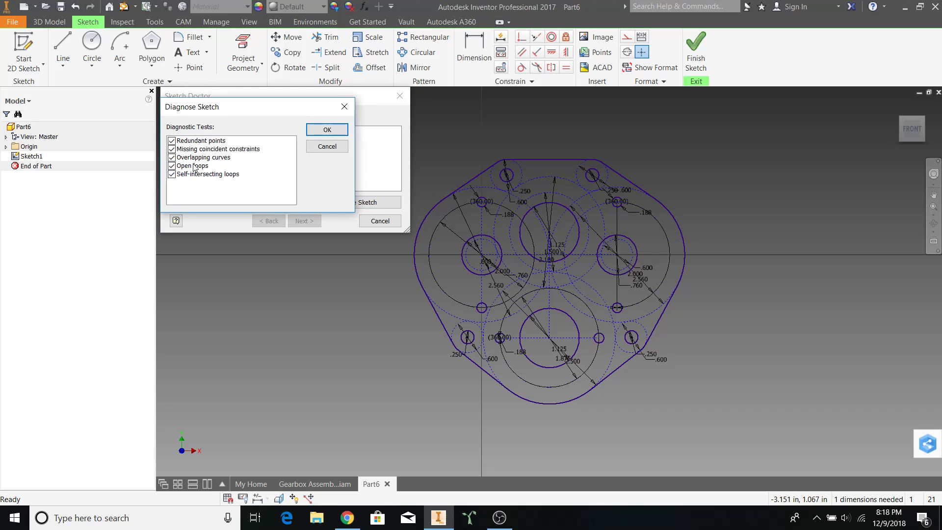
{"action": "left_click", "coordinate": [172, 174]}
{"action": "left_click", "coordinate": [172, 157]}
{"action": "left_click", "coordinate": [172, 149]}
{"action": "left_click", "coordinate": [172, 141]}
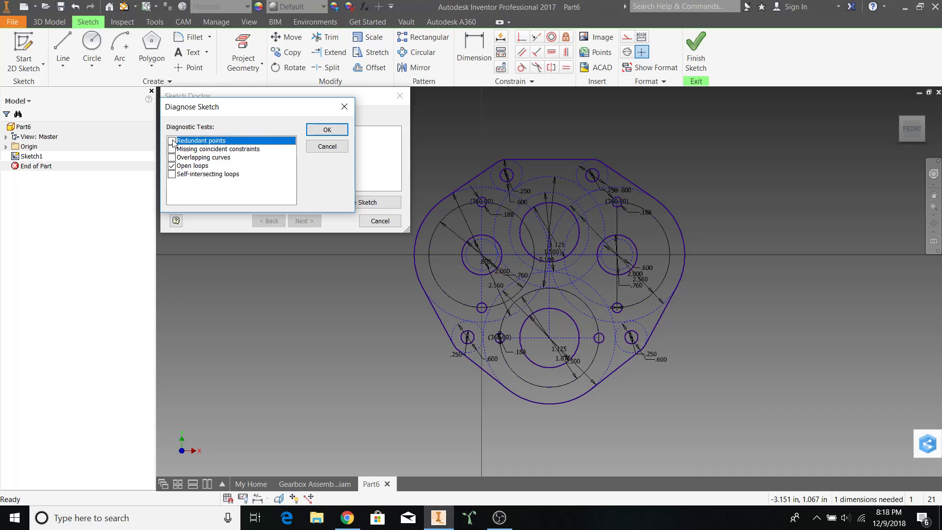
{"action": "left_click", "coordinate": [321, 129]}
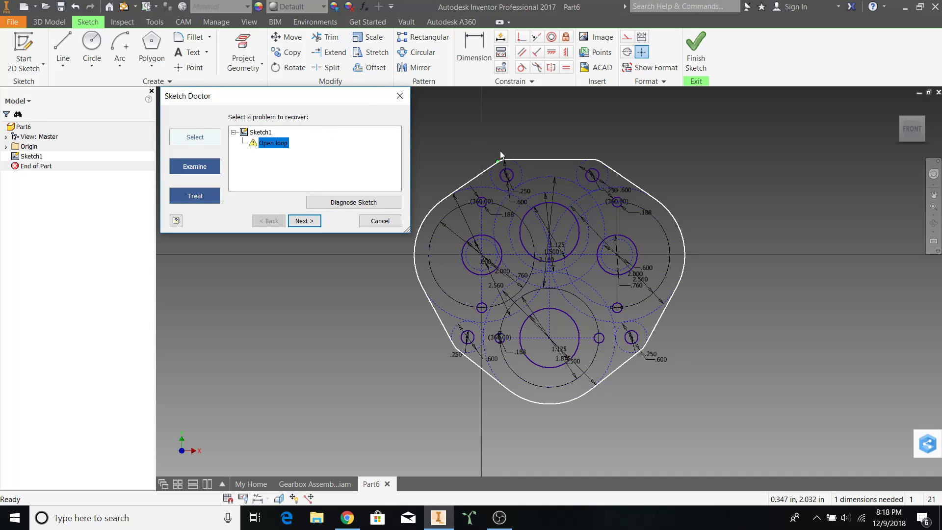
- Treat the open loop near the upper-left standoff with Close Loop, combining the redundant sketch points into a single point
{"action": "scroll", "coordinate": [500, 162], "scroll_direction": "up", "scroll_amount": 3}
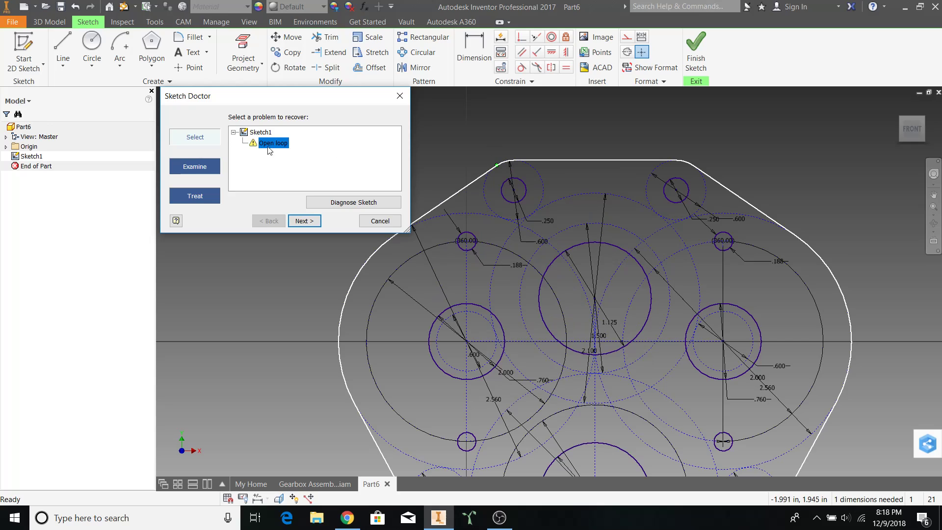
{"action": "scroll", "coordinate": [528, 185], "scroll_direction": "down", "scroll_amount": 3}
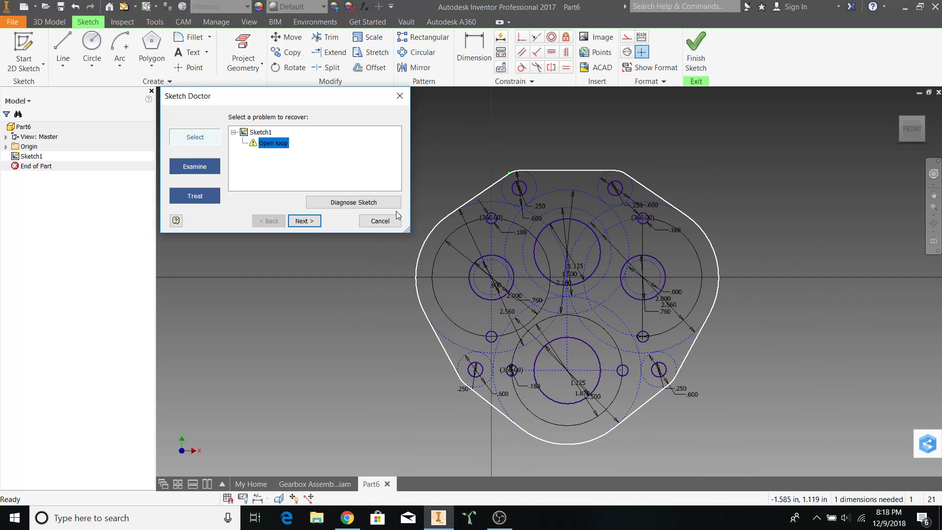
{"action": "left_click", "coordinate": [304, 221]}
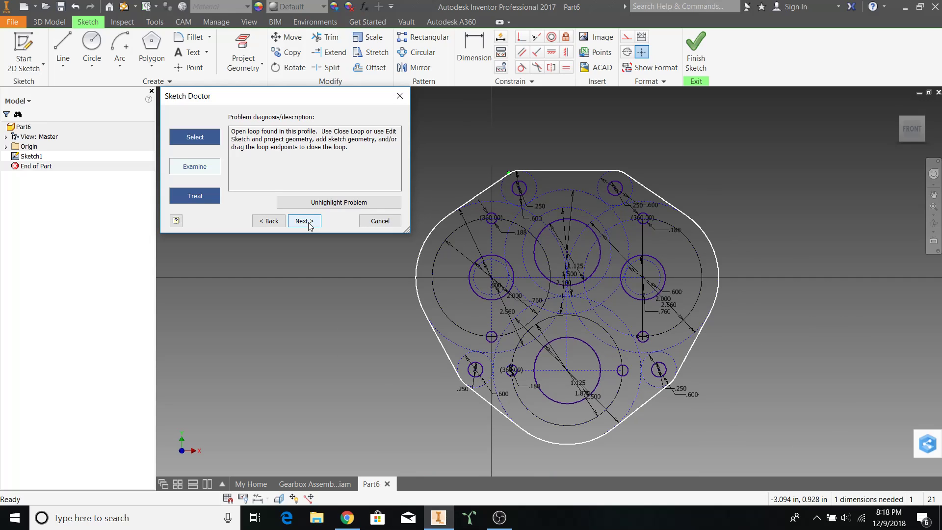
{"action": "left_click", "coordinate": [309, 222]}
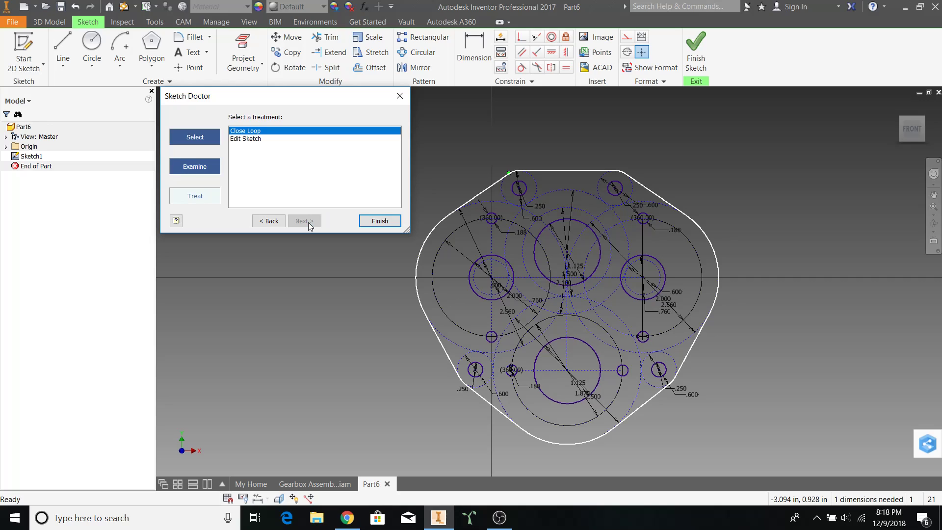
{"action": "left_click", "coordinate": [376, 223]}
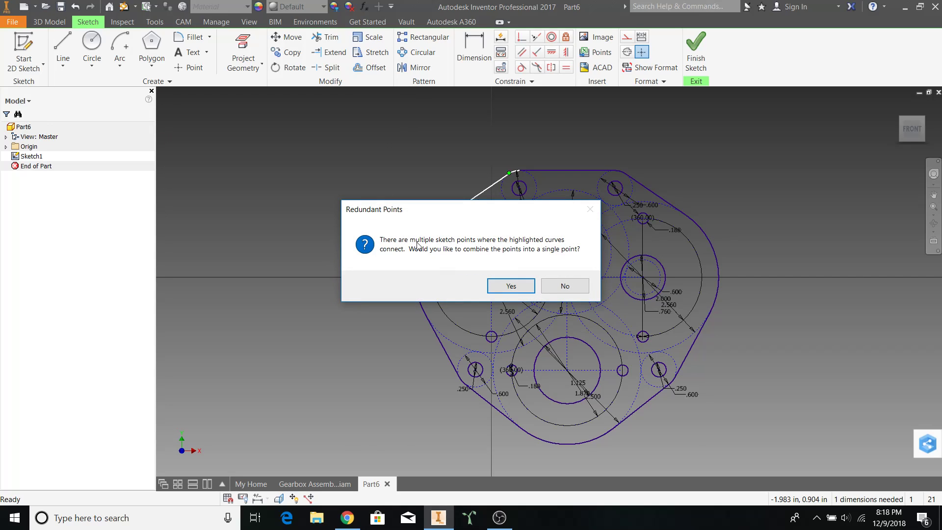
{"action": "left_click", "coordinate": [527, 289]}
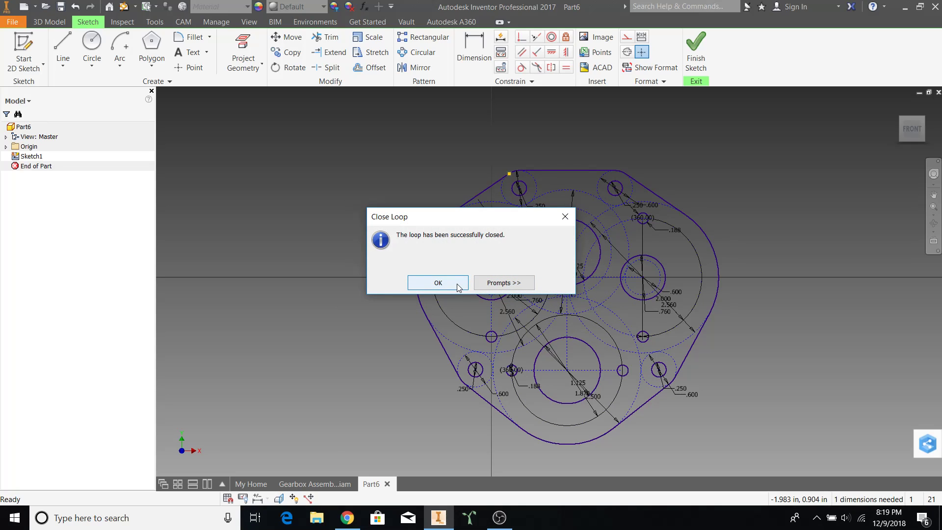
{"action": "left_click", "coordinate": [438, 283]}
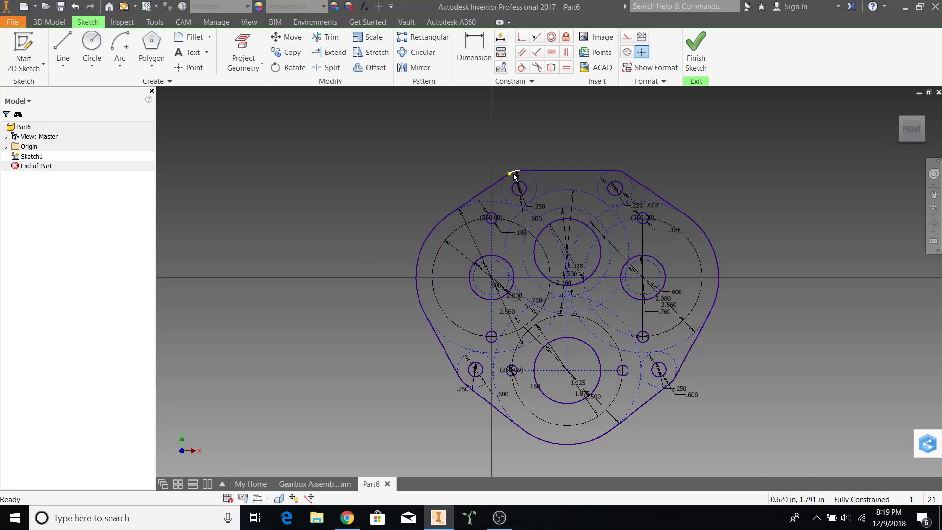
- Finish the sketch and extrude the plate profile 0.25 in, leaving the bearing, motor and standoff holes open
{"action": "scroll", "coordinate": [492, 169], "scroll_direction": "up", "scroll_amount": 3}
{"action": "scroll", "coordinate": [724, 135], "scroll_direction": "down", "scroll_amount": 2}
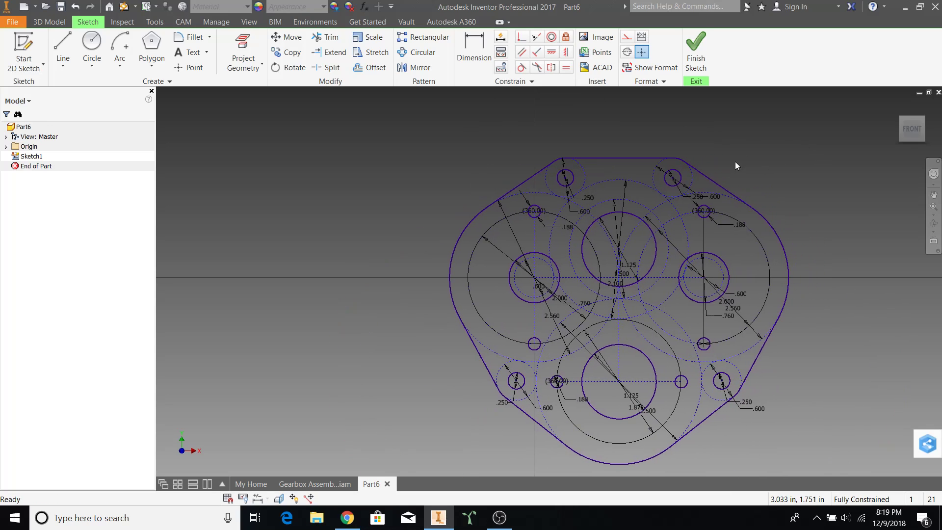
{"action": "left_click", "coordinate": [695, 52]}
{"action": "left_click", "coordinate": [64, 53]}
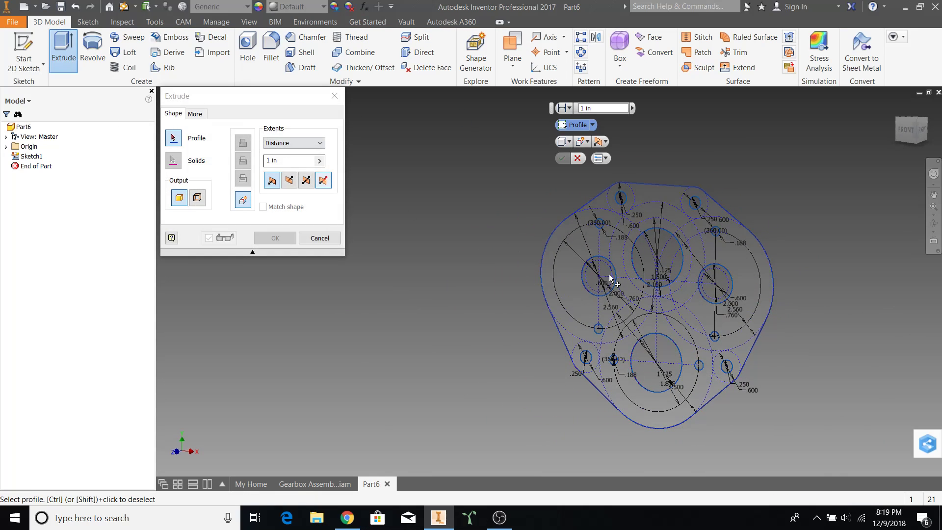
{"action": "left_click", "coordinate": [592, 249]}
{"action": "left_click", "coordinate": [581, 213]}
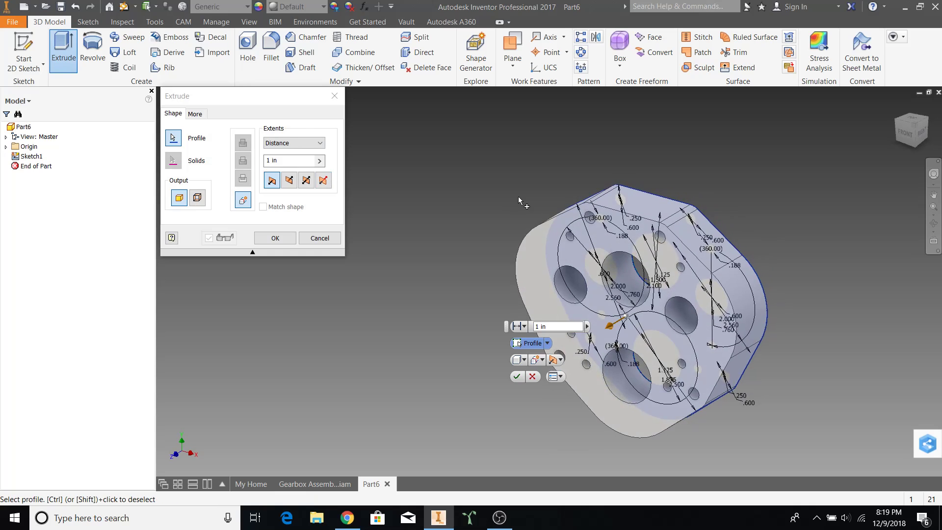
{"action": "left_click_drag", "start_coordinate": [287, 162], "coordinate": [266, 162]}
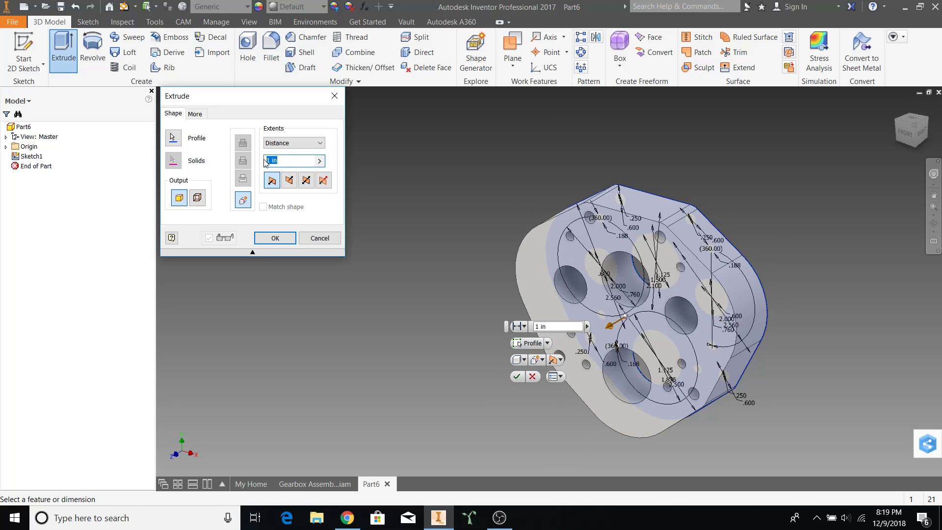
{"action": "type", "text": "0.25"}
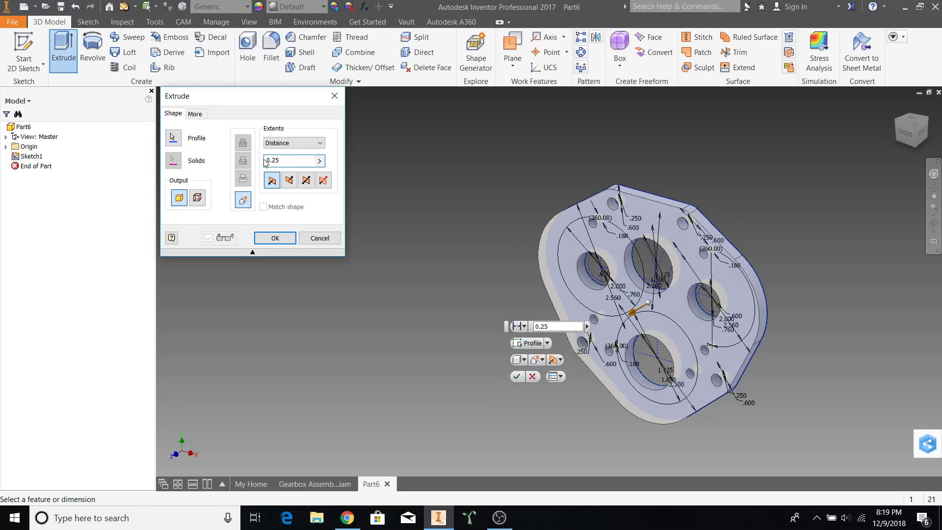
{"action": "left_click", "coordinate": [284, 238]}
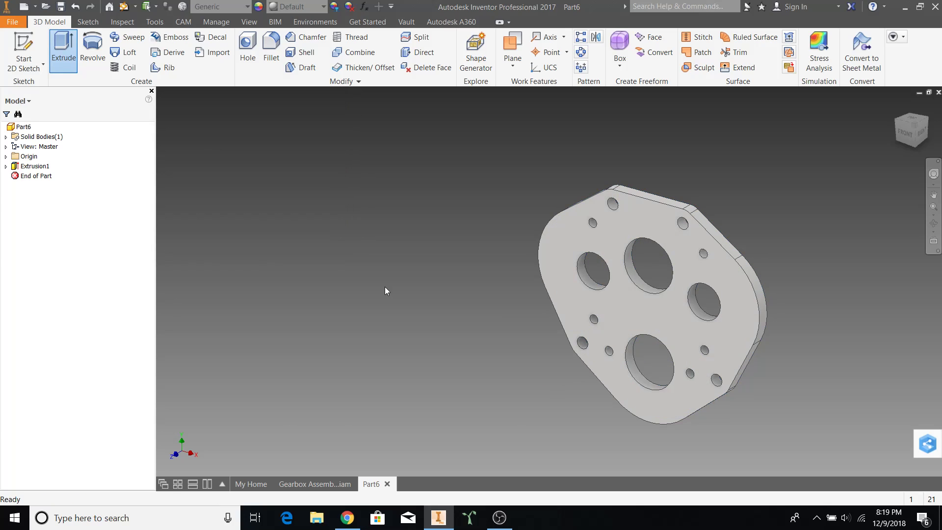
- Examine the extruded plate from an angle and compare it with the finished gearbox assembly, returning to the plate part
{"action": "middle_click_drag", "start_coordinate": [414, 307], "coordinate": [437, 313], "text": "shift"}
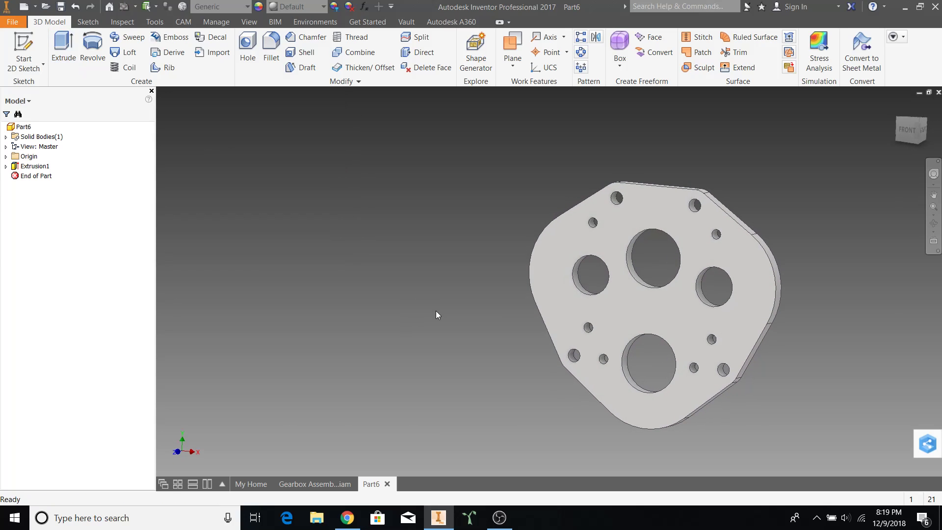
{"action": "left_click", "coordinate": [330, 485]}
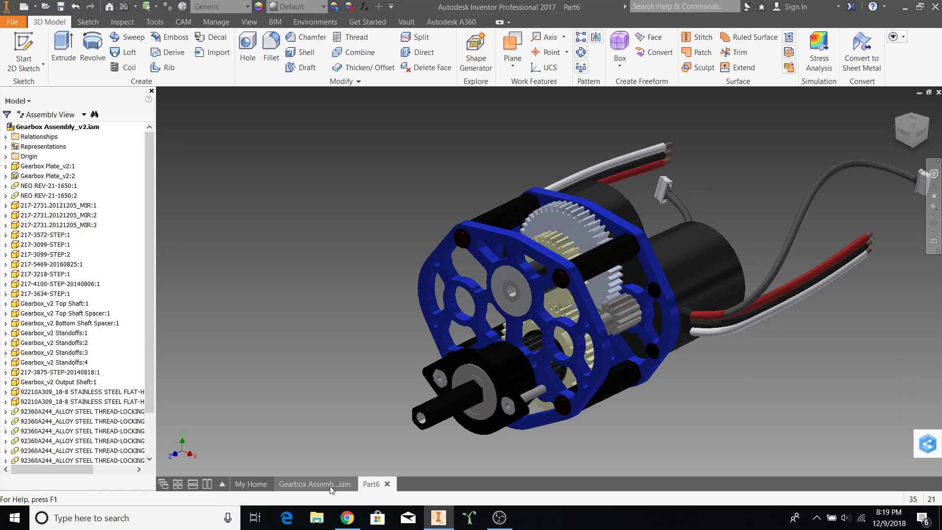
{"action": "left_click", "coordinate": [381, 483]}
{"action": "middle_click_drag", "start_coordinate": [604, 284], "coordinate": [623, 308], "text": "shift"}
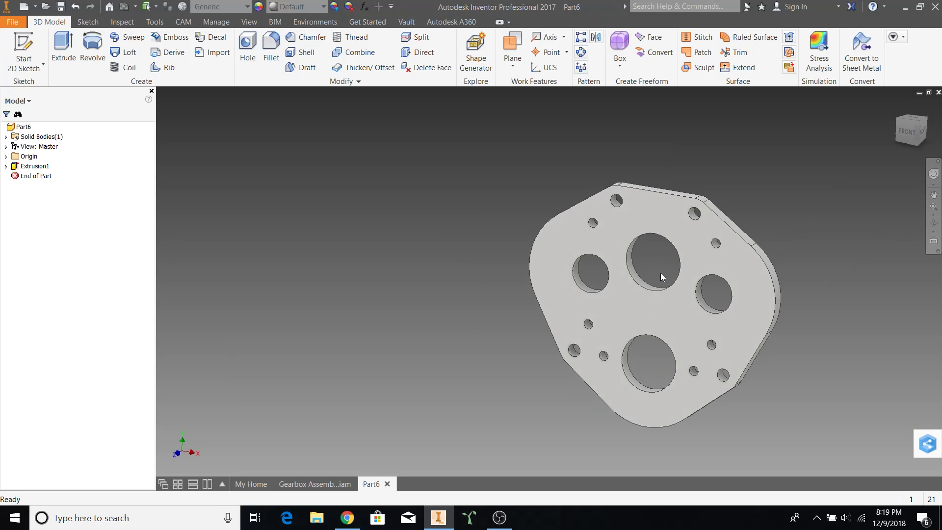
{"action": "middle_click_drag", "start_coordinate": [660, 272], "coordinate": [537, 242]}
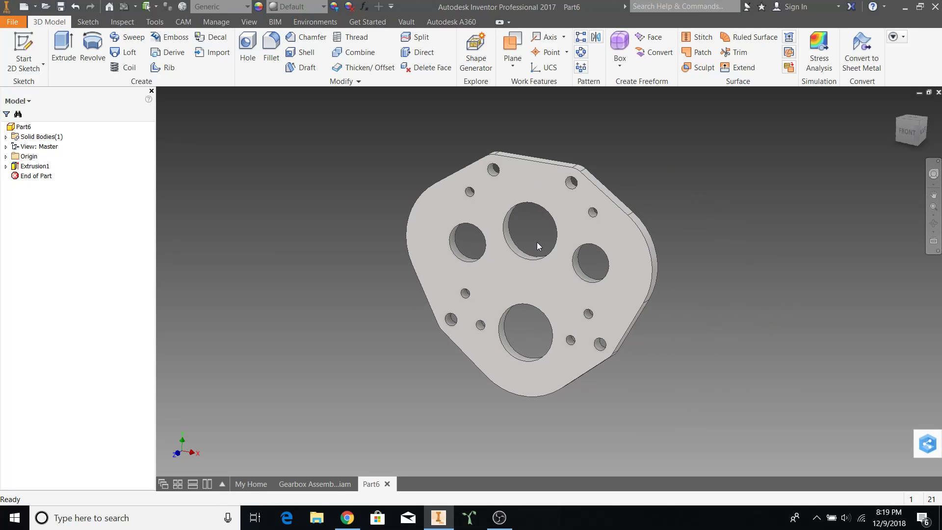